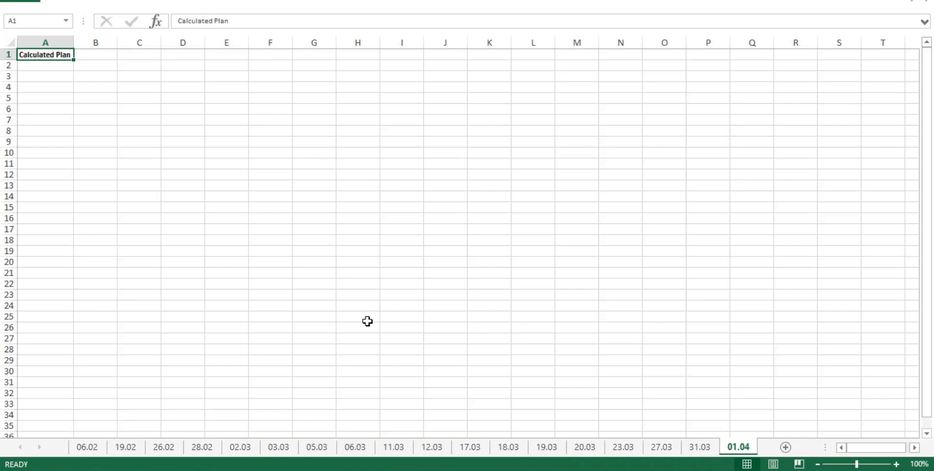
Enter the label "Amount base allowance Plan" in cell E1.
{"action": "left_click", "coordinate": [277, 254]}
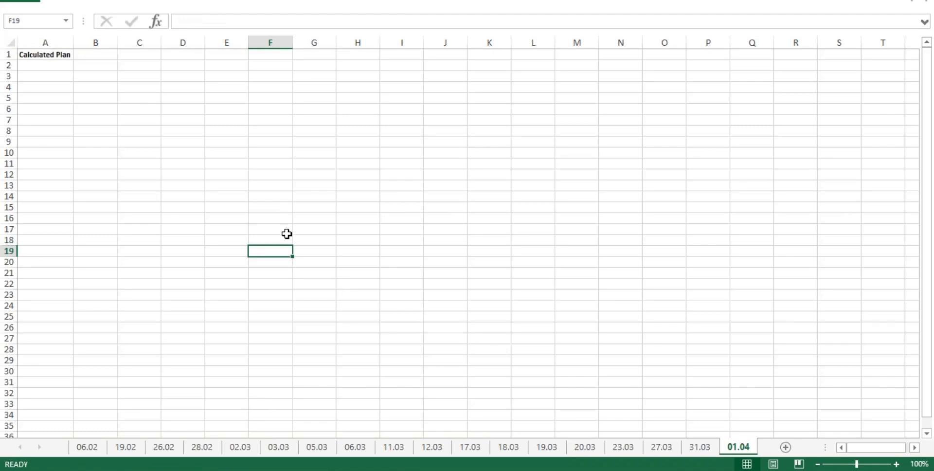
{"action": "left_click", "coordinate": [229, 56]}
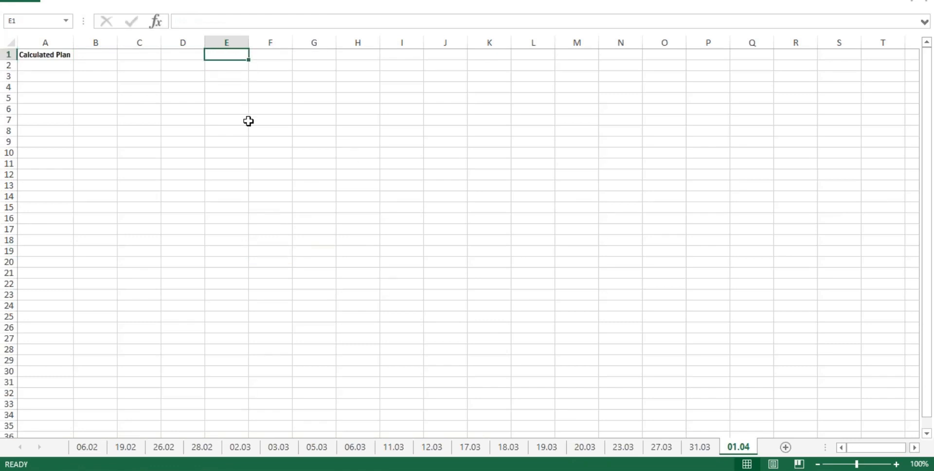
{"action": "type", "text": "Amount base allowance Plan"}
{"action": "key", "text": "Return"}
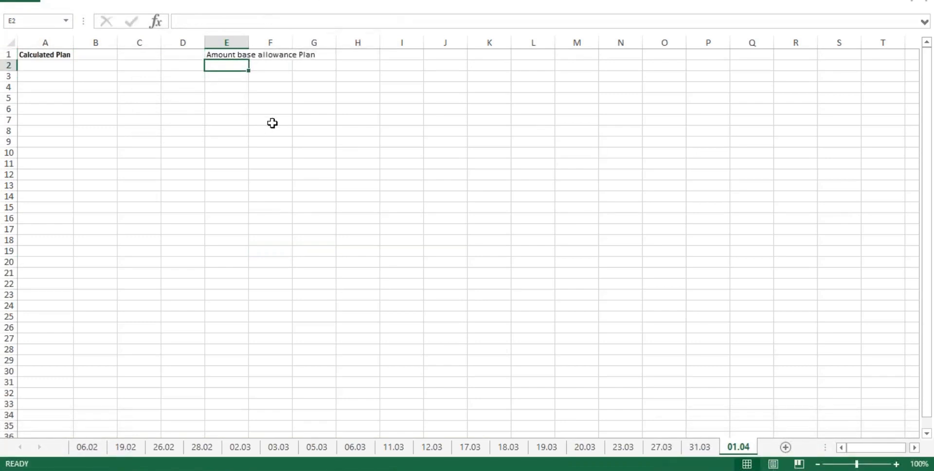
Fit column E to its label, widen column F, and enter 0 in F1 as the base allowance amount.
{"action": "double_click", "coordinate": [249, 41]}
{"action": "left_click_drag", "start_coordinate": [364, 41], "coordinate": [527, 42]}
{"action": "left_click", "coordinate": [373, 55]}
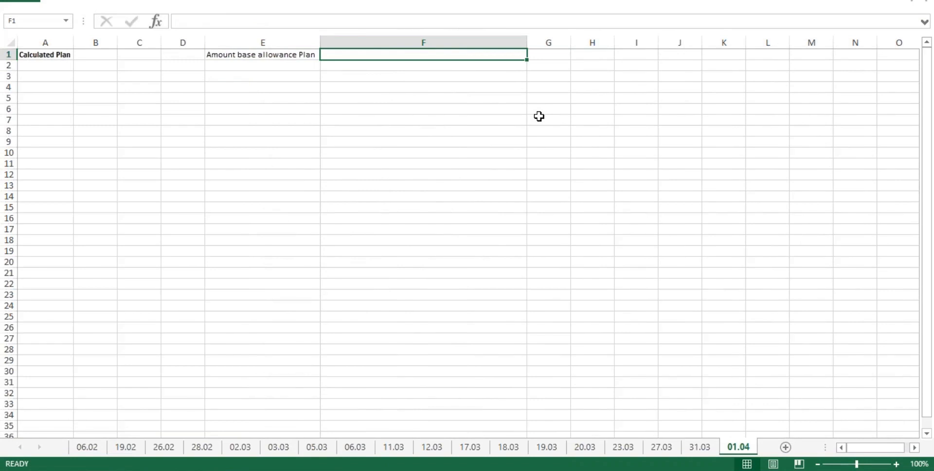
{"action": "type", "text": "0"}
{"action": "key", "text": "Return"}
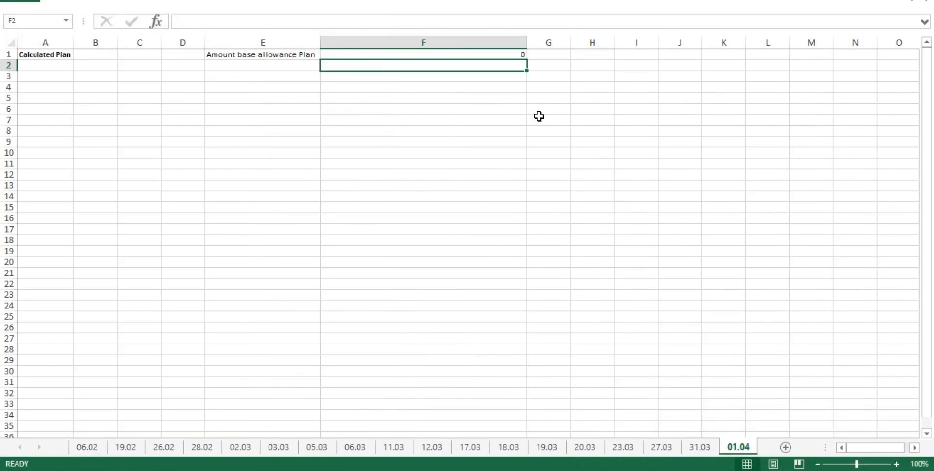
Enter "Plan Profiles" in E2 with its first profile "Length of Service >1<2" in F2 and the amount 500 in G2.
{"action": "key", "text": "Left"}
{"action": "type", "text": "P"}
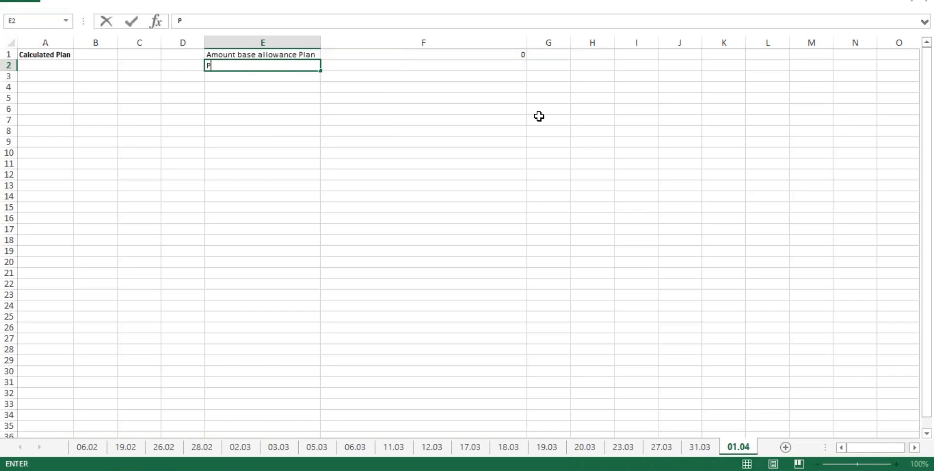
{"action": "type", "text": "lan Profiles"}
{"action": "key", "text": "Right"}
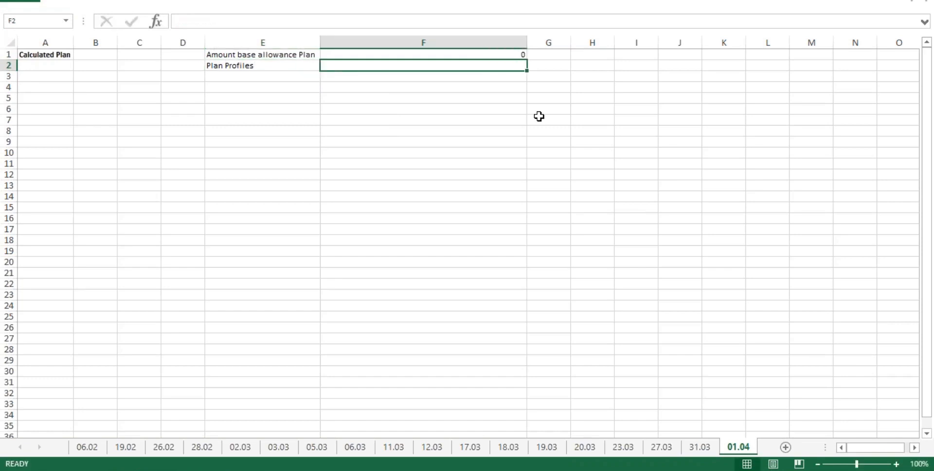
{"action": "type", "text": "Len"}
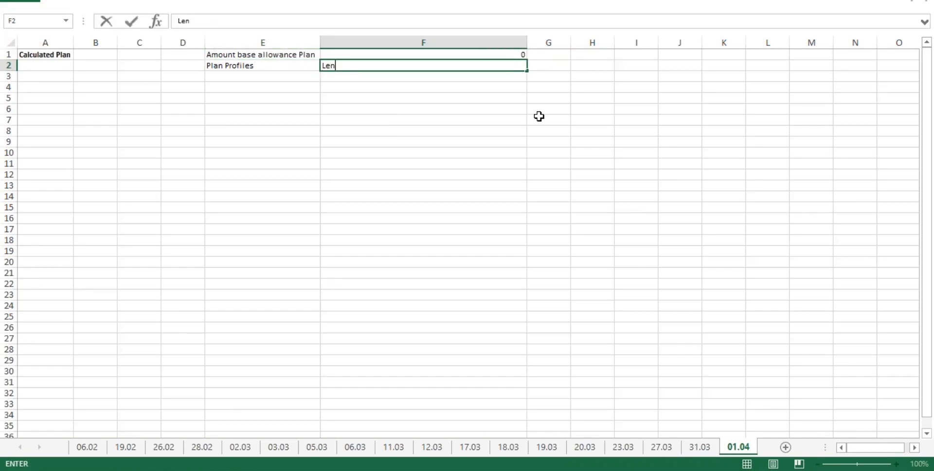
{"action": "type", "text": "gth of Service >1<2"}
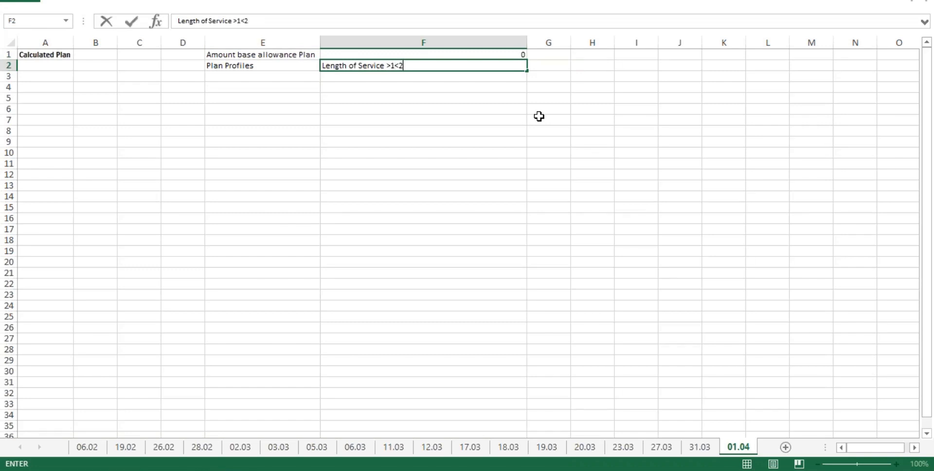
{"action": "key", "text": "Tab"}
{"action": "type", "text": "500"}
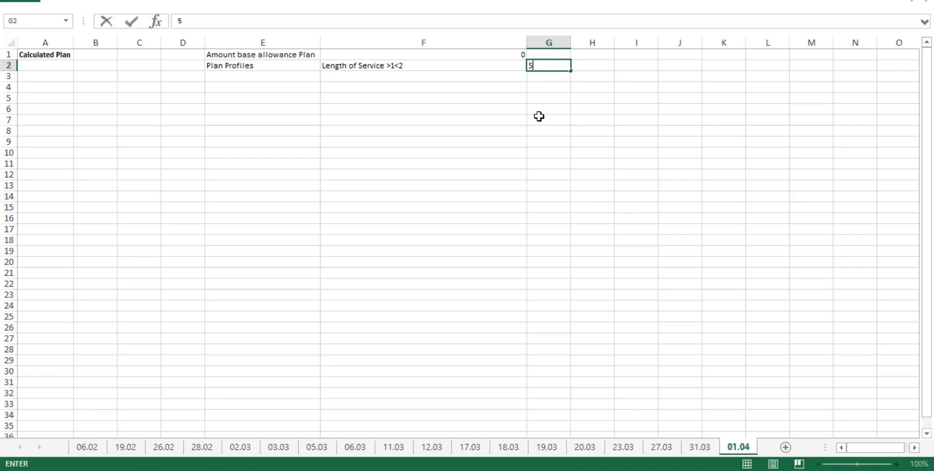
{"action": "key", "text": "Return"}
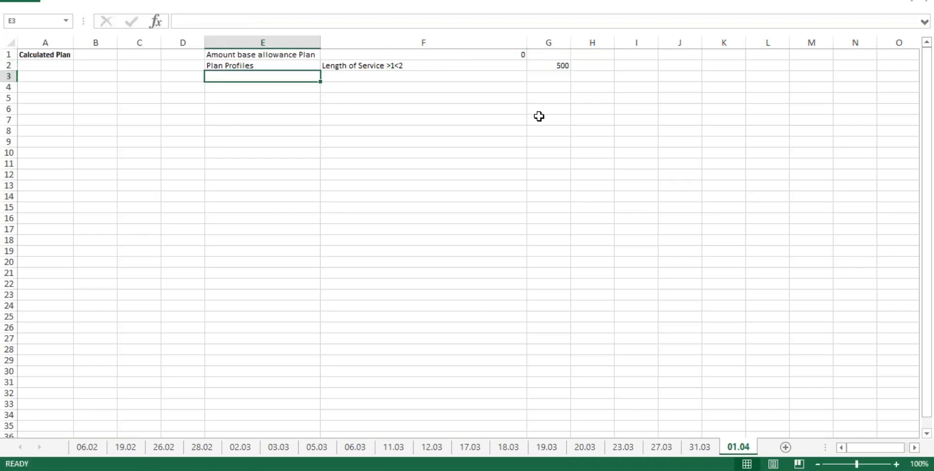
Enter the second profile condition "LoS >2<3" in cell F3.
{"action": "key", "text": "Tab"}
{"action": "type", "text": "Length of servie"}
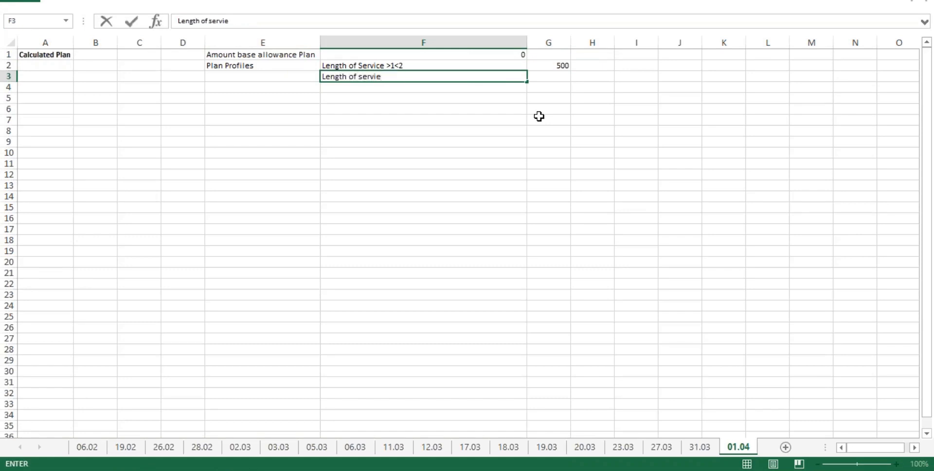
{"action": "key", "text": "BackSpace"}
{"action": "type", "text": "ce"}
{"action": "key", "text": "BackSpace"}
{"action": "key", "text": "BackSpace"}
{"action": "key", "text": "BackSpace"}
{"action": "key", "text": "BackSpace"}
{"action": "key", "text": "BackSpace"}
{"action": "key", "text": "BackSpace"}
{"action": "key", "text": "BackSpace"}
{"action": "key", "text": "BackSpace"}
{"action": "key", "text": "BackSpace"}
{"action": "key", "text": "BackSpace"}
{"action": "key", "text": "BackSpace"}
{"action": "key", "text": "BackSpace"}
{"action": "key", "text": "BackSpace"}
{"action": "key", "text": "BackSpace"}
{"action": "key", "text": "BackSpace"}
{"action": "key", "text": "BackSpace"}
{"action": "key", "text": "BackSpace"}
{"action": "key", "text": "BackSpace"}
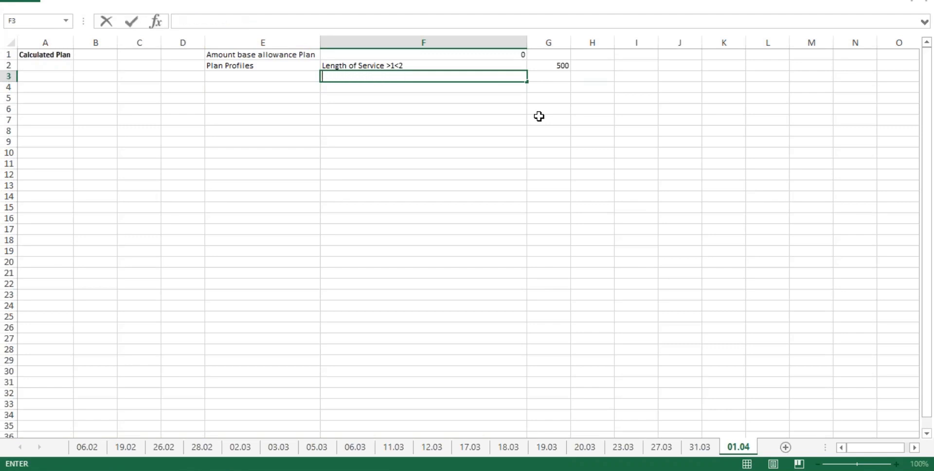
{"action": "type", "text": "LoS >2<"}
{"action": "type", "text": "3"}
Enter the profile amounts 1000 in G3 and 2000 in G4.
{"action": "key", "text": "Tab"}
{"action": "type", "text": "100"}
{"action": "key", "text": "ctrl+Return"}
{"action": "key", "text": "Left"}
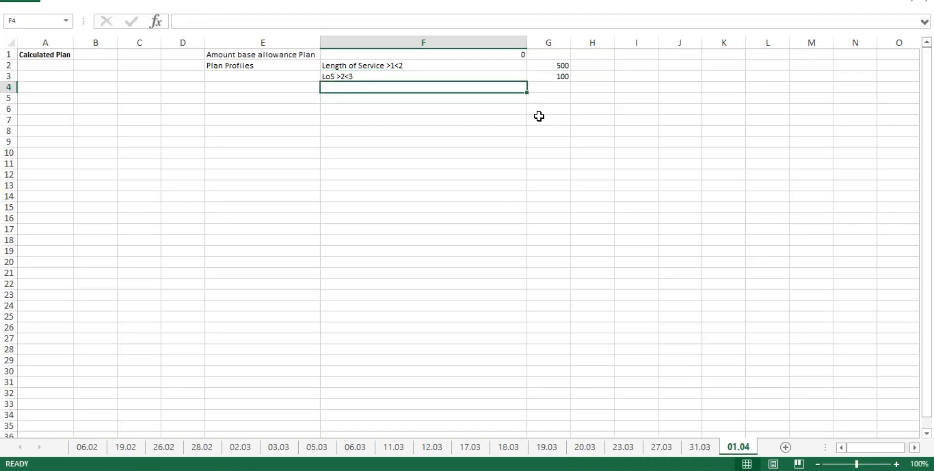
{"action": "key", "text": "Right"}
{"action": "type", "text": "100"}
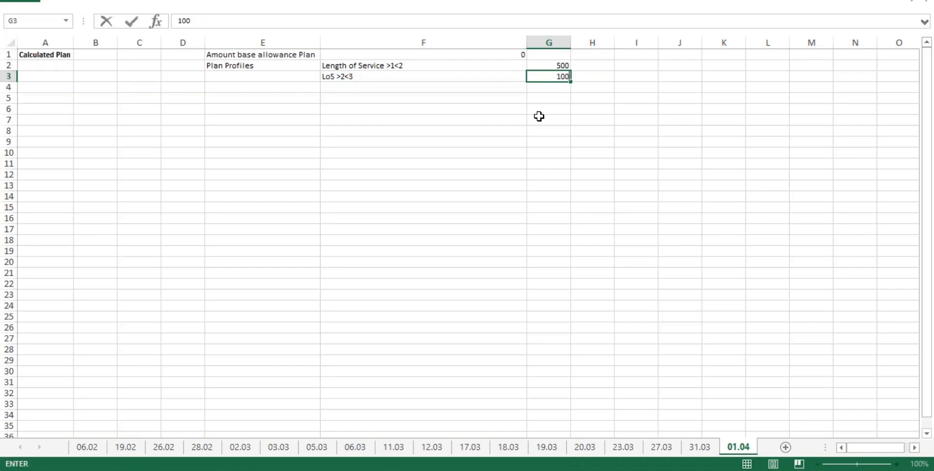
{"action": "key", "text": "Return"}
{"action": "type", "text": "2000"}
{"action": "key", "text": "Return"}
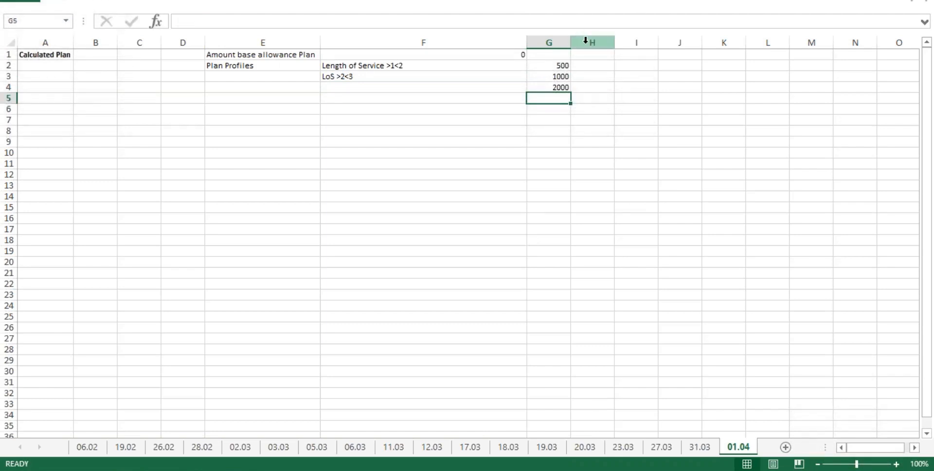
{"action": "left_click_drag", "start_coordinate": [243, 66], "coordinate": [563, 89]}
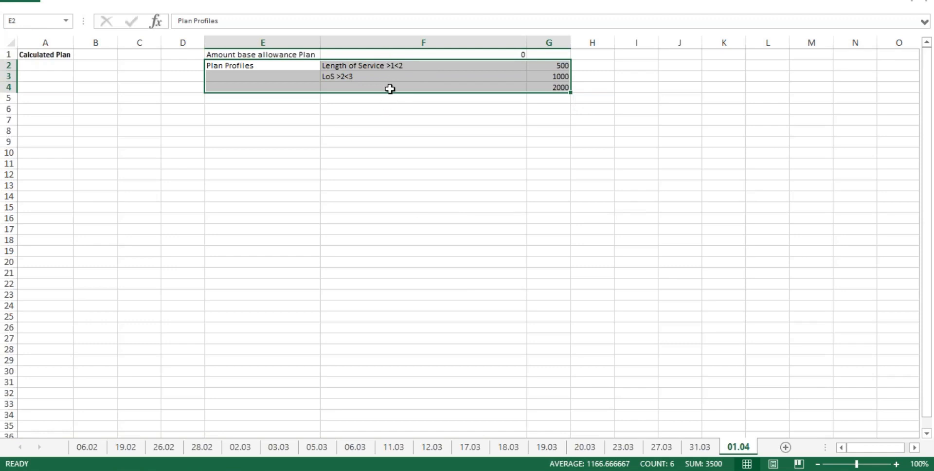
{"action": "left_click", "coordinate": [562, 53]}
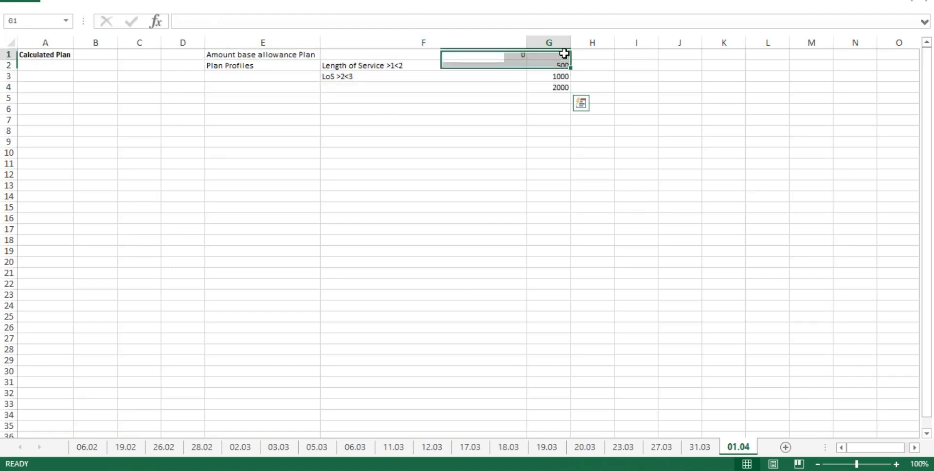
{"action": "left_click", "coordinate": [562, 65]}
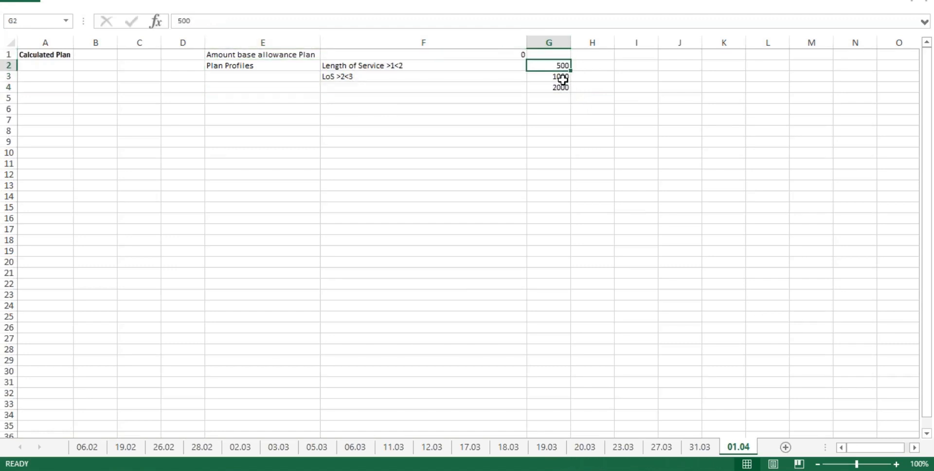
{"action": "left_click_drag", "start_coordinate": [586, 54], "coordinate": [593, 257]}
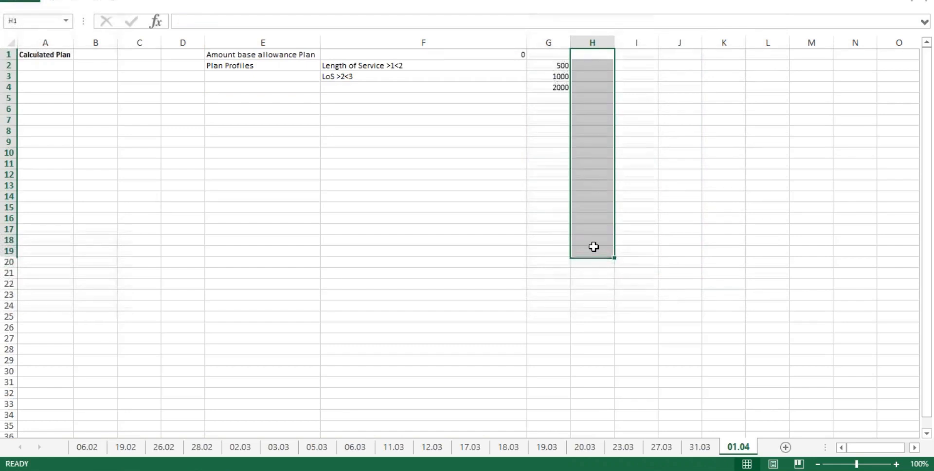
{"action": "left_click_drag", "start_coordinate": [598, 55], "coordinate": [363, 54]}
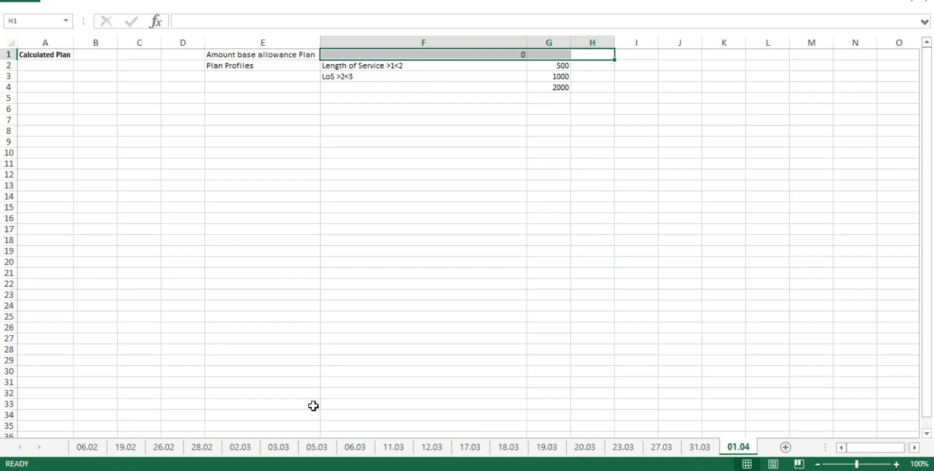
{"action": "left_click", "coordinate": [372, 68]}
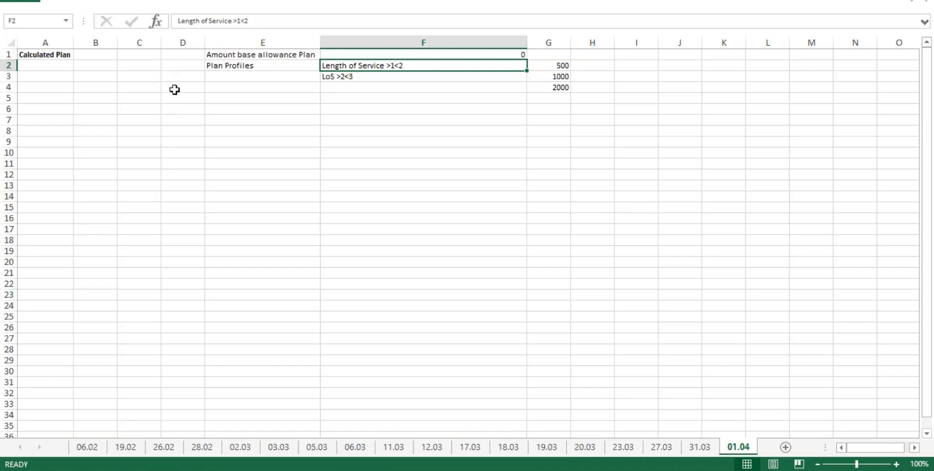
Clear the example allowance plan entries from cells E1 to G6.
{"action": "left_click_drag", "start_coordinate": [235, 58], "coordinate": [561, 113]}
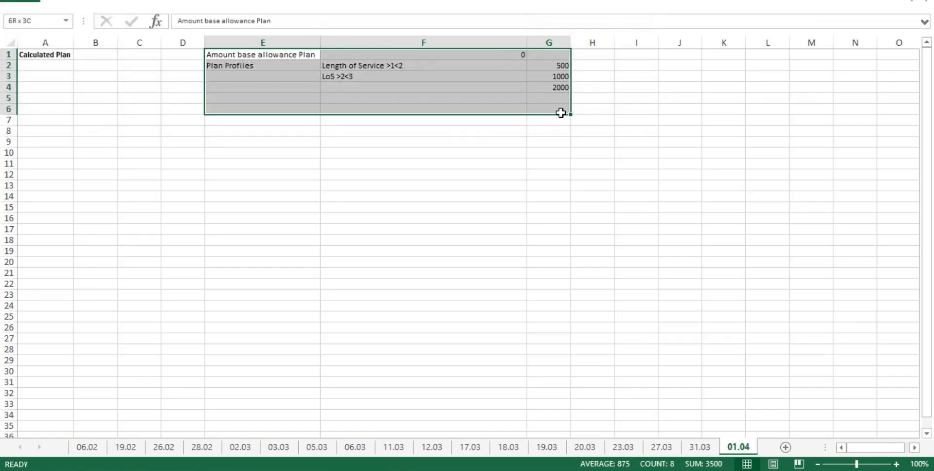
{"action": "left_click_drag", "start_coordinate": [560, 113], "coordinate": [560, 113]}
{"action": "key", "text": "Delete"}
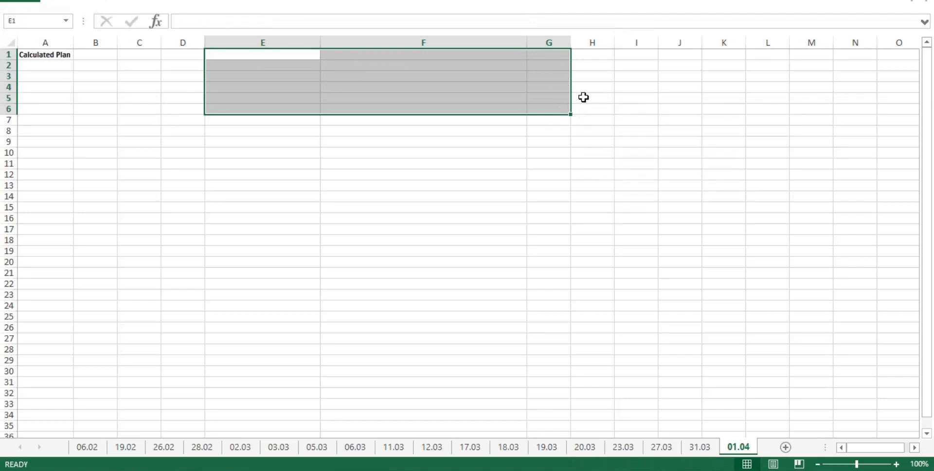
Widen column B considerably and begin the definition in B1 with "A Calculated Plan leverages workday calculation engine".
{"action": "left_click_drag", "start_coordinate": [117, 43], "coordinate": [522, 83]}
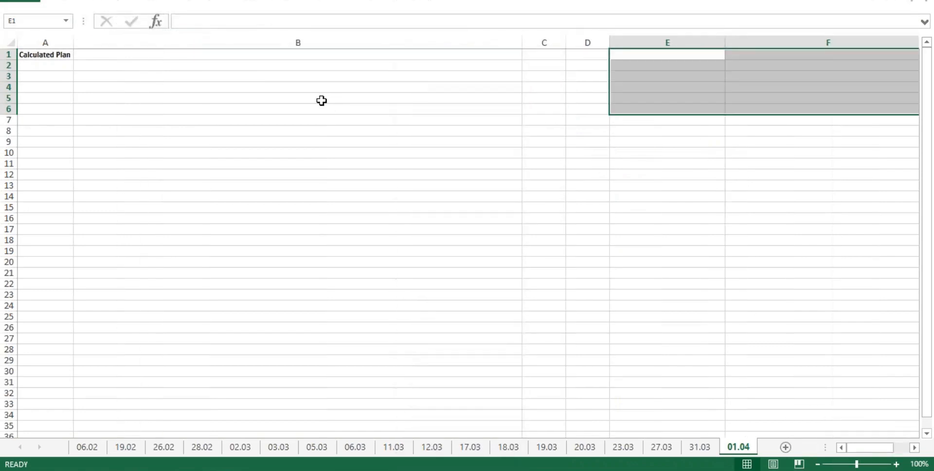
{"action": "left_click", "coordinate": [146, 57]}
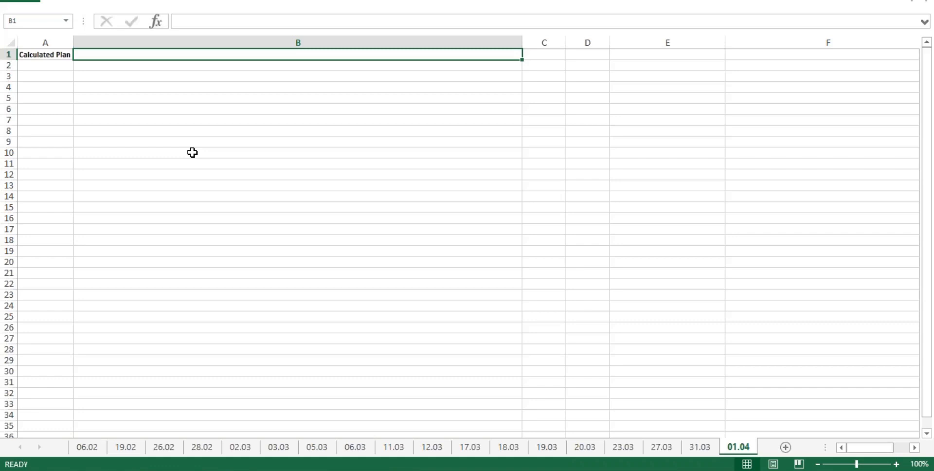
{"action": "type", "text": "A"}
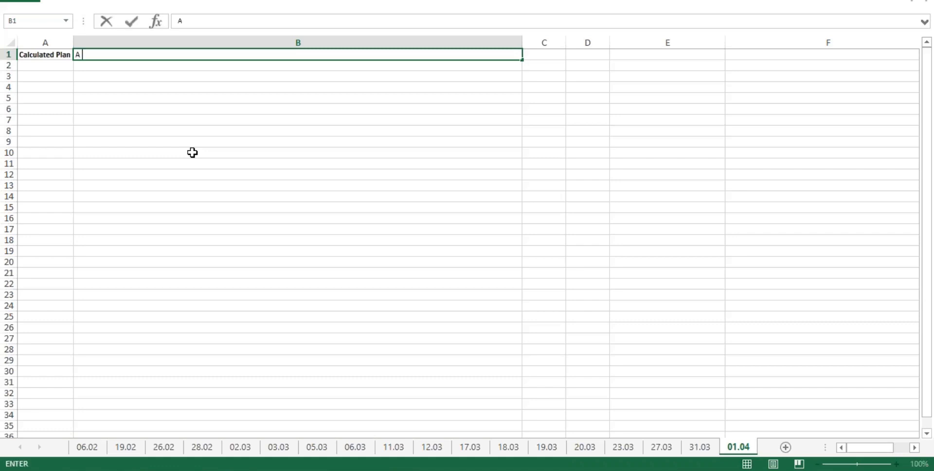
{"action": "type", "text": " Calculated"}
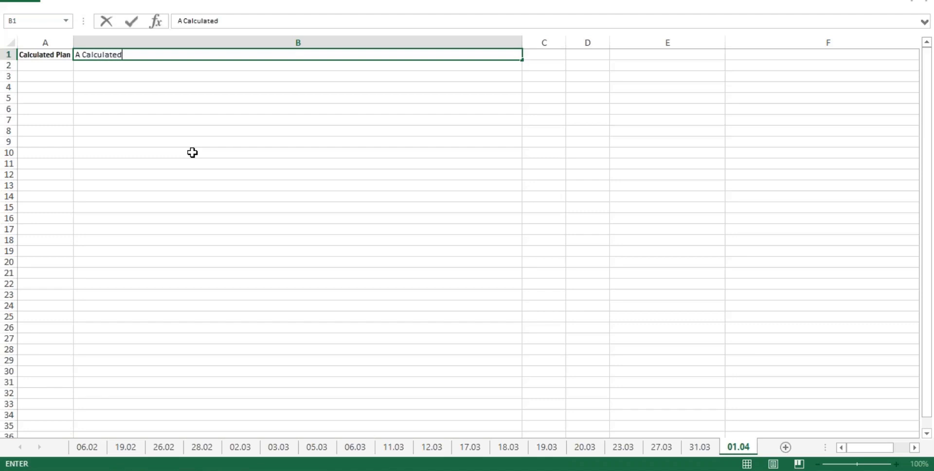
{"action": "type", "text": " Plan leverages"}
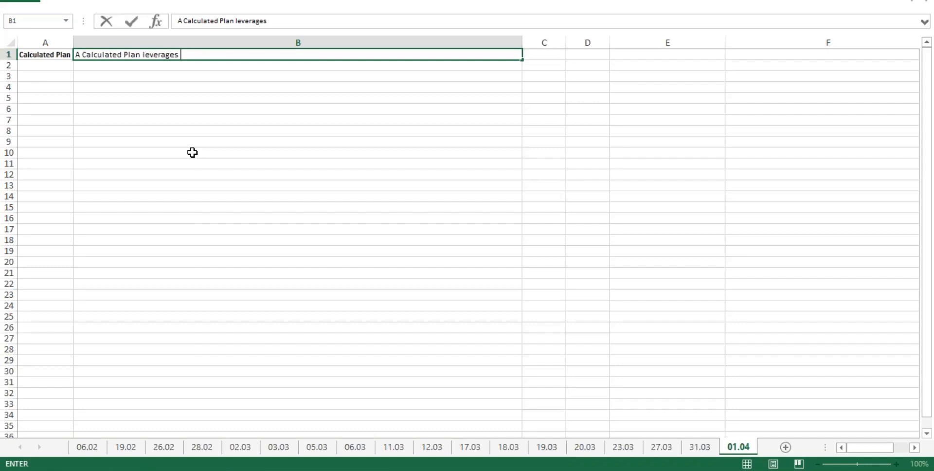
{"action": "type", "text": "workday caclualation engi"}
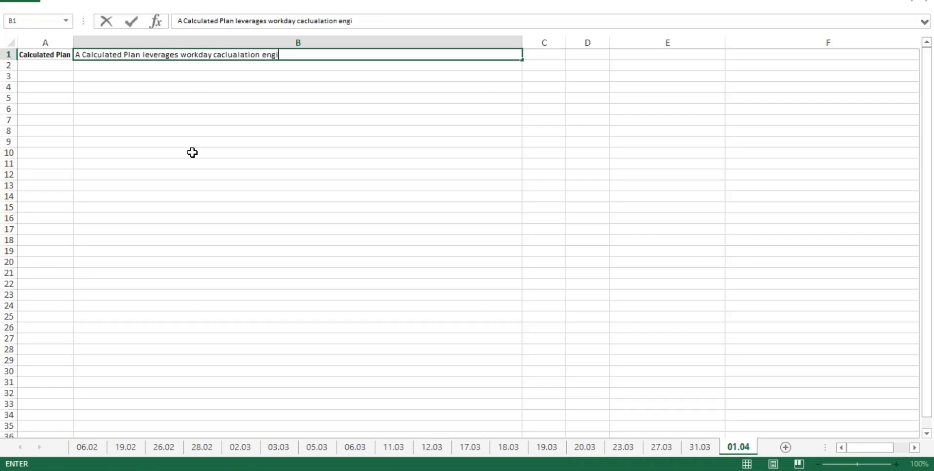
{"action": "key", "text": "BackSpace"}
{"action": "key", "text": "BackSpace"}
{"action": "key", "text": "BackSpace"}
{"action": "key", "text": "BackSpace"}
{"action": "key", "text": "BackSpace"}
{"action": "key", "text": "BackSpace"}
{"action": "key", "text": "BackSpace"}
{"action": "key", "text": "BackSpace"}
{"action": "key", "text": "BackSpace"}
{"action": "key", "text": "BackSpace"}
{"action": "key", "text": "BackSpace"}
{"action": "key", "text": "BackSpace"}
{"action": "key", "text": "BackSpace"}
{"action": "key", "text": "BackSpace"}
{"action": "type", "text": "lculation engine "}
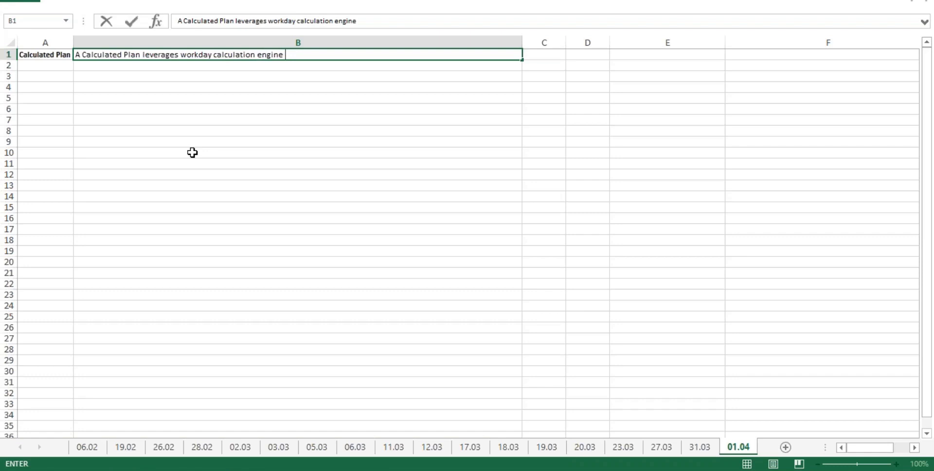
Complete the B1 definition with "to dynamically calculated the value for that plan for the associated employee." and fit column B to the text.
{"action": "type", "text": "to dynamical"}
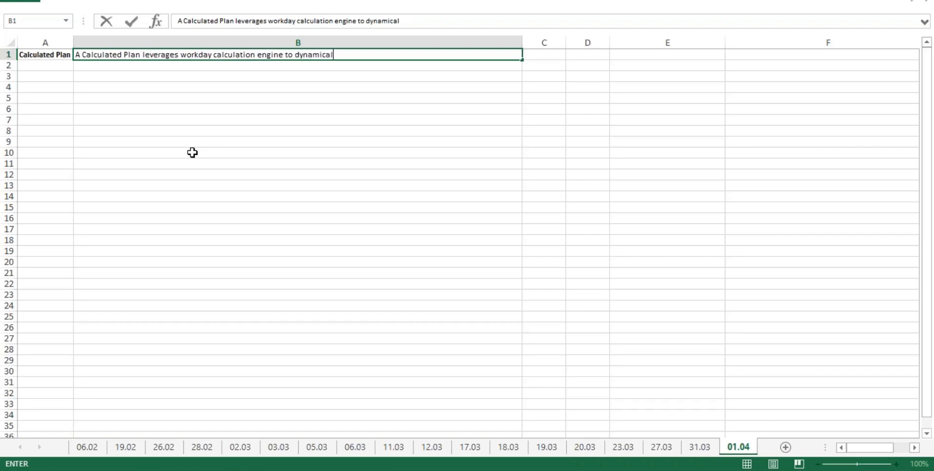
{"action": "type", "text": "ly calculated the valu"}
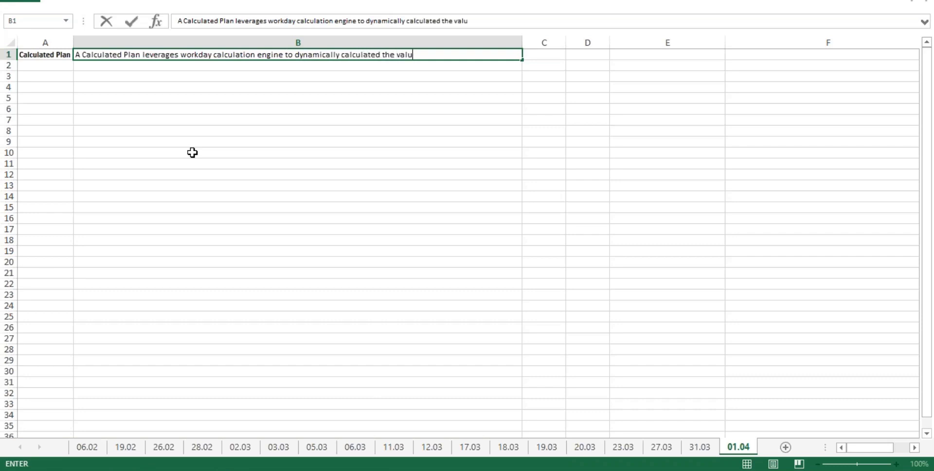
{"action": "type", "text": "e for that plan for a"}
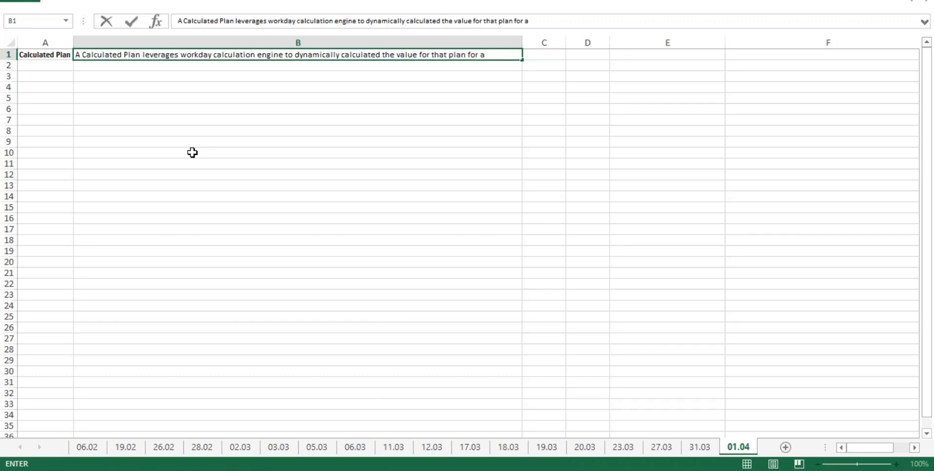
{"action": "key", "text": "BackSpace"}
{"action": "type", "text": "the associated "}
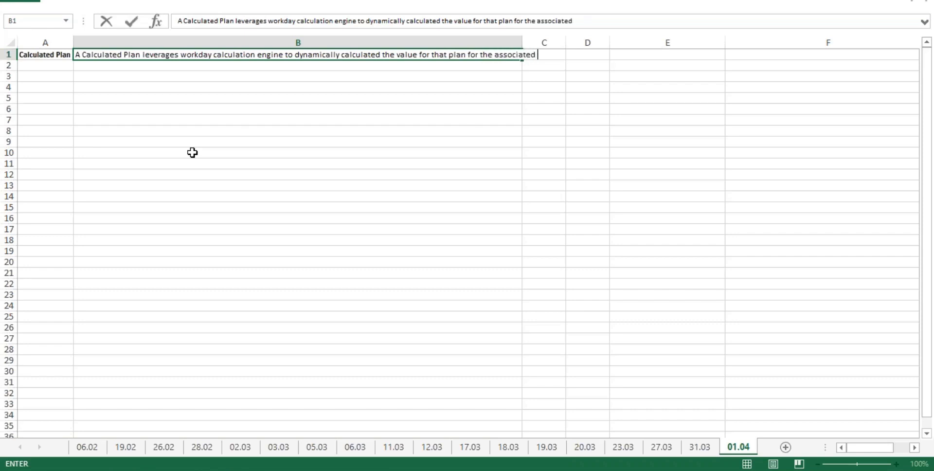
{"action": "type", "text": "employee."}
{"action": "key", "text": "Return"}
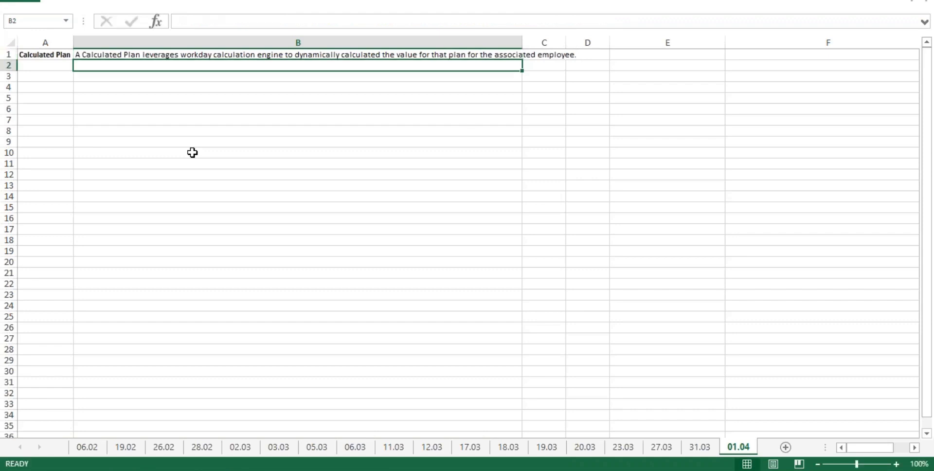
{"action": "double_click", "coordinate": [522, 42]}
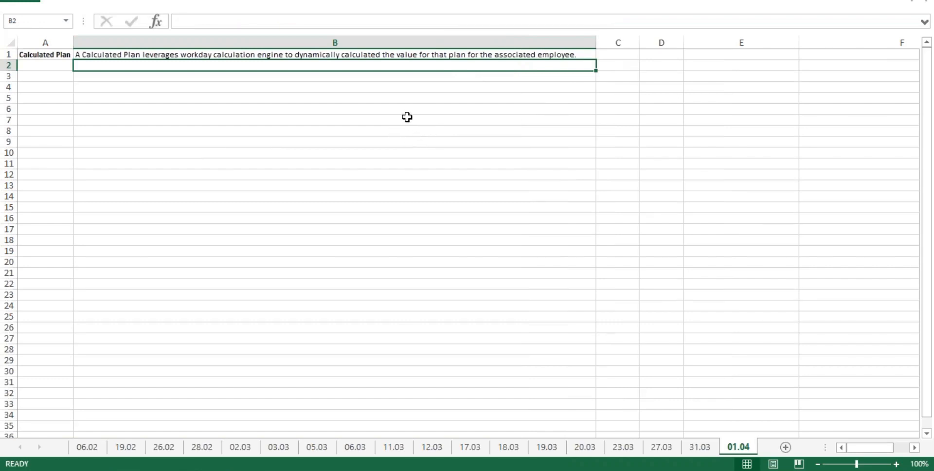
Enter "Before 2020R1 > Dynamic Calcualtions" as the first line of cell B2.
{"action": "type", "text": "Begore"}
{"action": "key", "text": "BackSpace"}
{"action": "key", "text": "BackSpace"}
{"action": "key", "text": "BackSpace"}
{"action": "key", "text": "BackSpace"}
{"action": "key", "text": "BackSpace"}
{"action": "type", "text": "fore 2020R1"}
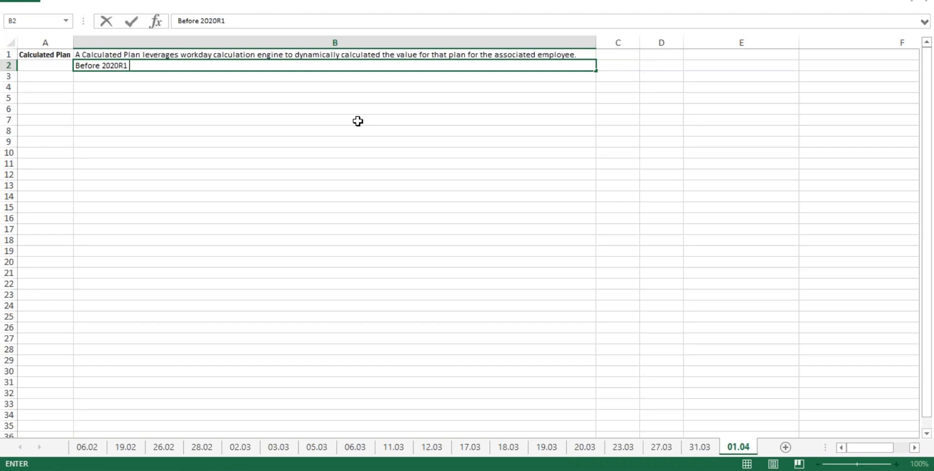
{"action": "type", "text": " ><"}
{"action": "key", "text": "BackSpace"}
{"action": "type", "text": "Dynamic Calcualteion"}
{"action": "key", "text": "BackSpace"}
{"action": "key", "text": "BackSpace"}
{"action": "key", "text": "BackSpace"}
{"action": "key", "text": "BackSpace"}
{"action": "key", "text": "BackSpace"}
{"action": "type", "text": "tions"}
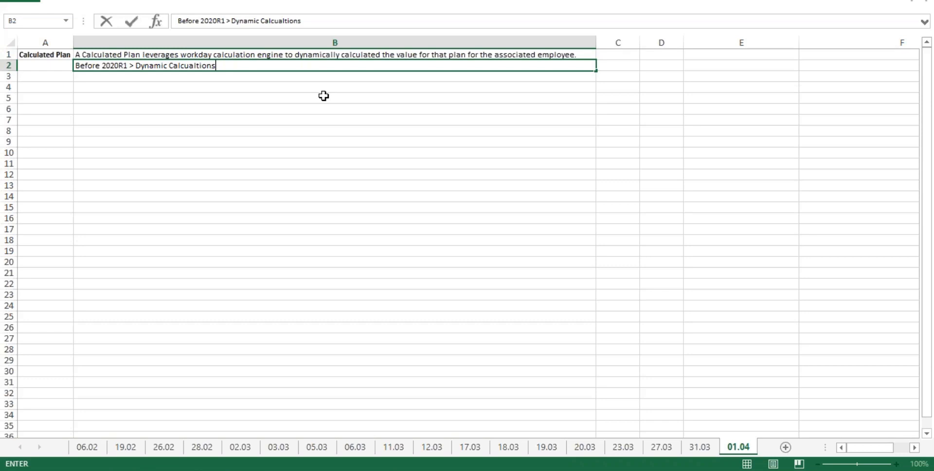
Add an indented second line "Event Driven Calculation." inside cell B2, aligned under the calculation type above.
{"action": "key", "text": "alt+Return"}
{"action": "type", "text": "Event Driven Calculation."}
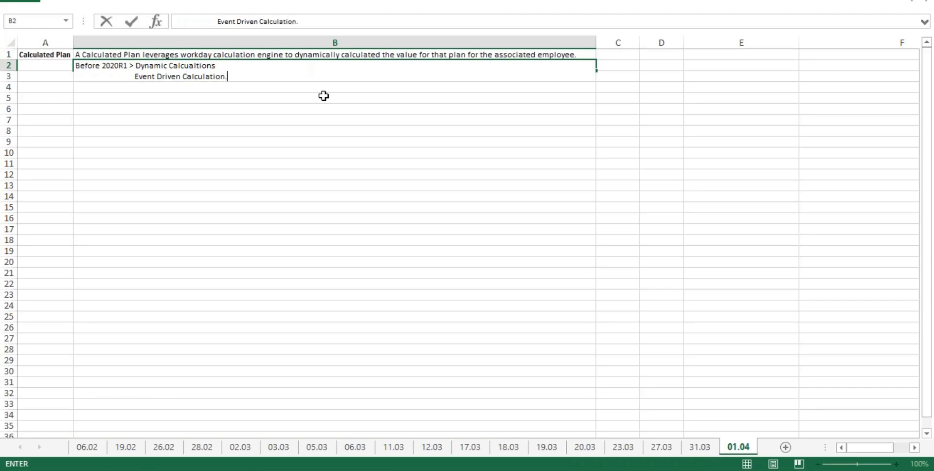
{"action": "key", "text": "Return"}
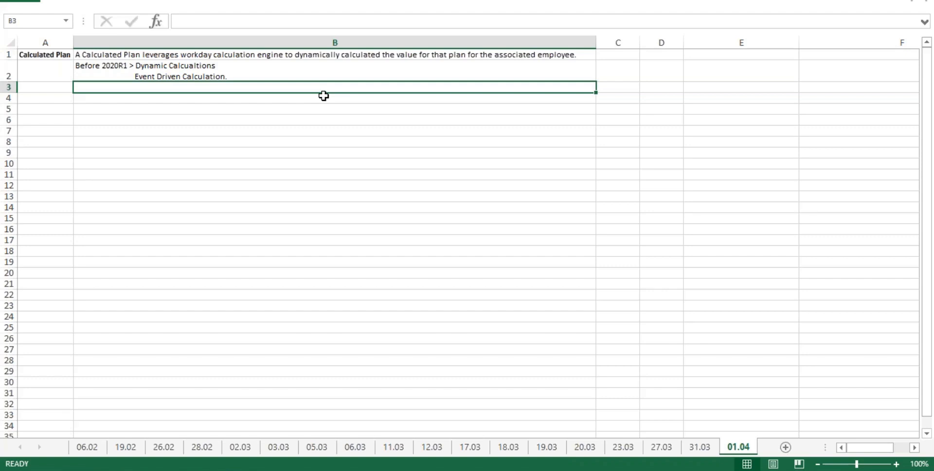
Enter "Mass Operations Management" in cell B3 and append a hyphen to it.
{"action": "type", "text": "Mass Operations Management"}
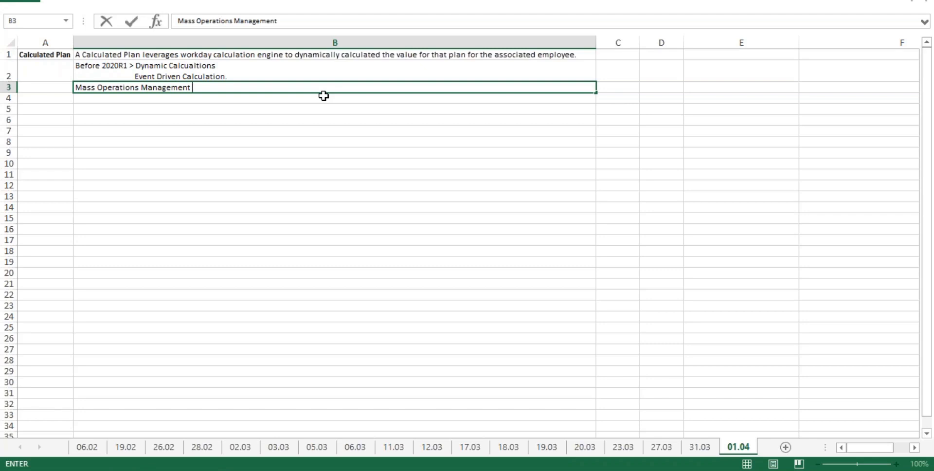
{"action": "key", "text": "ctrl+Return"}
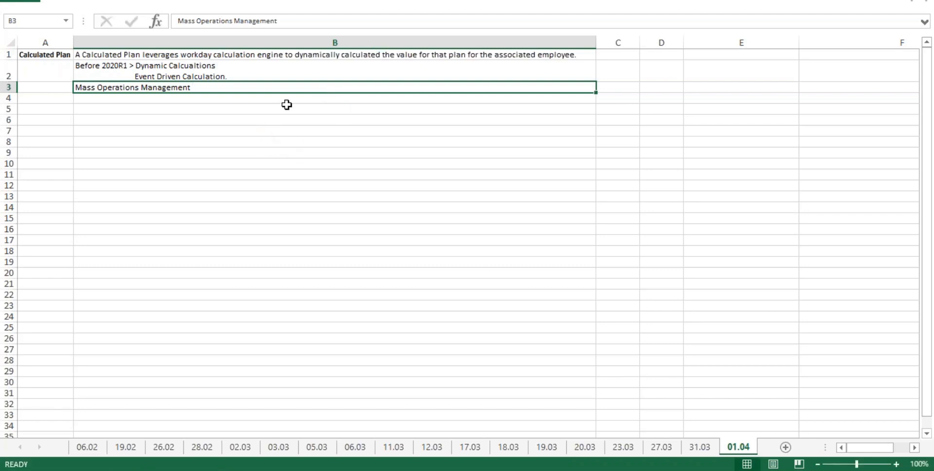
{"action": "double_click", "coordinate": [242, 89]}
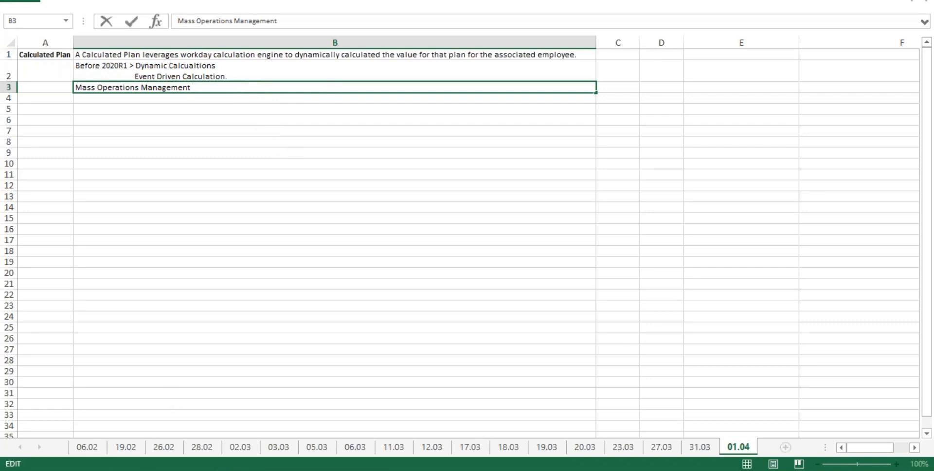
{"action": "type", "text": "-"}
Switch to Workday in the browser, dismiss the preview banner and open the task found with "create calculated plan".
{"action": "key", "text": "alt+Tab"}
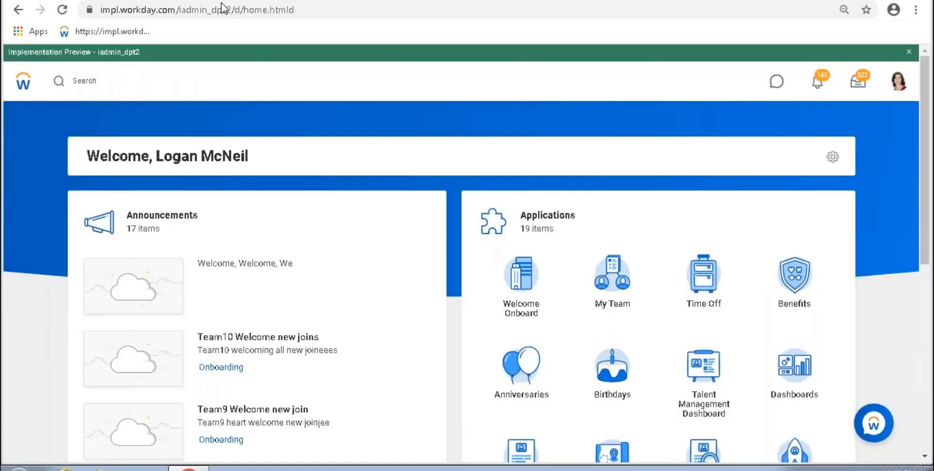
{"action": "left_click", "coordinate": [908, 52]}
{"action": "left_click", "coordinate": [87, 63]}
{"action": "type", "text": "c"}
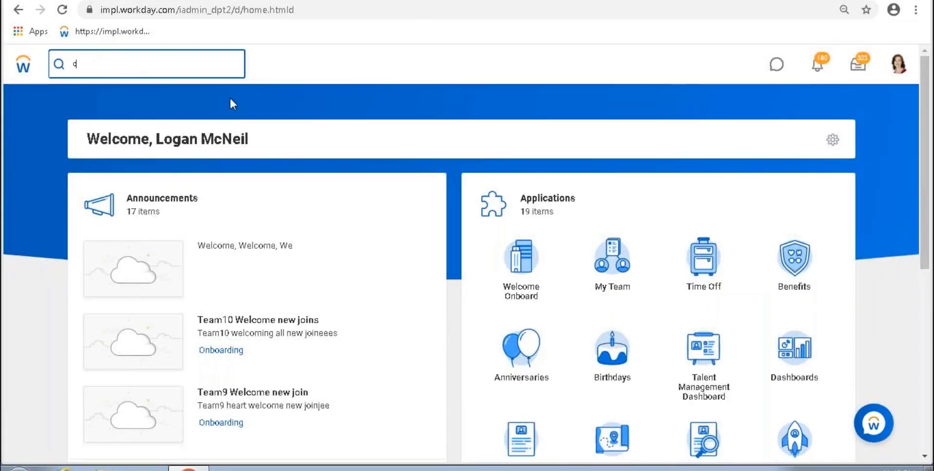
{"action": "type", "text": "reate calculation plan"}
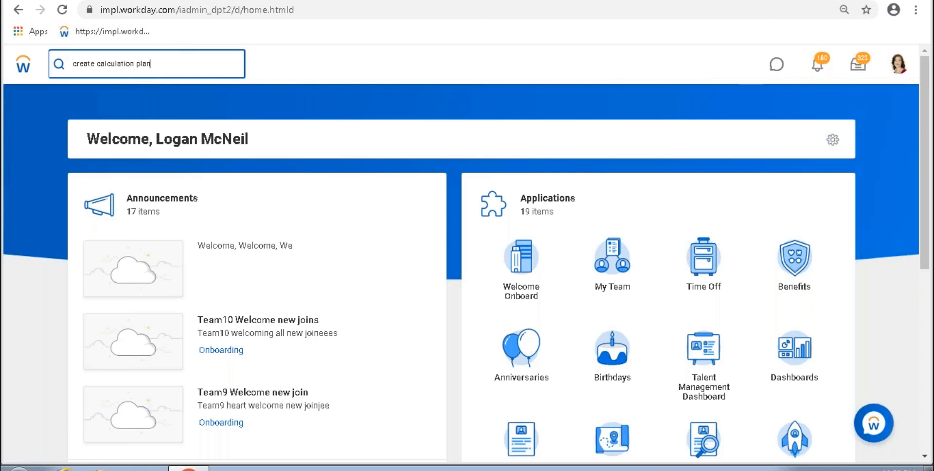
{"action": "key", "text": "Return"}
{"action": "left_click", "coordinate": [134, 64]}
{"action": "key", "text": "BackSpace"}
{"action": "key", "text": "BackSpace"}
{"action": "key", "text": "BackSpace"}
{"action": "type", "text": "ed"}
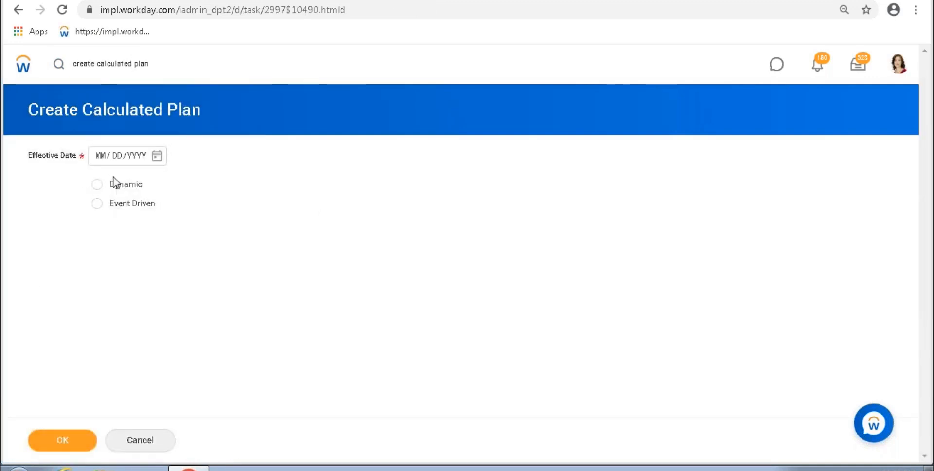
Examine the Dynamic and Event Driven options offered for a new calculated plan.
{"action": "left_click_drag", "start_coordinate": [155, 192], "coordinate": [163, 205]}
{"action": "left_click", "coordinate": [182, 205]}
{"action": "left_click_drag", "start_coordinate": [120, 185], "coordinate": [148, 186]}
{"action": "left_click_drag", "start_coordinate": [159, 207], "coordinate": [87, 187]}
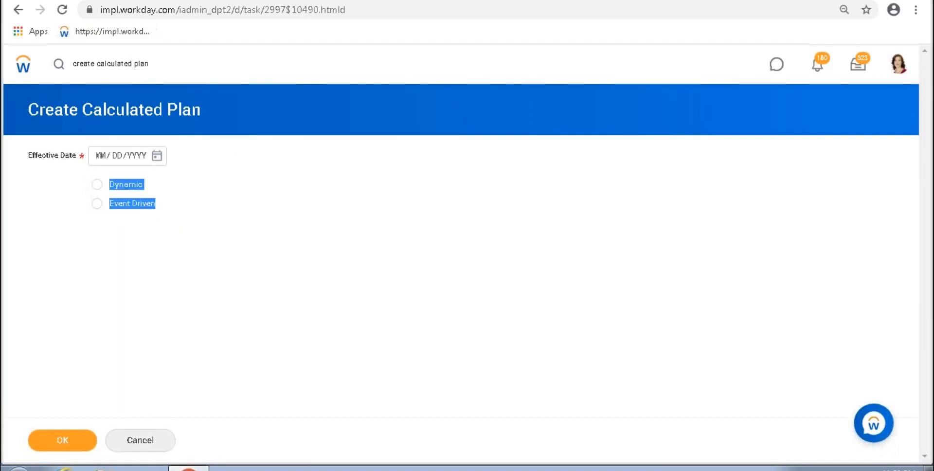
Duplicate the browser tab, search for "what new in workday" and open the What's New in Workday report.
{"action": "right_click", "coordinate": [83, 1]}
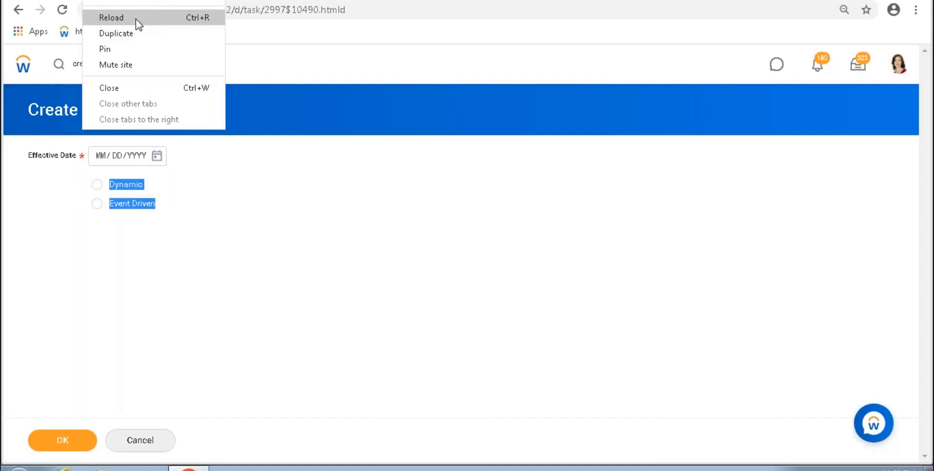
{"action": "left_click", "coordinate": [162, 30]}
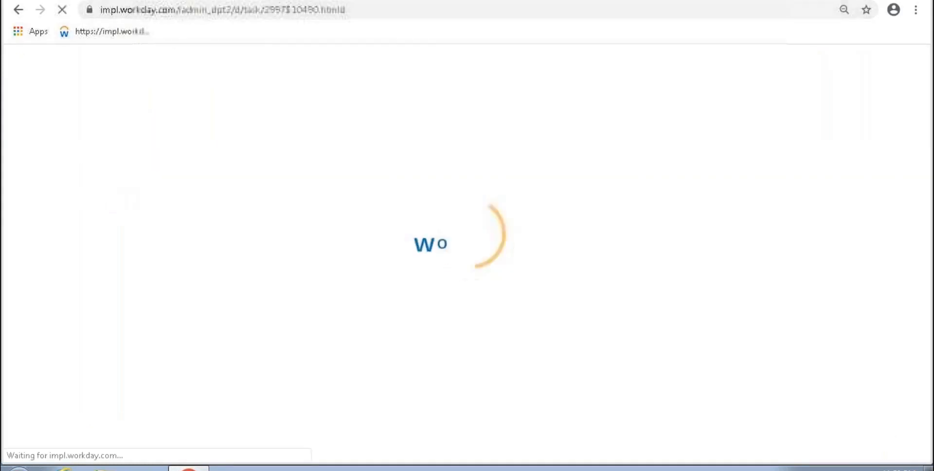
{"action": "left_click", "coordinate": [93, 77]}
{"action": "type", "text": "what new"}
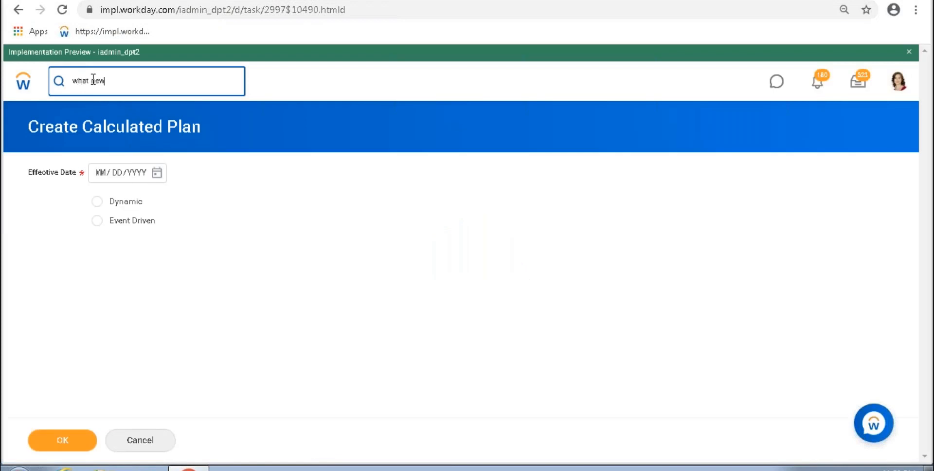
{"action": "type", "text": " in workday"}
{"action": "key", "text": "Return"}
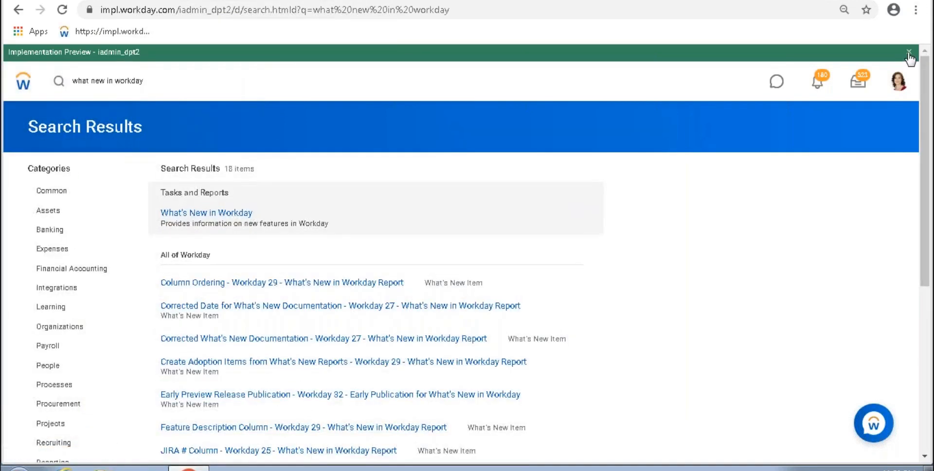
{"action": "left_click", "coordinate": [908, 51]}
{"action": "left_click", "coordinate": [192, 198]}
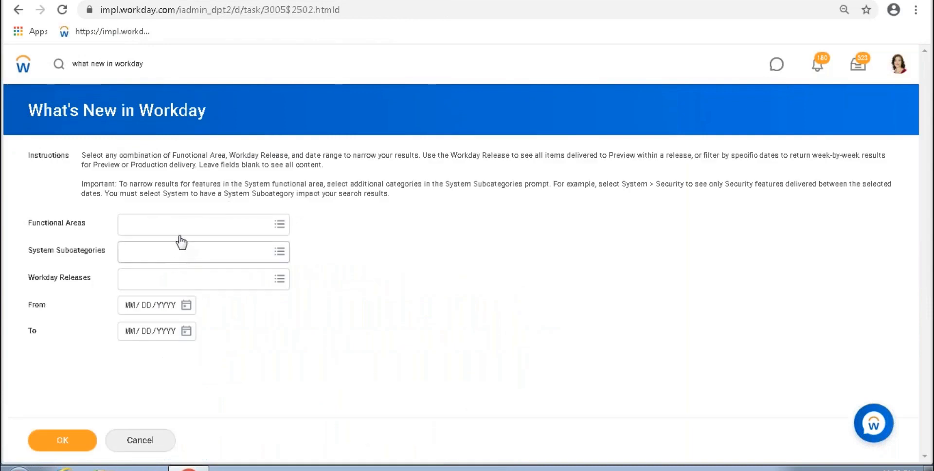
Run the report for Workday 2020 Release 1 with the functional areas Core Compensation and Advanced Compensation.
{"action": "left_click", "coordinate": [185, 280]}
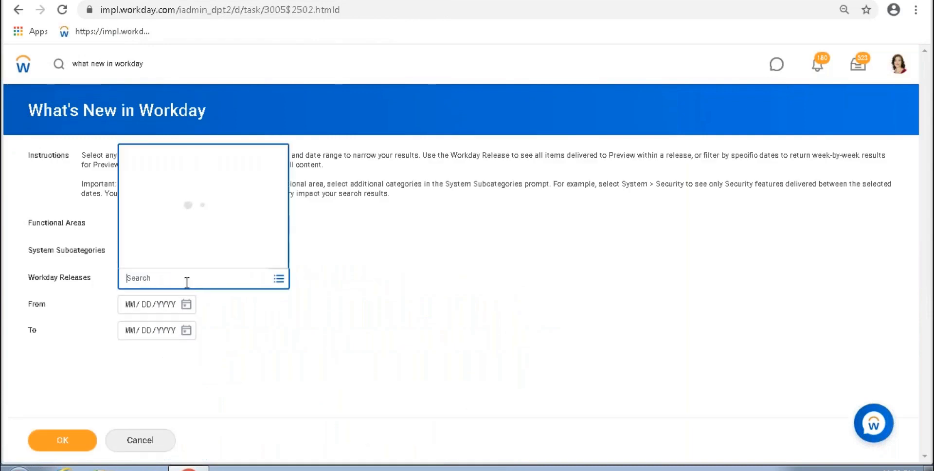
{"action": "left_click", "coordinate": [199, 78]}
{"action": "left_click", "coordinate": [392, 239]}
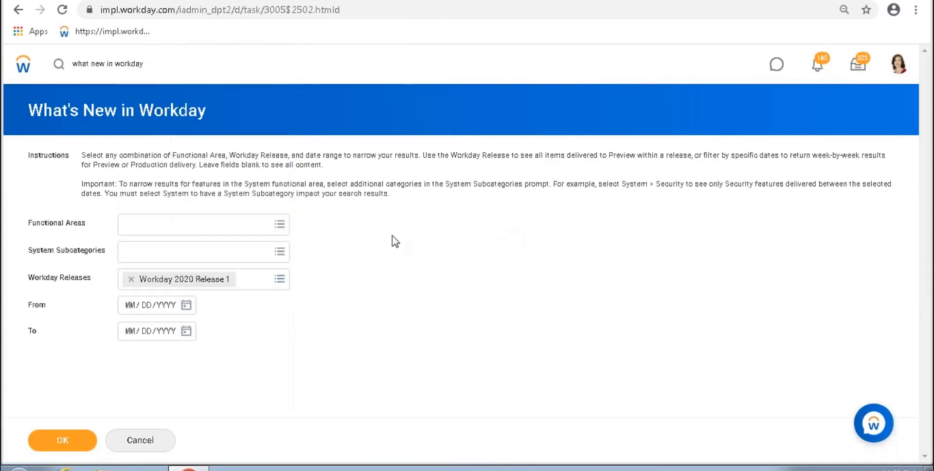
{"action": "left_click", "coordinate": [162, 224]}
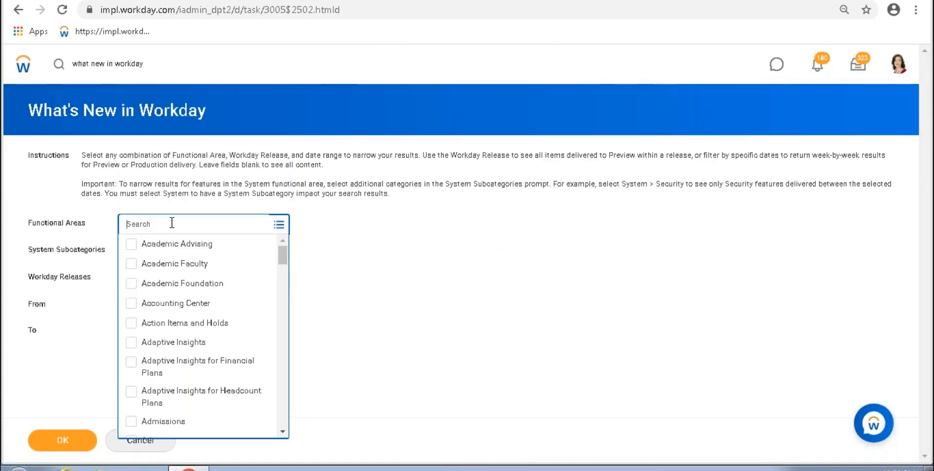
{"action": "type", "text": "compen"}
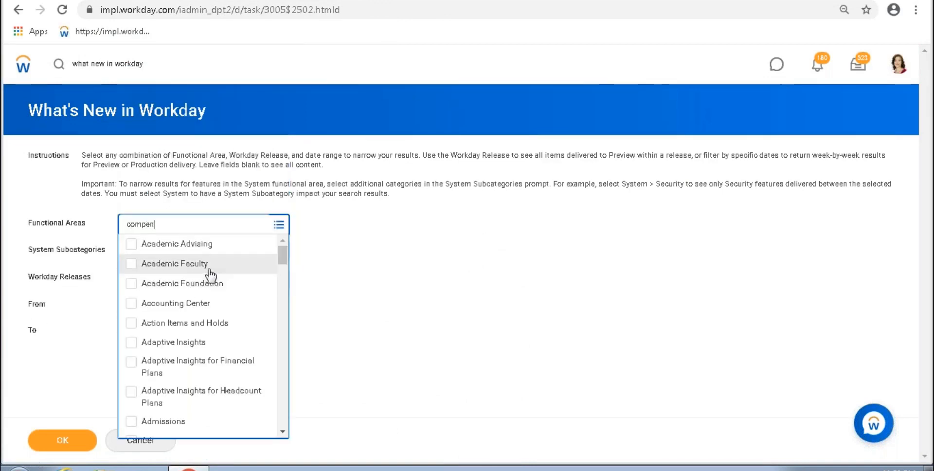
{"action": "left_click", "coordinate": [183, 289]}
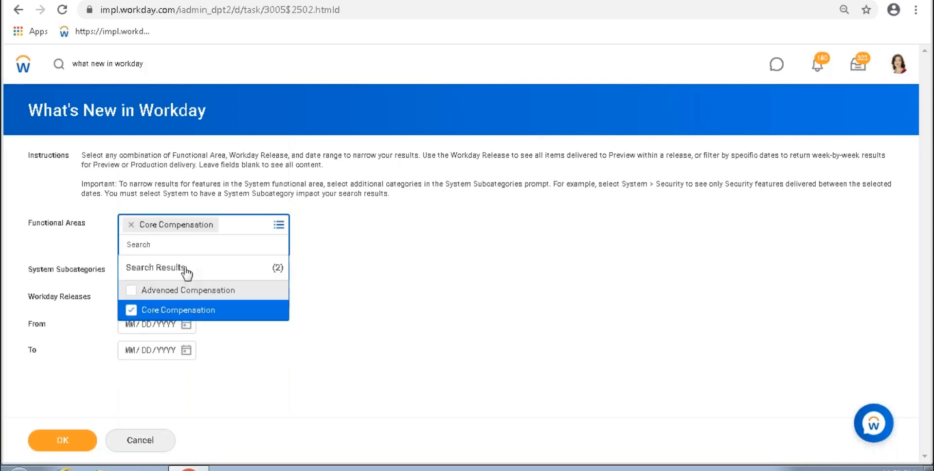
{"action": "left_click", "coordinate": [185, 288]}
{"action": "left_click", "coordinate": [352, 300]}
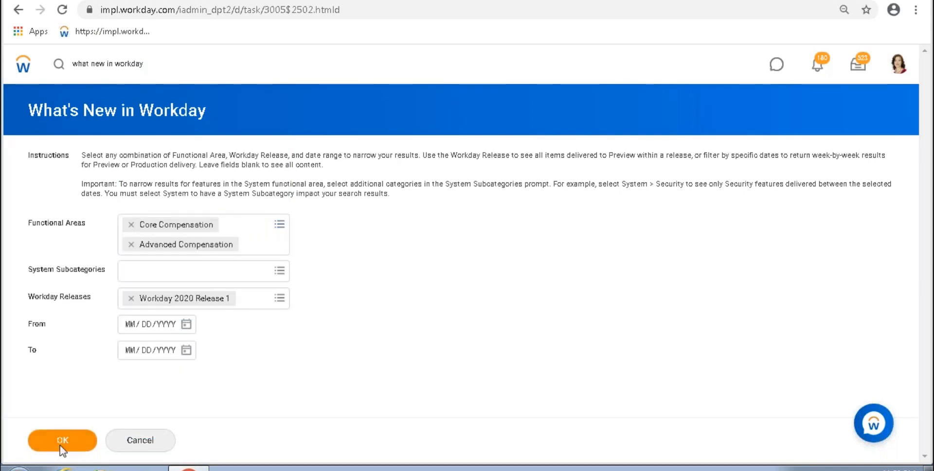
{"action": "left_click", "coordinate": [61, 443]}
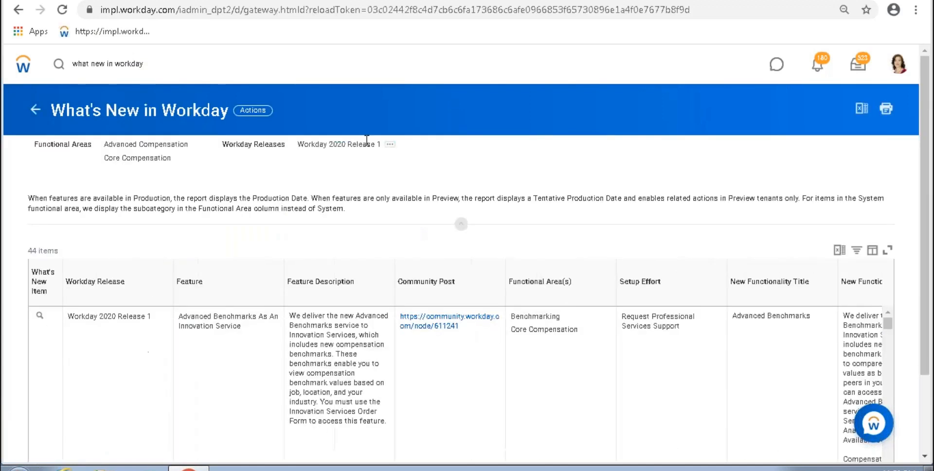
Filter the report's Feature column to Event-Driven Calculated Compensation Plans.
{"action": "scroll", "coordinate": [414, 201], "scroll_direction": "down", "scroll_amount": 3}
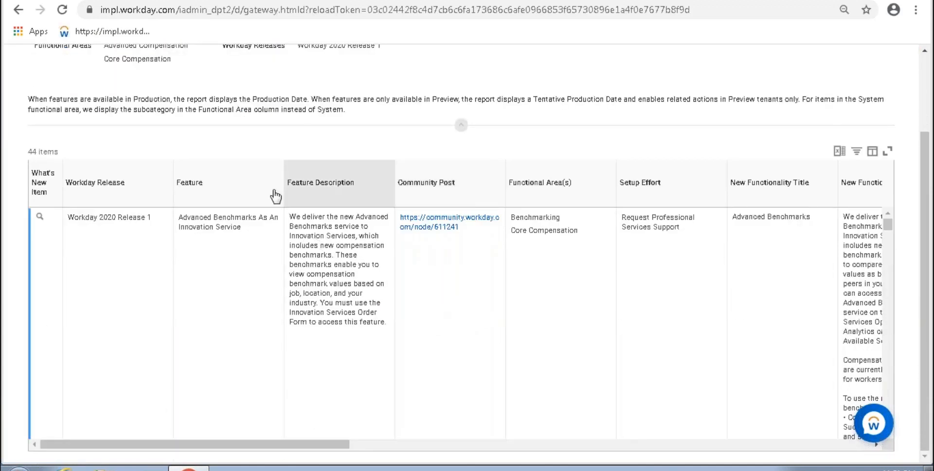
{"action": "left_click", "coordinate": [233, 187]}
{"action": "left_click", "coordinate": [206, 332]}
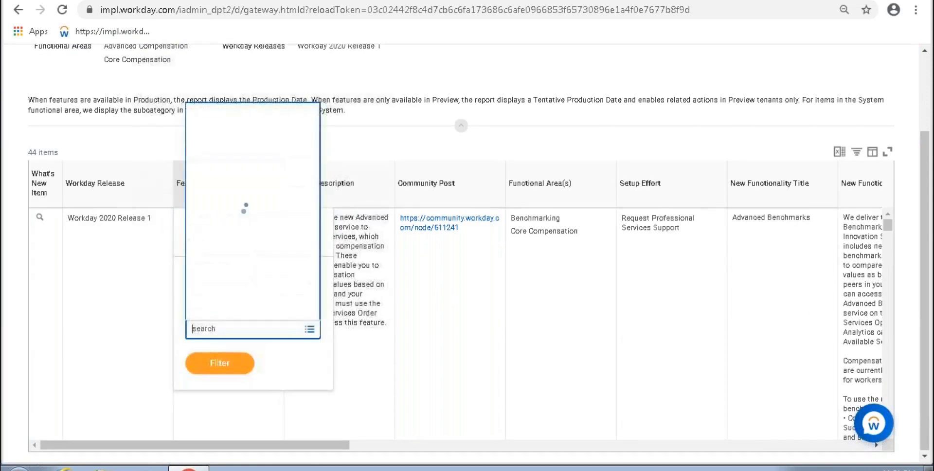
{"action": "type", "text": "calc"}
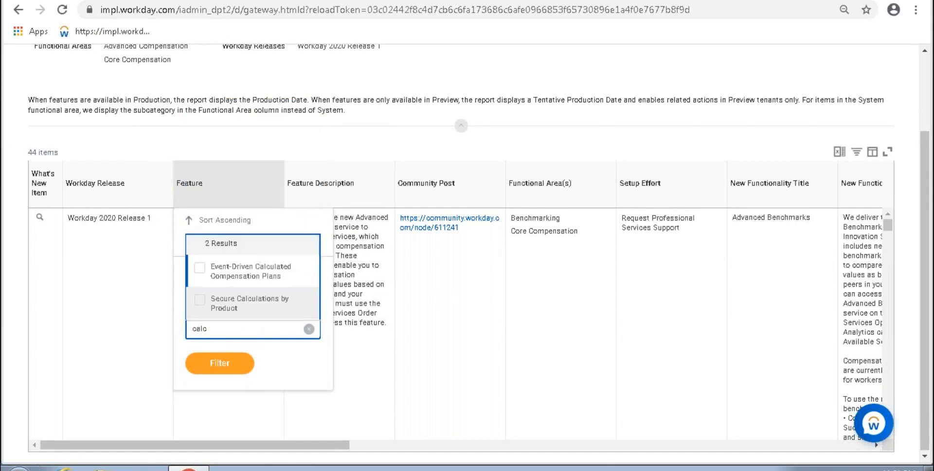
{"action": "left_click", "coordinate": [233, 273]}
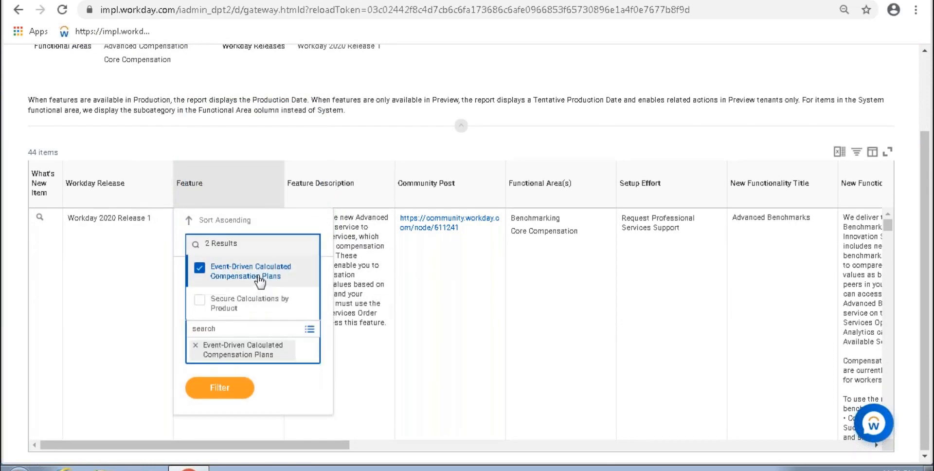
{"action": "left_click", "coordinate": [245, 386]}
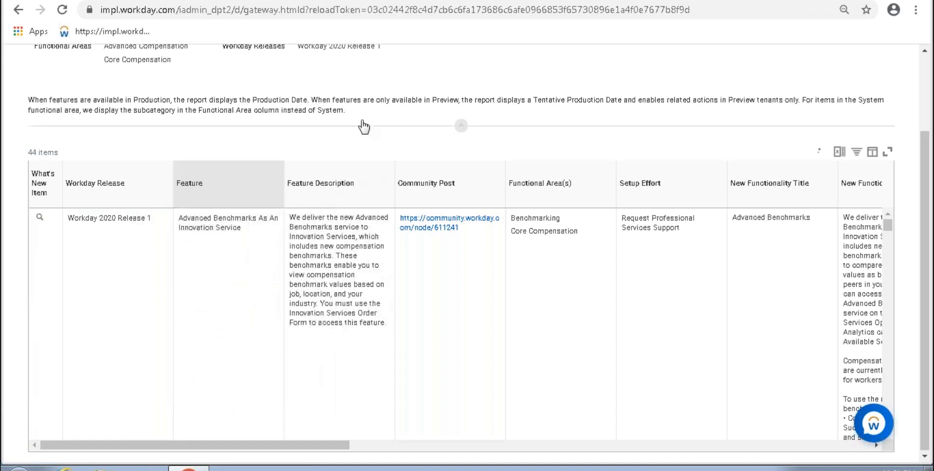
Examine the feature descriptions of the filtered Event-Driven Calculated Compensation Plans entries.
{"action": "scroll", "coordinate": [362, 125], "scroll_direction": "up", "scroll_amount": 2}
{"action": "scroll", "coordinate": [361, 122], "scroll_direction": "down", "scroll_amount": 2}
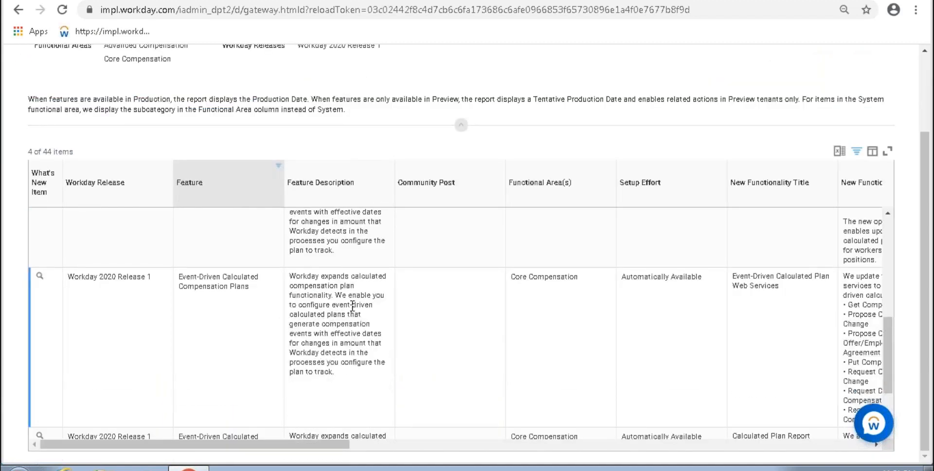
{"action": "left_click_drag", "start_coordinate": [325, 275], "coordinate": [357, 322]}
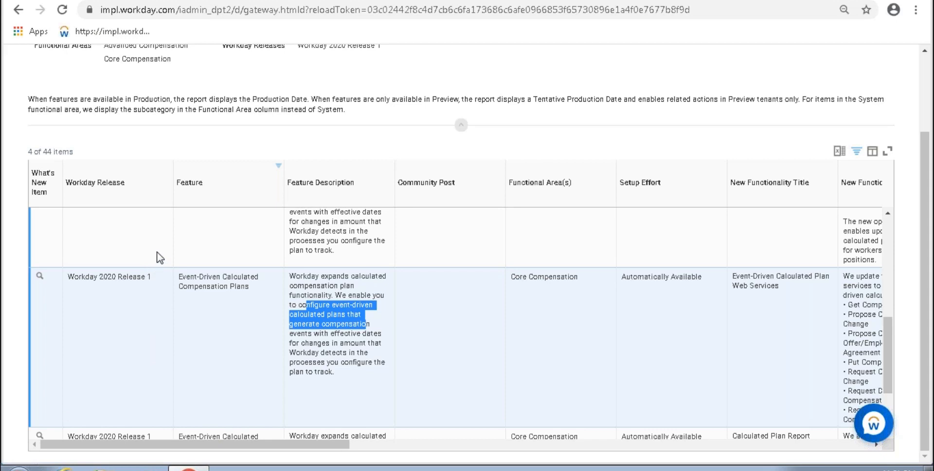
{"action": "scroll", "coordinate": [767, 259], "scroll_direction": "down", "scroll_amount": 2}
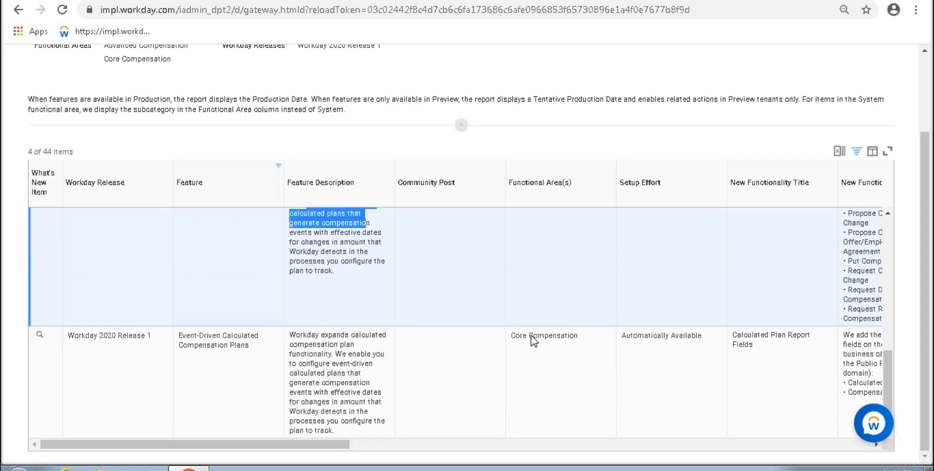
{"action": "left_click_drag", "start_coordinate": [337, 443], "coordinate": [474, 452]}
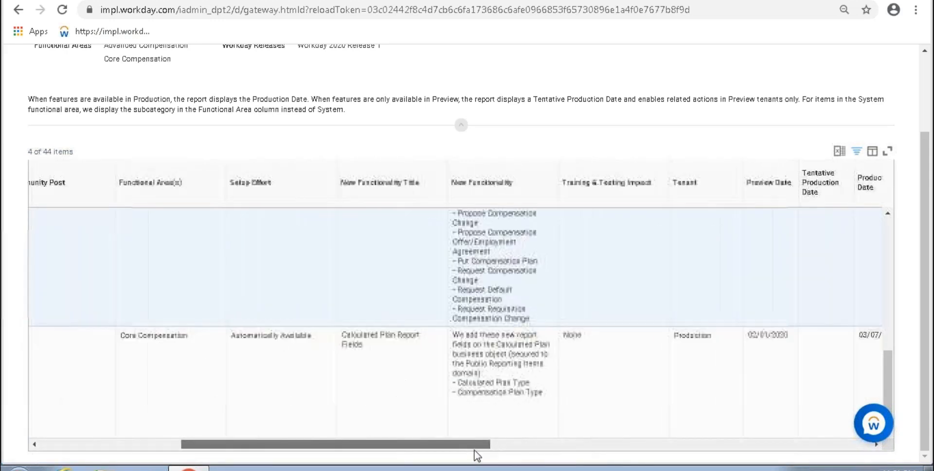
Read the New Functionality text for Create Event-Driven Calculated Plan, covering compensation events and the mass operations management task.
{"action": "scroll", "coordinate": [555, 358], "scroll_direction": "up", "scroll_amount": 5}
{"action": "scroll", "coordinate": [572, 351], "scroll_direction": "up", "scroll_amount": 3}
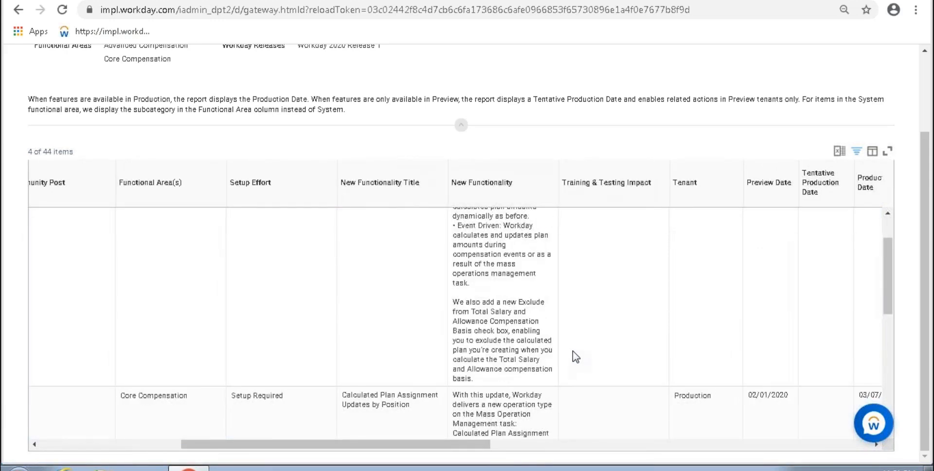
{"action": "left_click_drag", "start_coordinate": [417, 445], "coordinate": [405, 446]}
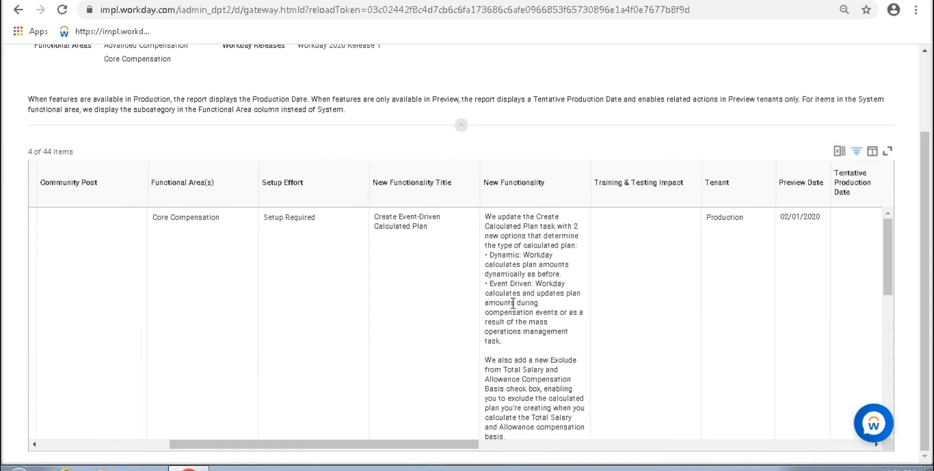
{"action": "left_click_drag", "start_coordinate": [528, 285], "coordinate": [561, 311]}
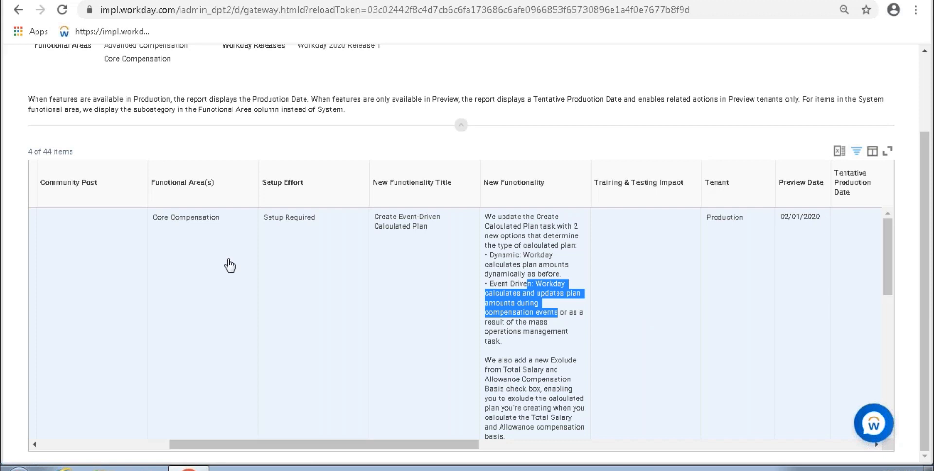
{"action": "left_click", "coordinate": [535, 335]}
{"action": "left_click_drag", "start_coordinate": [526, 324], "coordinate": [574, 335]}
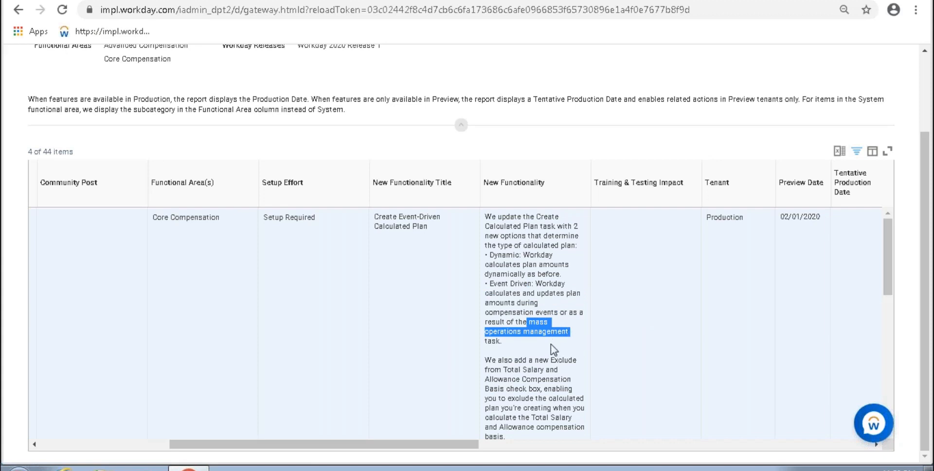
{"action": "left_click", "coordinate": [543, 332]}
{"action": "left_click_drag", "start_coordinate": [574, 331], "coordinate": [533, 321]}
Return to the Create Calculated Plan task and start a Dynamic plan with the effective date 01/01/2010.
{"action": "left_click", "coordinate": [18, 10]}
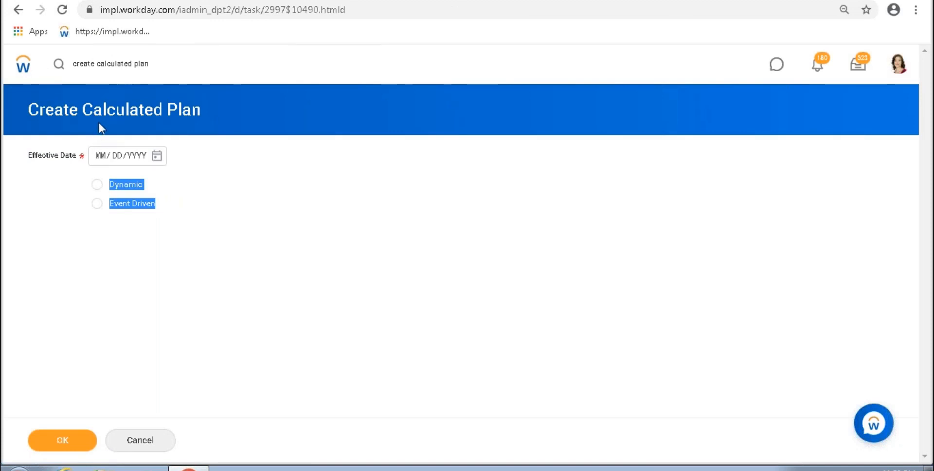
{"action": "left_click", "coordinate": [101, 160]}
{"action": "type", "text": "01012020"}
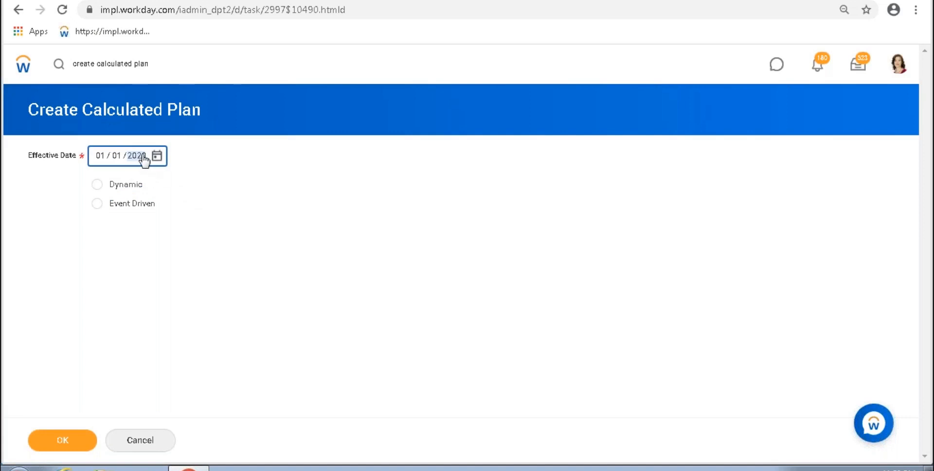
{"action": "type", "text": "2010"}
{"action": "left_click", "coordinate": [368, 250]}
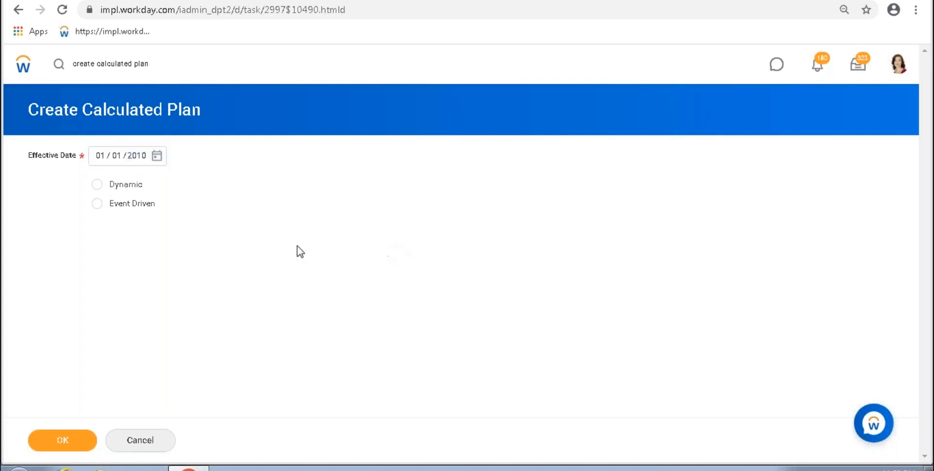
{"action": "left_click", "coordinate": [97, 185]}
{"action": "left_click", "coordinate": [54, 445]}
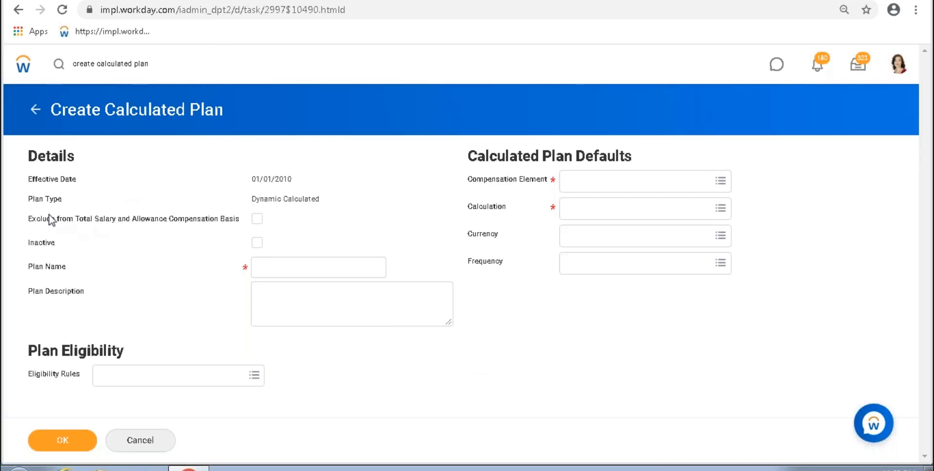
Try out the Exclude from Total Salary and Allowance Compensation Basis option and clear it again.
{"action": "left_click_drag", "start_coordinate": [57, 219], "coordinate": [112, 217]}
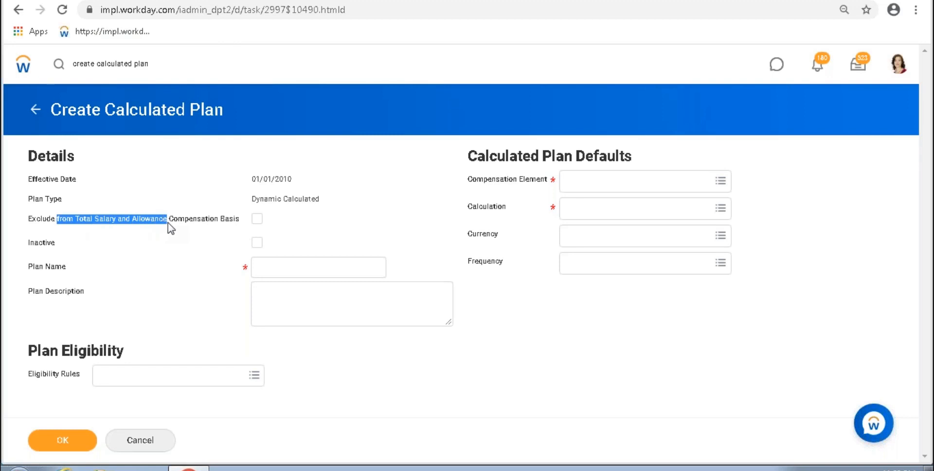
{"action": "left_click_drag", "start_coordinate": [168, 223], "coordinate": [169, 224]}
{"action": "left_click", "coordinate": [88, 222]}
{"action": "left_click_drag", "start_coordinate": [77, 219], "coordinate": [242, 224]}
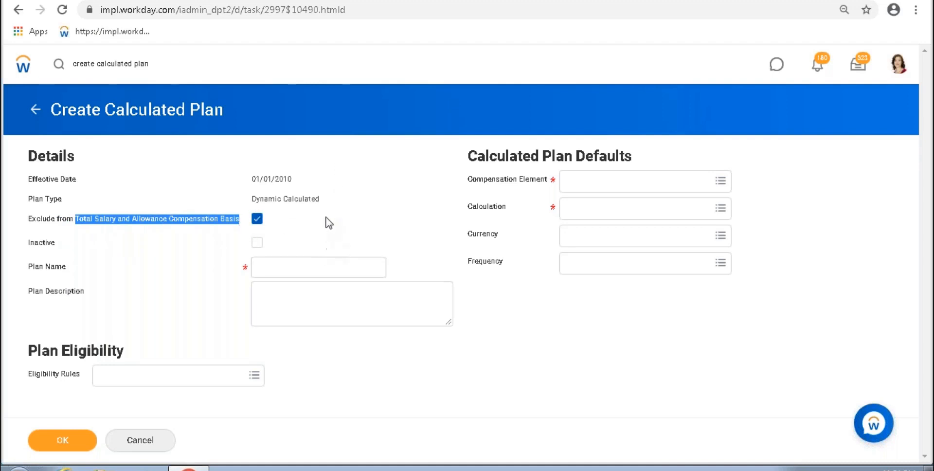
{"action": "left_click", "coordinate": [83, 210]}
{"action": "left_click_drag", "start_coordinate": [77, 220], "coordinate": [171, 221]}
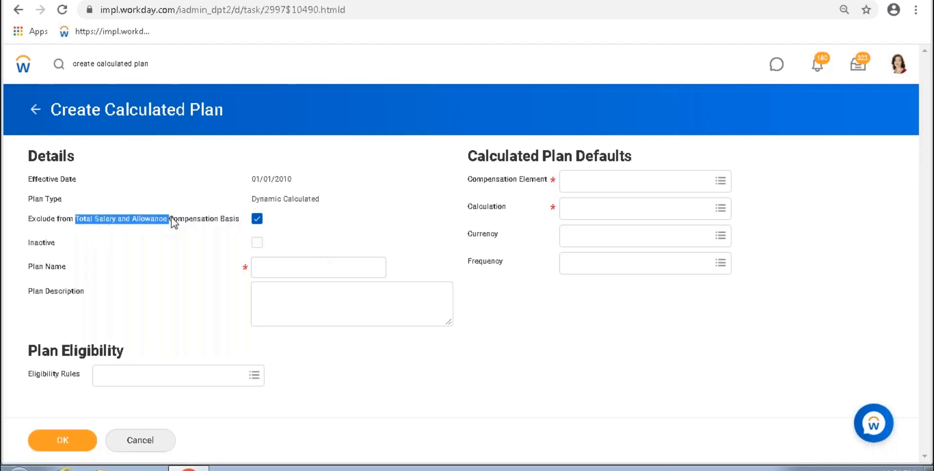
{"action": "left_click", "coordinate": [257, 219]}
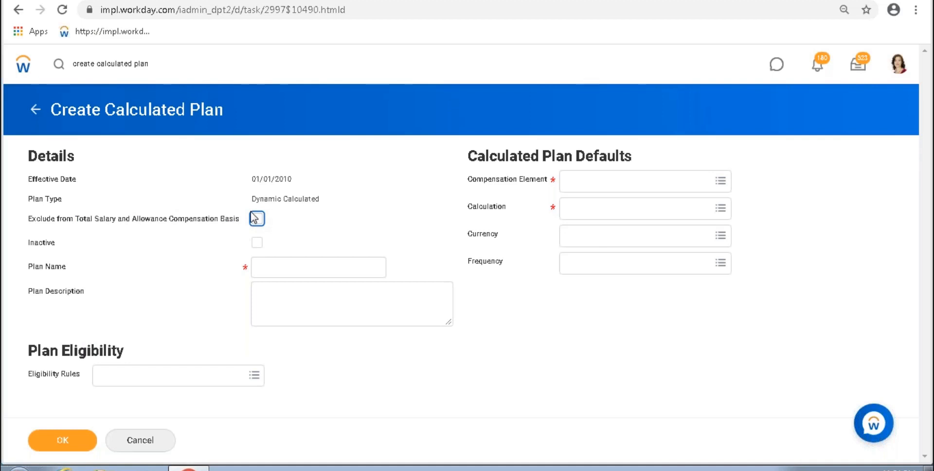
Name the calculated plan Seniority Allowance.
{"action": "left_click", "coordinate": [269, 271]}
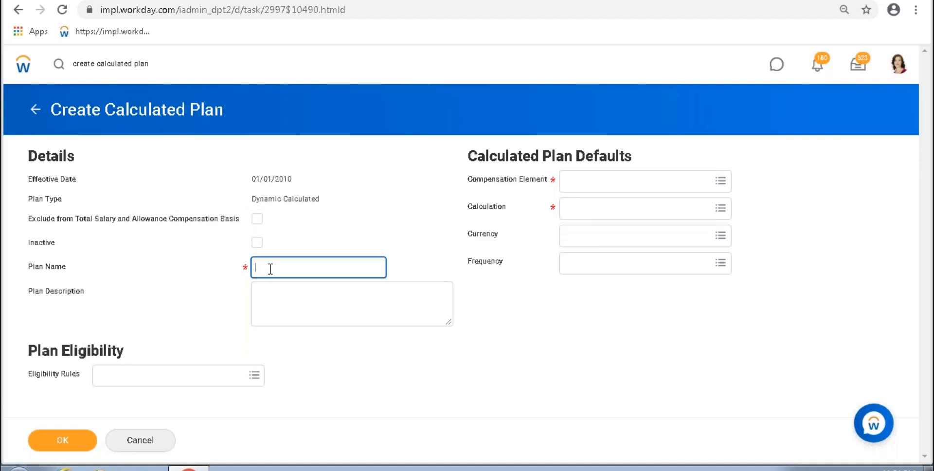
{"action": "left_click_drag", "start_coordinate": [472, 209], "coordinate": [517, 209]}
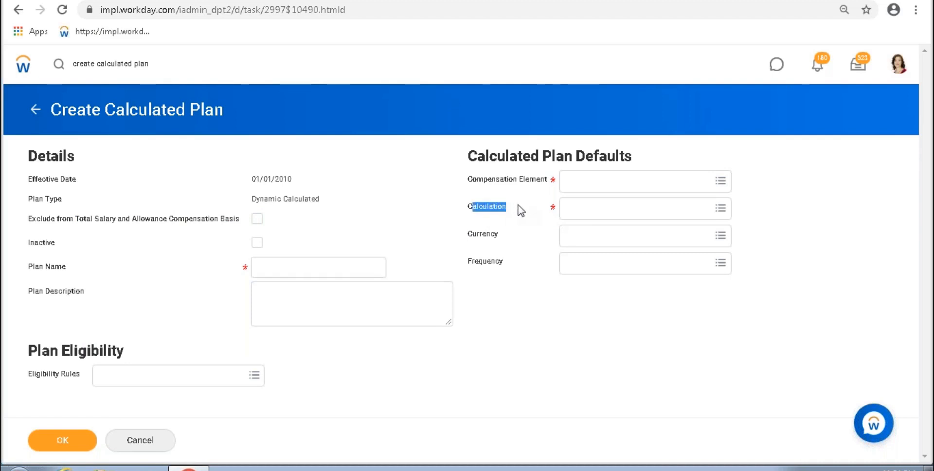
{"action": "left_click", "coordinate": [285, 265]}
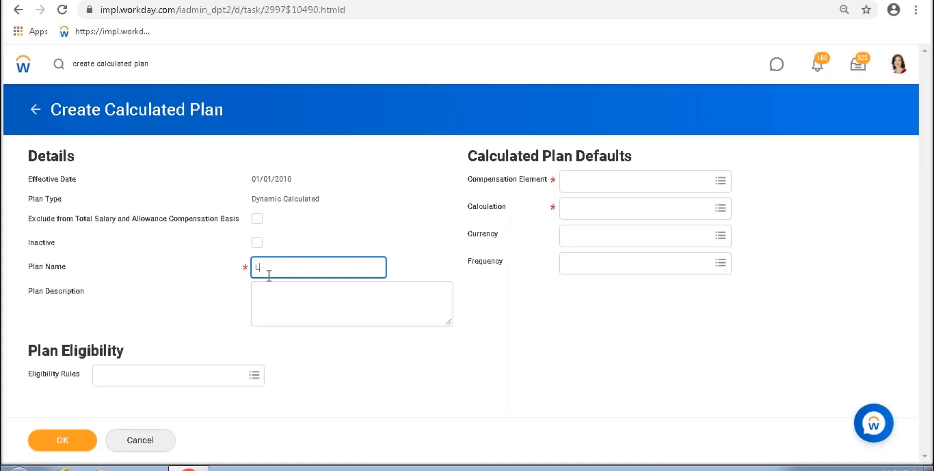
{"action": "type", "text": "Len"}
{"action": "key", "text": "BackSpace"}
{"action": "type", "text": "Age Driven Bonus"}
{"action": "left_click_drag", "start_coordinate": [331, 267], "coordinate": [116, 265]}
{"action": "type", "text": "Le"}
{"action": "type", "text": "Seniority "}
{"action": "type", "text": "Allowance"}
Set the calculated plan defaults to compensation element Allowance, currency USD and frequency Annual.
{"action": "left_click", "coordinate": [570, 184]}
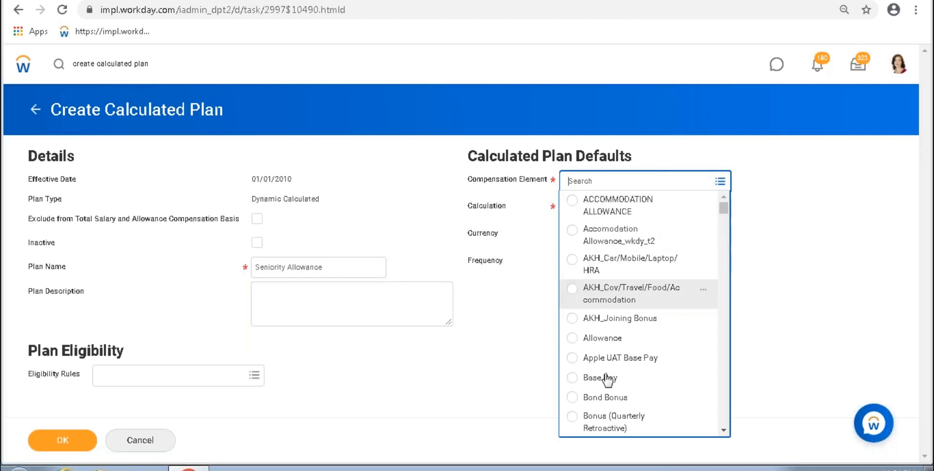
{"action": "left_click", "coordinate": [603, 338]}
{"action": "left_click", "coordinate": [794, 263]}
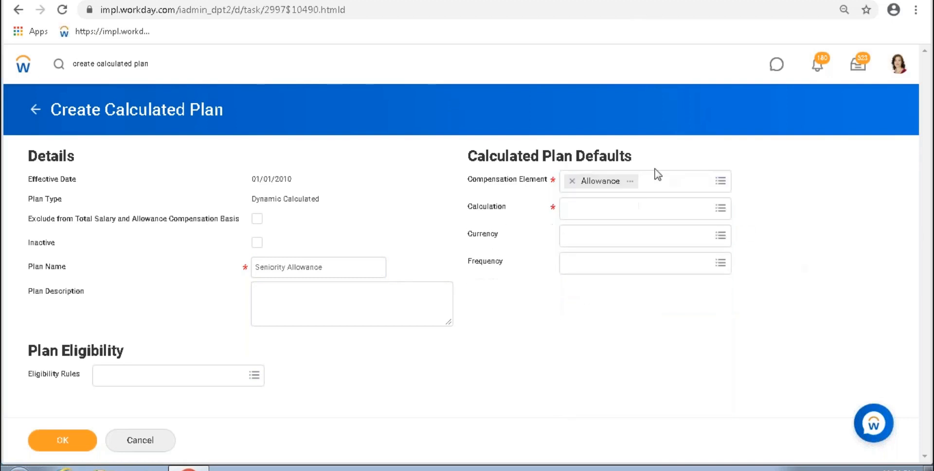
{"action": "left_click", "coordinate": [647, 237]}
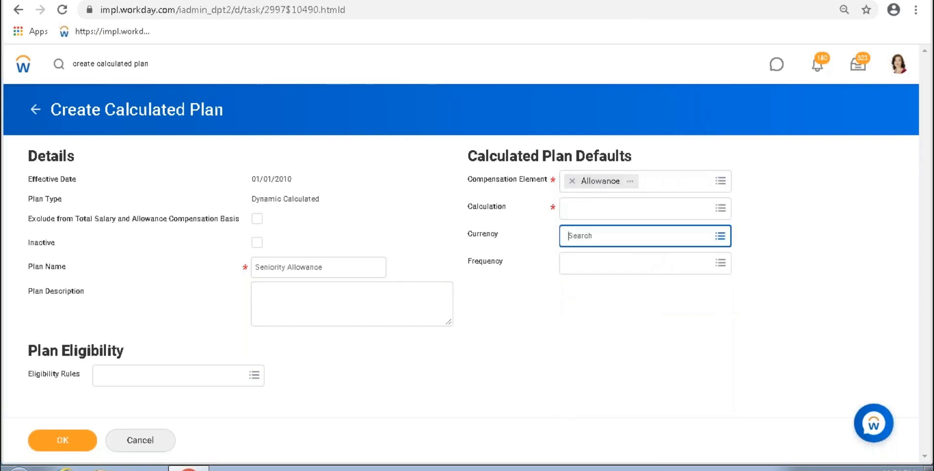
{"action": "type", "text": "usd"}
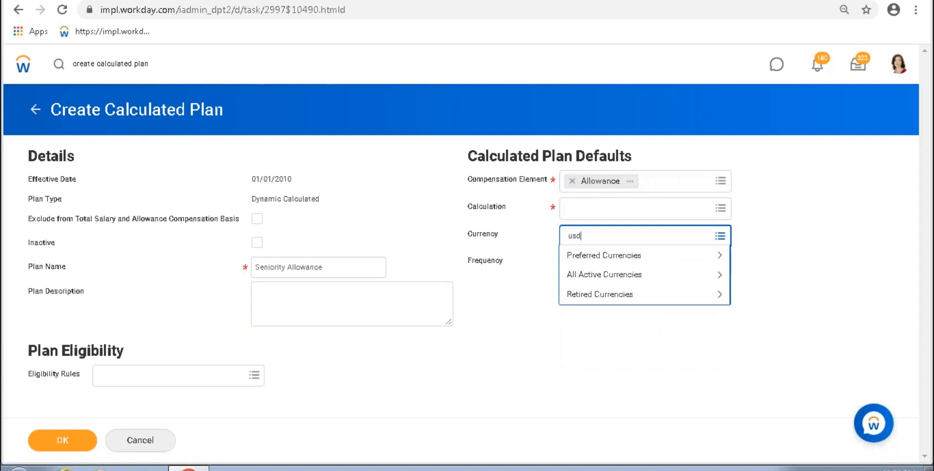
{"action": "key", "text": "Return"}
{"action": "left_click", "coordinate": [776, 273]}
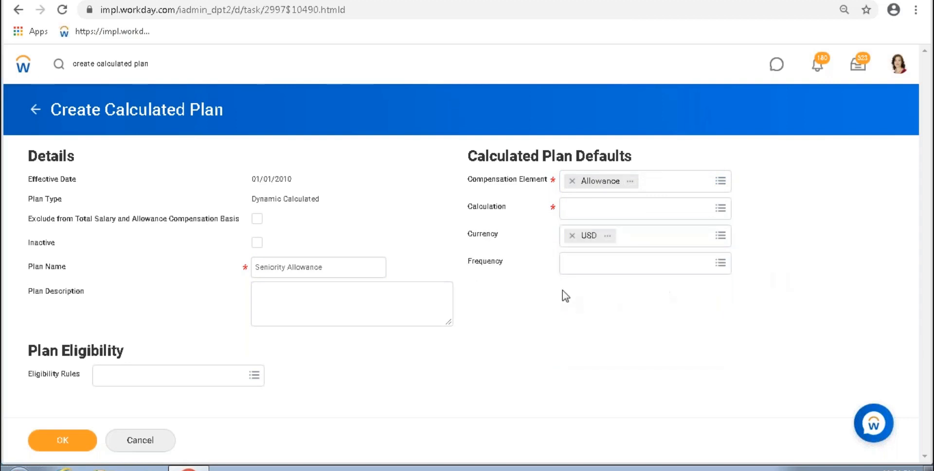
{"action": "left_click", "coordinate": [580, 265]}
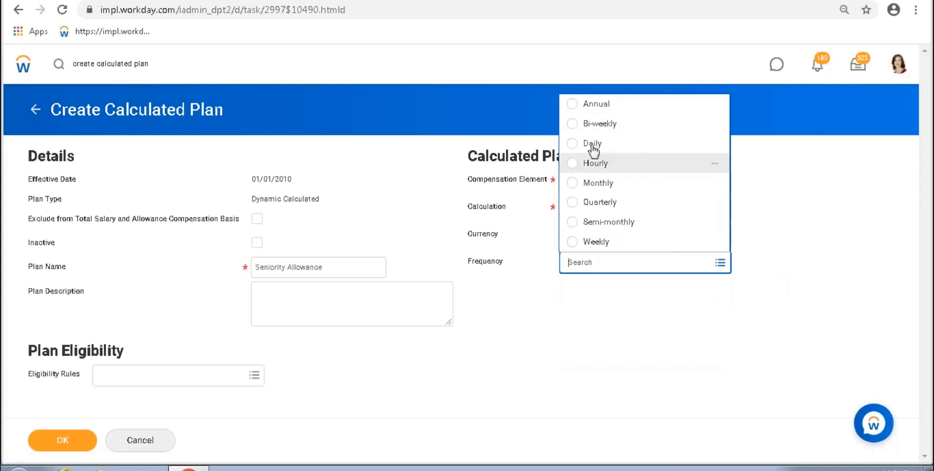
{"action": "left_click", "coordinate": [596, 104]}
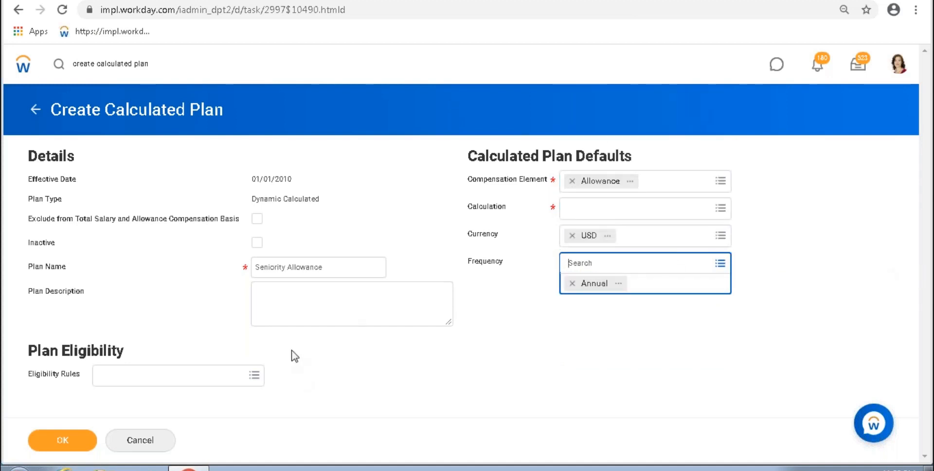
Review the plan name, the eligibility rule choices and the calculated plan default fields.
{"action": "left_click_drag", "start_coordinate": [332, 274], "coordinate": [240, 267]}
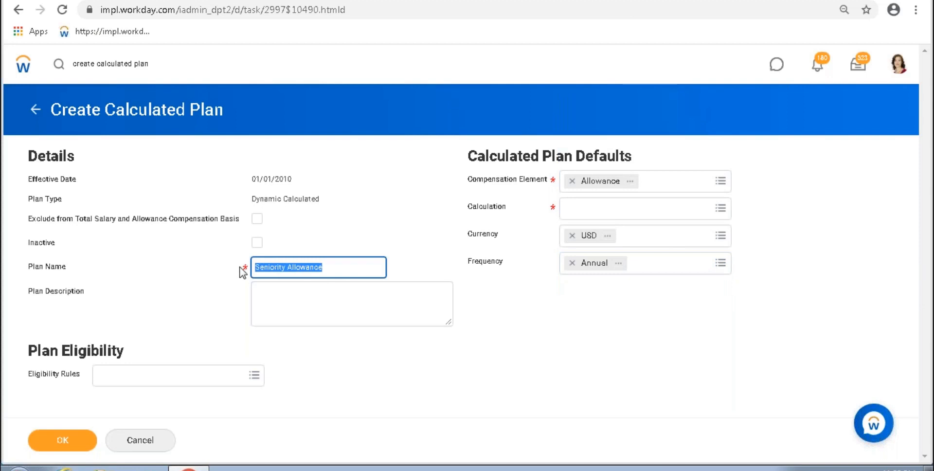
{"action": "left_click", "coordinate": [129, 374]}
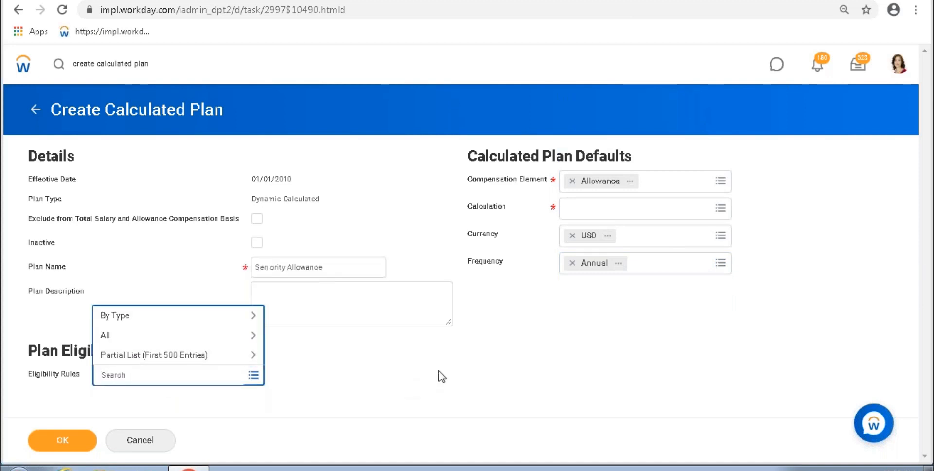
{"action": "left_click", "coordinate": [55, 88]}
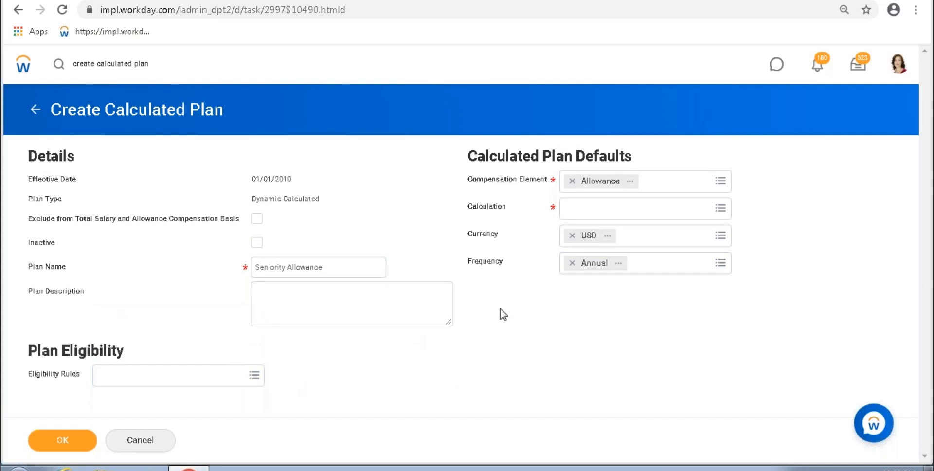
{"action": "left_click_drag", "start_coordinate": [508, 230], "coordinate": [467, 176]}
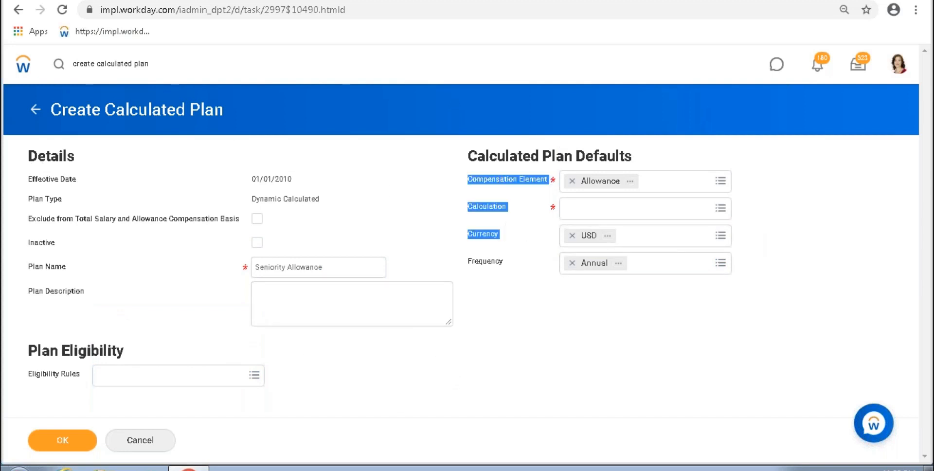
{"action": "left_click", "coordinate": [779, 265]}
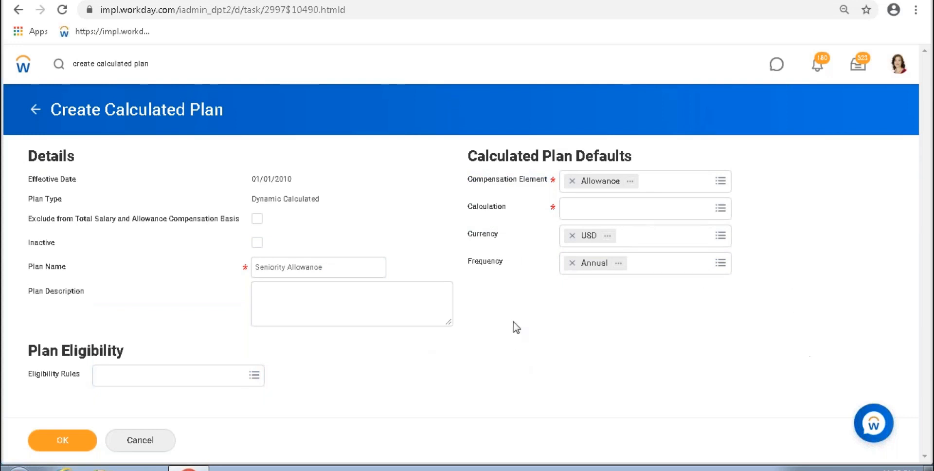
{"action": "left_click_drag", "start_coordinate": [242, 104], "coordinate": [125, 110]}
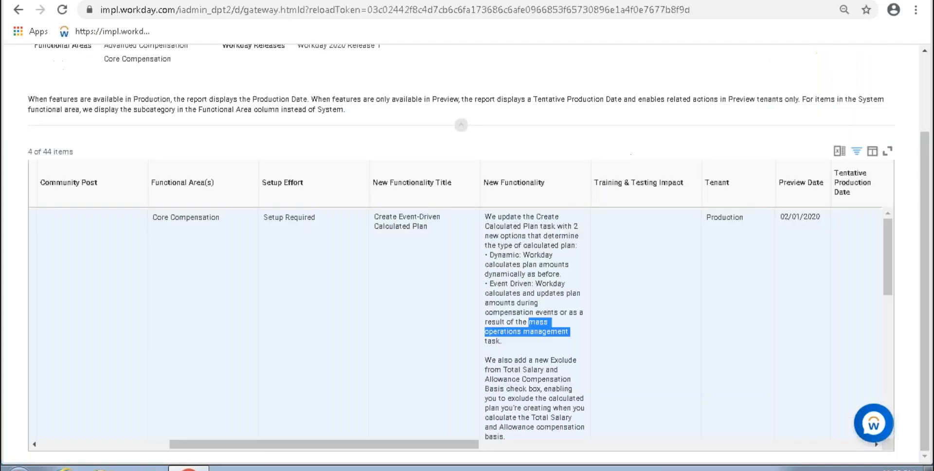
Search Workday for "create calculation" to find the tasks that build a plan's calculation.
{"action": "scroll", "coordinate": [256, 257], "scroll_direction": "up", "scroll_amount": 2}
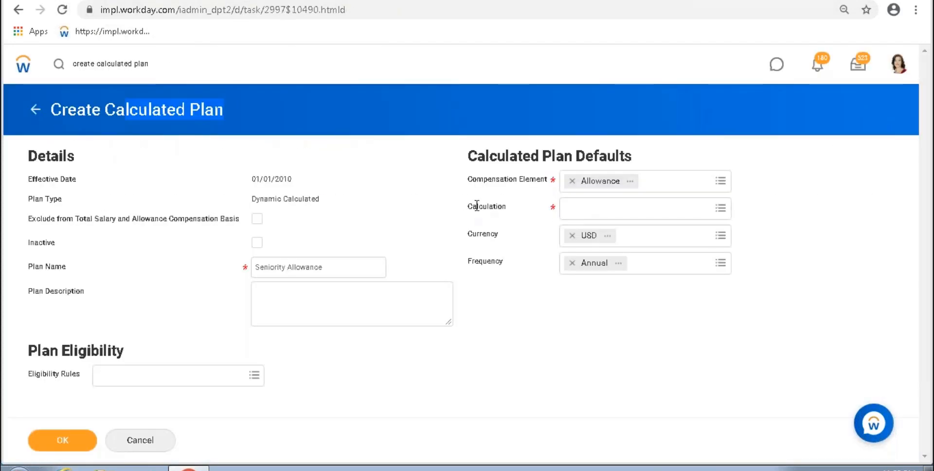
{"action": "left_click_drag", "start_coordinate": [479, 209], "coordinate": [504, 210]}
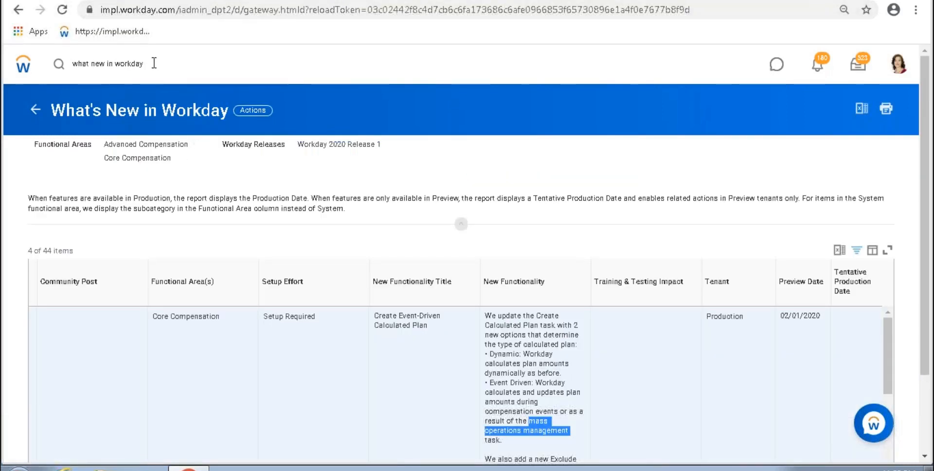
{"action": "left_click", "coordinate": [154, 63]}
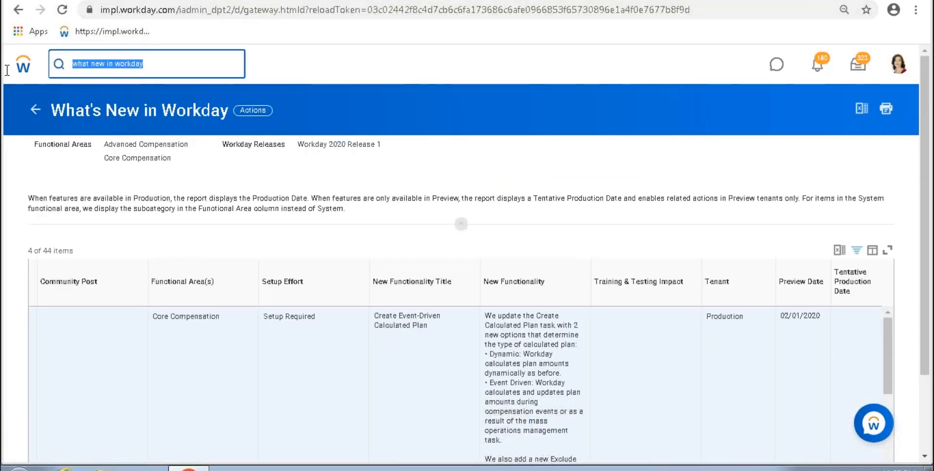
{"action": "type", "text": "create ca"}
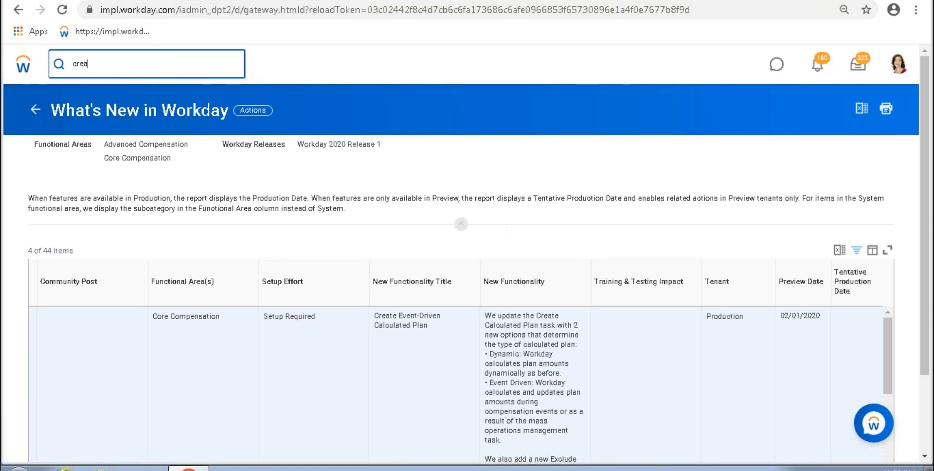
{"action": "type", "text": "lculation"}
{"action": "key", "text": "Return"}
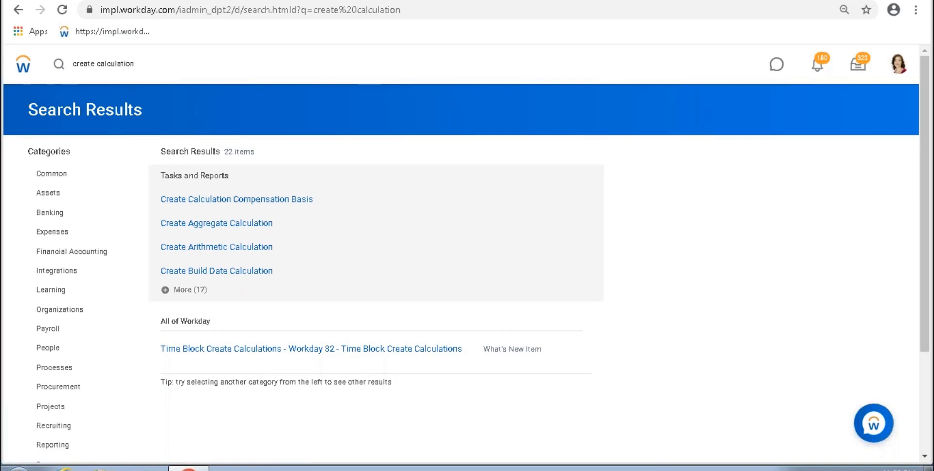
Expand the full list of create calculation tasks and examine the available calculation types, including Create Constant Date Calculation.
{"action": "left_click", "coordinate": [204, 287]}
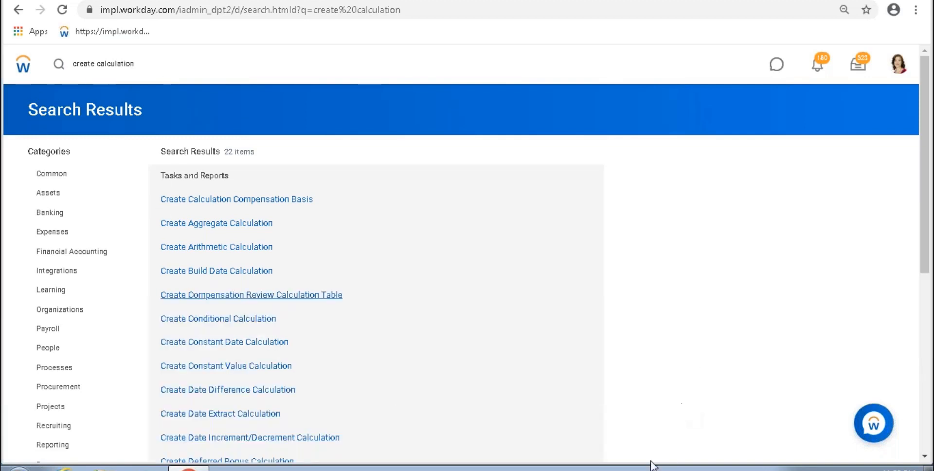
{"action": "scroll", "coordinate": [483, 379], "scroll_direction": "down", "scroll_amount": 4}
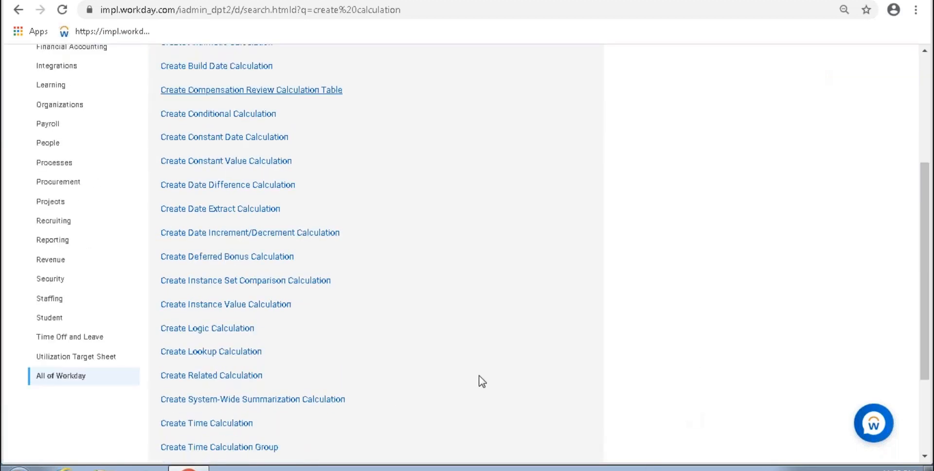
{"action": "scroll", "coordinate": [479, 379], "scroll_direction": "down", "scroll_amount": 3}
{"action": "scroll", "coordinate": [487, 387], "scroll_direction": "up", "scroll_amount": 6}
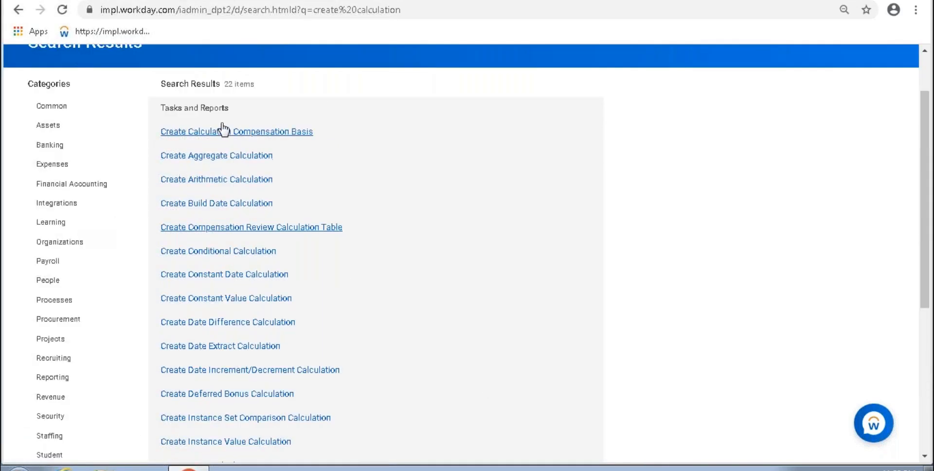
{"action": "left_click", "coordinate": [690, 9]}
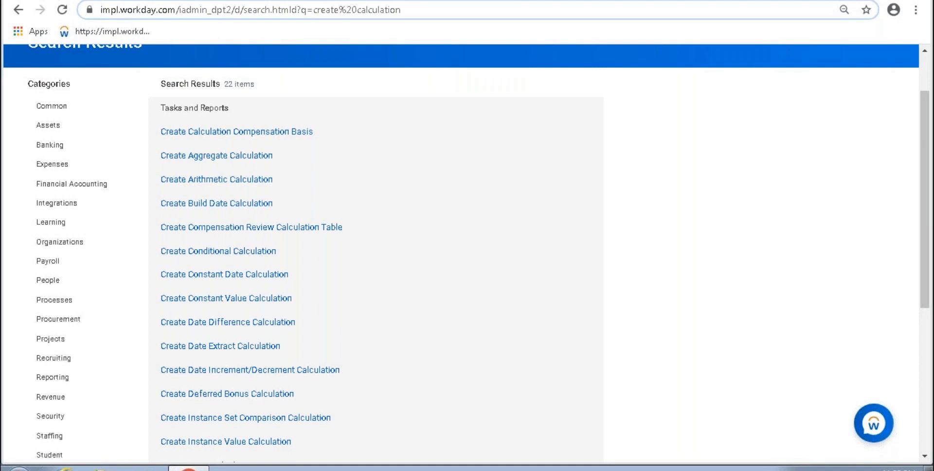
{"action": "left_click", "coordinate": [642, 206]}
{"action": "scroll", "coordinate": [352, 208], "scroll_direction": "down", "scroll_amount": 3}
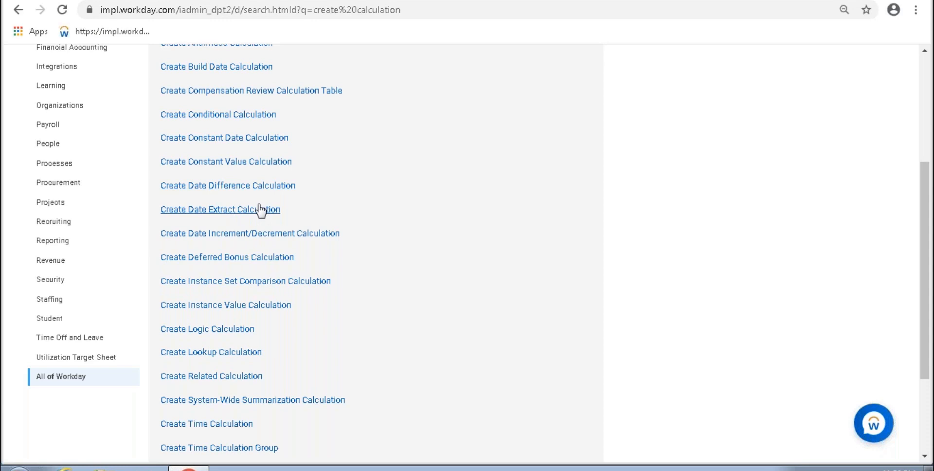
{"action": "scroll", "coordinate": [297, 227], "scroll_direction": "down", "scroll_amount": 2}
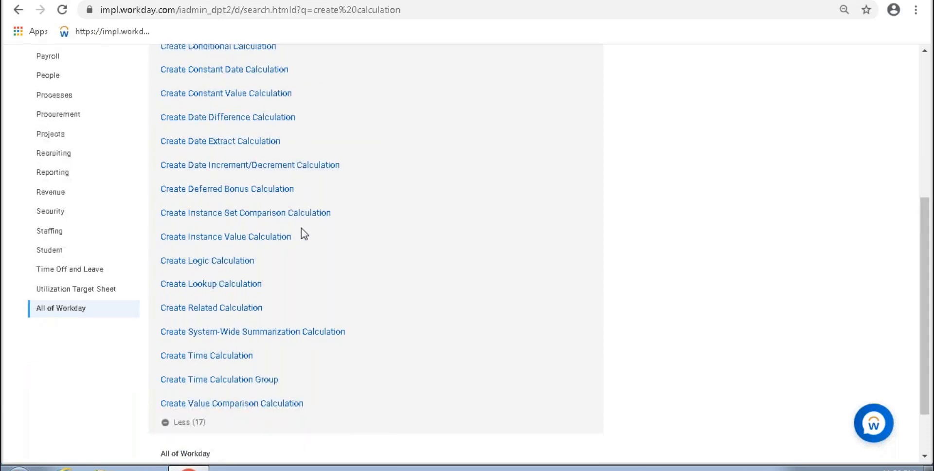
{"action": "scroll", "coordinate": [311, 224], "scroll_direction": "up", "scroll_amount": 4}
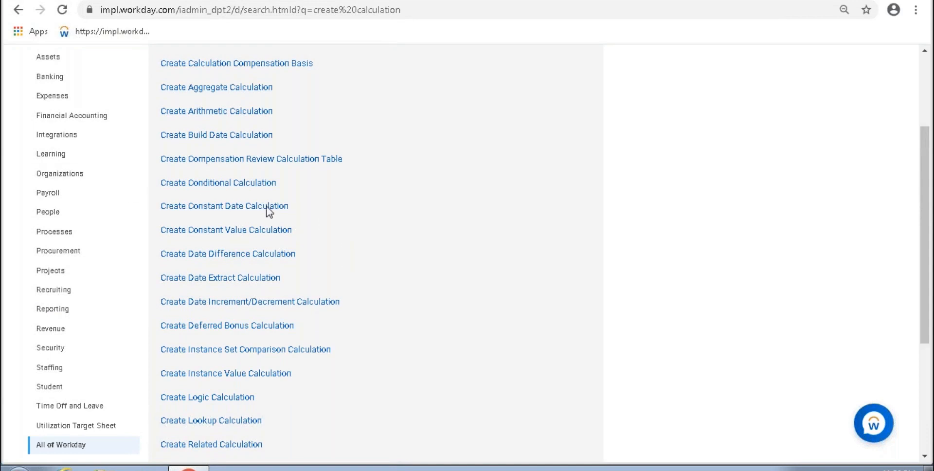
{"action": "left_click_drag", "start_coordinate": [267, 205], "coordinate": [167, 209]}
Duplicate the browser tab and open the Create Calculated Field task there by searching for "create cal field".
{"action": "right_click", "coordinate": [293, 5]}
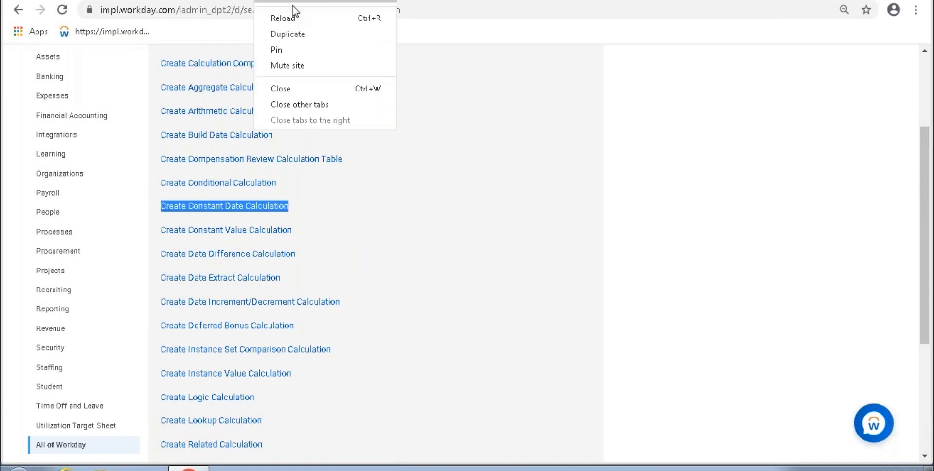
{"action": "left_click", "coordinate": [288, 34]}
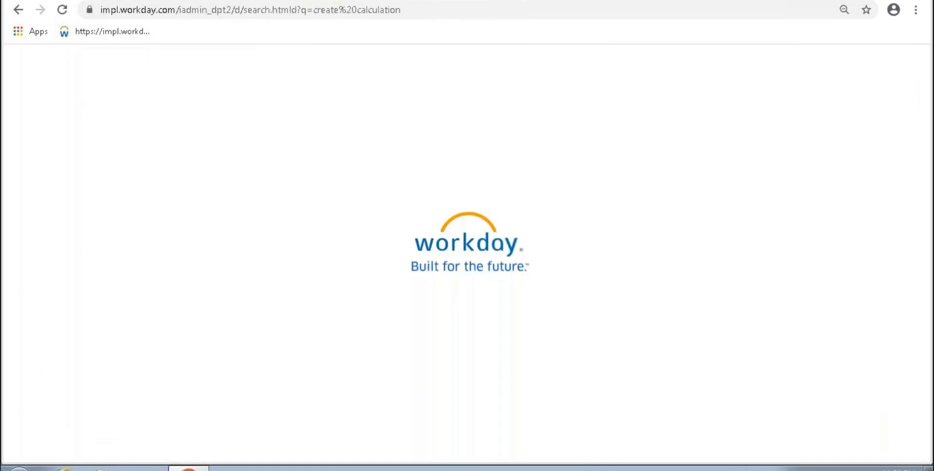
{"action": "type", "text": "create calc"}
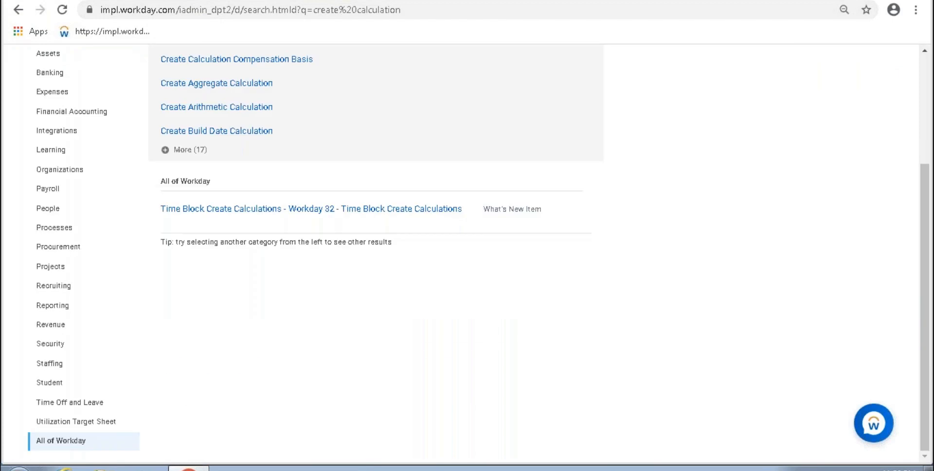
{"action": "scroll", "coordinate": [267, 224], "scroll_direction": "up", "scroll_amount": 3}
{"action": "left_click", "coordinate": [138, 89]}
{"action": "type", "text": "field"}
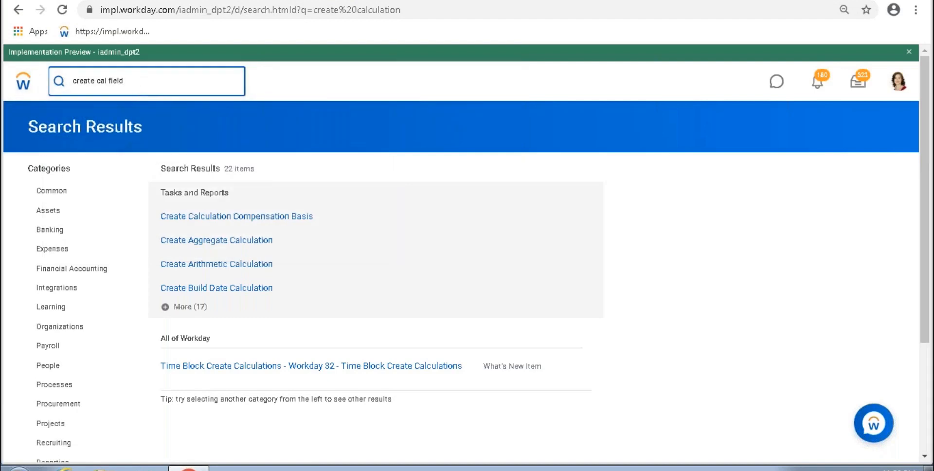
{"action": "key", "text": "Return"}
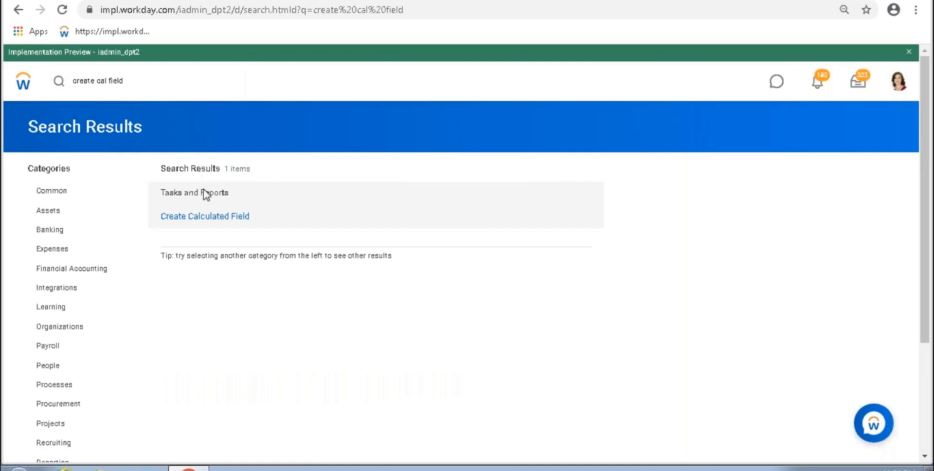
{"action": "left_click", "coordinate": [209, 217]}
Examine the calculated field's Business Object requirement and its functions filtered by "date", comparing them with the create calculation tasks.
{"action": "left_click_drag", "start_coordinate": [37, 202], "coordinate": [83, 203]}
{"action": "left_click", "coordinate": [89, 202]}
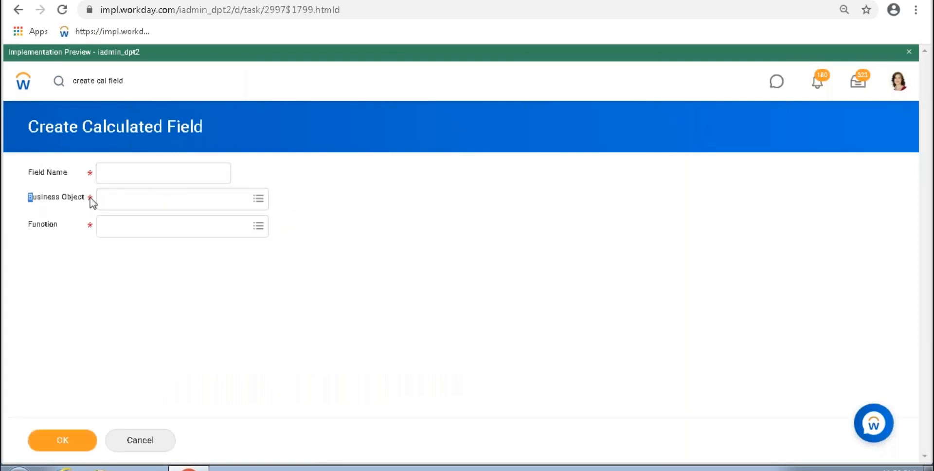
{"action": "triple_click", "coordinate": [93, 197]}
{"action": "left_click", "coordinate": [92, 198]}
{"action": "left_click", "coordinate": [258, 227]}
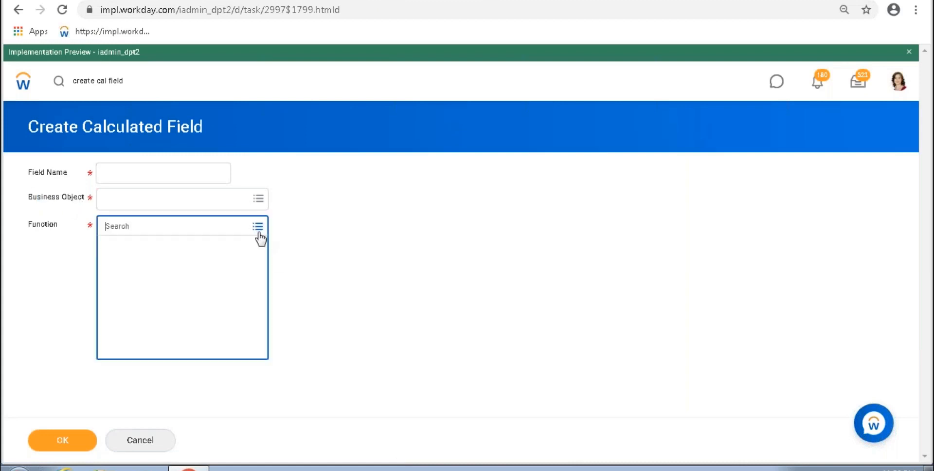
{"action": "scroll", "coordinate": [193, 305], "scroll_direction": "down", "scroll_amount": 10}
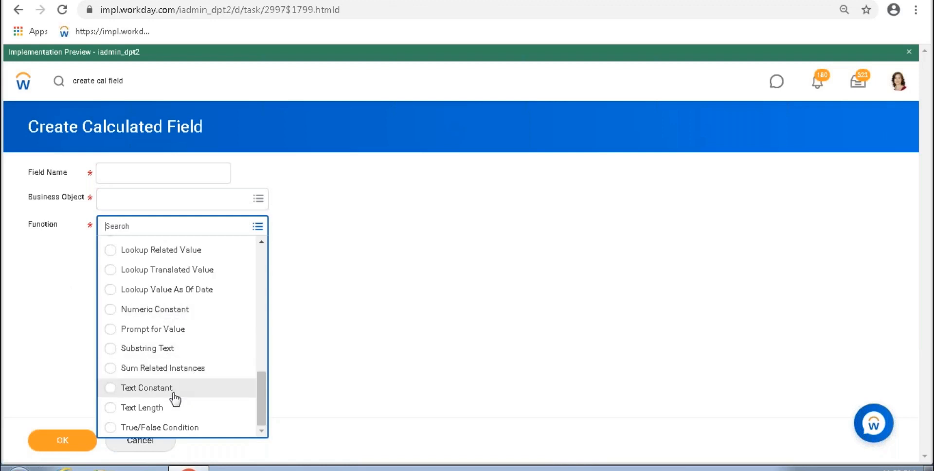
{"action": "type", "text": "date"}
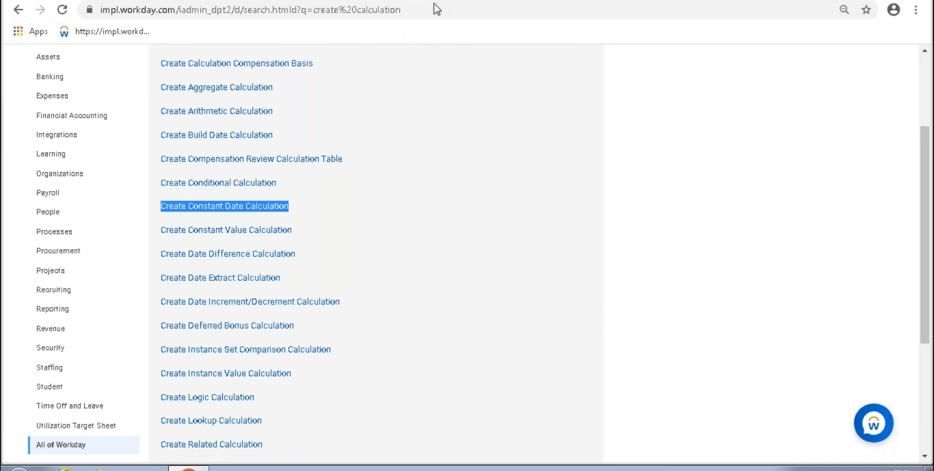
{"action": "left_click_drag", "start_coordinate": [315, 251], "coordinate": [160, 265]}
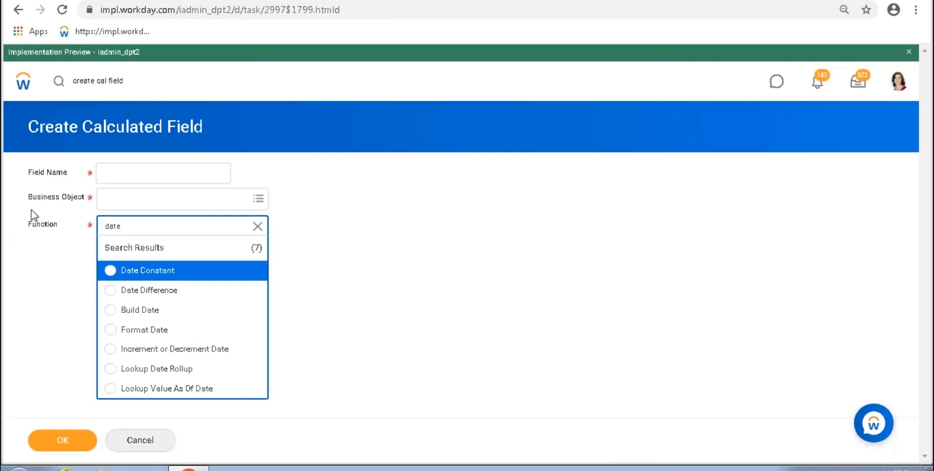
{"action": "left_click_drag", "start_coordinate": [38, 197], "coordinate": [79, 200]}
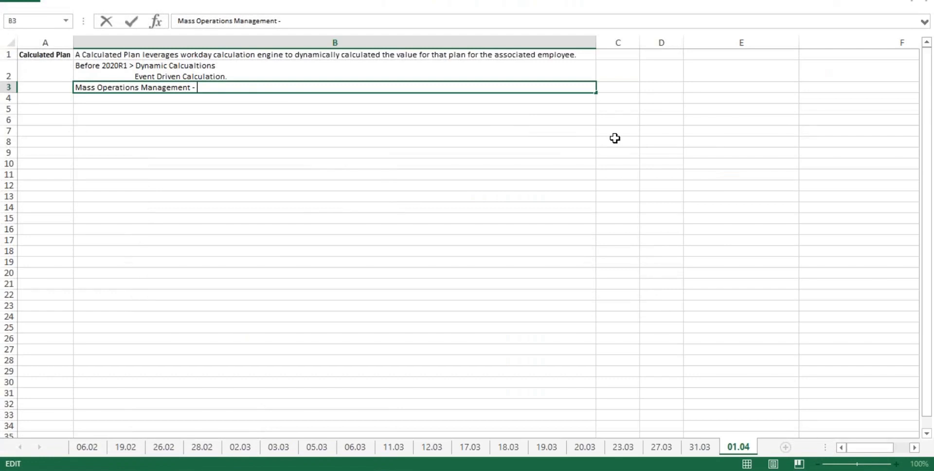
Switch to the Excel notes on sheet 01.04, finish the Mass Operations Management entry in B3 and select cell B7.
{"action": "key", "text": "Return"}
{"action": "key", "text": "Return"}
{"action": "key", "text": "Return"}
{"action": "key", "text": "Return"}
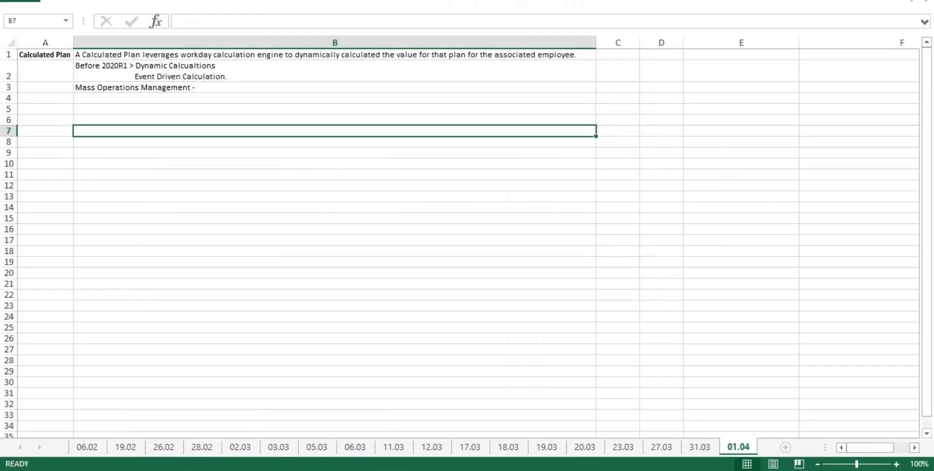
{"action": "type", "text": "Length of Servi"}
{"action": "key", "text": "BackSpace"}
{"action": "key", "text": "BackSpace"}
{"action": "key", "text": "BackSpace"}
{"action": "key", "text": "BackSpace"}
{"action": "key", "text": "BackSpace"}
{"action": "key", "text": "BackSpace"}
{"action": "key", "text": "BackSpace"}
{"action": "key", "text": "BackSpace"}
{"action": "key", "text": "BackSpace"}
{"action": "key", "text": "BackSpace"}
{"action": "key", "text": "BackSpace"}
{"action": "key", "text": "BackSpace"}
{"action": "key", "text": "BackSpace"}
{"action": "key", "text": "BackSpace"}
{"action": "key", "text": "BackSpace"}
{"action": "key", "text": "BackSpace"}
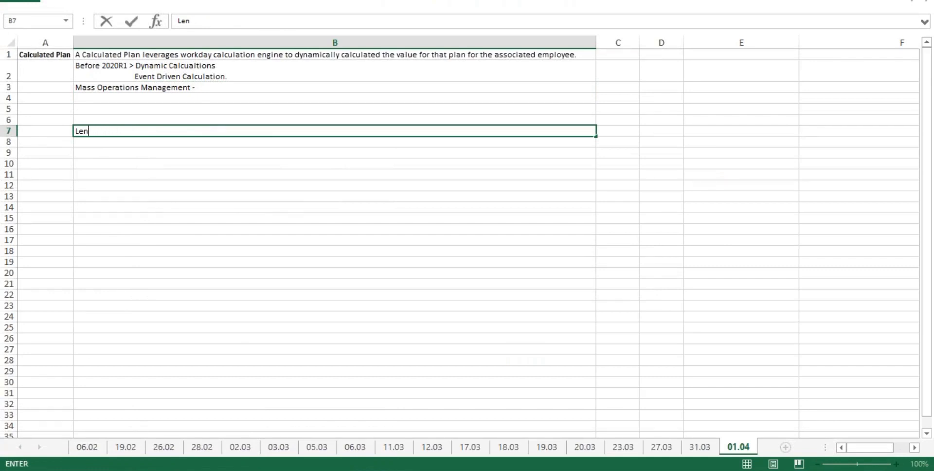
Enter the condition Los<1 in cell A7 with the amount 100 in cell B7.
{"action": "key", "text": "Left"}
{"action": "type", "text": "L"}
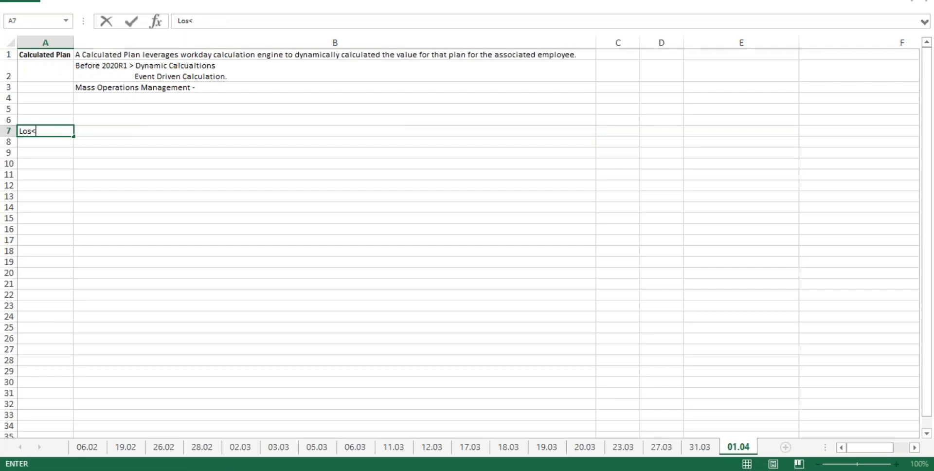
{"action": "type", "text": "os<1"}
{"action": "key", "text": "Tab"}
{"action": "type", "text": "5"}
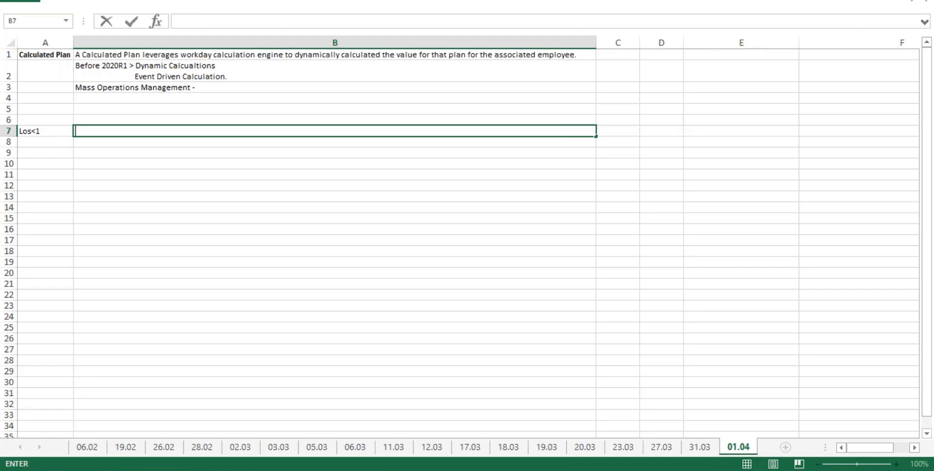
{"action": "key", "text": "Return"}
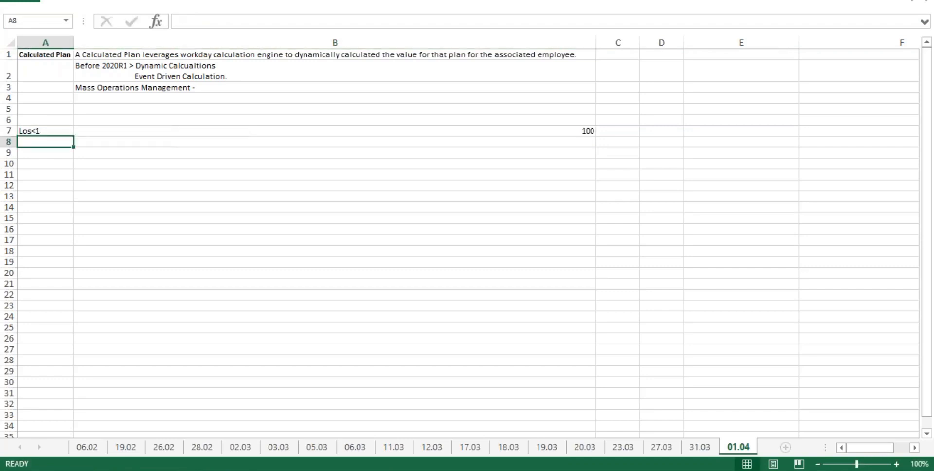
Add the condition >1<2 in cell A8 with the amount 500 in cell B8.
{"action": "type", "text": "1"}
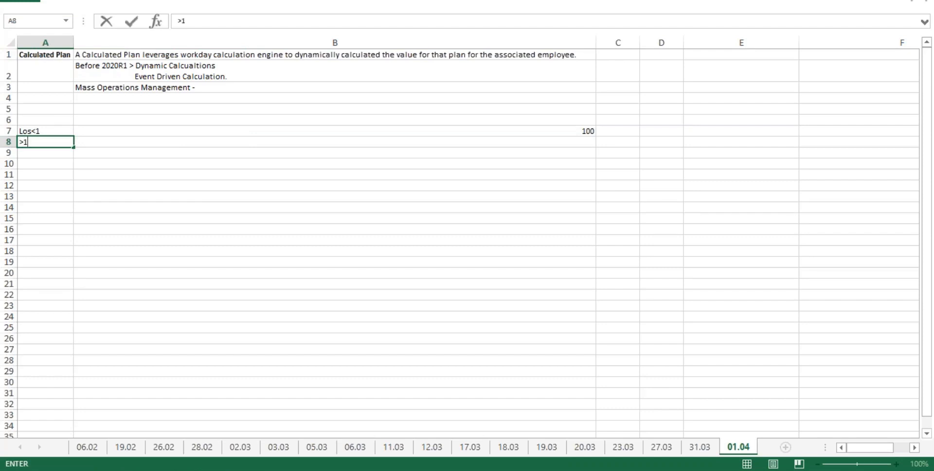
{"action": "type", "text": "<2"}
{"action": "key", "text": "Tab"}
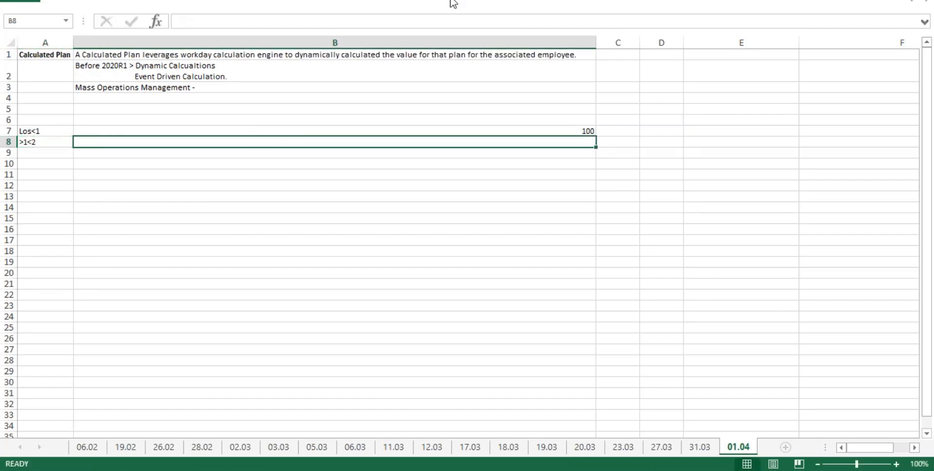
{"action": "left_click", "coordinate": [717, 4]}
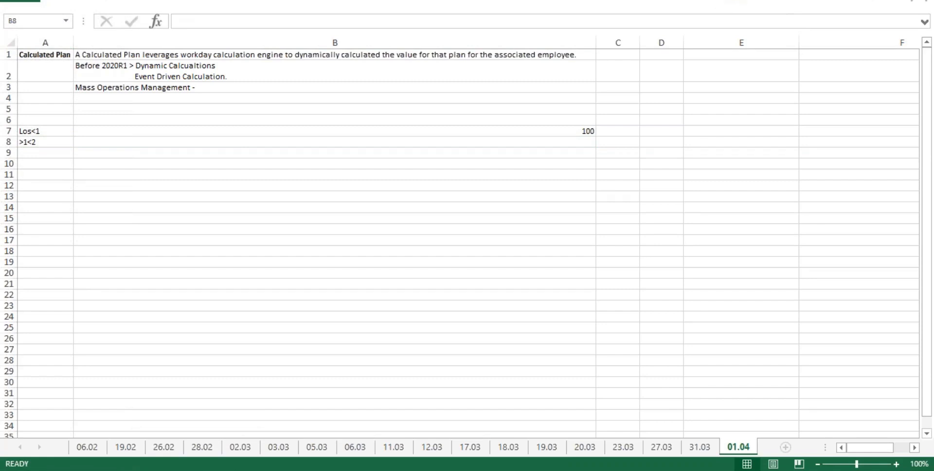
{"action": "left_click", "coordinate": [374, 140]}
{"action": "type", "text": "500"}
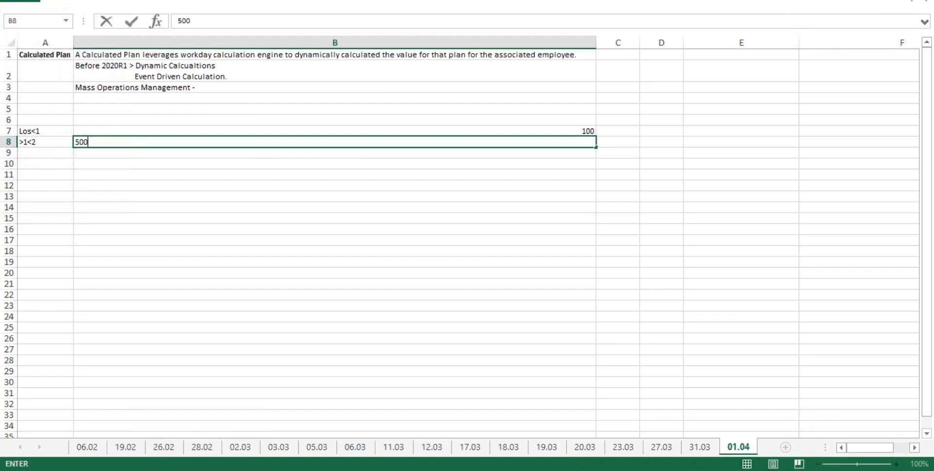
Add the condition >2 in cell A9 with the amount 1000 in cell B9.
{"action": "left_click", "coordinate": [45, 153]}
{"action": "type", "text": ">2"}
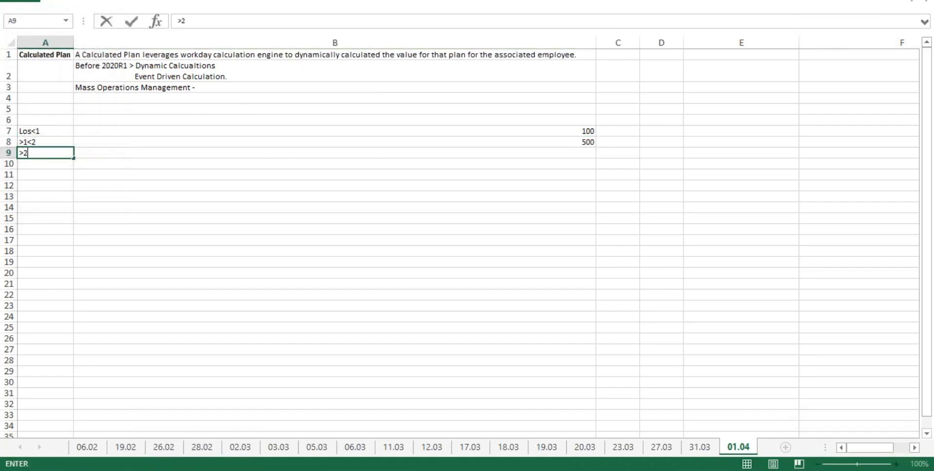
{"action": "key", "text": "Tab"}
{"action": "type", "text": "100"}
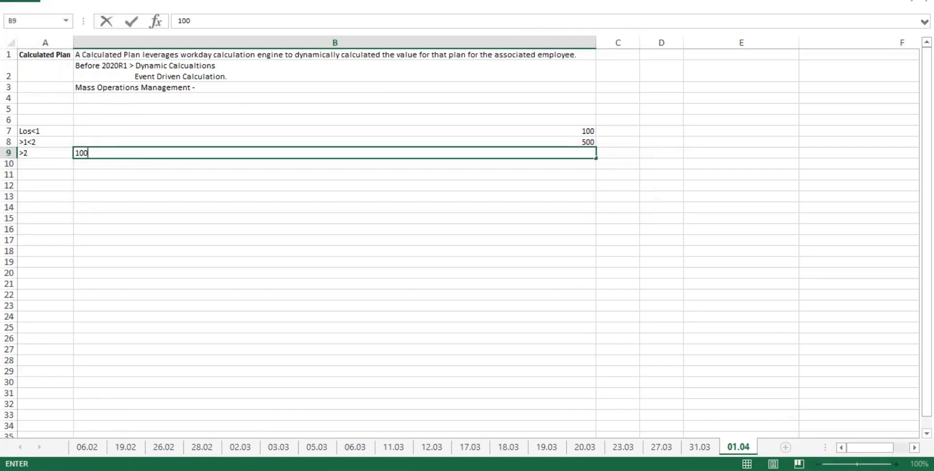
{"action": "type", "text": "0"}
{"action": "key", "text": "Return"}
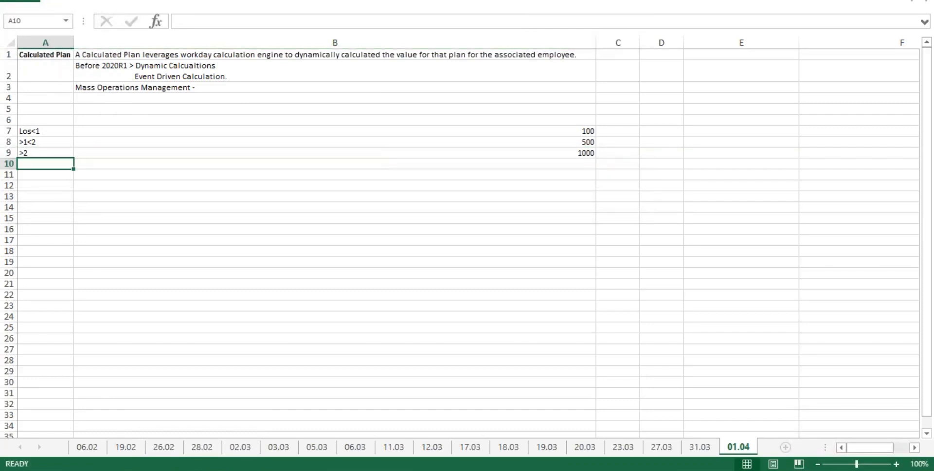
Highlight the length-of-service tiers in A7:B9, switch to Workday's Create Calculated Field page and search the Function options for eval.
{"action": "left_click_drag", "start_coordinate": [35, 130], "coordinate": [463, 150]}
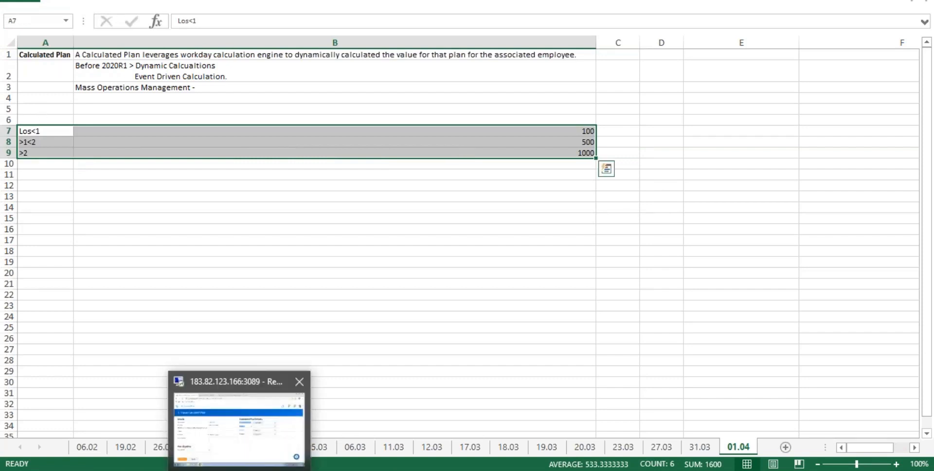
{"action": "left_click_drag", "start_coordinate": [42, 129], "coordinate": [45, 151]}
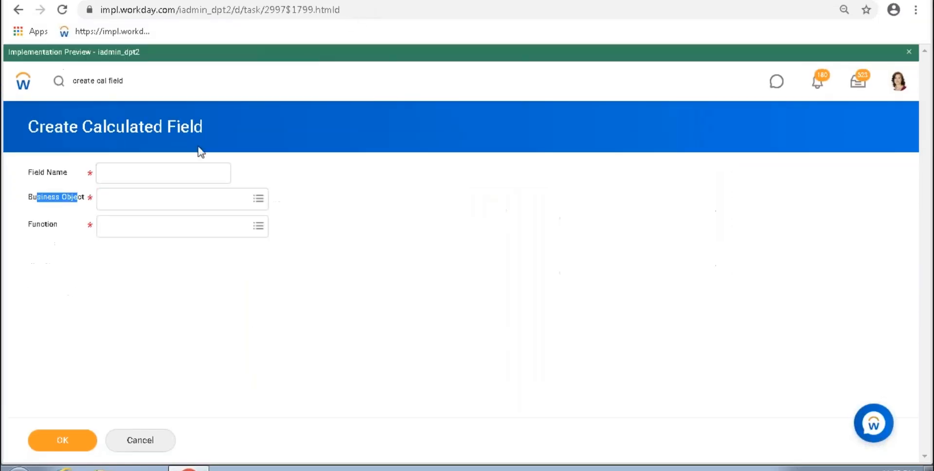
{"action": "left_click", "coordinate": [161, 227]}
{"action": "type", "text": "eval"}
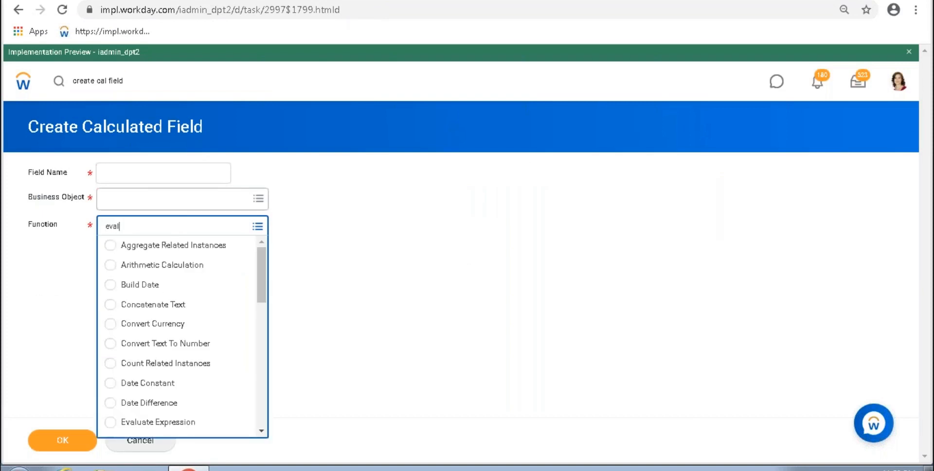
{"action": "key", "text": "Return"}
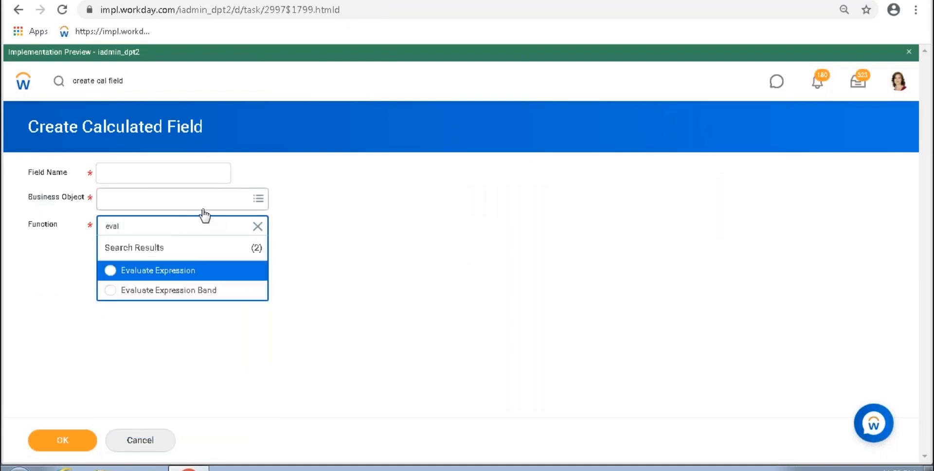
{"action": "left_click", "coordinate": [177, 263]}
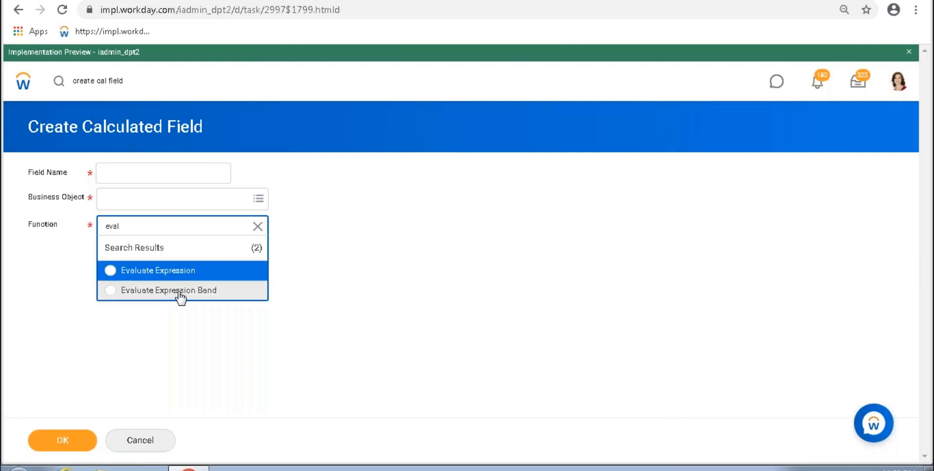
{"action": "left_click_drag", "start_coordinate": [201, 126], "coordinate": [81, 126]}
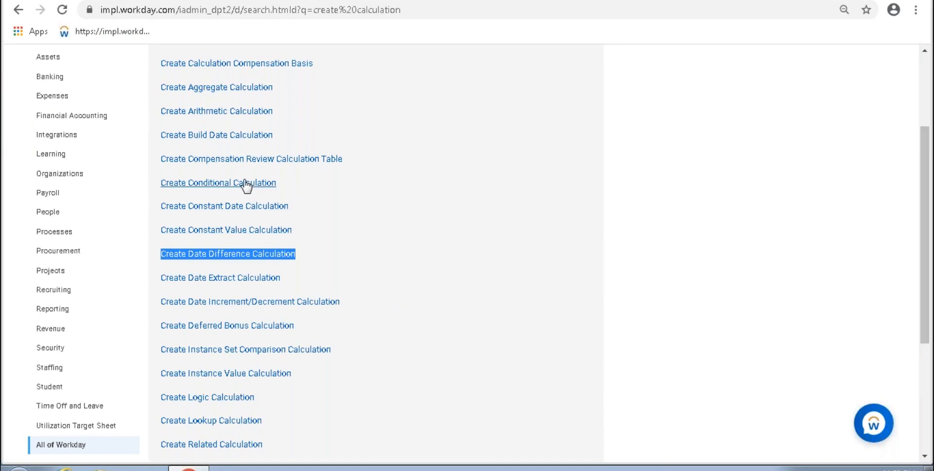
Open the Create Conditional Calculation task from the create calculation results and examine its Condition and Result columns.
{"action": "scroll", "coordinate": [219, 148], "scroll_direction": "up", "scroll_amount": 3}
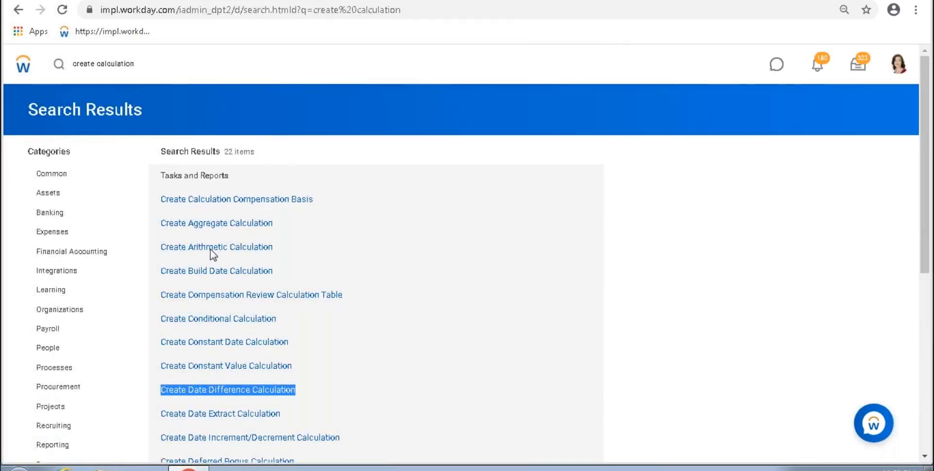
{"action": "left_click", "coordinate": [216, 320]}
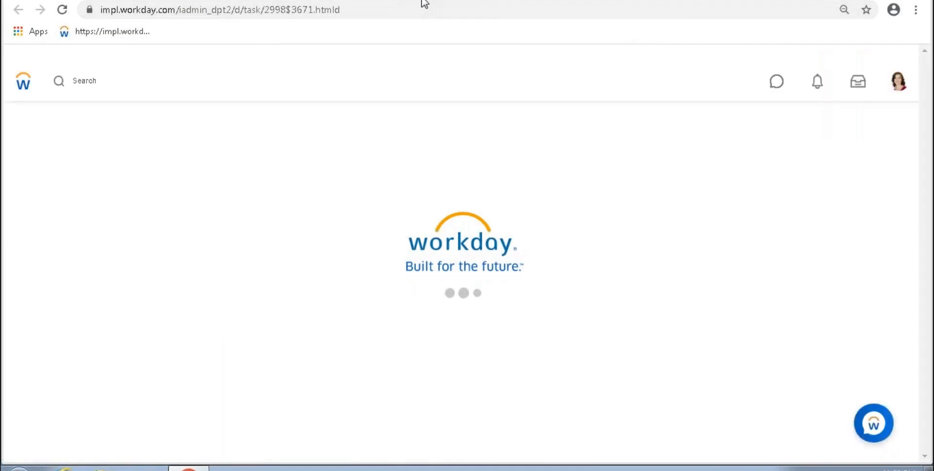
{"action": "scroll", "coordinate": [432, 219], "scroll_direction": "down", "scroll_amount": 1}
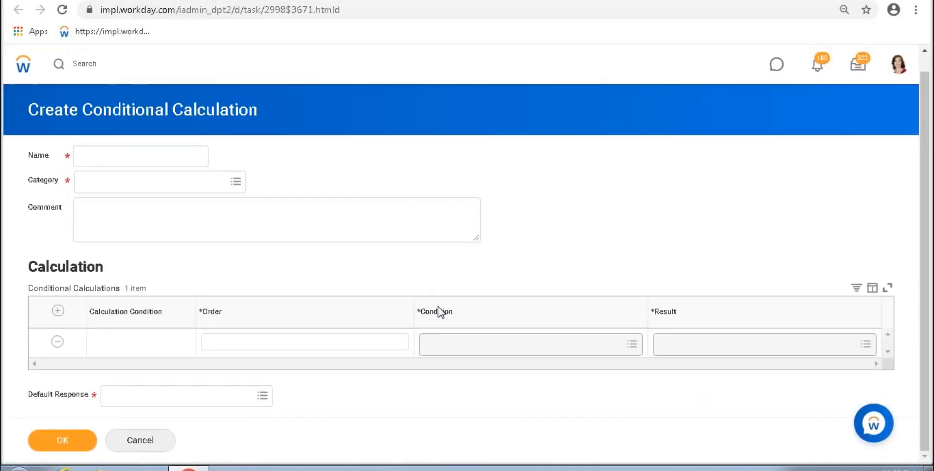
{"action": "left_click_drag", "start_coordinate": [424, 317], "coordinate": [457, 316]}
{"action": "left_click", "coordinate": [432, 320]}
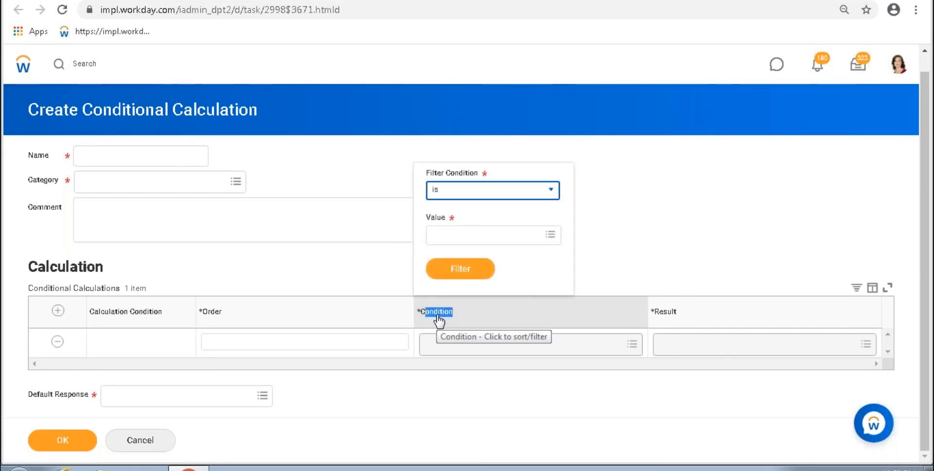
{"action": "left_click", "coordinate": [685, 344]}
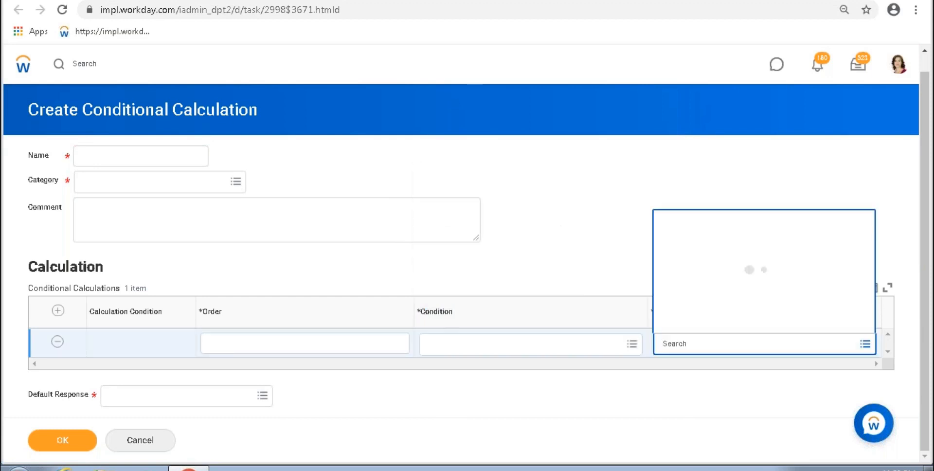
{"action": "left_click", "coordinate": [589, 205]}
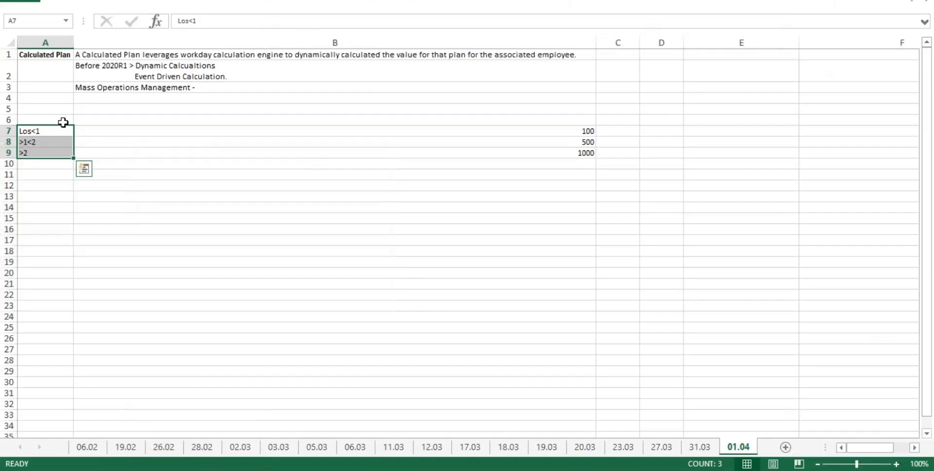
Review the tier conditions in A7 to A9 of the Excel notes against the Condition column of Workday's Create Conditional Calculation.
{"action": "left_click_drag", "start_coordinate": [38, 131], "coordinate": [45, 150]}
{"action": "left_click", "coordinate": [47, 129]}
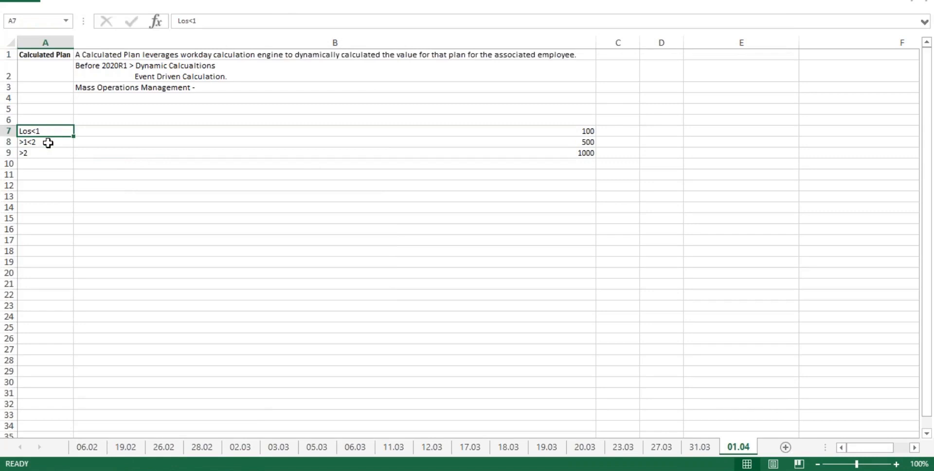
{"action": "left_click", "coordinate": [48, 142]}
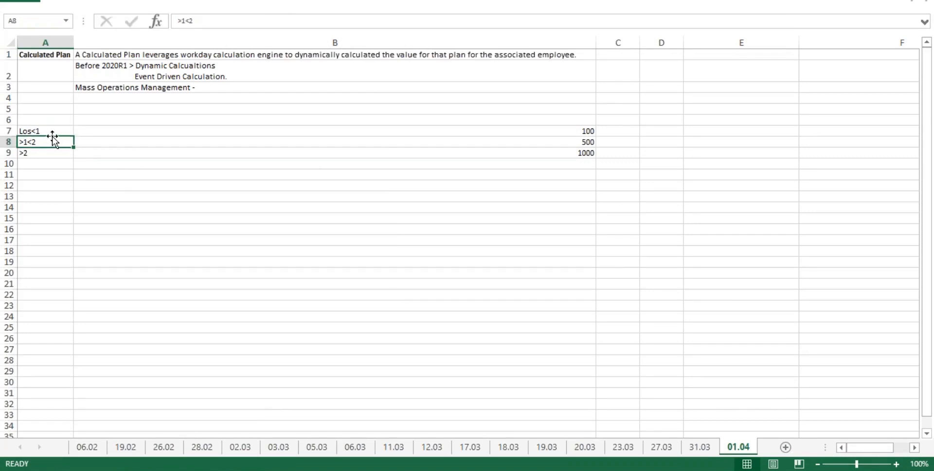
{"action": "left_click", "coordinate": [41, 154]}
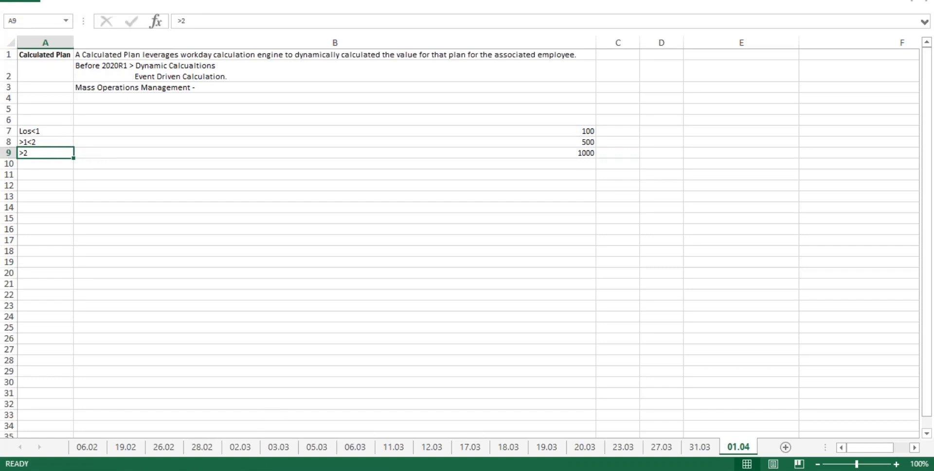
{"action": "key", "text": "alt+Tab"}
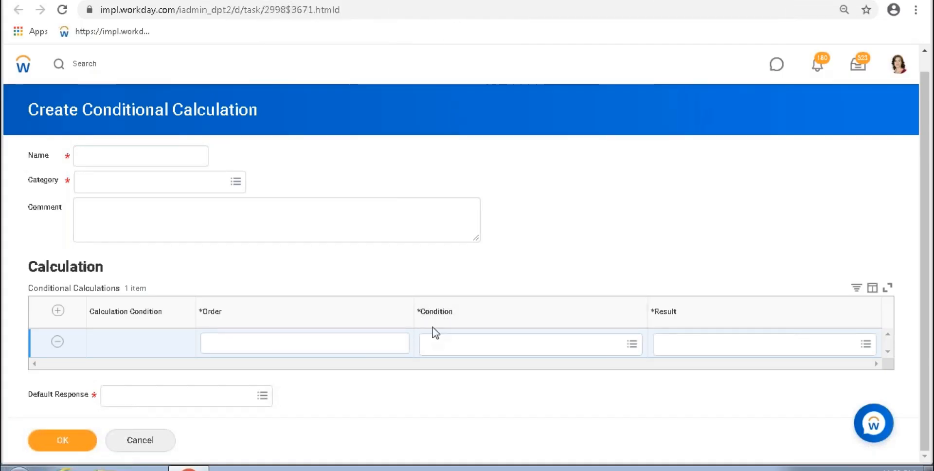
{"action": "left_click_drag", "start_coordinate": [422, 316], "coordinate": [461, 318]}
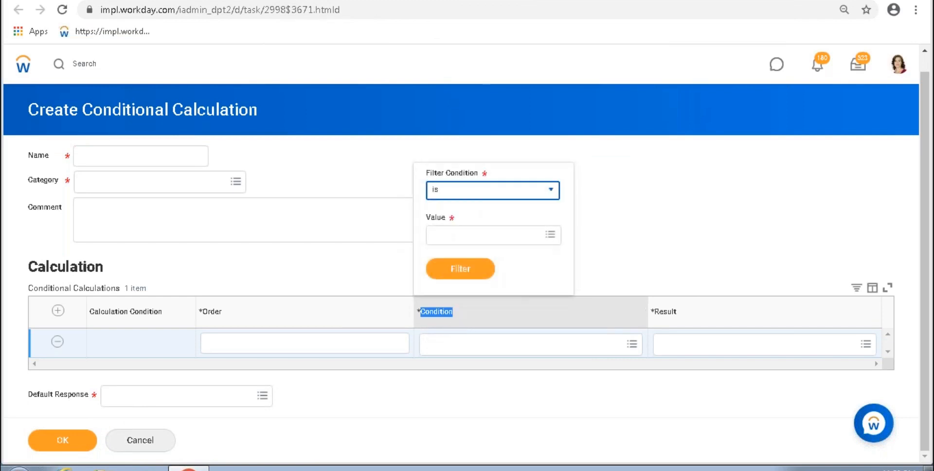
Open the Create Value Comparison Calculation task from the create calculation results and search its 1st Operand for length of service.
{"action": "key", "text": "alt+Left"}
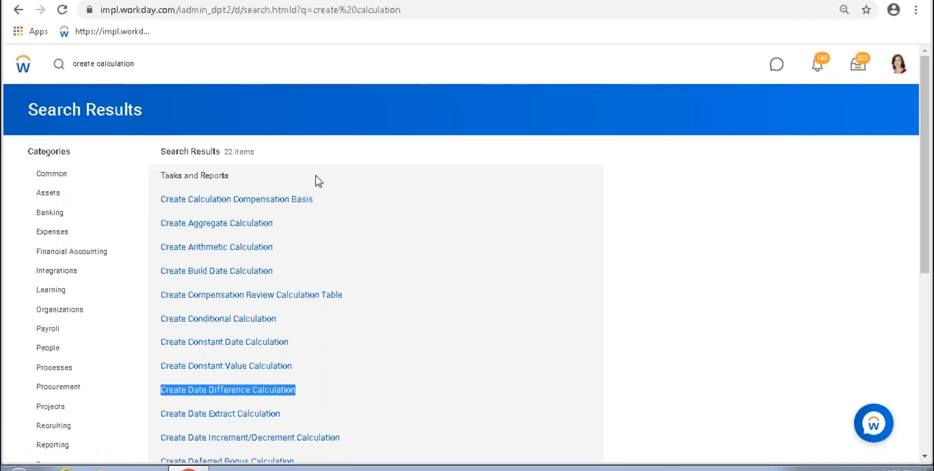
{"action": "scroll", "coordinate": [366, 258], "scroll_direction": "down", "scroll_amount": 7}
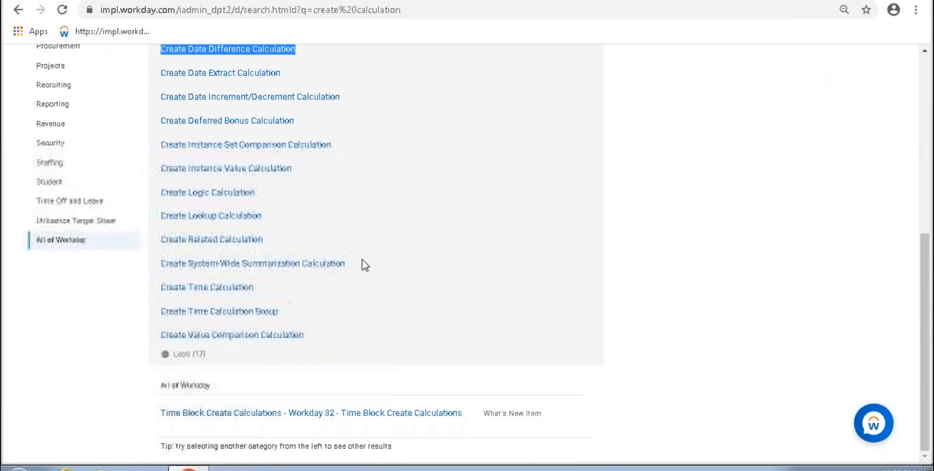
{"action": "left_click", "coordinate": [236, 340]}
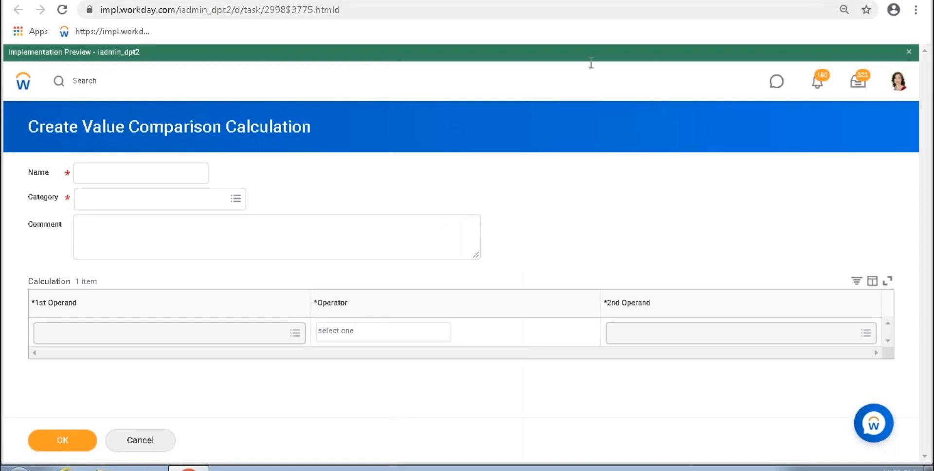
{"action": "left_click", "coordinate": [236, 331]}
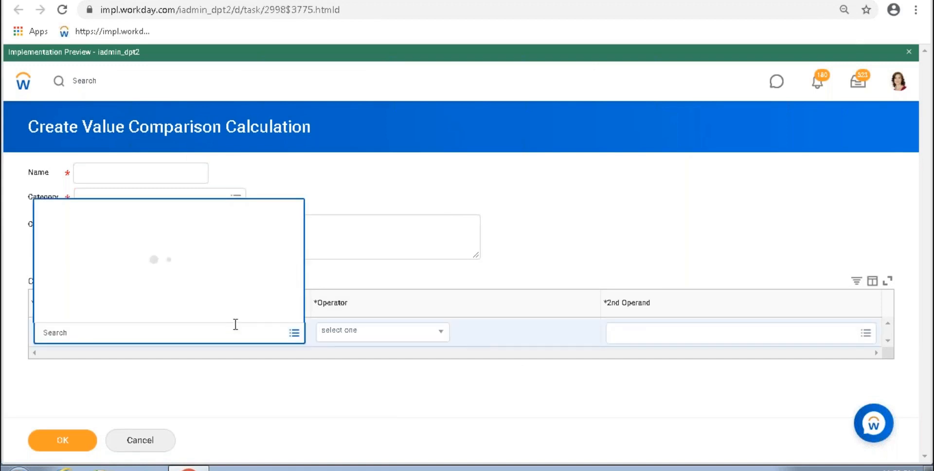
{"action": "type", "text": "lenght o"}
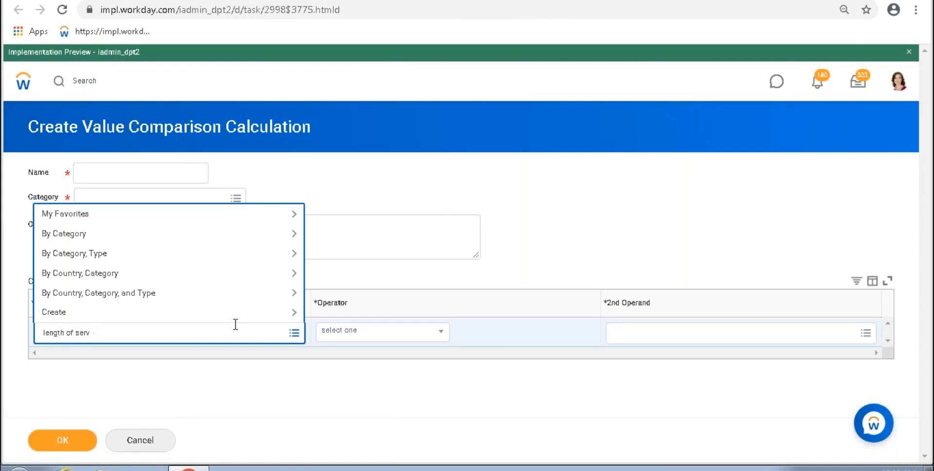
{"action": "key", "text": "Return"}
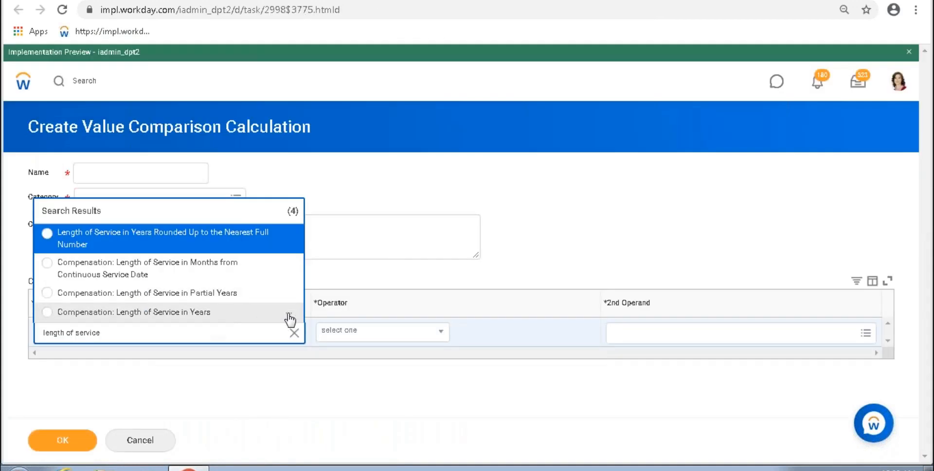
Preview the calculation Compensation: Length of Service in Years and search the Create Calculated Field functions for relat.
{"action": "left_click", "coordinate": [289, 318]}
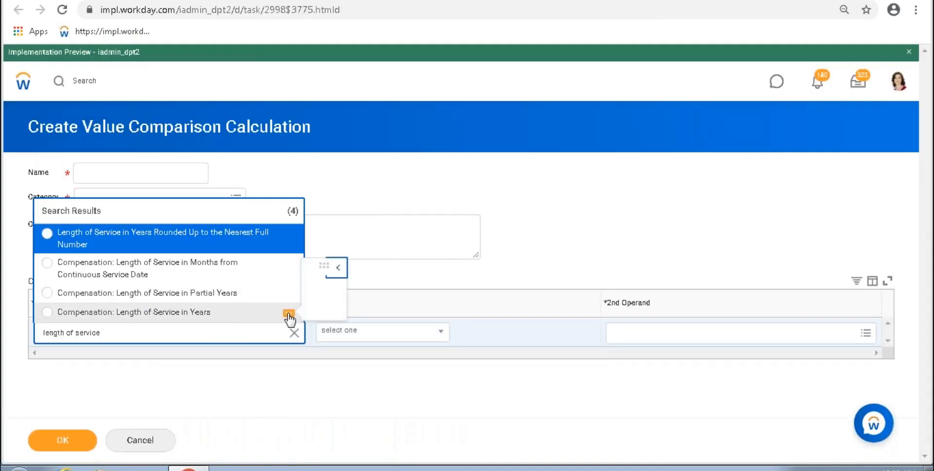
{"action": "left_click_drag", "start_coordinate": [326, 140], "coordinate": [506, 140]}
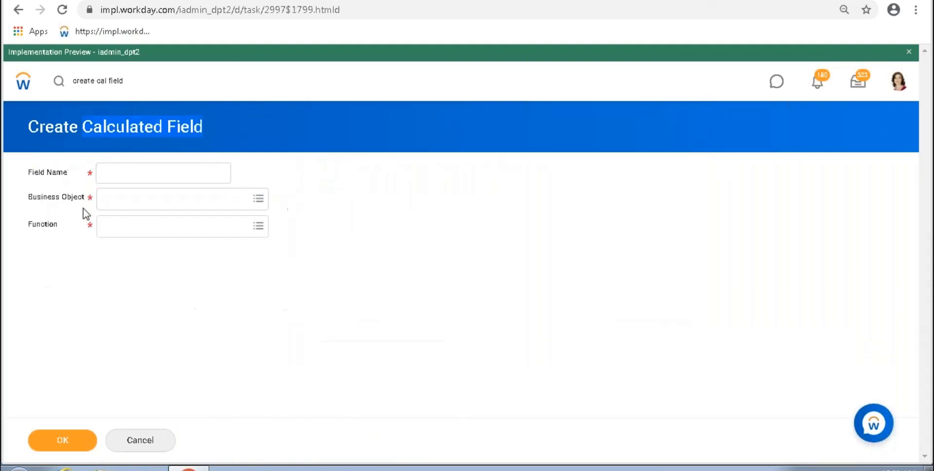
{"action": "left_click", "coordinate": [120, 228]}
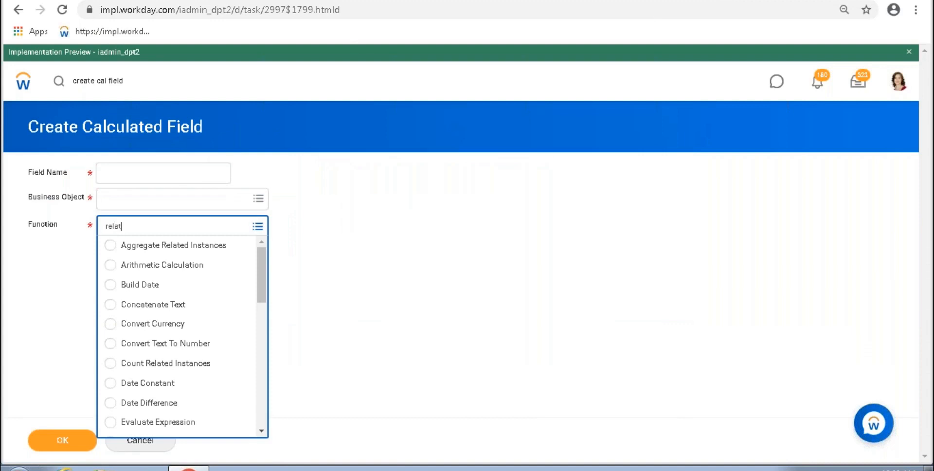
{"action": "key", "text": "Return"}
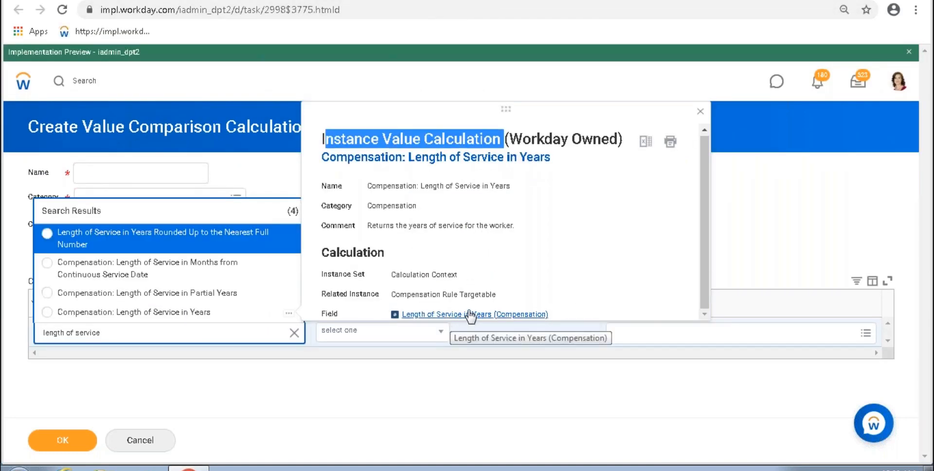
Open the report field Length of Service in Years (Compensation), examine its source, type and description, and return to the value comparison calculation.
{"action": "left_click_drag", "start_coordinate": [563, 315], "coordinate": [402, 316]}
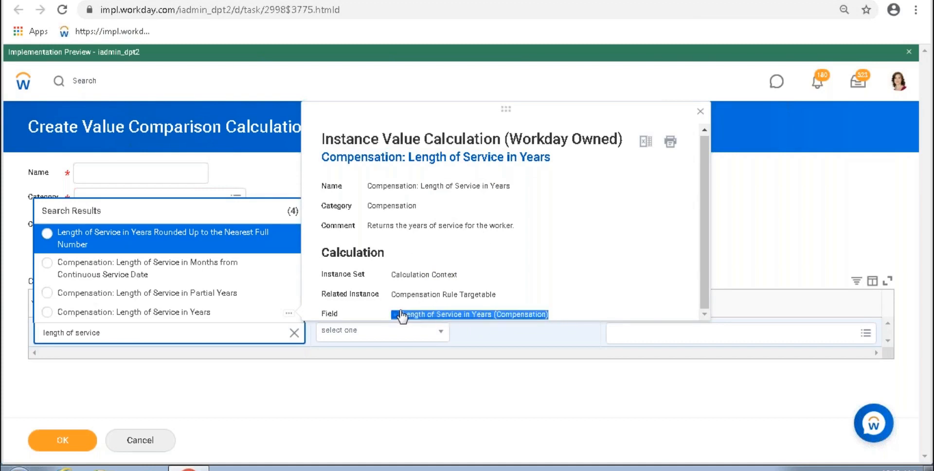
{"action": "left_click", "coordinate": [498, 314]}
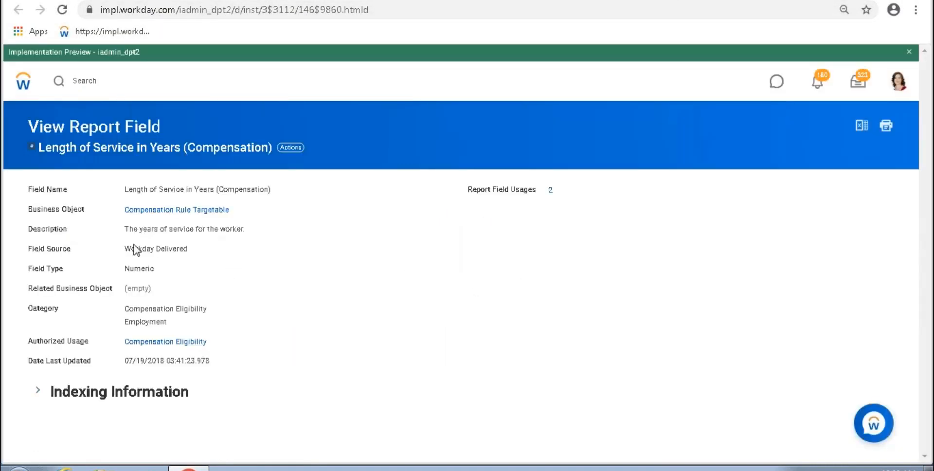
{"action": "left_click_drag", "start_coordinate": [126, 248], "coordinate": [188, 255]}
{"action": "left_click_drag", "start_coordinate": [130, 268], "coordinate": [154, 269]}
{"action": "left_click_drag", "start_coordinate": [142, 228], "coordinate": [252, 231]}
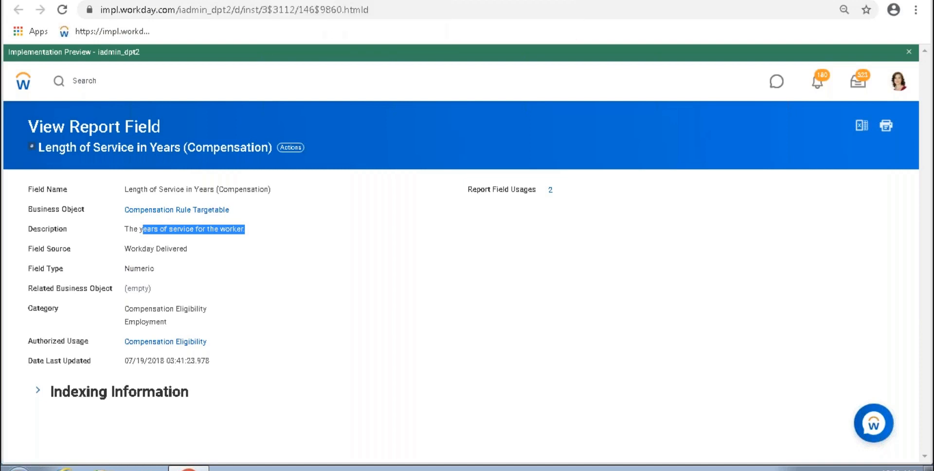
{"action": "left_click", "coordinate": [340, 1]}
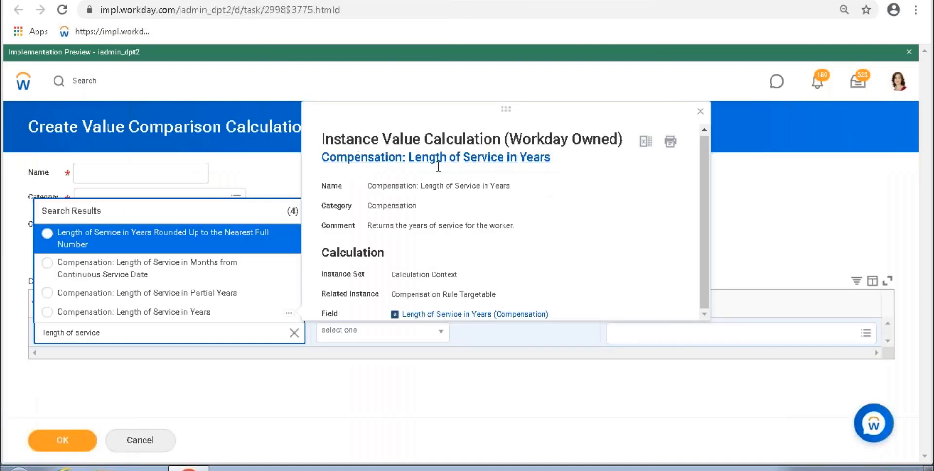
Compare the previewed calculation's Instance Value Calculation heading with the Create Instance Value Calculation task in the search results.
{"action": "left_click_drag", "start_coordinate": [341, 140], "coordinate": [499, 138]}
{"action": "left_click", "coordinate": [389, 141]}
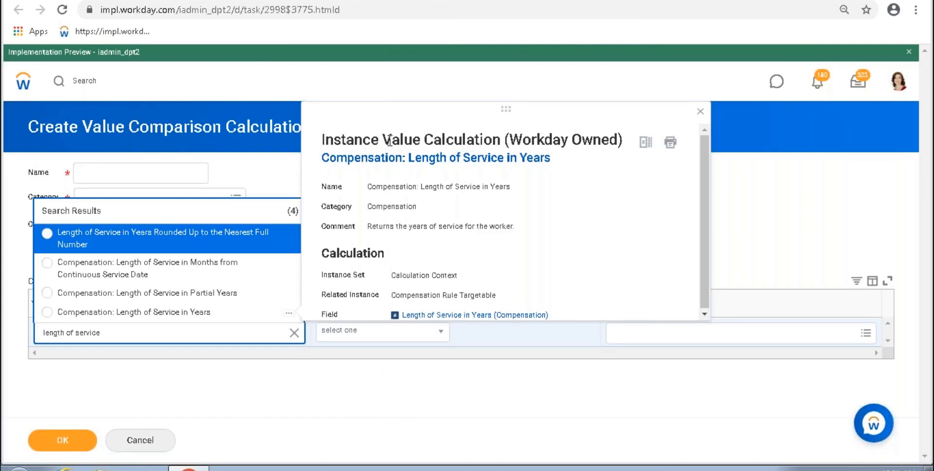
{"action": "left_click_drag", "start_coordinate": [398, 140], "coordinate": [624, 142]}
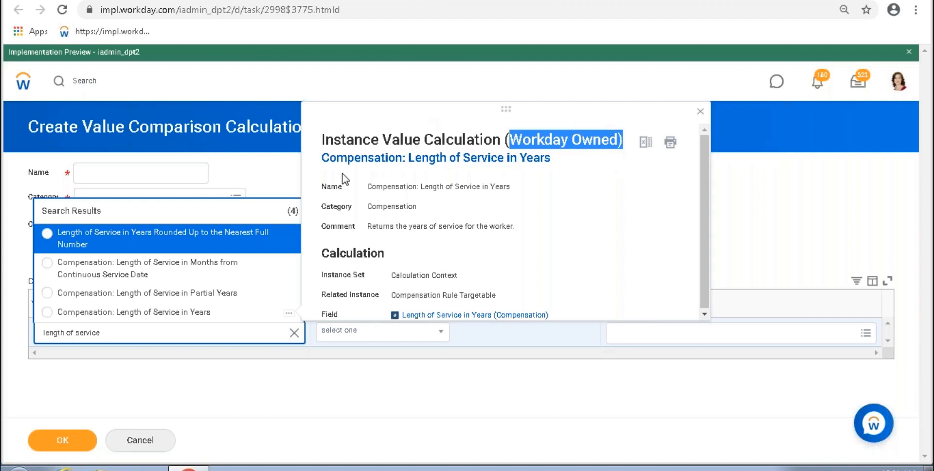
{"action": "left_click", "coordinate": [380, 142]}
{"action": "left_click_drag", "start_coordinate": [322, 141], "coordinate": [522, 164]}
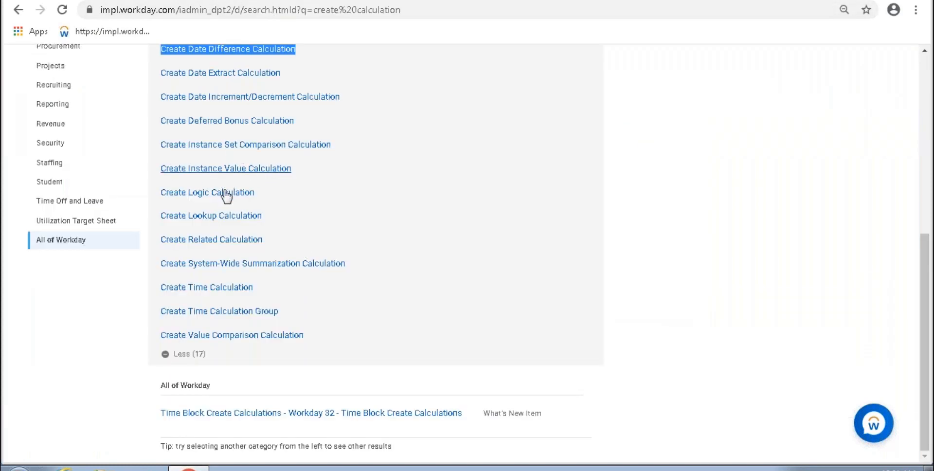
{"action": "left_click_drag", "start_coordinate": [311, 174], "coordinate": [162, 169]}
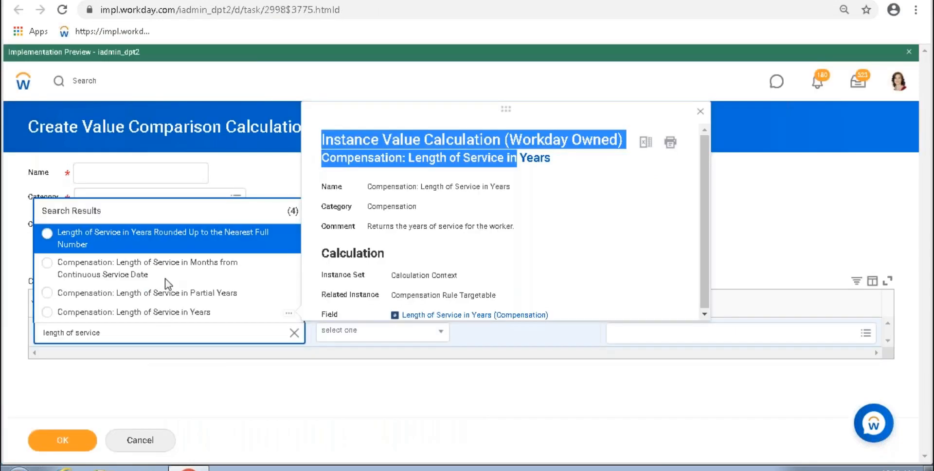
Set the 1st Operand to Compensation: Length of Service in Years and the Operator to greater than or equal to.
{"action": "left_click", "coordinate": [166, 319]}
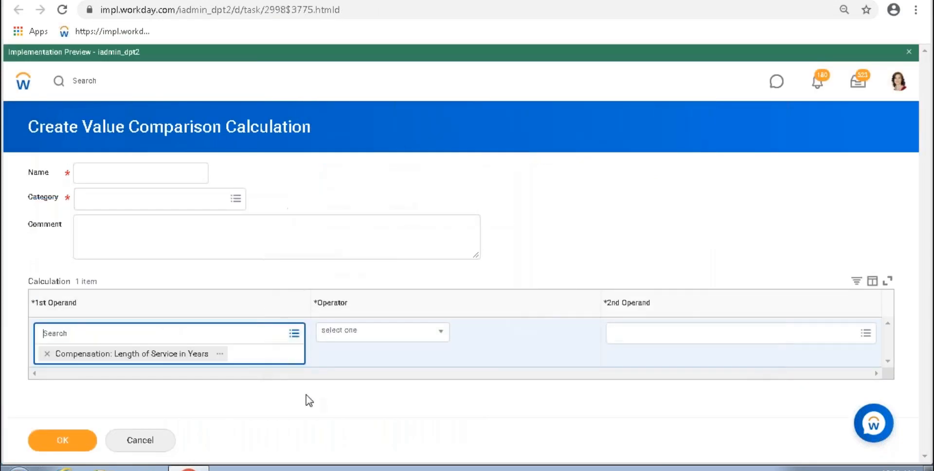
{"action": "left_click", "coordinate": [331, 390]}
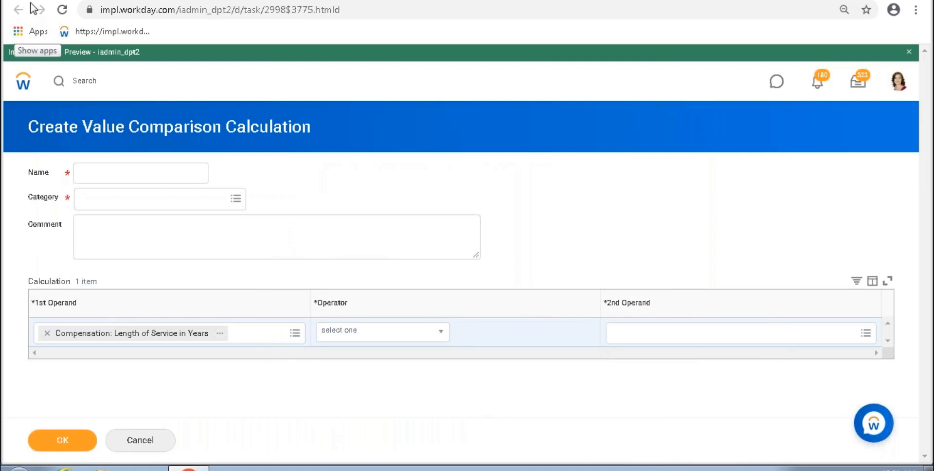
{"action": "left_click", "coordinate": [427, 333]}
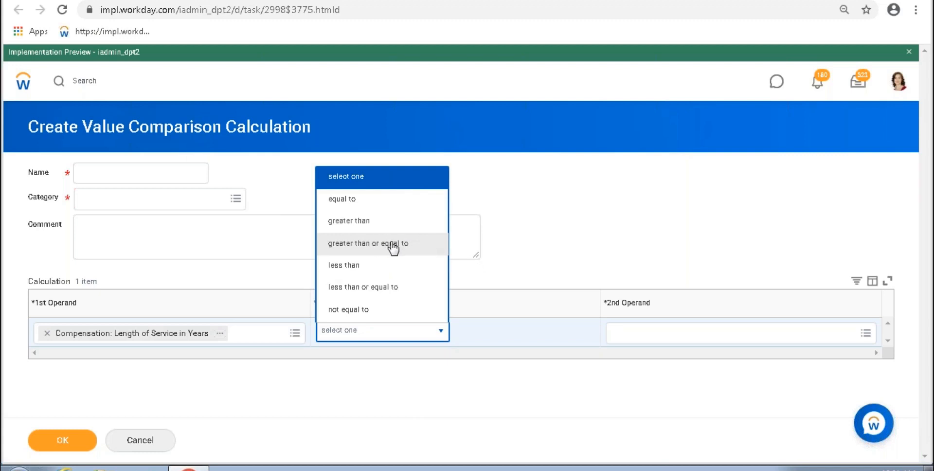
{"action": "left_click", "coordinate": [393, 247]}
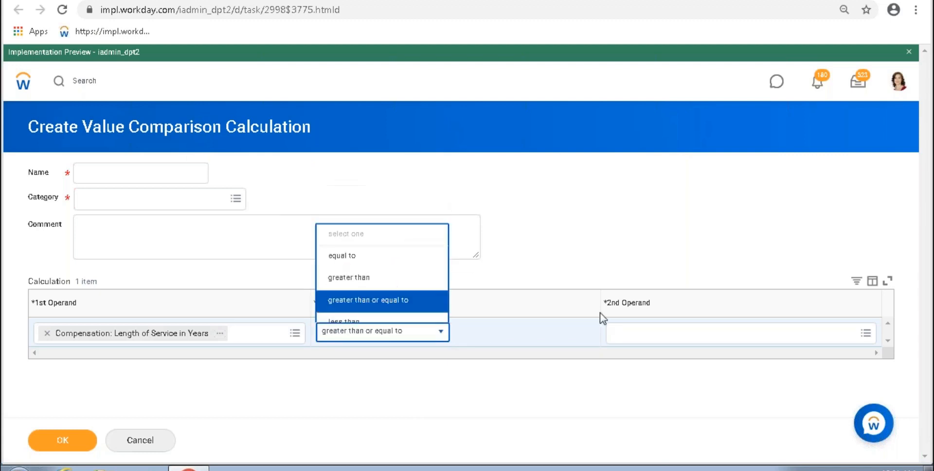
{"action": "left_click", "coordinate": [659, 337]}
{"action": "left_click", "coordinate": [685, 353]}
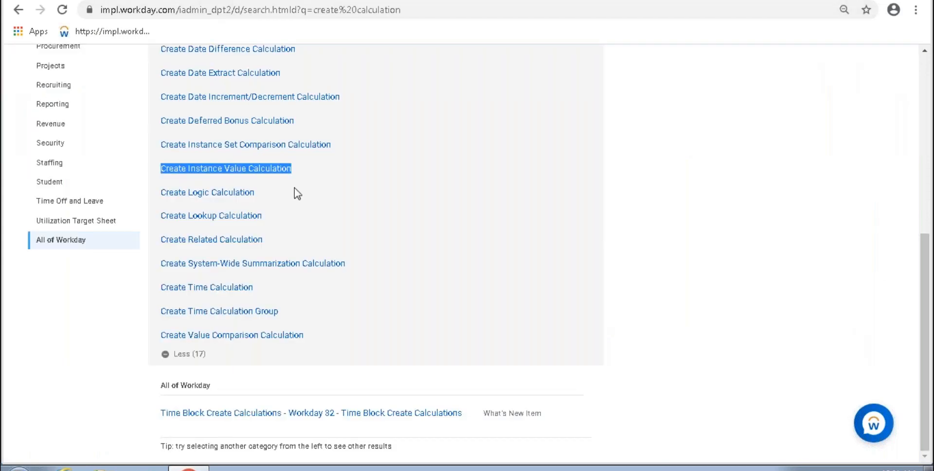
Look through the create calculation tasks in the search results and search the Create Calculated Field functions for co.
{"action": "scroll", "coordinate": [294, 188], "scroll_direction": "up", "scroll_amount": 2}
{"action": "scroll", "coordinate": [262, 160], "scroll_direction": "up", "scroll_amount": 2}
{"action": "left_click_drag", "start_coordinate": [318, 163], "coordinate": [166, 164]}
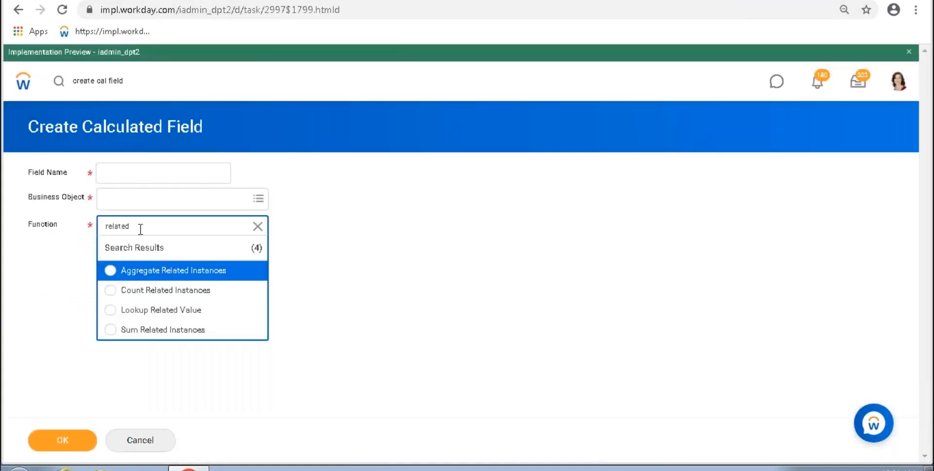
{"action": "double_click", "coordinate": [150, 226]}
{"action": "type", "text": "co"}
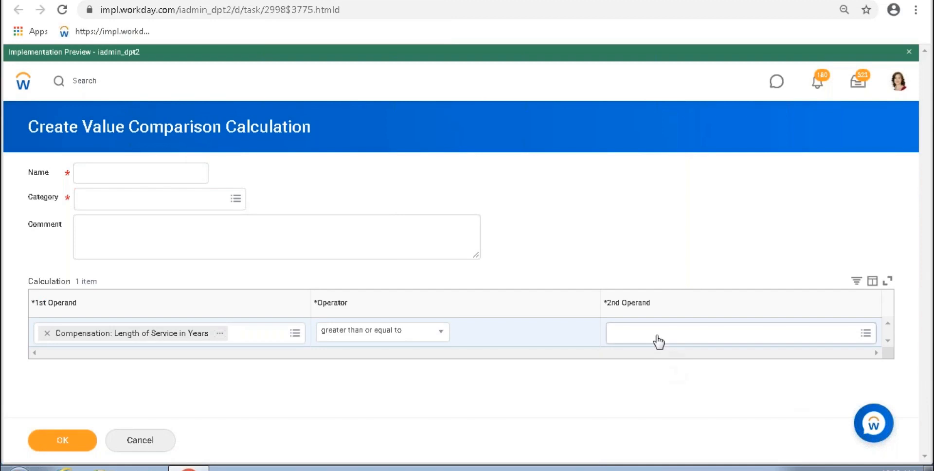
Search the 2nd Operand for 2, preview that constant's details, and choose 2 as the operand.
{"action": "left_click", "coordinate": [656, 335]}
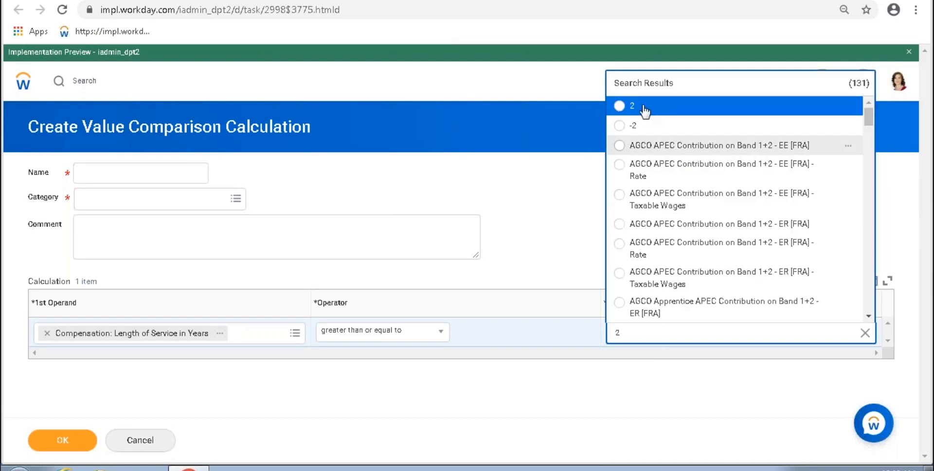
{"action": "left_click", "coordinate": [849, 109]}
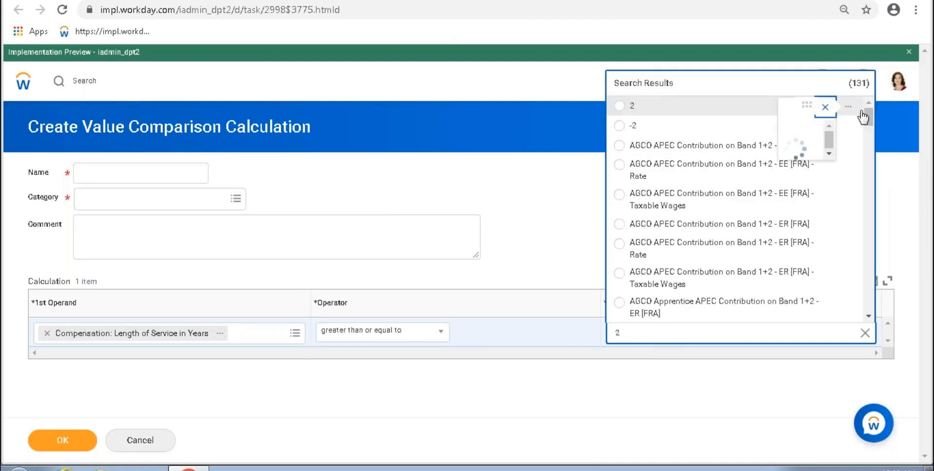
{"action": "left_click_drag", "start_coordinate": [477, 134], "coordinate": [626, 130]}
{"action": "left_click_drag", "start_coordinate": [752, 137], "coordinate": [622, 141]}
{"action": "left_click", "coordinate": [871, 124]}
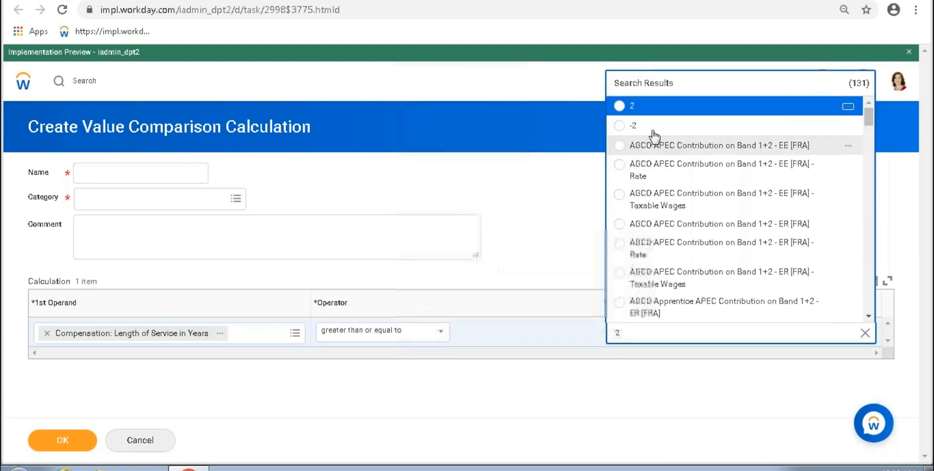
{"action": "left_click", "coordinate": [567, 218]}
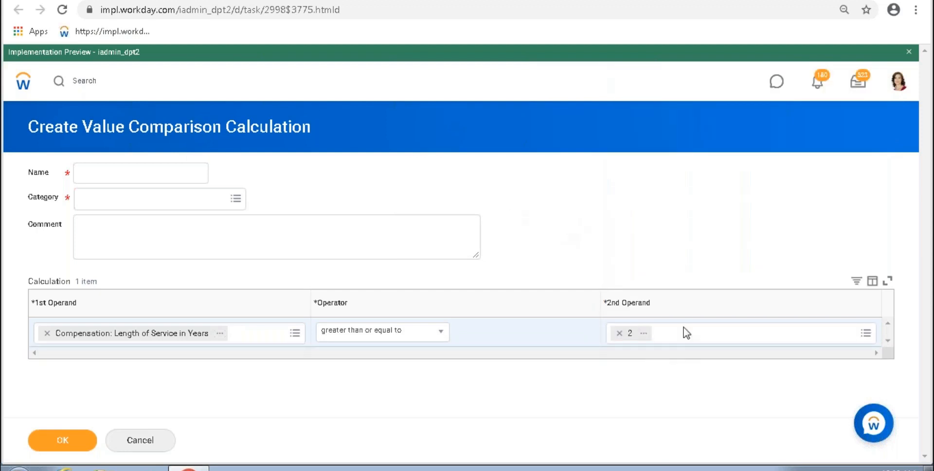
Replace the 2nd Operand of the value comparison calculation with the constant 5.
{"action": "left_click", "coordinate": [617, 332]}
{"action": "left_click", "coordinate": [645, 331]}
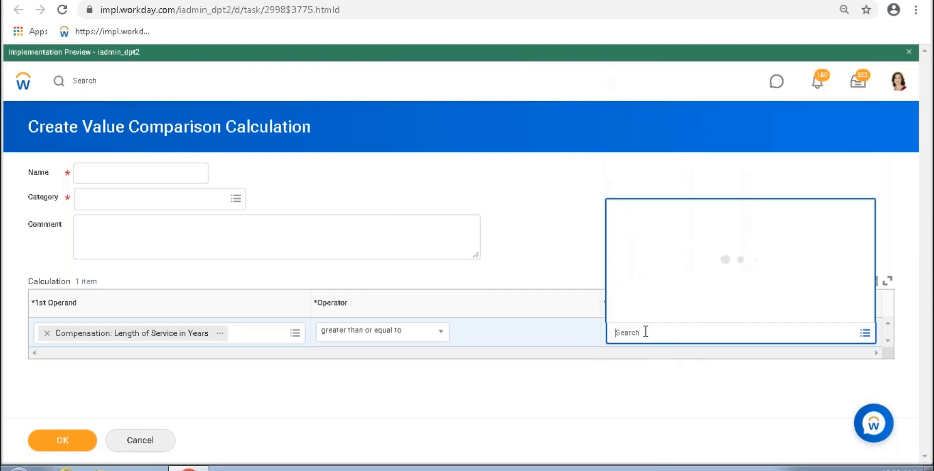
{"action": "type", "text": "5"}
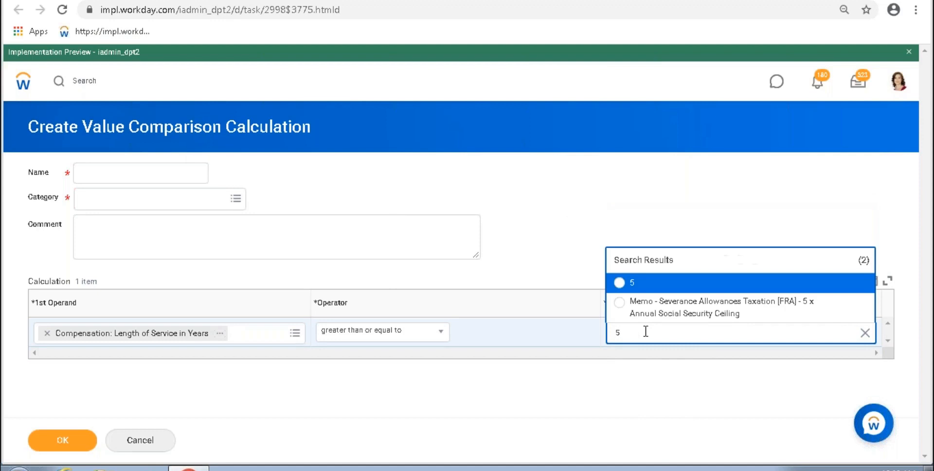
{"action": "left_click", "coordinate": [663, 203]}
{"action": "left_click", "coordinate": [644, 334]}
{"action": "type", "text": "5"}
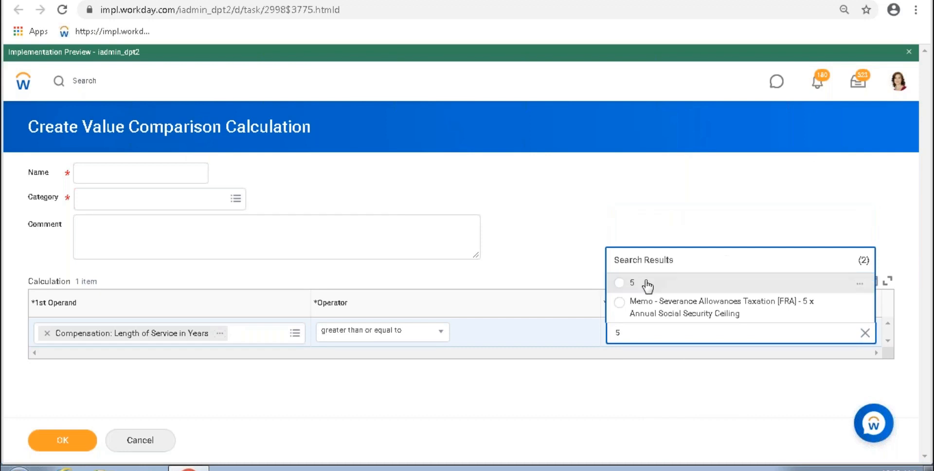
{"action": "left_click", "coordinate": [649, 285]}
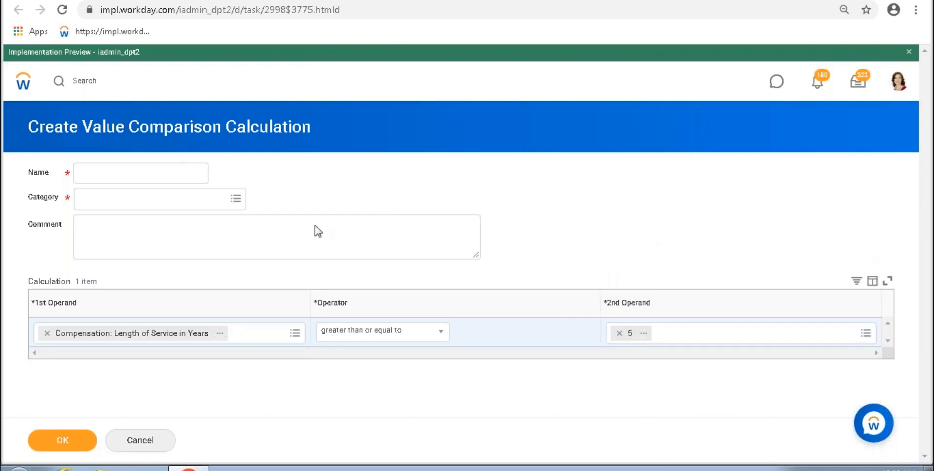
Assign the Compensation category, name the value comparison calculation Length of Service >= 5, and save it.
{"action": "left_click", "coordinate": [110, 173]}
{"action": "left_click", "coordinate": [124, 200]}
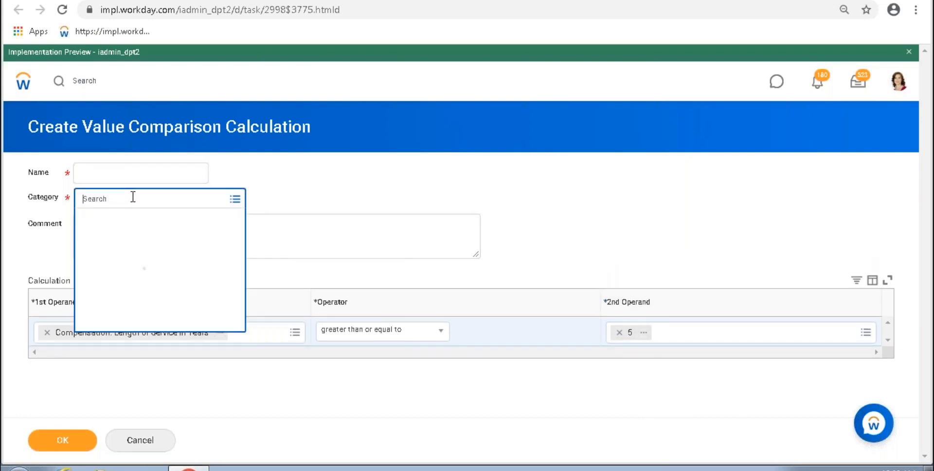
{"action": "left_click", "coordinate": [114, 238]}
{"action": "left_click", "coordinate": [371, 191]}
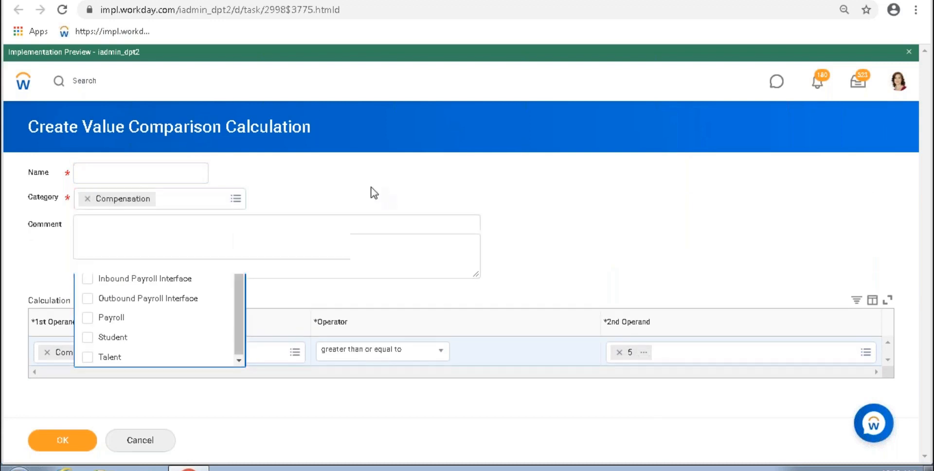
{"action": "left_click", "coordinate": [121, 173]}
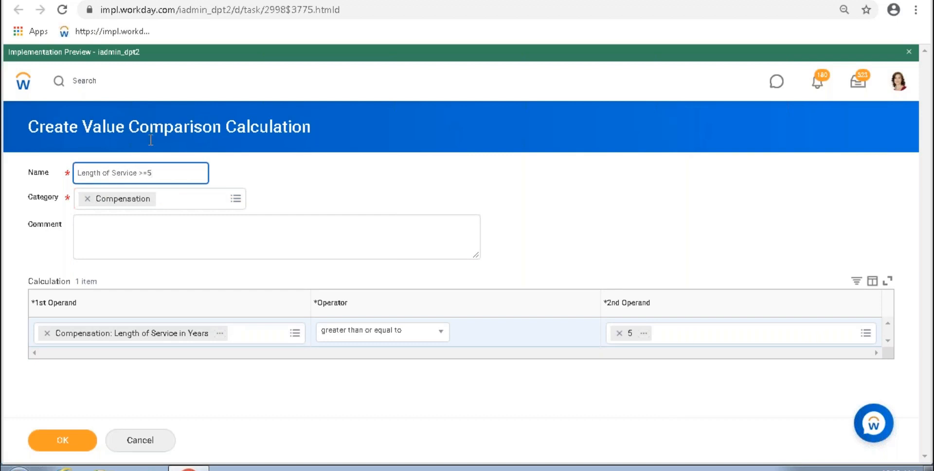
{"action": "left_click", "coordinate": [59, 441]}
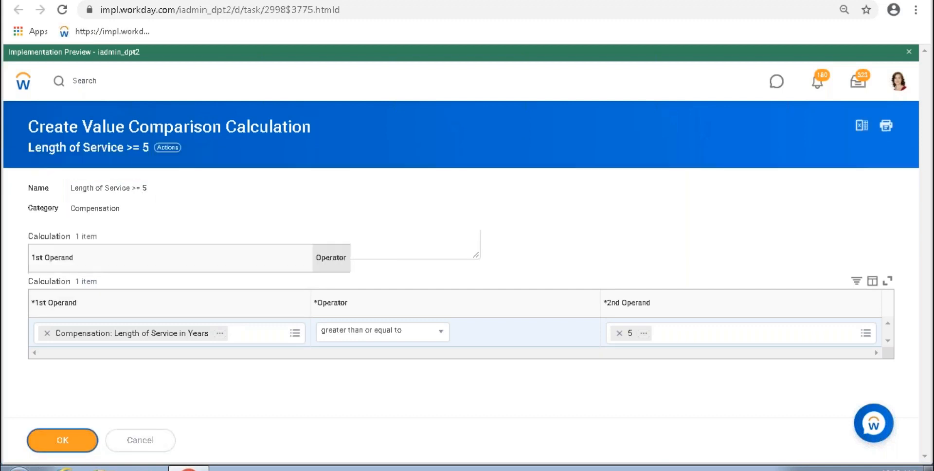
Copy the saved calculation's name and set Length of Service >= 5 as the Condition in the Create Conditional Calculation row.
{"action": "left_click", "coordinate": [168, 147]}
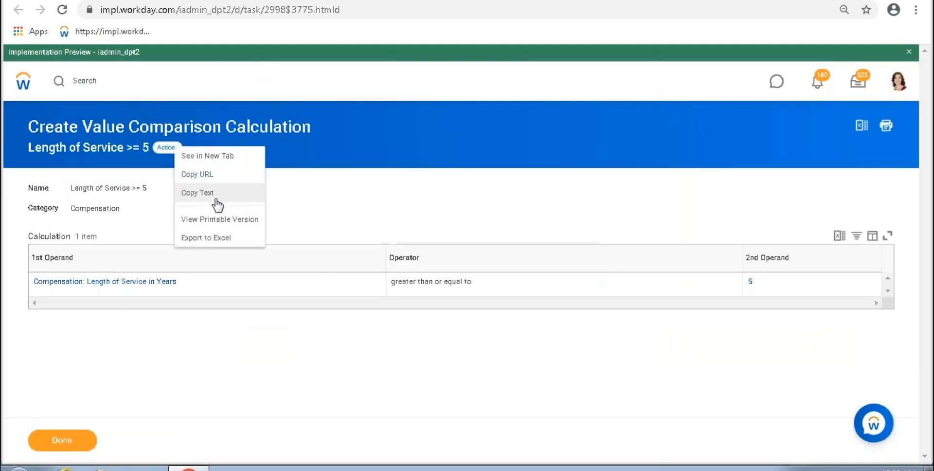
{"action": "left_click", "coordinate": [219, 202]}
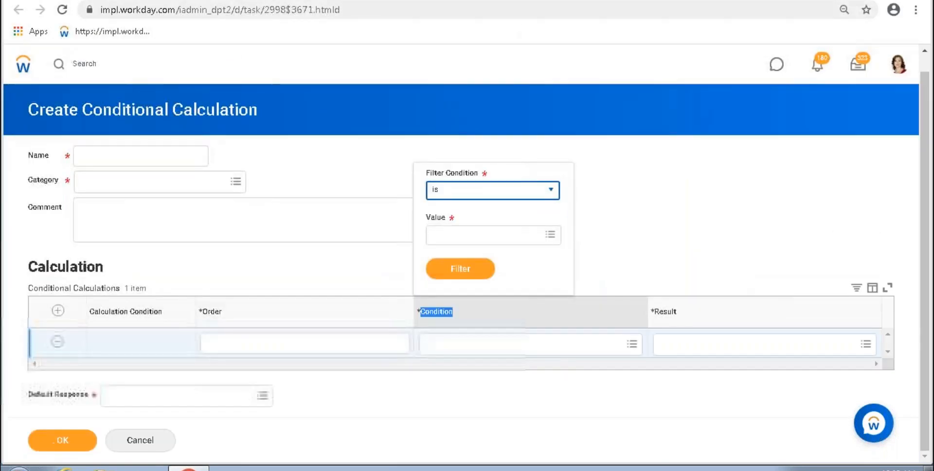
{"action": "left_click", "coordinate": [480, 352]}
{"action": "type", "text": "Length of Service >= 5"}
{"action": "key", "text": "Return"}
{"action": "left_click", "coordinate": [631, 245]}
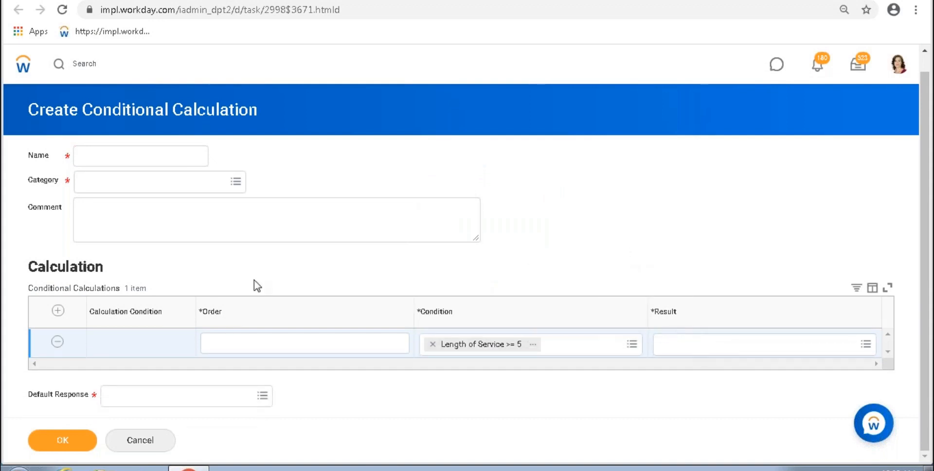
Search the row's Result for 2000, preview and choose that constant, and add another conditional calculation row.
{"action": "left_click", "coordinate": [736, 352]}
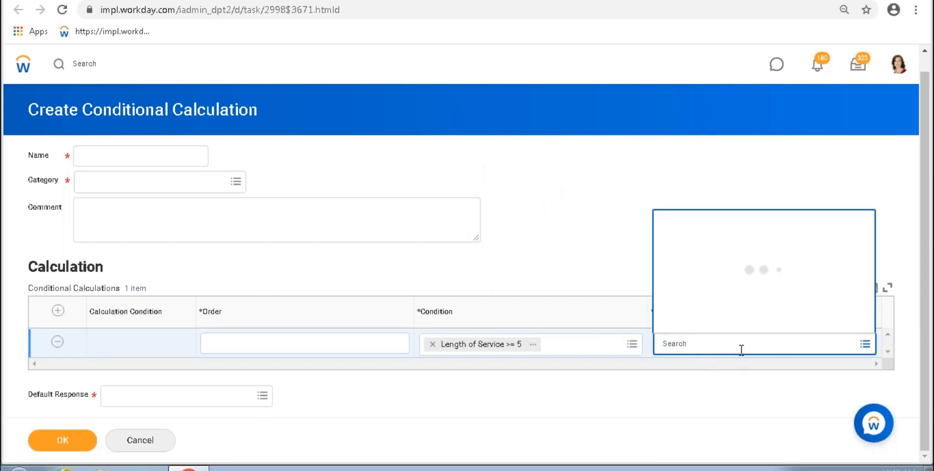
{"action": "type", "text": "2000"}
{"action": "key", "text": "Return"}
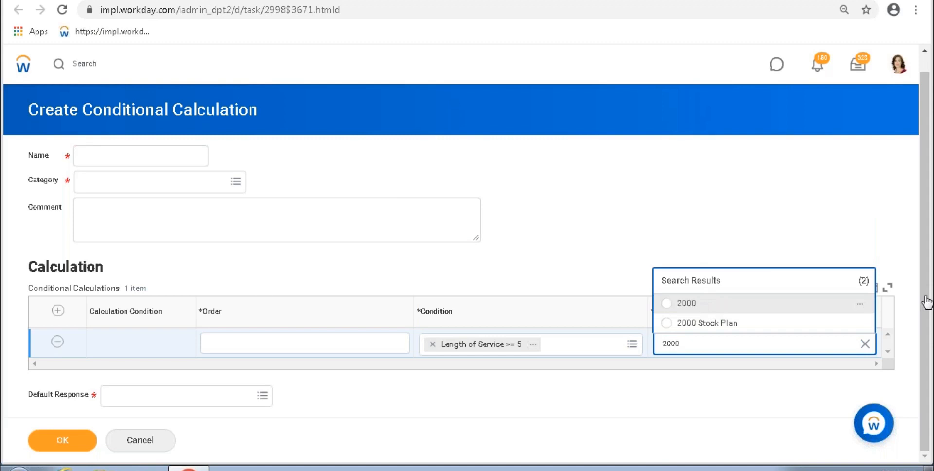
{"action": "left_click", "coordinate": [859, 304]}
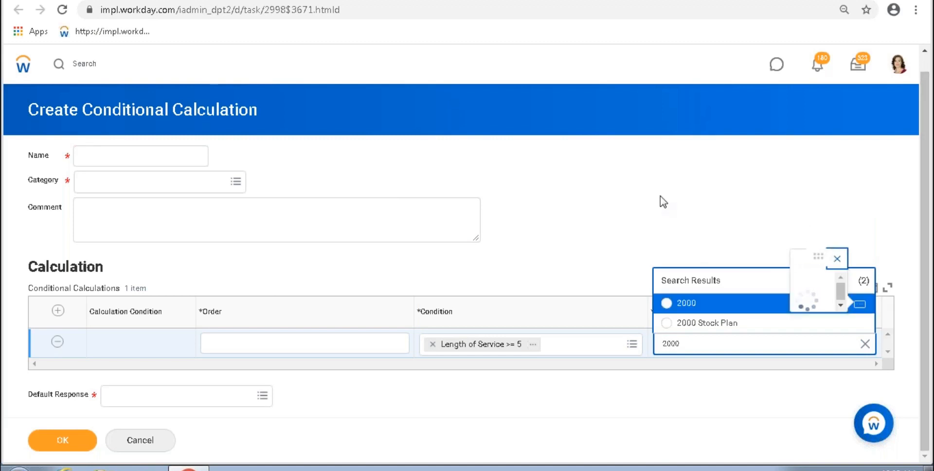
{"action": "left_click_drag", "start_coordinate": [503, 117], "coordinate": [802, 98]}
{"action": "left_click", "coordinate": [836, 88]}
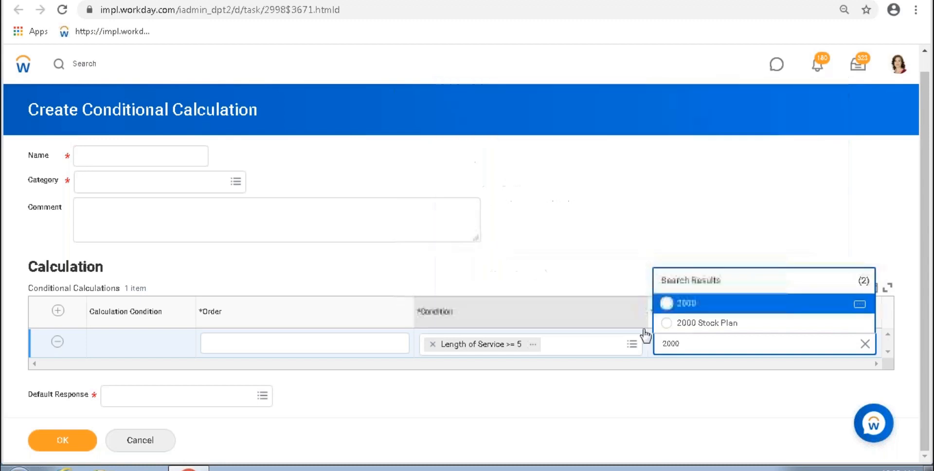
{"action": "left_click", "coordinate": [693, 305]}
{"action": "left_click", "coordinate": [58, 312]}
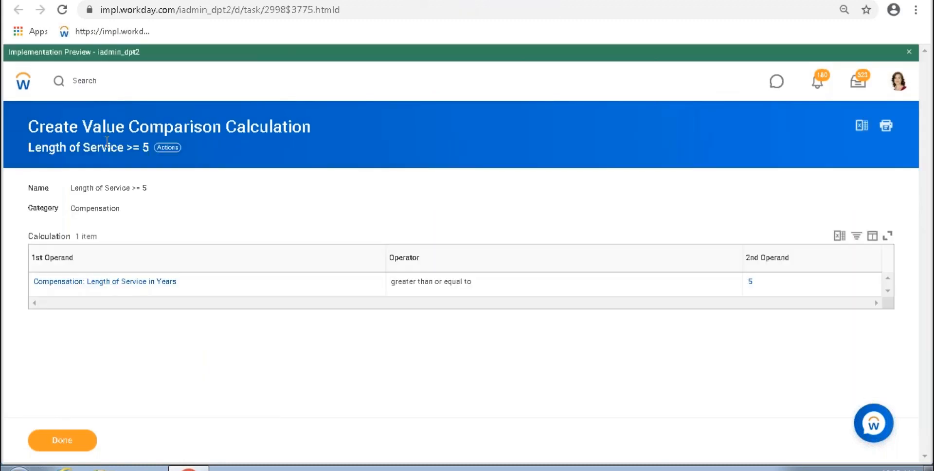
Copy the Create Value Comparison Calculation task title, finish the saved calculation, and reopen the task through a search for that title.
{"action": "left_click_drag", "start_coordinate": [326, 127], "coordinate": [12, 126]}
{"action": "key", "text": "ctrl+c"}
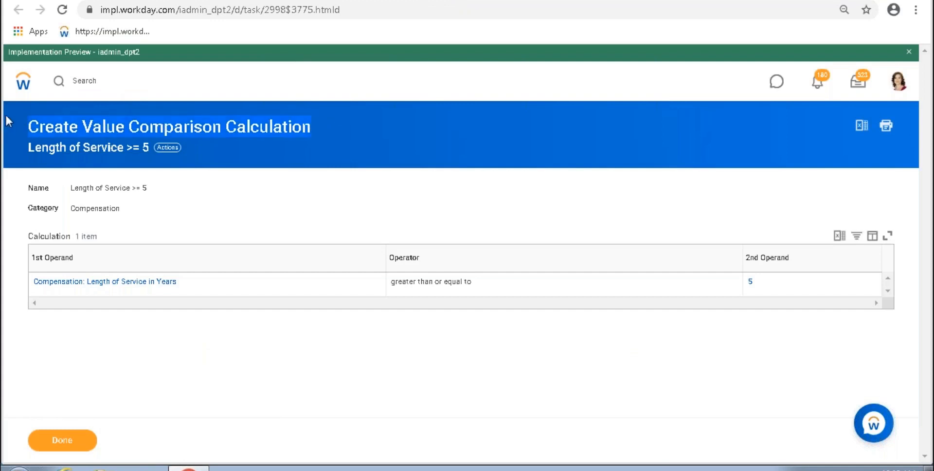
{"action": "left_click", "coordinate": [62, 445]}
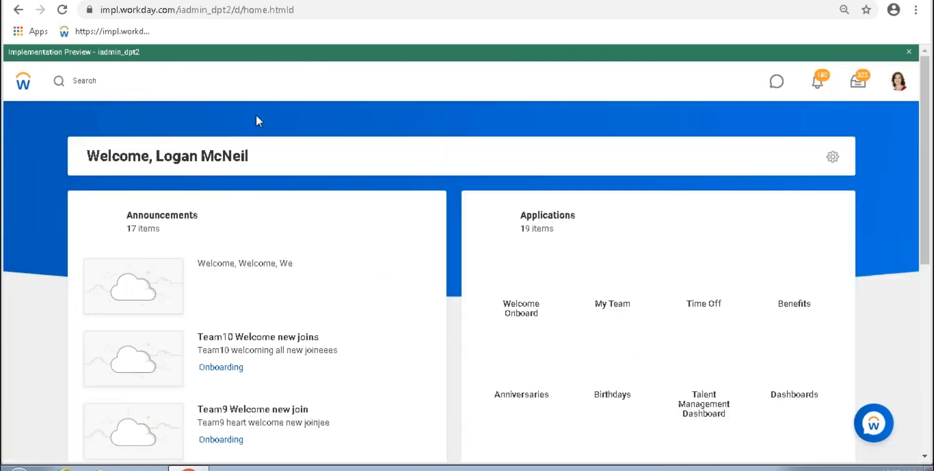
{"action": "left_click", "coordinate": [100, 80]}
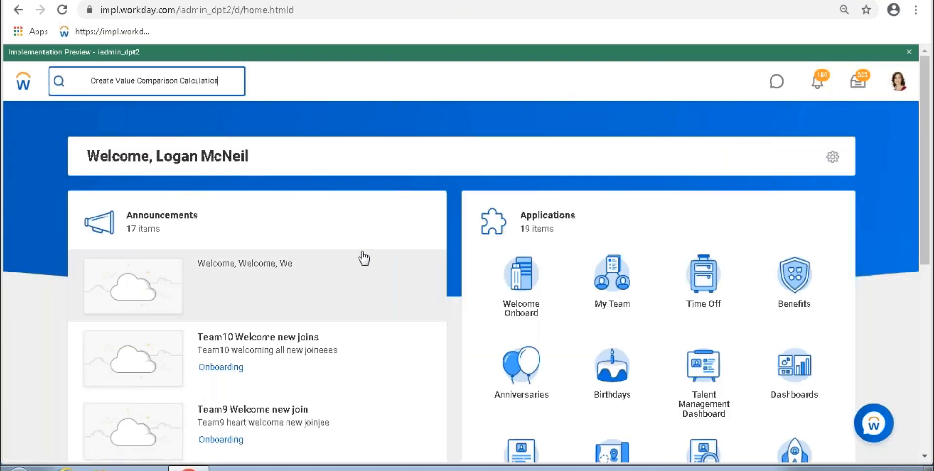
{"action": "key", "text": "Return"}
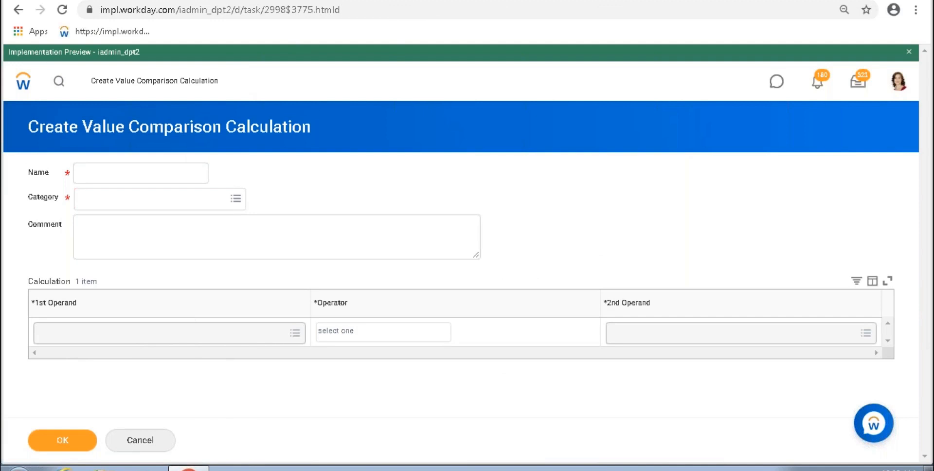
Search the new comparison's 1st Operand for length of service and choose Compensation: Length of Service in Years.
{"action": "left_click", "coordinate": [212, 335]}
{"action": "type", "text": "len"}
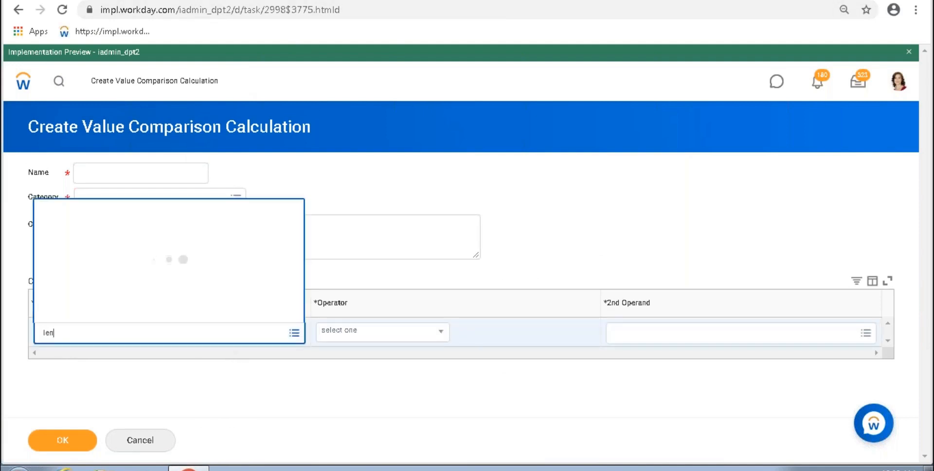
{"action": "type", "text": "gth of service"}
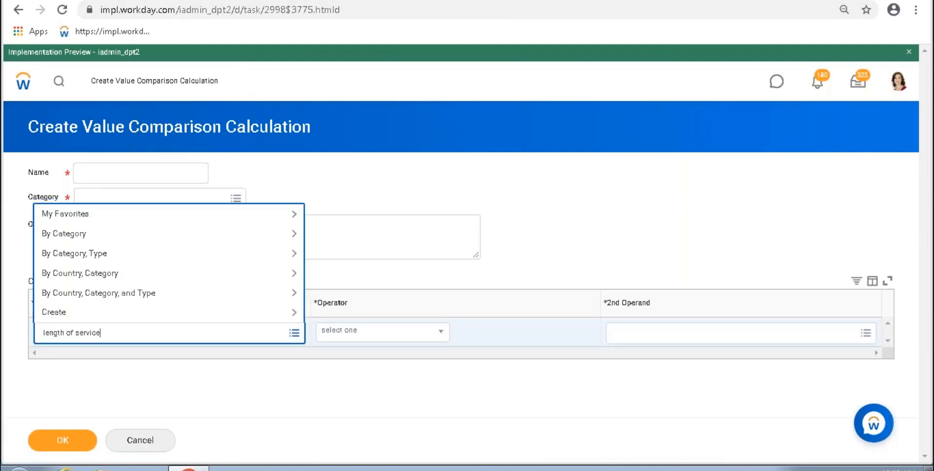
{"action": "key", "text": "Return"}
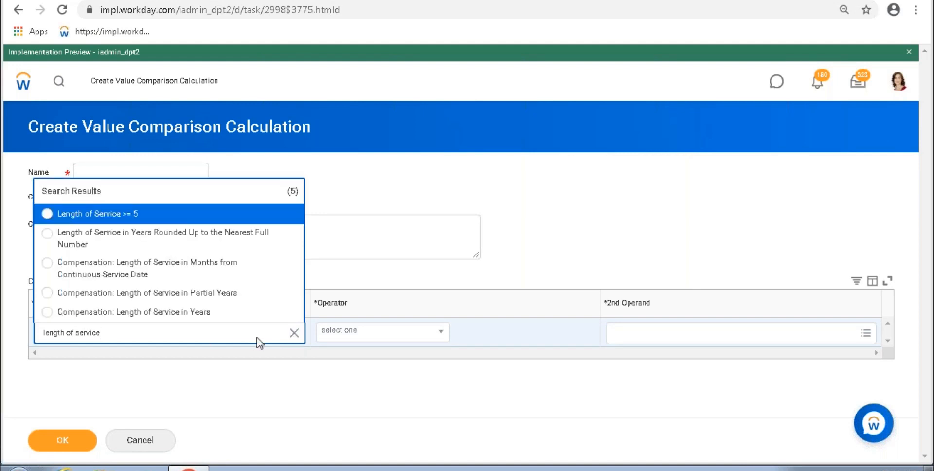
{"action": "left_click", "coordinate": [205, 314]}
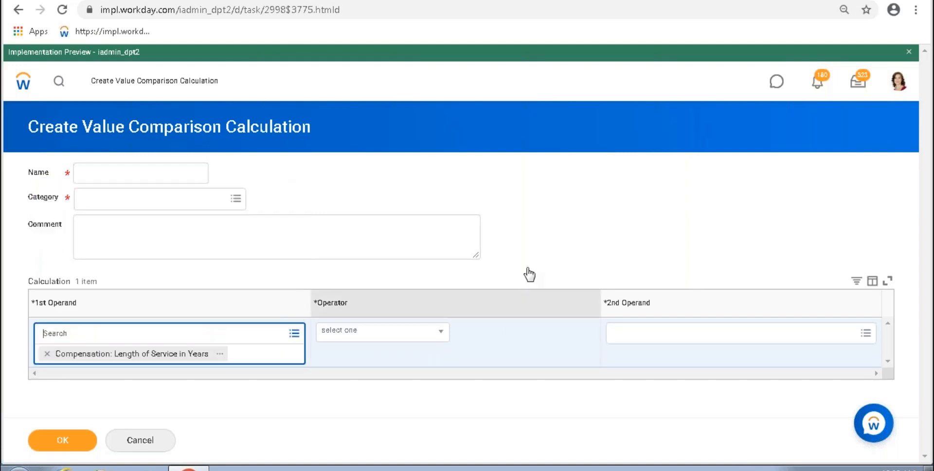
Set the comparison's Operator to greater than or equal to and choose 2 as its 2nd Operand.
{"action": "left_click", "coordinate": [442, 336]}
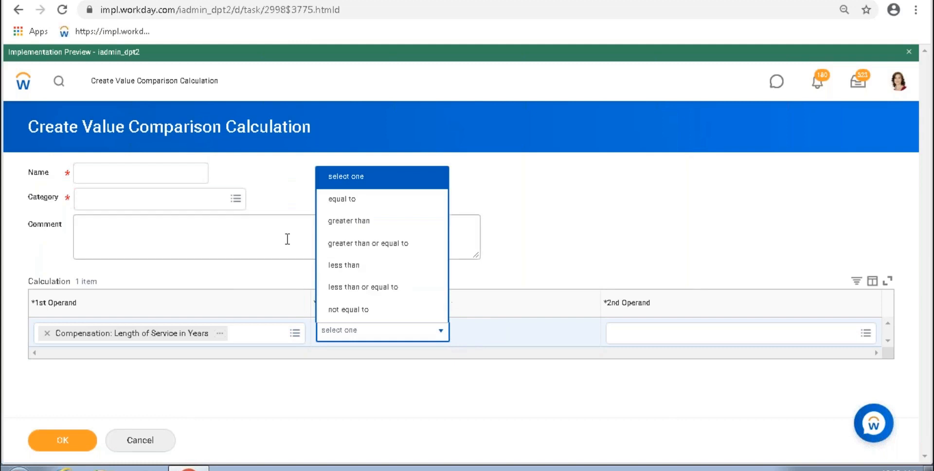
{"action": "left_click", "coordinate": [364, 266]}
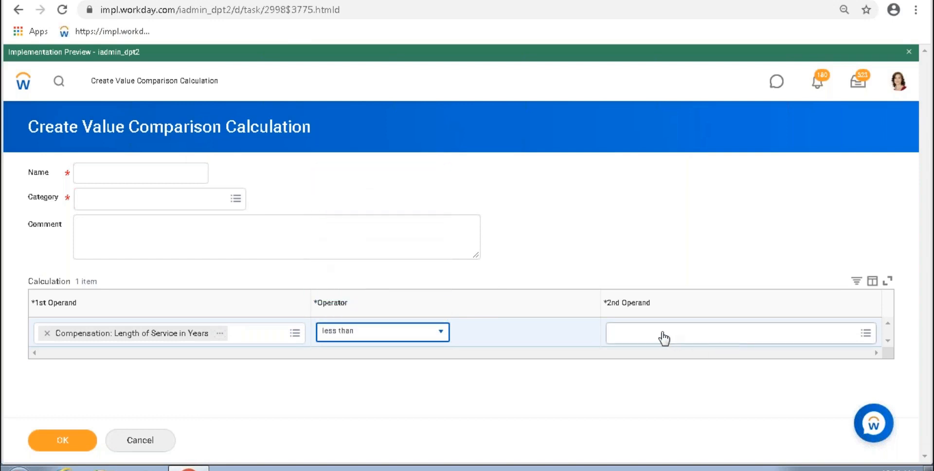
{"action": "left_click", "coordinate": [437, 333]}
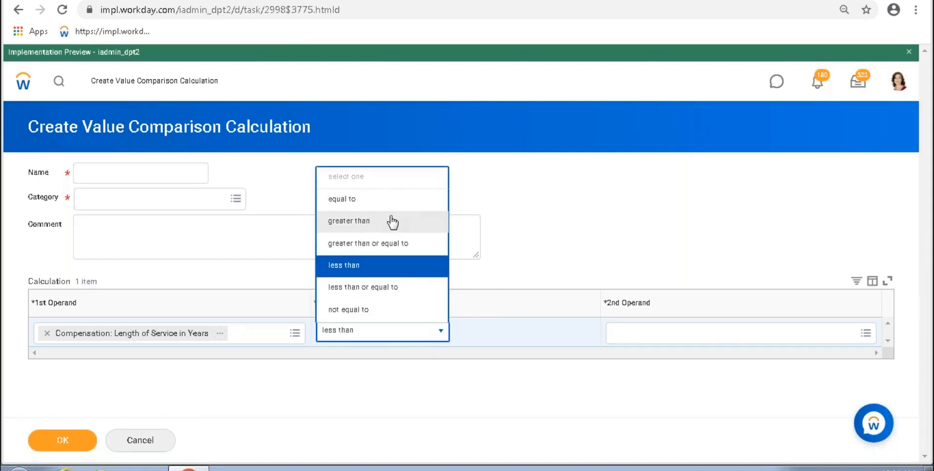
{"action": "left_click", "coordinate": [387, 244]}
{"action": "left_click", "coordinate": [671, 326]}
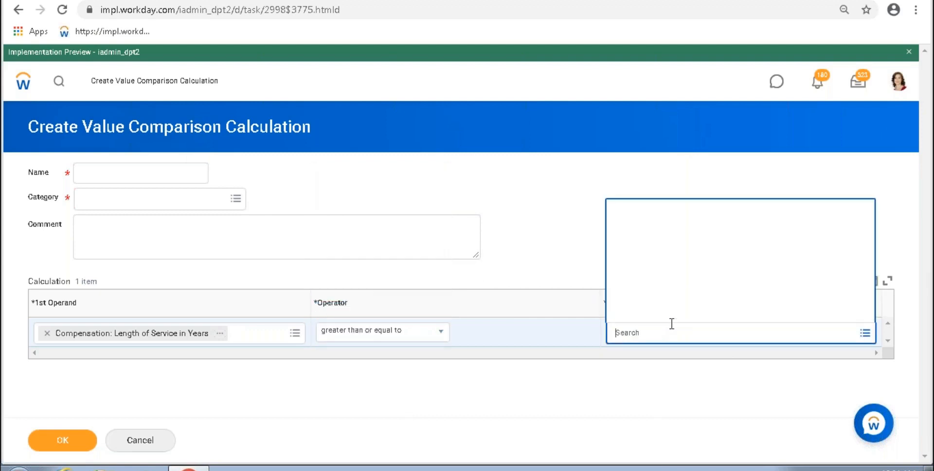
{"action": "type", "text": "2"}
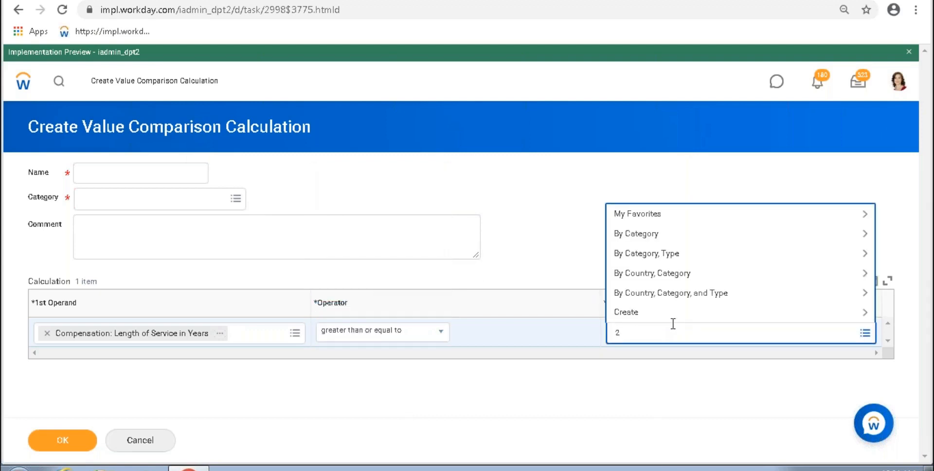
{"action": "key", "text": "Return"}
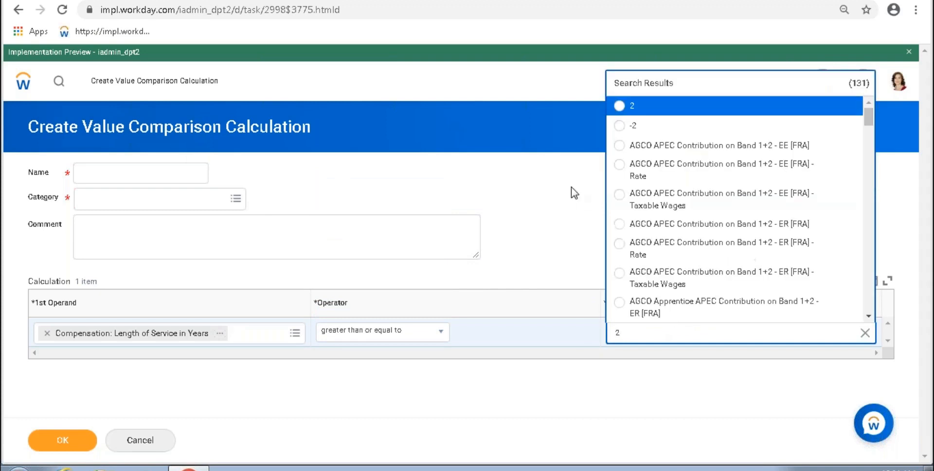
{"action": "left_click", "coordinate": [629, 106]}
{"action": "left_click", "coordinate": [91, 173]}
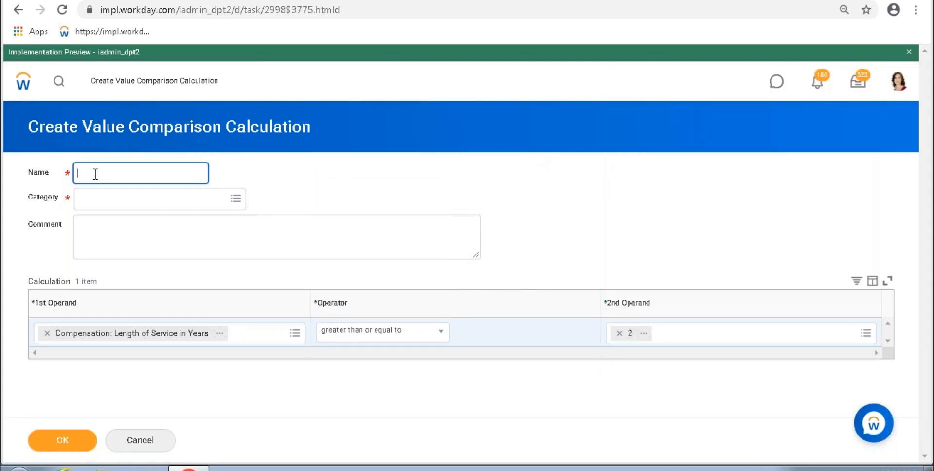
{"action": "key", "text": "ctrl+v"}
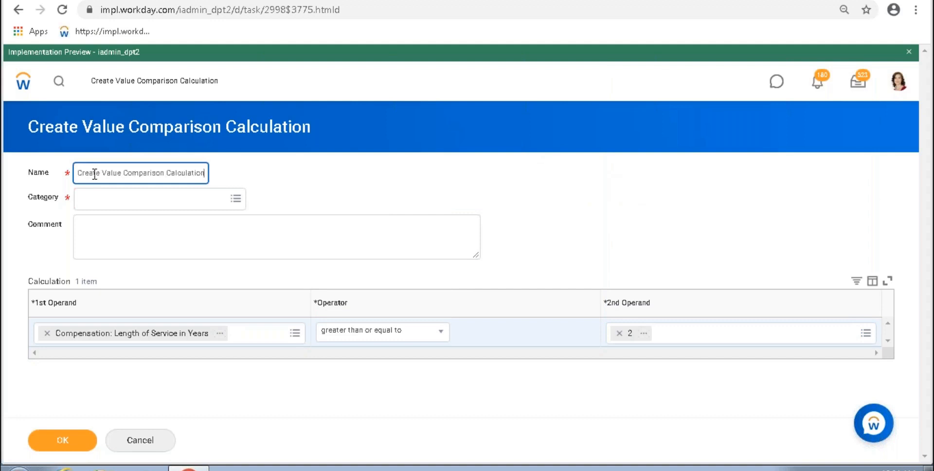
{"action": "left_click", "coordinate": [296, 184]}
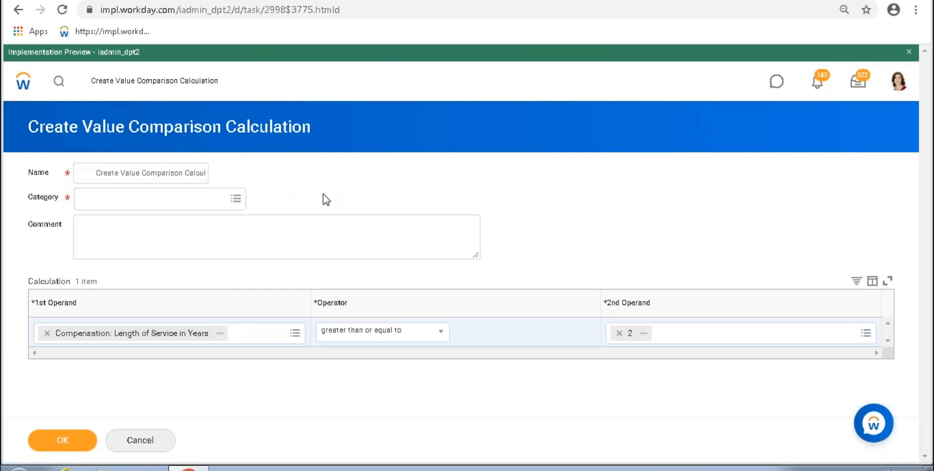
{"action": "left_click_drag", "start_coordinate": [88, 173], "coordinate": [217, 171]}
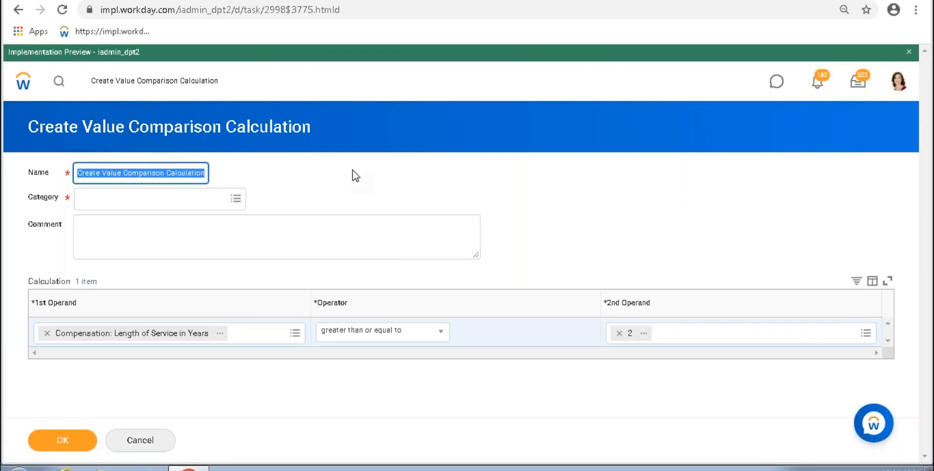
{"action": "key", "text": "BackSpace"}
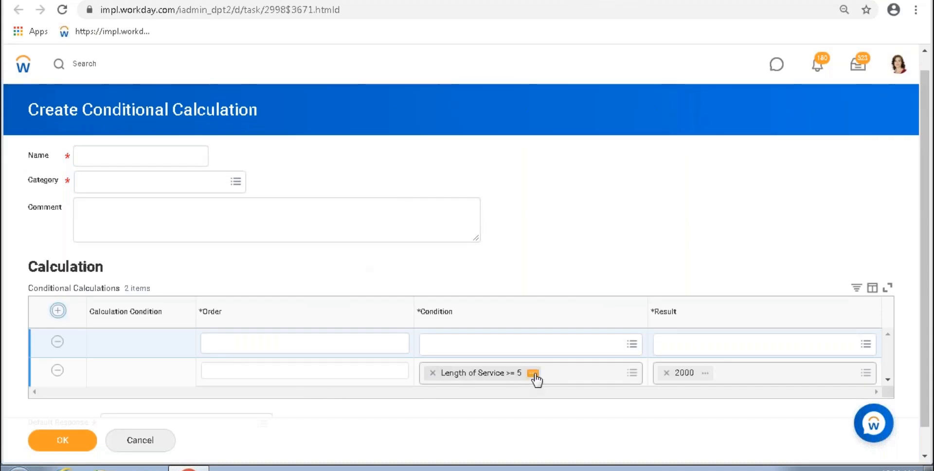
Copy the Length of Service >= 5 condition's text and adapt it to name the new comparison Length of Service >= 2.
{"action": "left_click", "coordinate": [533, 374]}
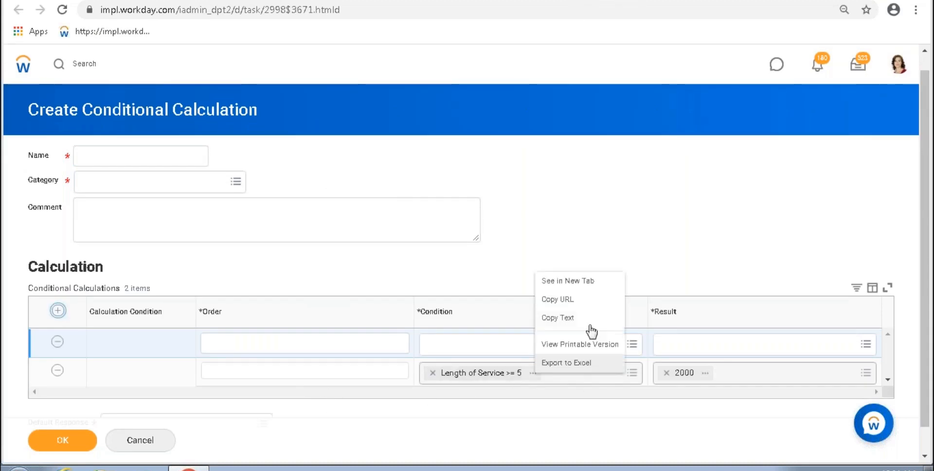
{"action": "left_click", "coordinate": [576, 319]}
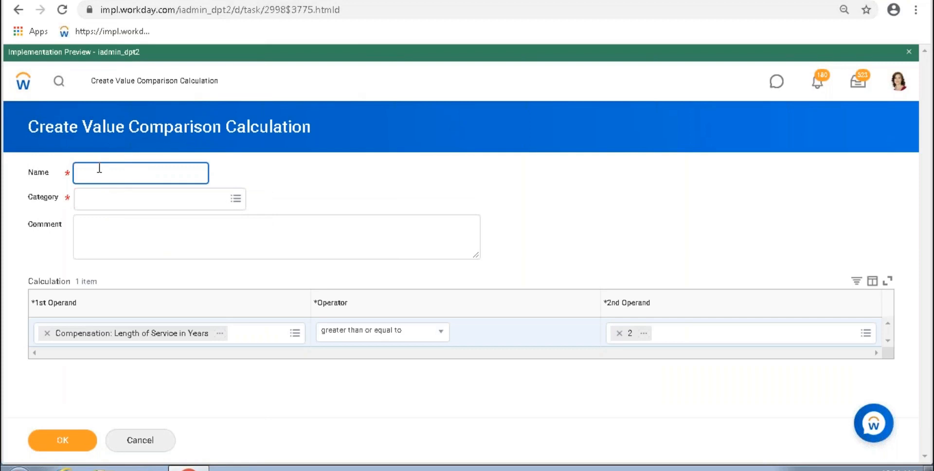
{"action": "type", "text": "Length of Service >= 5"}
{"action": "type", "text": "2"}
{"action": "left_click", "coordinate": [486, 262]}
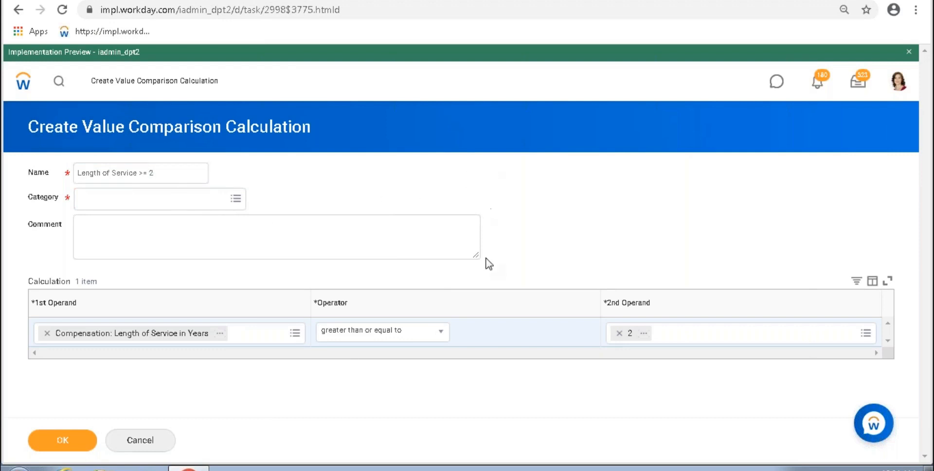
Assign the Compensation category to the Length of Service >= 2 comparison and save it.
{"action": "left_click", "coordinate": [237, 200]}
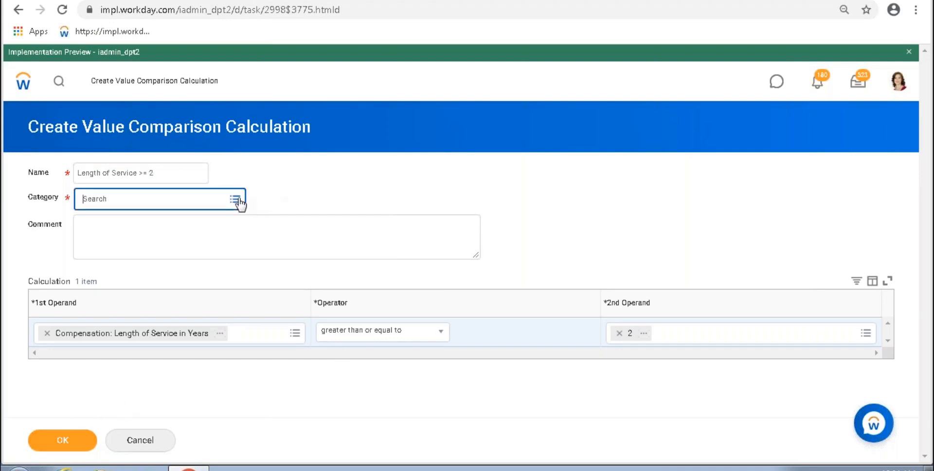
{"action": "left_click", "coordinate": [139, 244]}
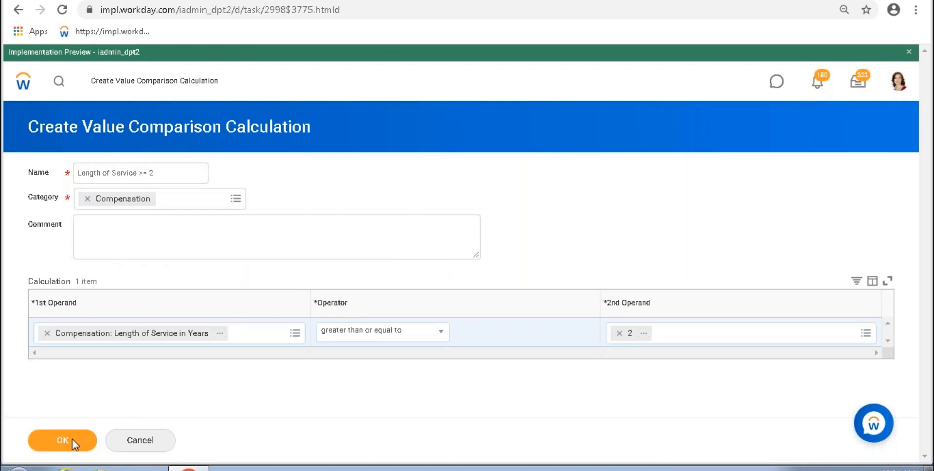
{"action": "left_click", "coordinate": [67, 441]}
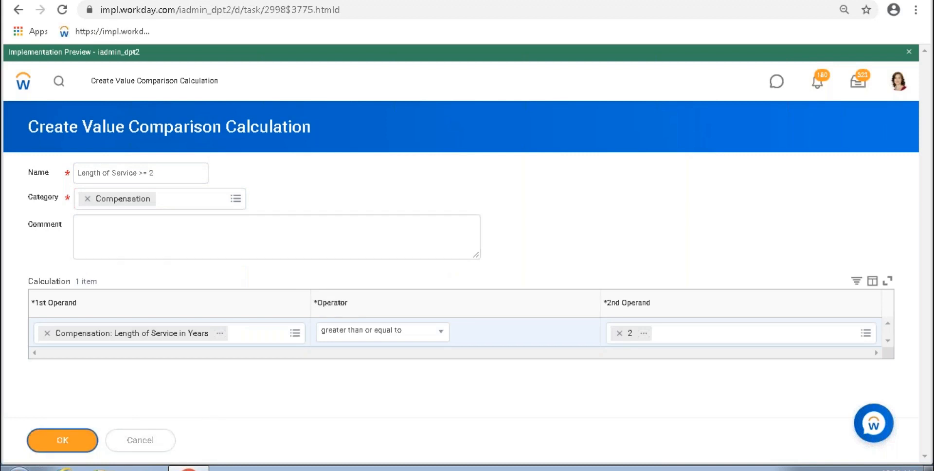
Copy the saved comparison's name and set Length of Service >= 2 as the Condition in the empty conditional calculation row.
{"action": "left_click", "coordinate": [167, 148]}
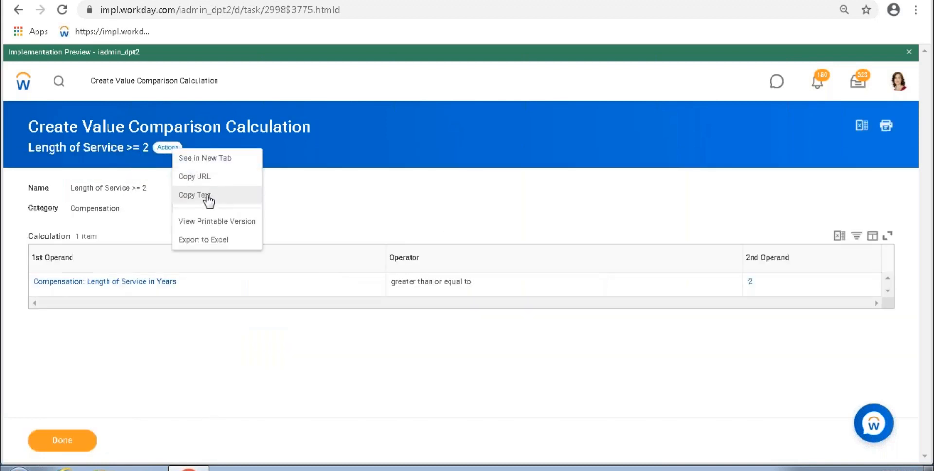
{"action": "left_click", "coordinate": [204, 195]}
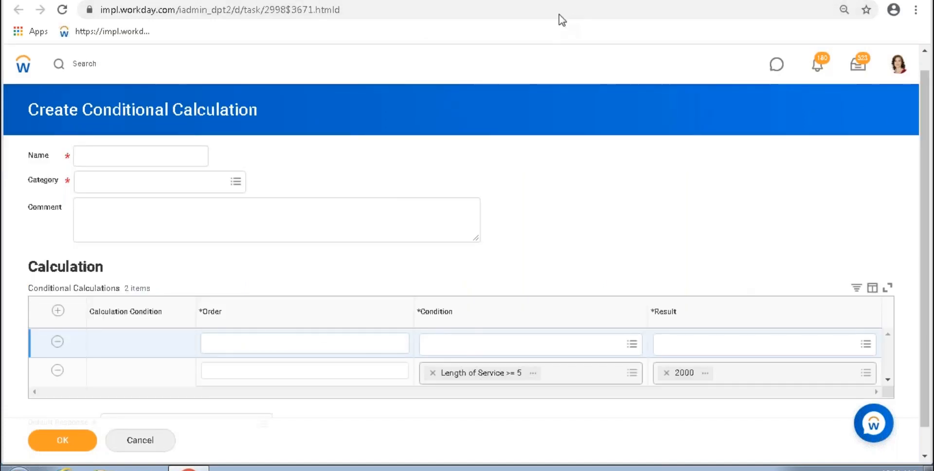
{"action": "left_click", "coordinate": [449, 343]}
{"action": "type", "text": "Length of Service >= 2"}
{"action": "key", "text": "Return"}
Set the Result of the Length of Service >= 2 row to the constant 1000.
{"action": "left_click", "coordinate": [671, 345]}
{"action": "type", "text": "100"}
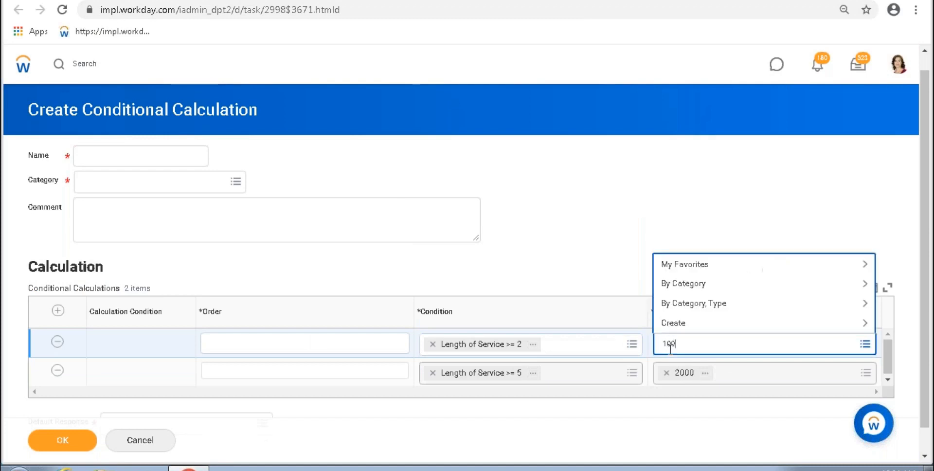
{"action": "key", "text": "Return"}
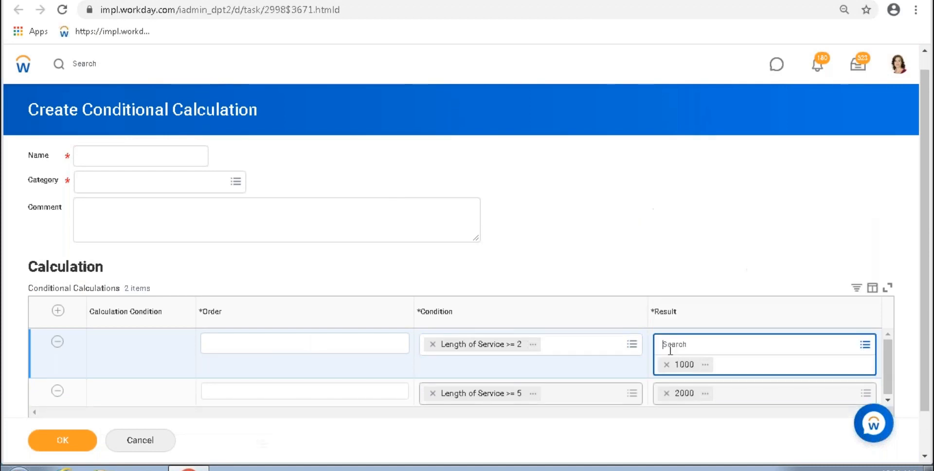
{"action": "left_click", "coordinate": [705, 239]}
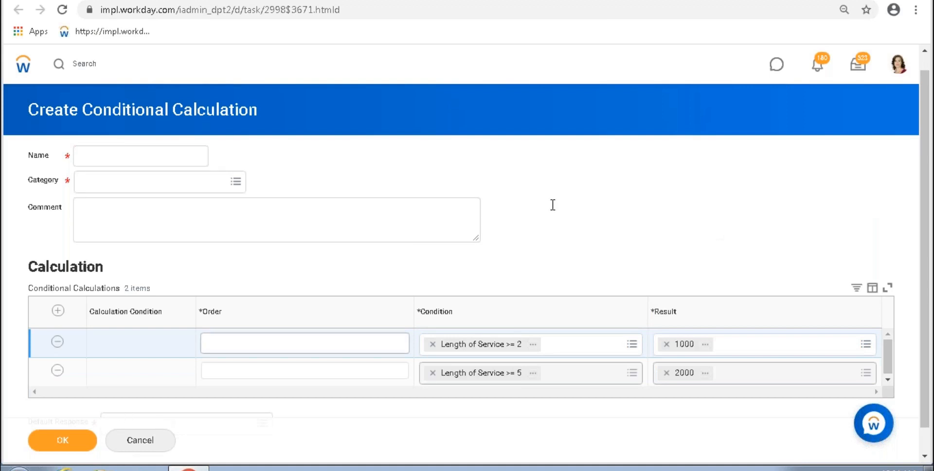
{"action": "left_click", "coordinate": [112, 155]}
{"action": "type", "text": "Len"}
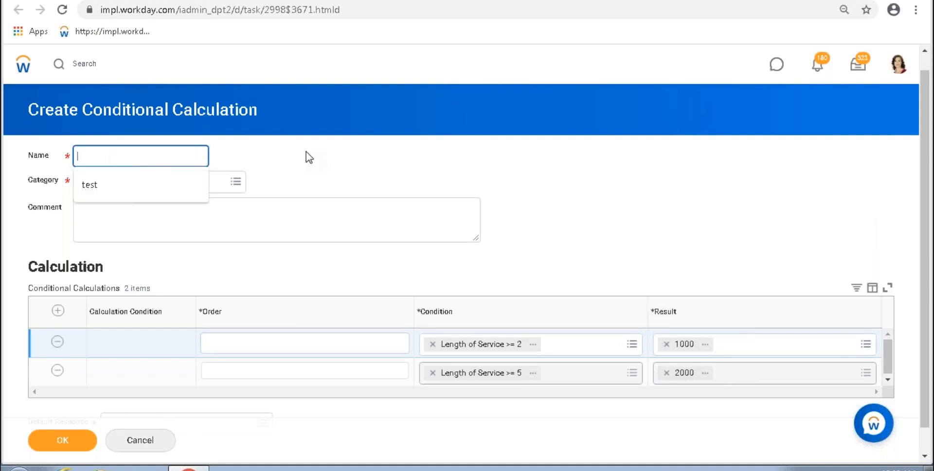
{"action": "type", "text": "ght o"}
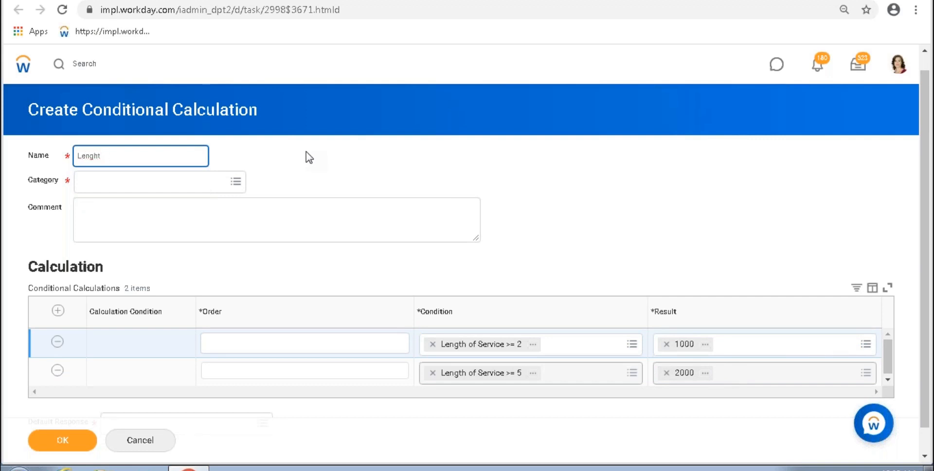
{"action": "key", "text": "ctrl+a"}
{"action": "key", "text": "BackSpace"}
Name the conditional calculation Employee Seniority Calculation and assign it the Compensation category.
{"action": "type", "text": "Employee Seniority Calculation"}
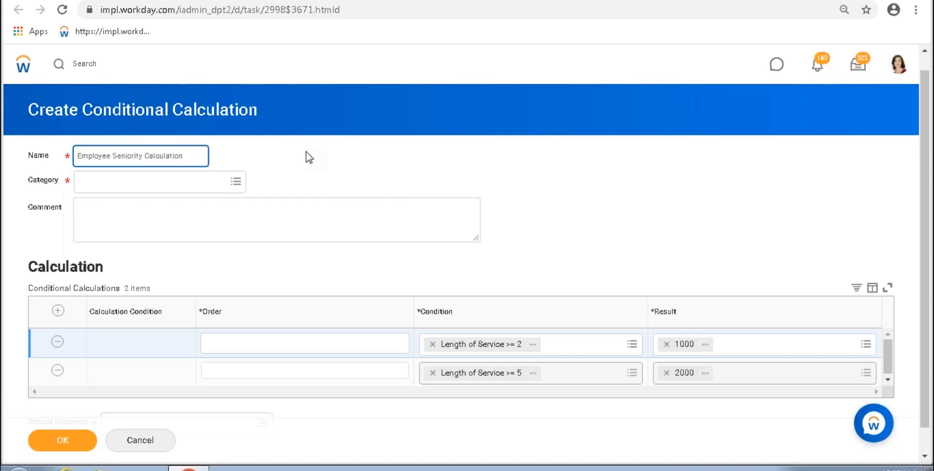
{"action": "key", "text": "Tab"}
{"action": "left_click", "coordinate": [186, 189]}
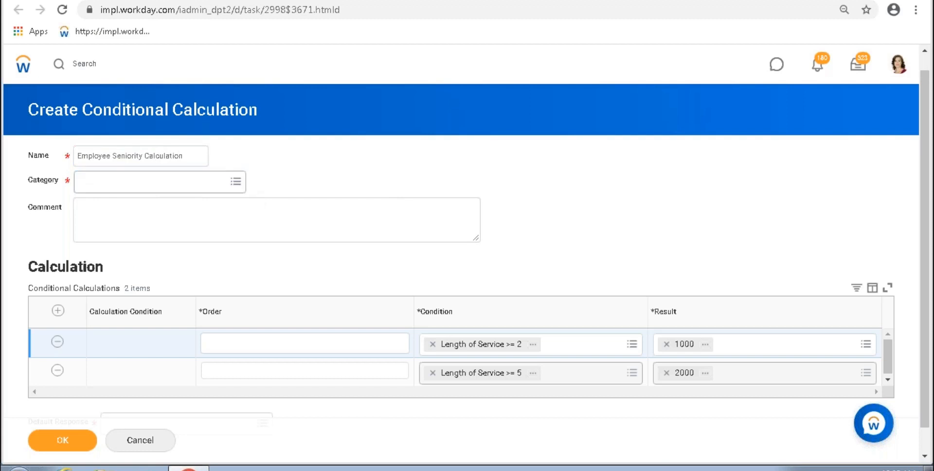
{"action": "left_click", "coordinate": [166, 220]}
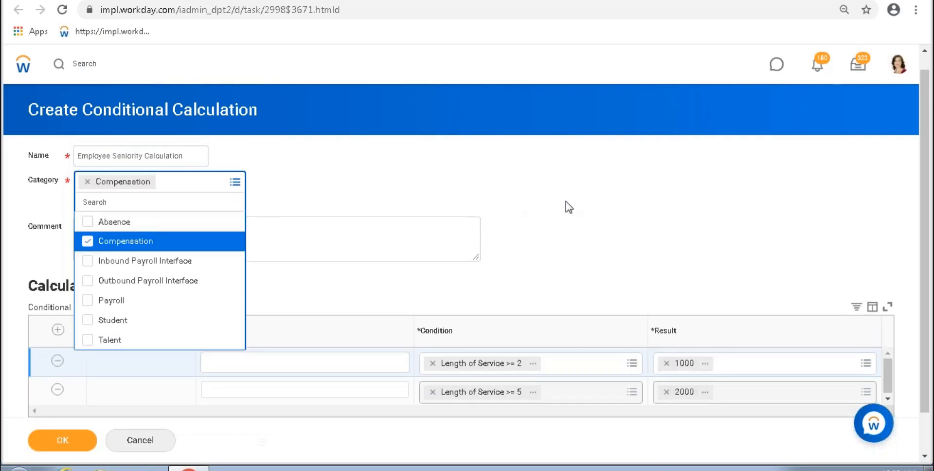
{"action": "scroll", "coordinate": [541, 215], "scroll_direction": "down", "scroll_amount": 1}
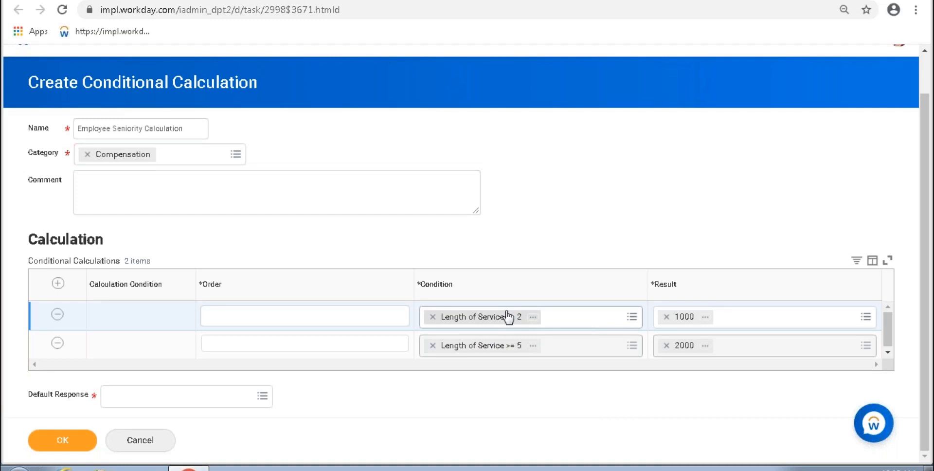
{"action": "left_click", "coordinate": [259, 317]}
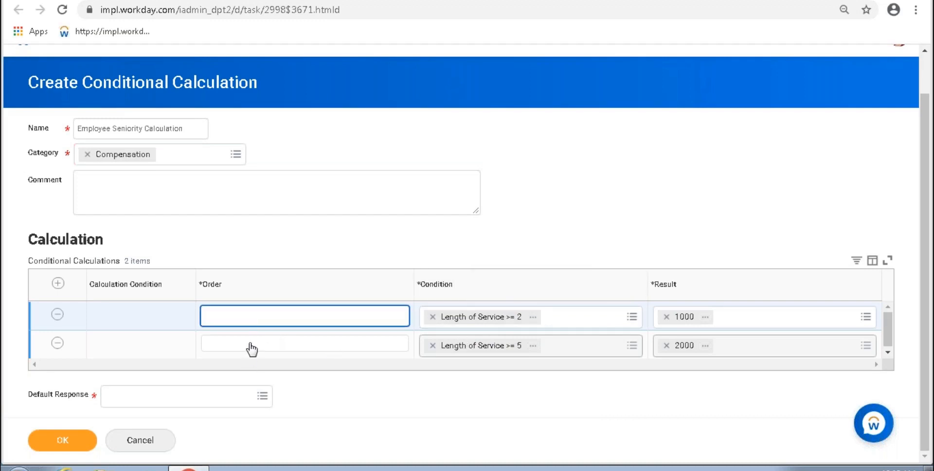
{"action": "left_click", "coordinate": [272, 346]}
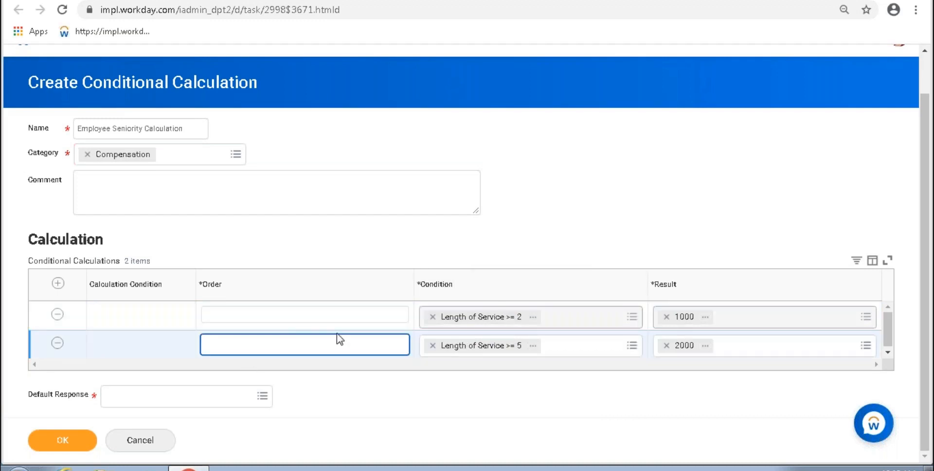
{"action": "left_click", "coordinate": [566, 229]}
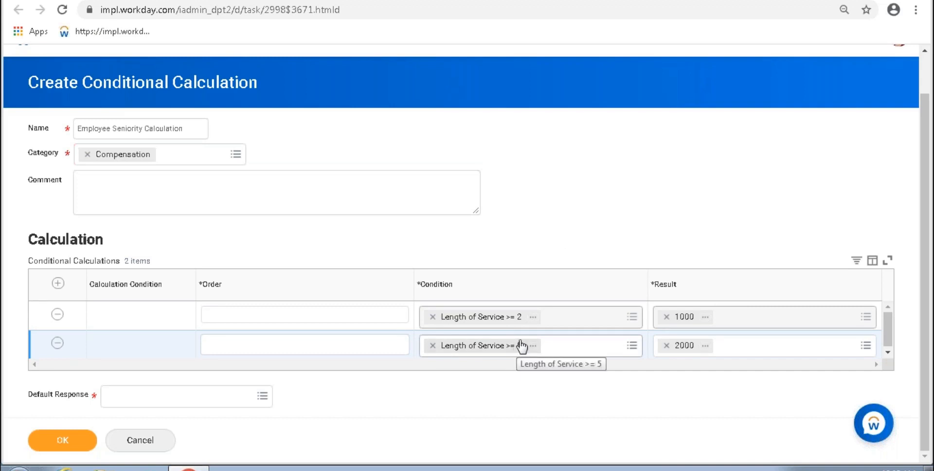
{"action": "left_click_drag", "start_coordinate": [658, 292], "coordinate": [687, 294]}
{"action": "left_click", "coordinate": [525, 214]}
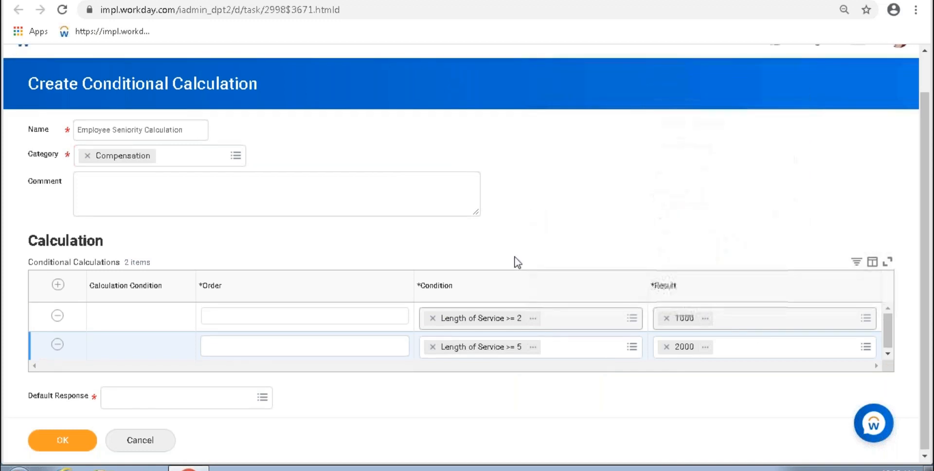
Set the Order to 1 for the Length of Service >= 2 row and 2 for the Length of Service >= 5 row.
{"action": "left_click", "coordinate": [330, 320]}
{"action": "type", "text": "1"}
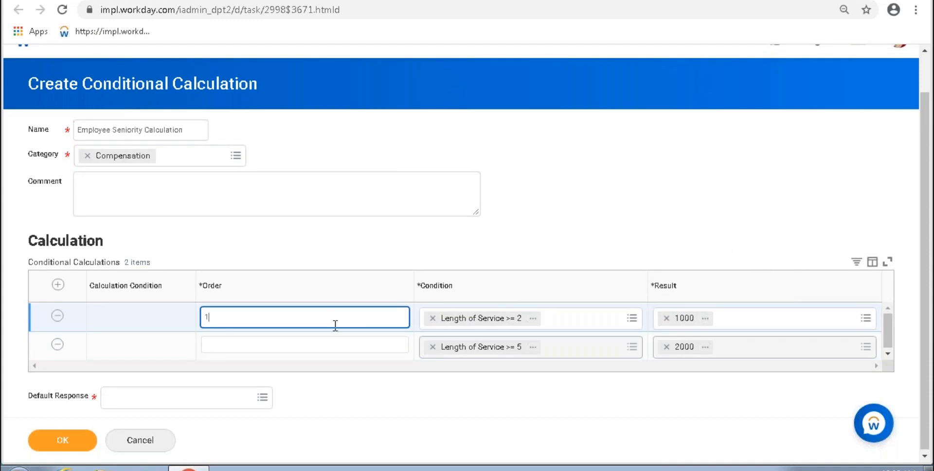
{"action": "left_click", "coordinate": [271, 347]}
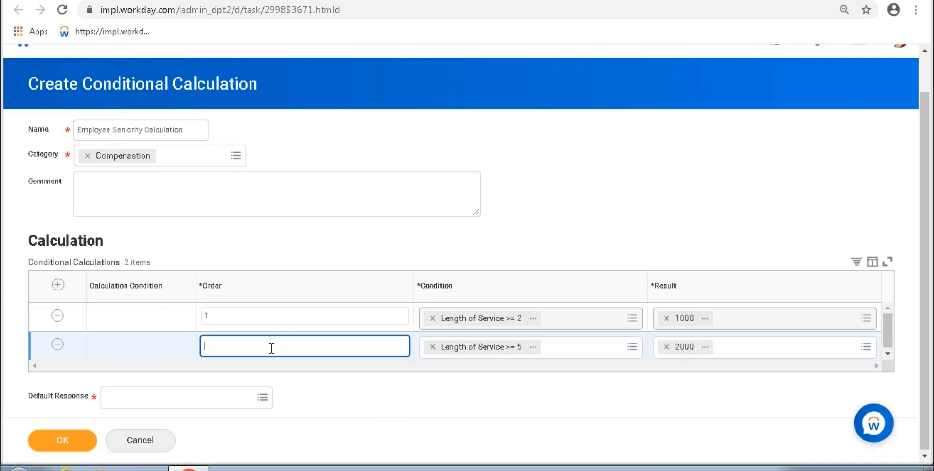
{"action": "type", "text": "2"}
{"action": "left_click", "coordinate": [716, 204]}
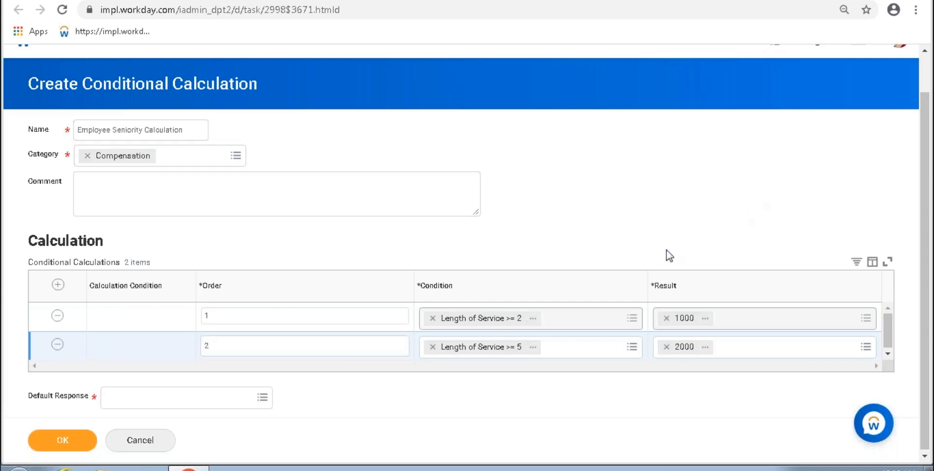
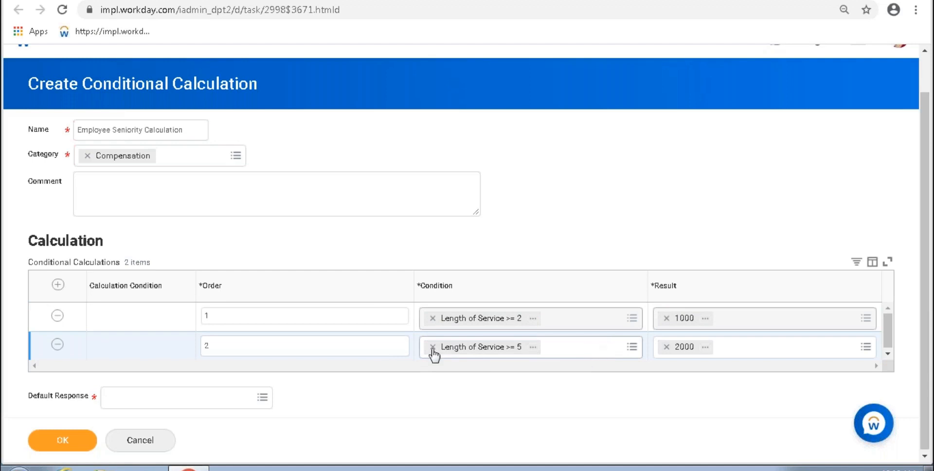
Change the Order to 1 for the Length of Service >= 5 row and 2 for the Length of Service >= 2 row.
{"action": "left_click", "coordinate": [235, 346]}
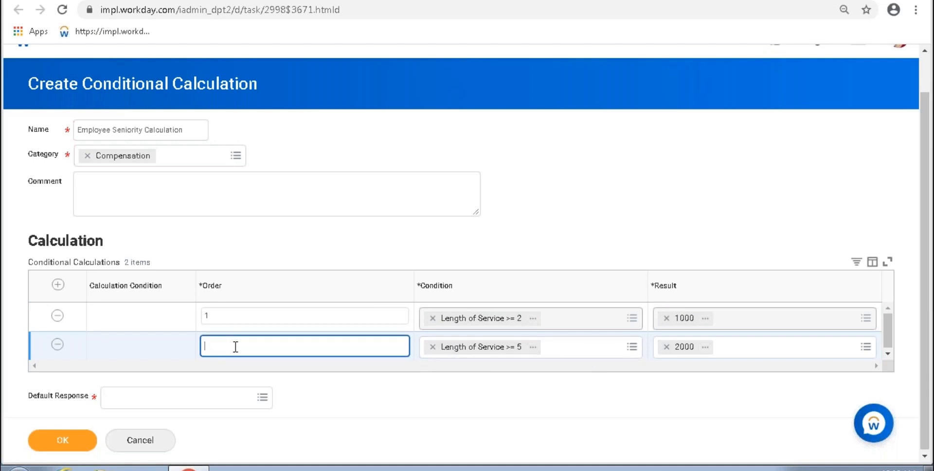
{"action": "left_click", "coordinate": [221, 316]}
{"action": "type", "text": "2"}
{"action": "left_click", "coordinate": [666, 197]}
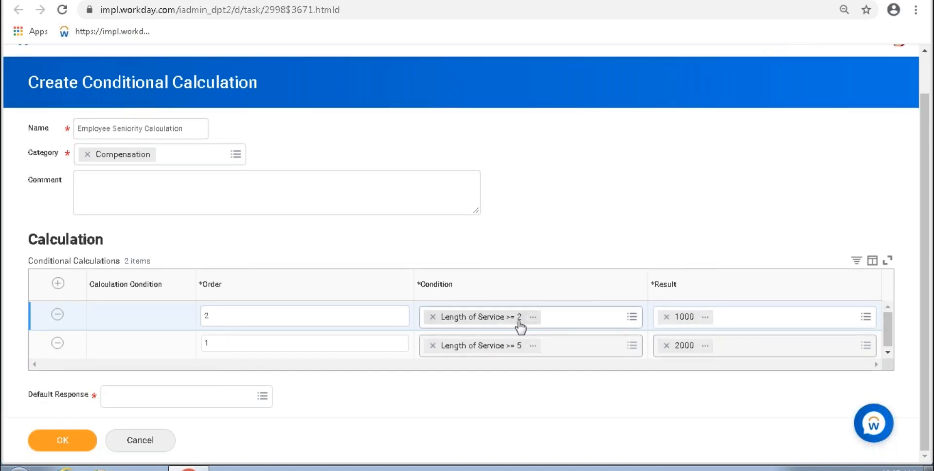
Search the Default Response options for an existing constant of 500.
{"action": "left_click", "coordinate": [190, 395]}
{"action": "type", "text": "500"}
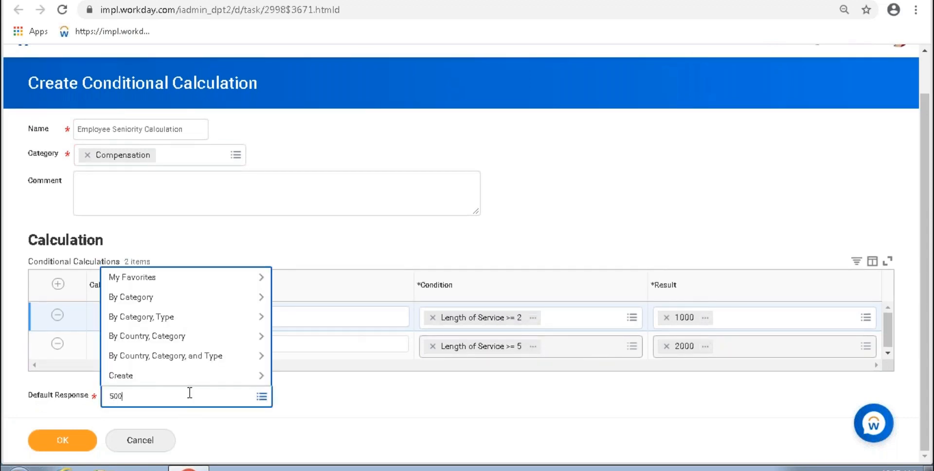
{"action": "key", "text": "Return"}
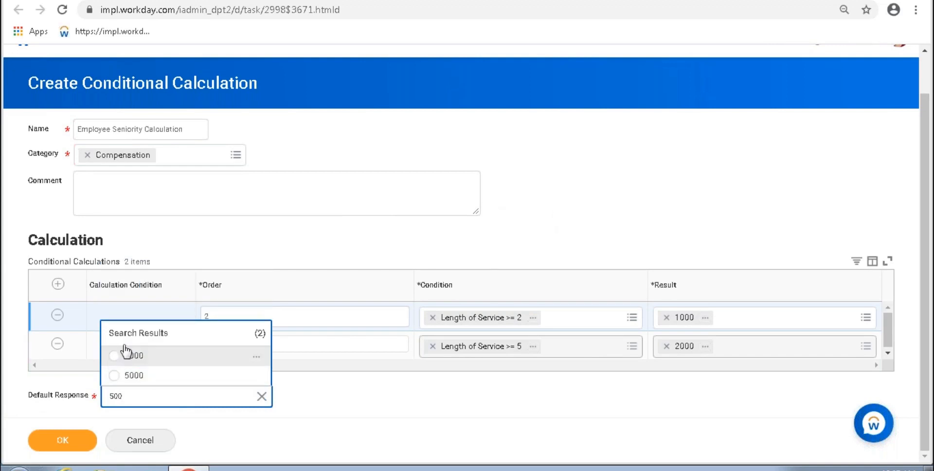
{"action": "left_click", "coordinate": [578, 238]}
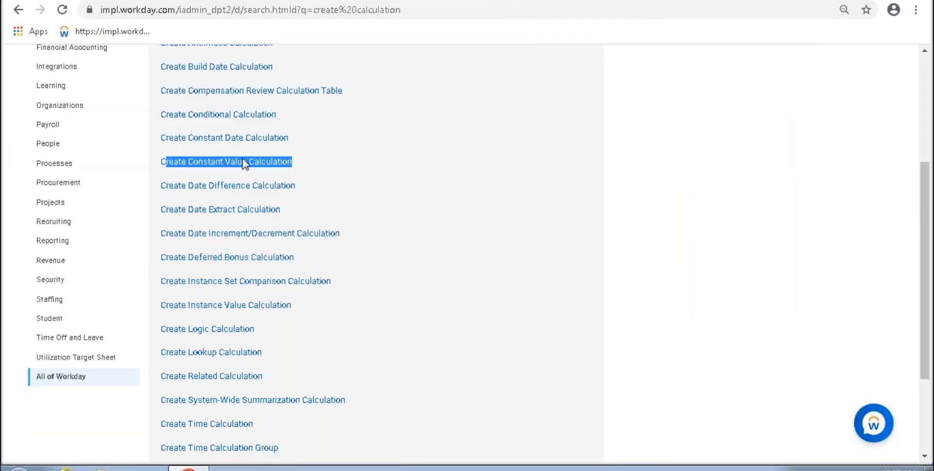
Create a constant value calculation named 500 in the Compensation category with a Numeric Value of 500.
{"action": "left_click", "coordinate": [227, 162]}
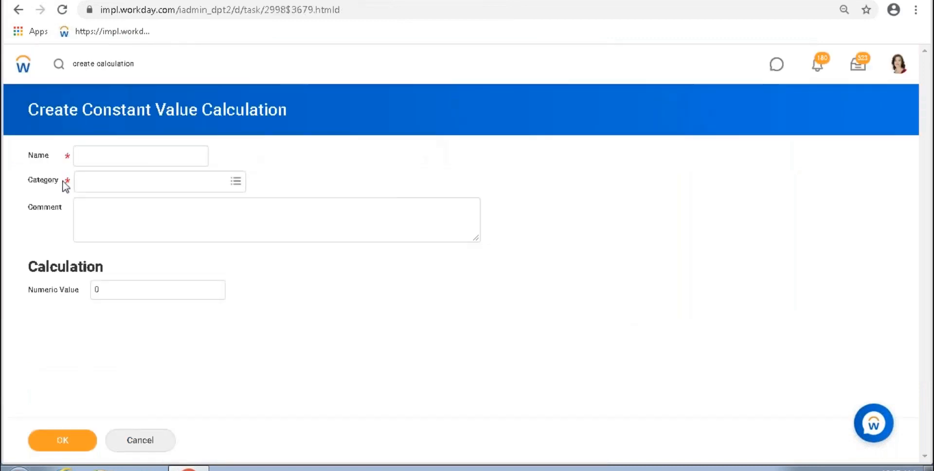
{"action": "left_click", "coordinate": [85, 155]}
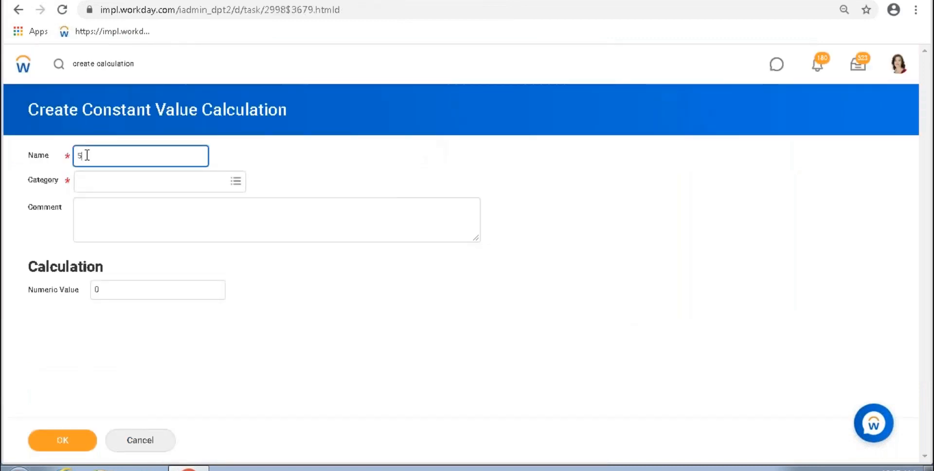
{"action": "key", "text": "Tab"}
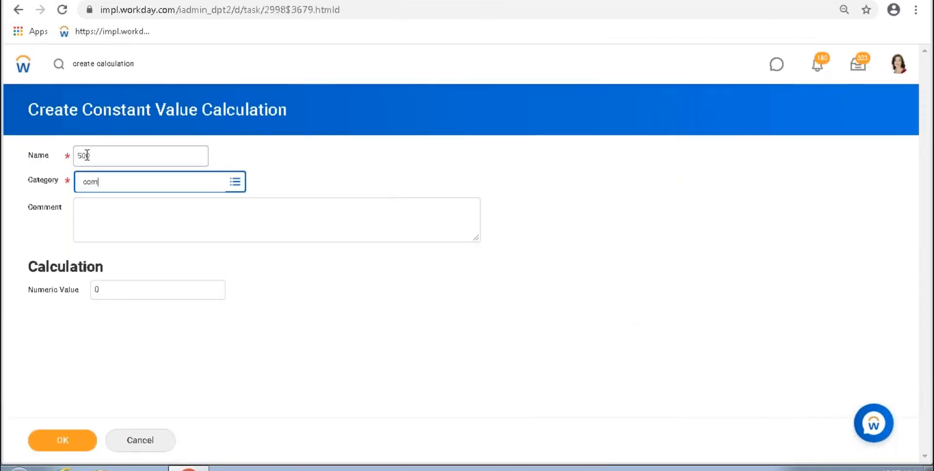
{"action": "key", "text": "Return"}
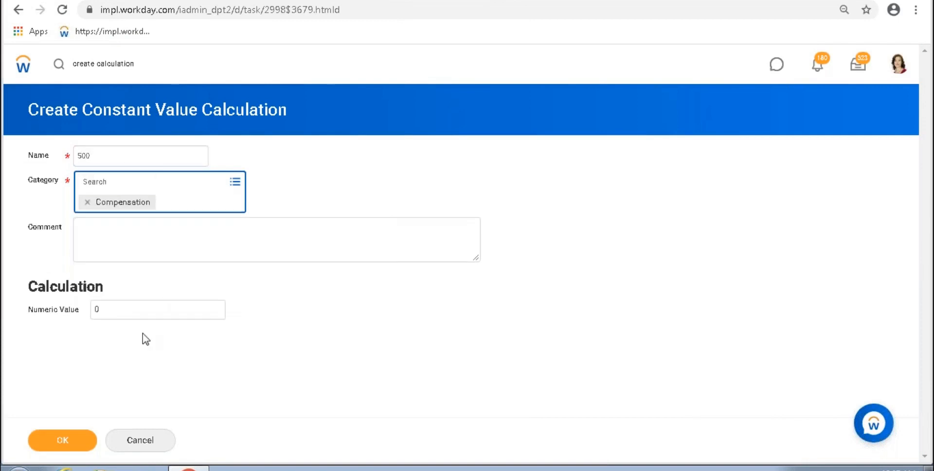
{"action": "left_click", "coordinate": [97, 309]}
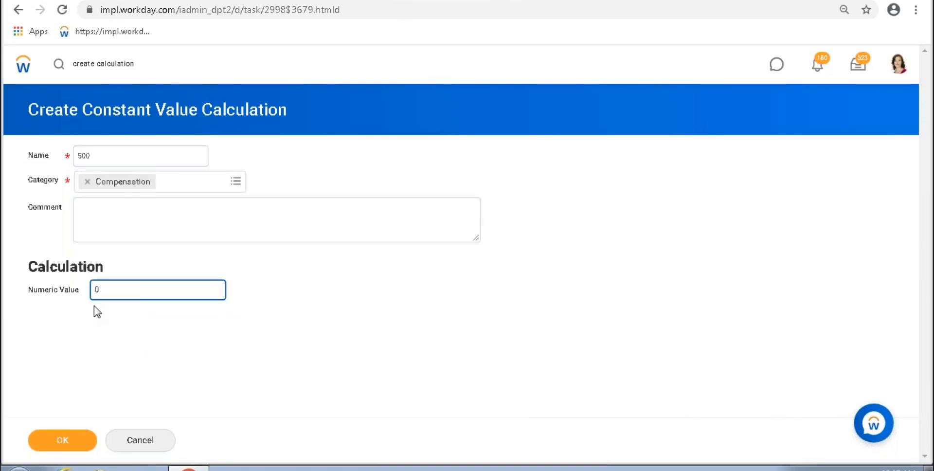
{"action": "left_click", "coordinate": [53, 441]}
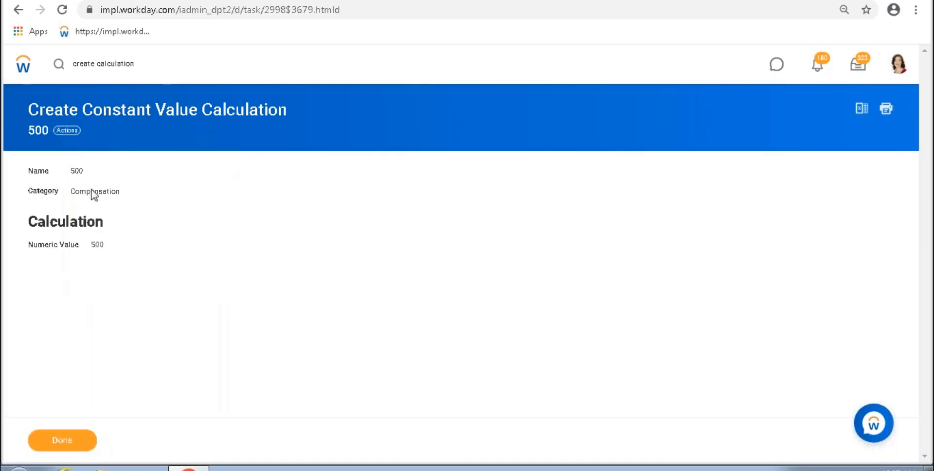
Set the Default Response of Employee Seniority Calculation to the constant 500 and save the conditional calculation.
{"action": "left_click", "coordinate": [67, 131]}
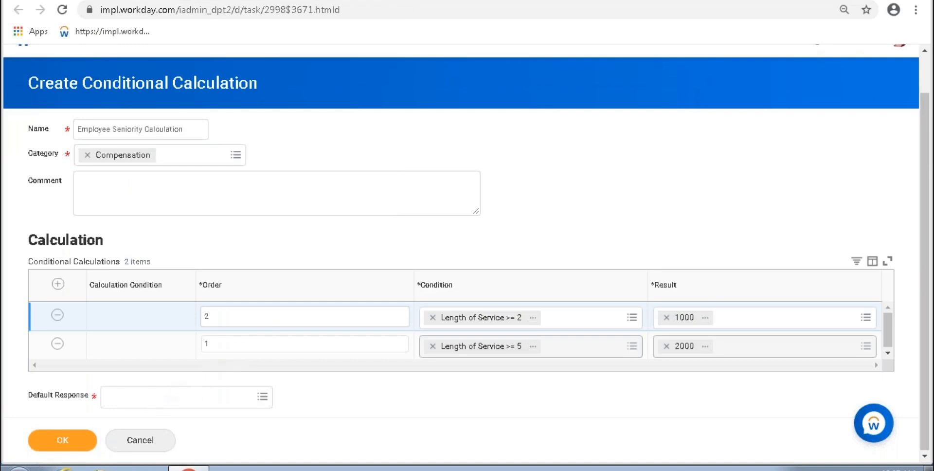
{"action": "left_click", "coordinate": [175, 396]}
{"action": "type", "text": "500"}
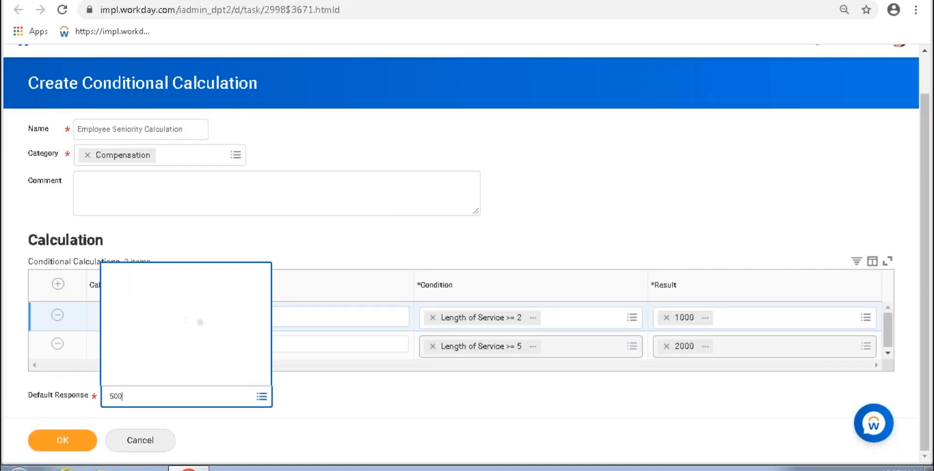
{"action": "left_click", "coordinate": [130, 339]}
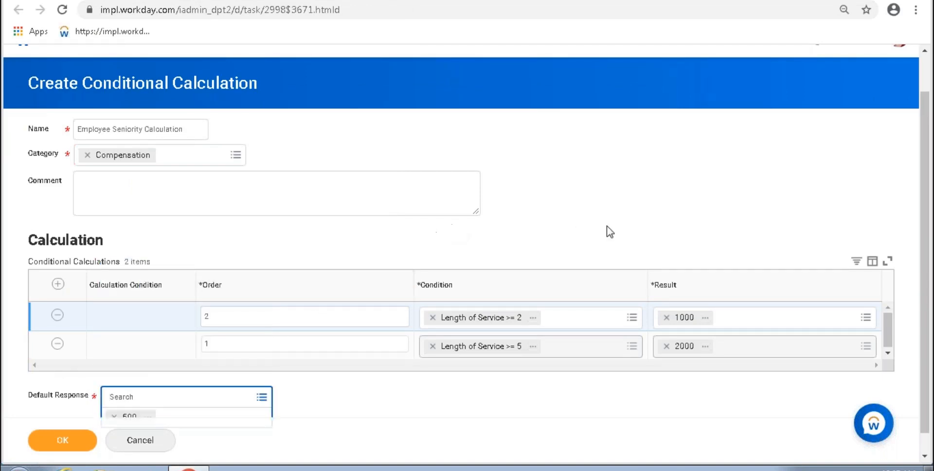
{"action": "left_click", "coordinate": [70, 447]}
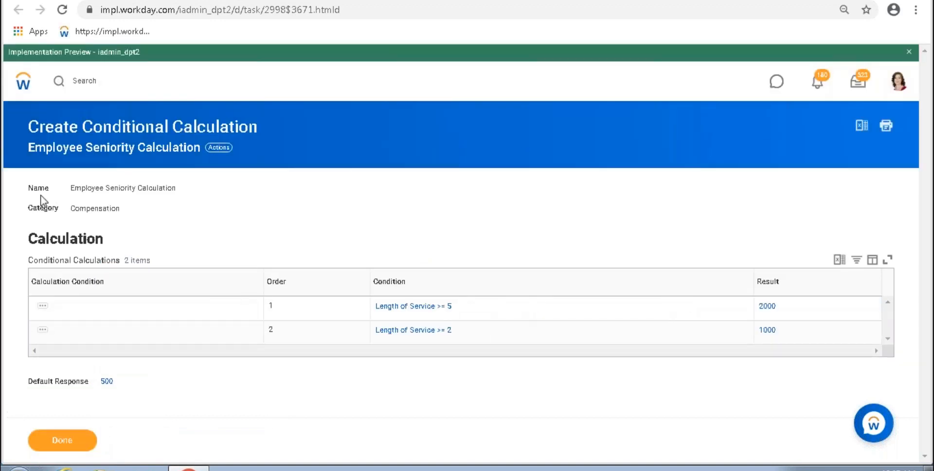
Copy the saved conditional calculation's name and set Employee Seniority Calculation as the Calculation of the Seniority Allowance plan.
{"action": "left_click", "coordinate": [226, 148]}
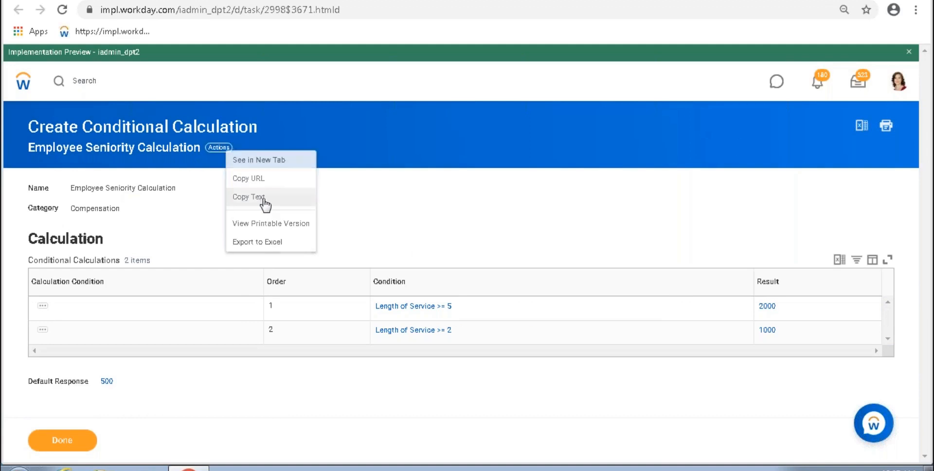
{"action": "left_click", "coordinate": [261, 197]}
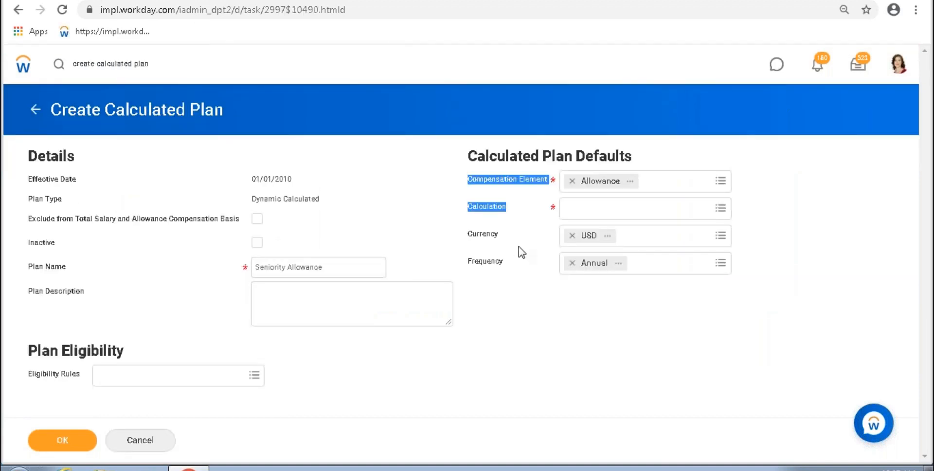
{"action": "left_click", "coordinate": [581, 213]}
{"action": "key", "text": "ctrl+v"}
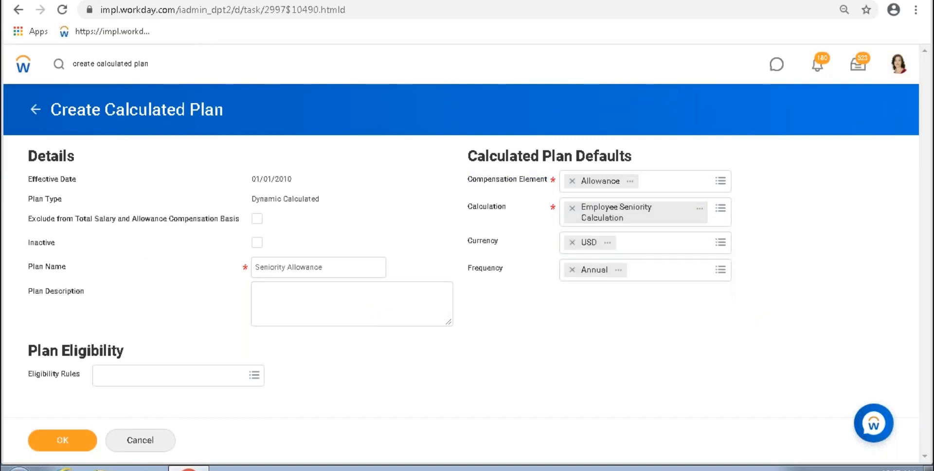
Check the error reported for the Seniority Allowance plan and review the calculation assigned to it.
{"action": "left_click", "coordinate": [167, 376]}
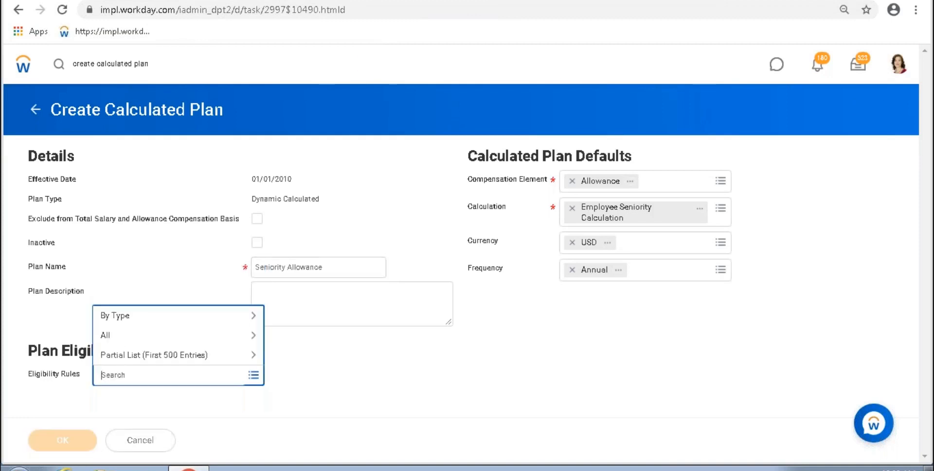
{"action": "left_click", "coordinate": [462, 64]}
{"action": "left_click_drag", "start_coordinate": [402, 273], "coordinate": [357, 273]}
{"action": "left_click", "coordinate": [624, 189]}
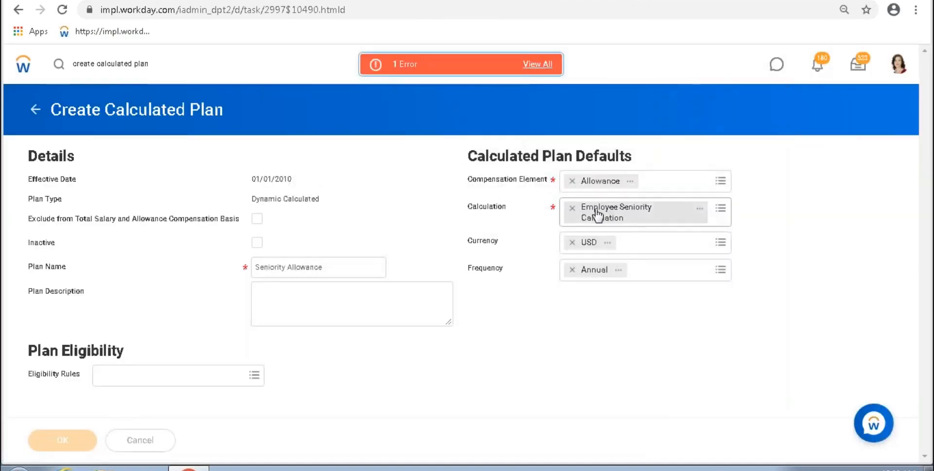
{"action": "left_click", "coordinate": [700, 209]}
{"action": "left_click", "coordinate": [726, 257]}
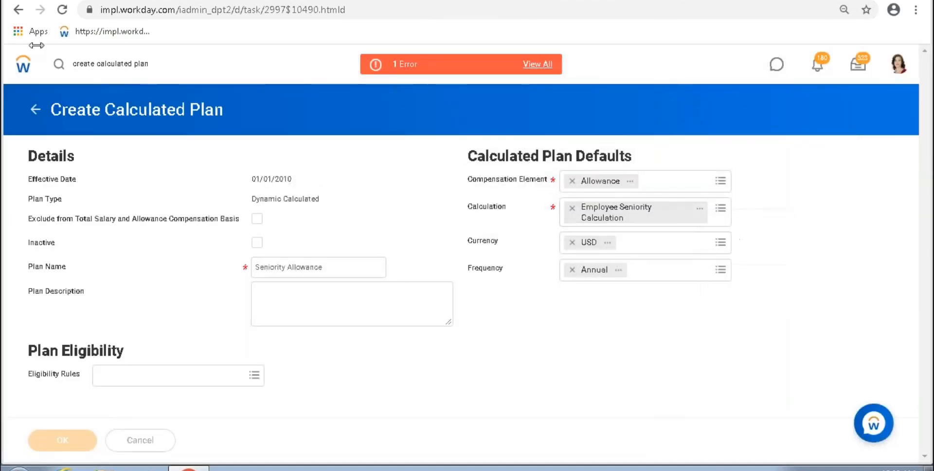
Start a new calculated plan with an Effective Date of 01/01/2015 and the Dynamic type.
{"action": "left_click", "coordinate": [165, 64]}
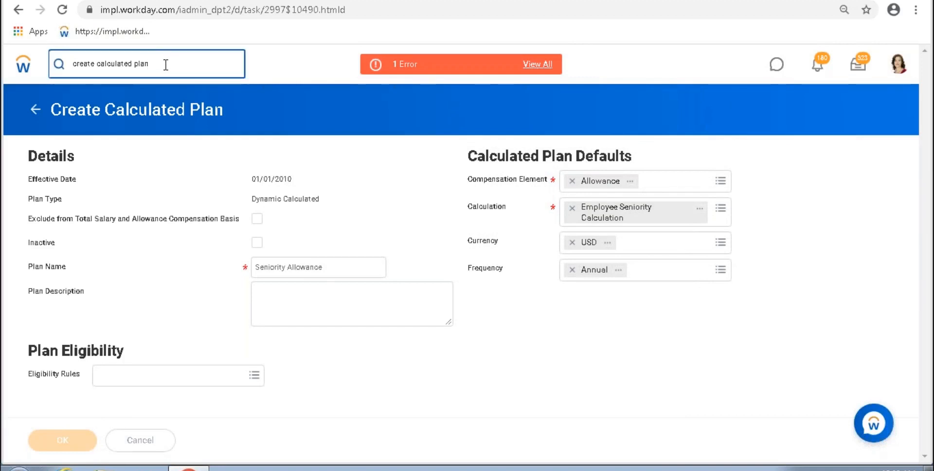
{"action": "key", "text": "Return"}
{"action": "left_click", "coordinate": [504, 290]}
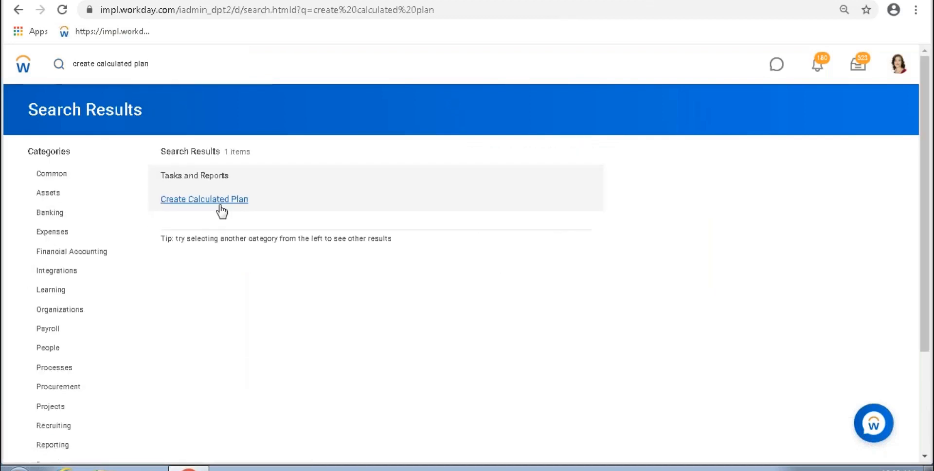
{"action": "left_click", "coordinate": [204, 199]}
{"action": "left_click", "coordinate": [101, 158]}
{"action": "type", "text": "01 / 01 / 201"}
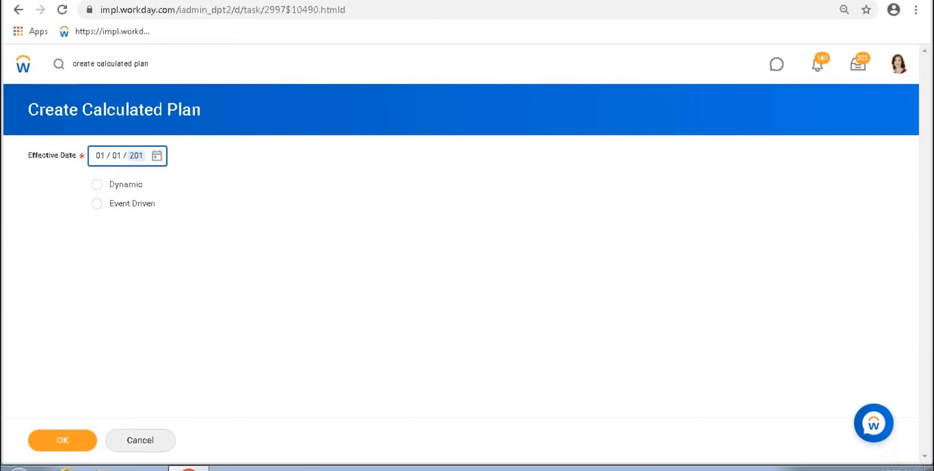
{"action": "type", "text": "5"}
{"action": "left_click", "coordinate": [97, 184]}
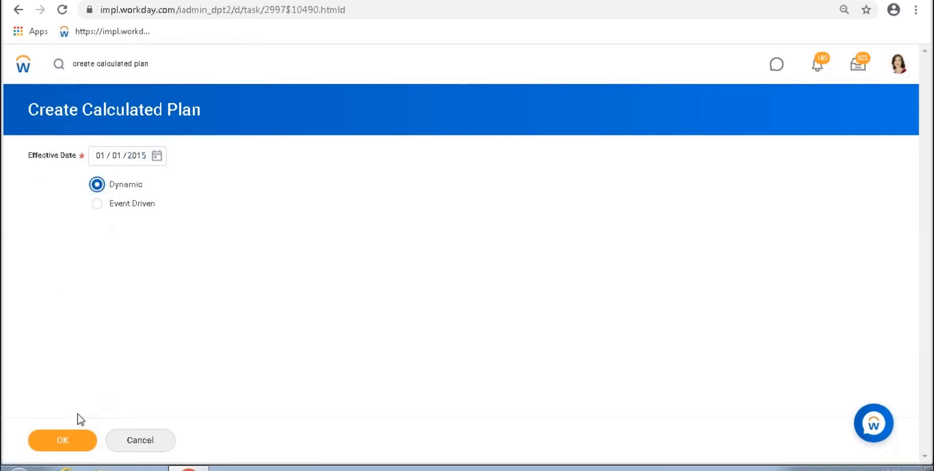
{"action": "left_click", "coordinate": [63, 439]}
Assign Employee Seniority Calculation as the new plan's Calculation and name the plan Employee Seniority Allowance.
{"action": "left_click", "coordinate": [285, 264]}
{"action": "left_click", "coordinate": [632, 209]}
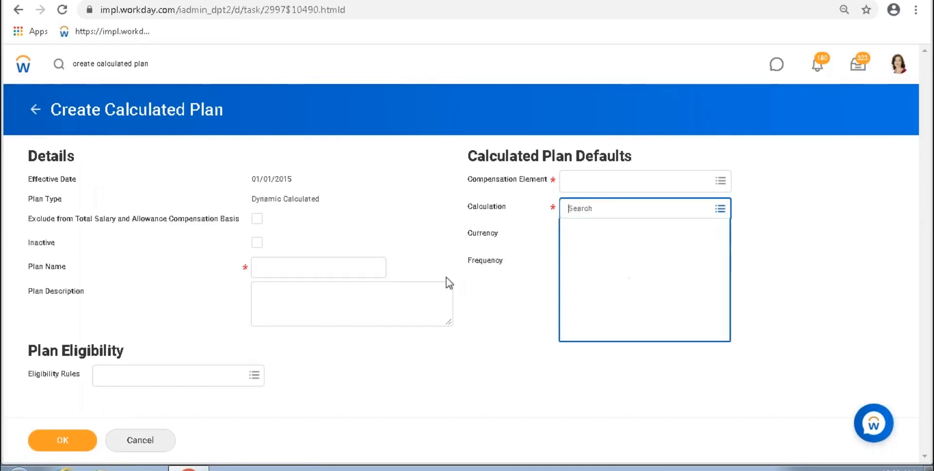
{"action": "key", "text": "ctrl+v"}
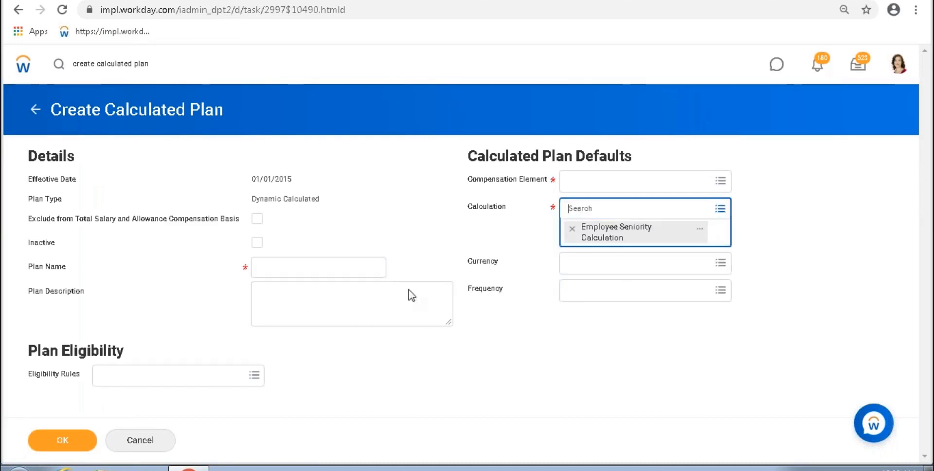
{"action": "left_click", "coordinate": [317, 267]}
{"action": "key", "text": "ctrl+v"}
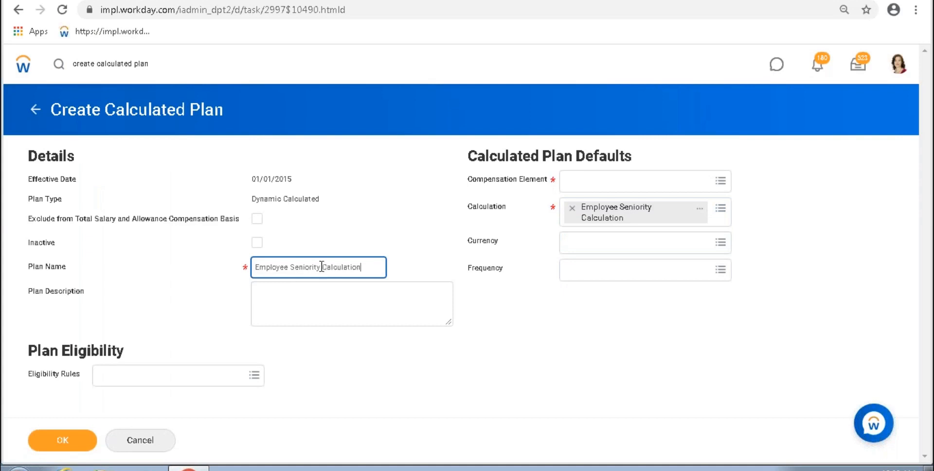
{"action": "key", "text": "shift+End"}
{"action": "type", "text": "Allocwance"}
Set the plan defaults to Compensation Element Allowance, Currency USD and Frequency Annual.
{"action": "left_click", "coordinate": [627, 185]}
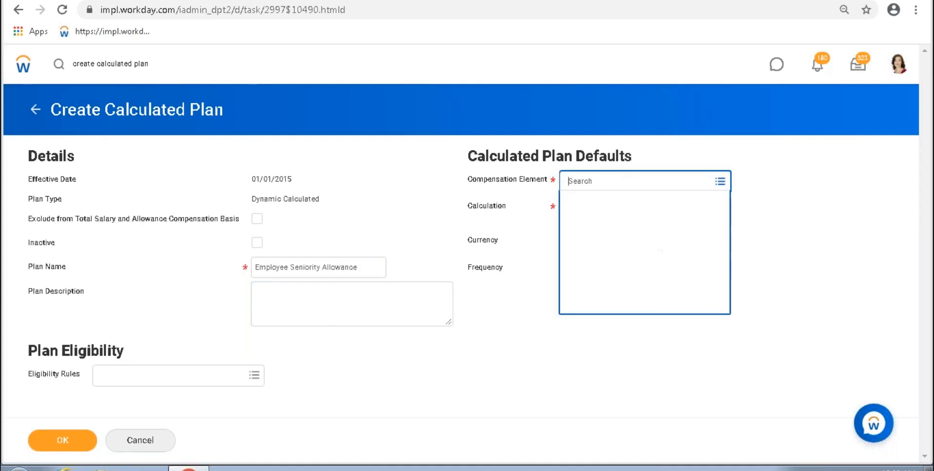
{"action": "left_click", "coordinate": [602, 341]}
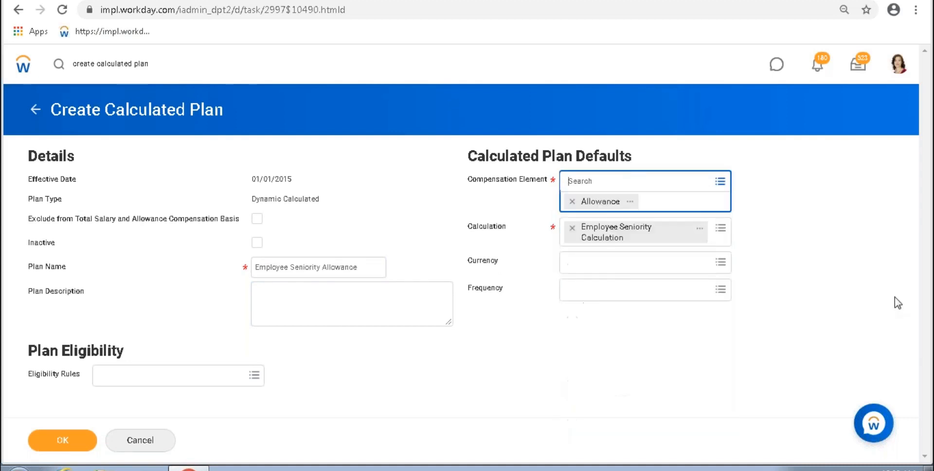
{"action": "left_click", "coordinate": [650, 245]}
{"action": "type", "text": "usd"}
{"action": "left_click", "coordinate": [837, 264]}
{"action": "left_click", "coordinate": [572, 273]}
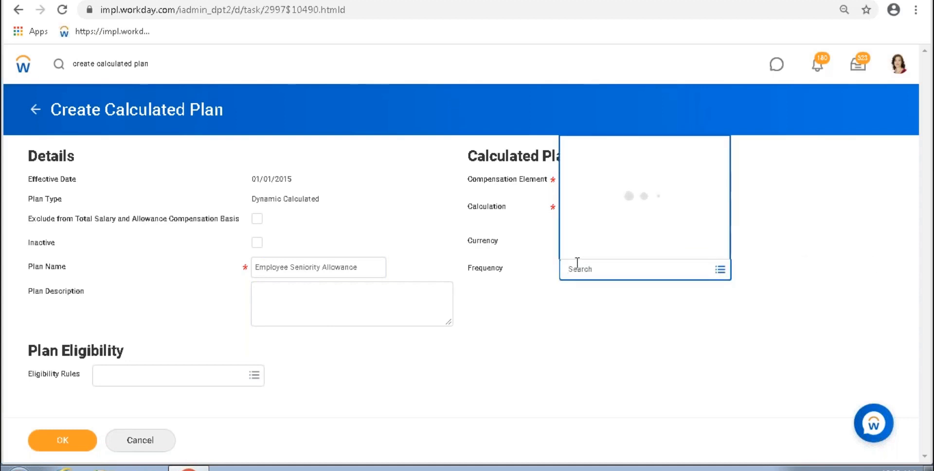
{"action": "left_click", "coordinate": [597, 113]}
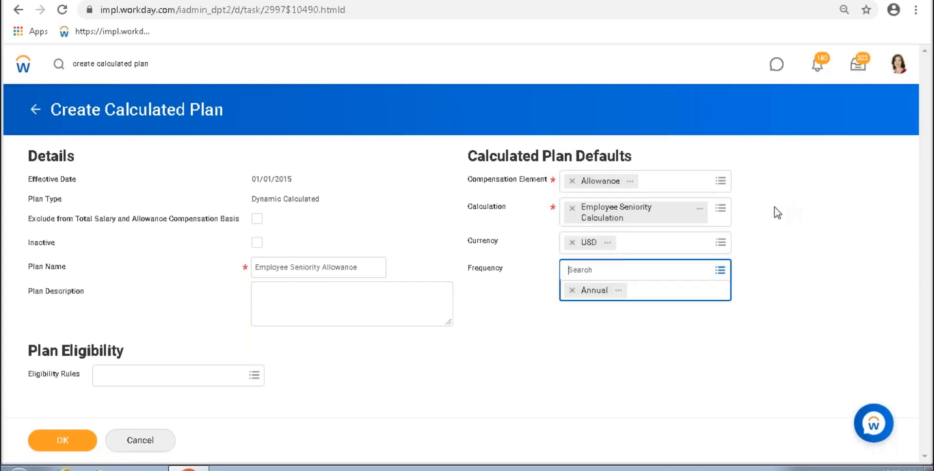
{"action": "left_click", "coordinate": [775, 210]}
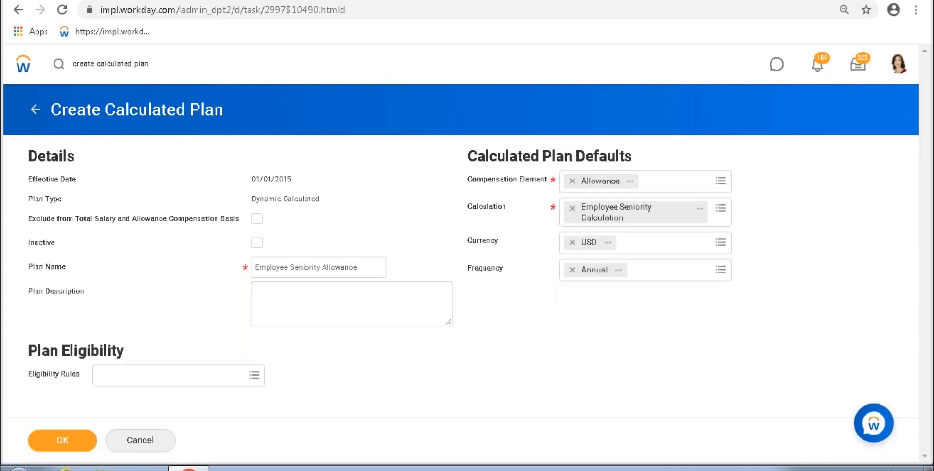
Save the new Employee Seniority Allowance calculated plan with its current settings.
{"action": "left_click", "coordinate": [63, 440]}
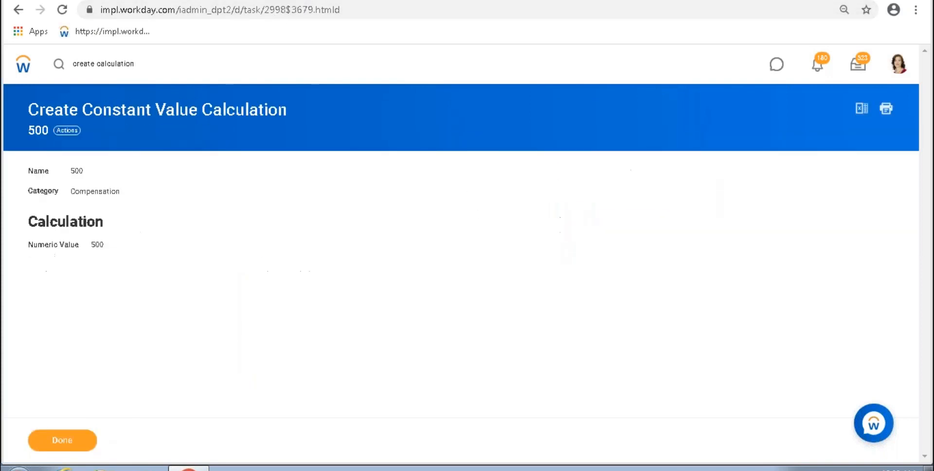
Search for the Chief Executive Officer of Global Modern Services by name and open that worker's profile.
{"action": "left_click", "coordinate": [148, 67]}
{"action": "type", "text": "steve morgan"}
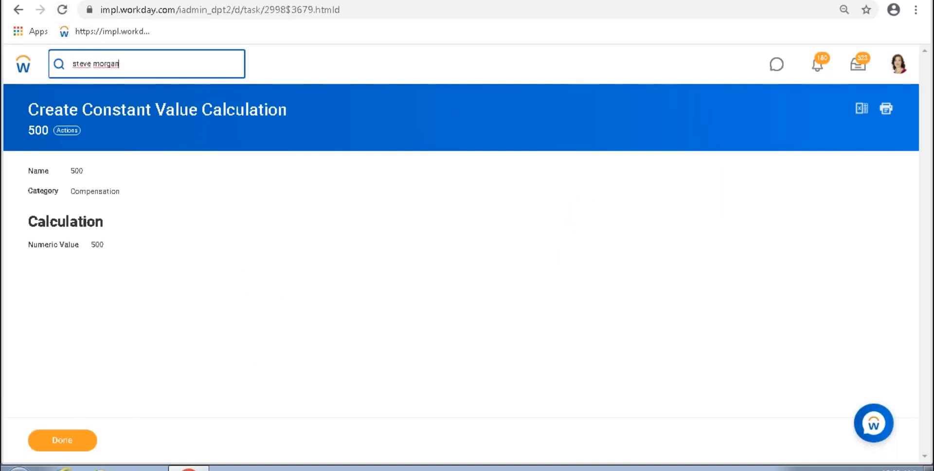
{"action": "key", "text": "Return"}
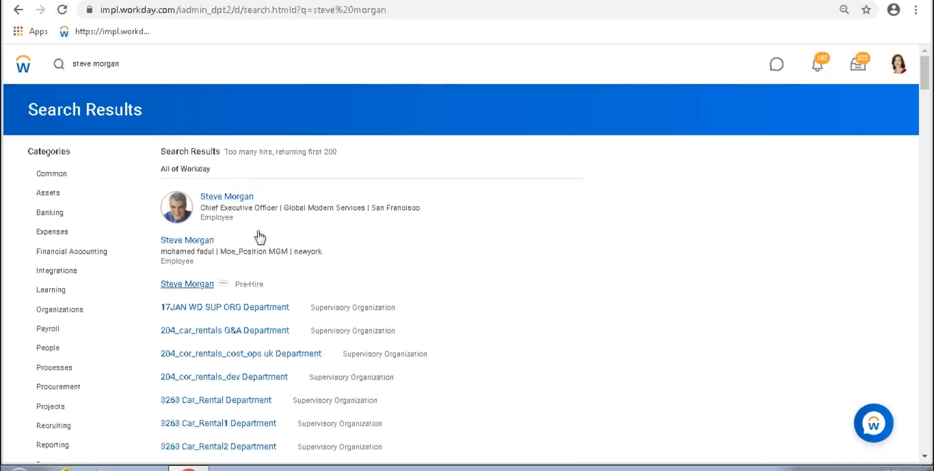
{"action": "left_click", "coordinate": [226, 196]}
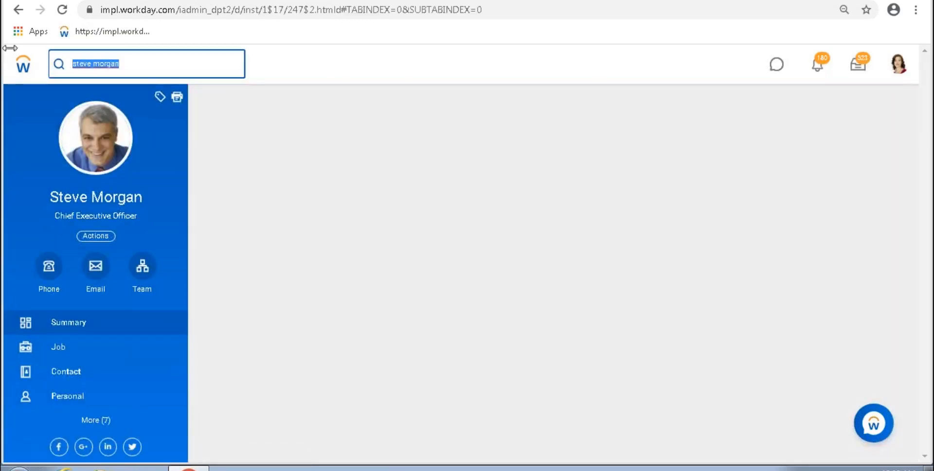
Search by first name for the Vice President, Real Estate & Facilities and open that worker's profile.
{"action": "type", "text": "chris"}
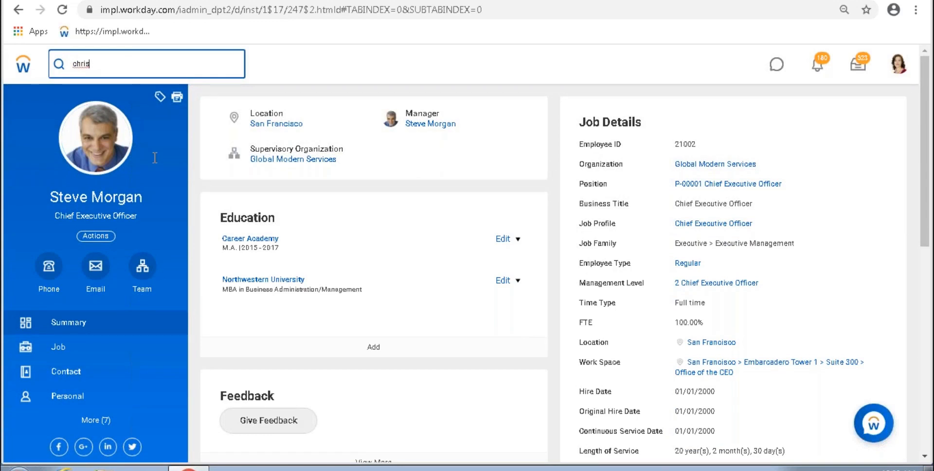
{"action": "key", "text": "Return"}
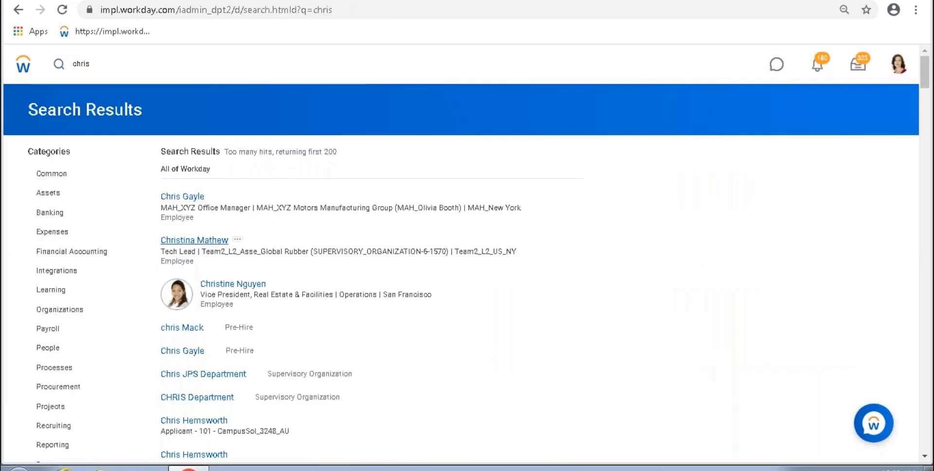
{"action": "left_click", "coordinate": [254, 284]}
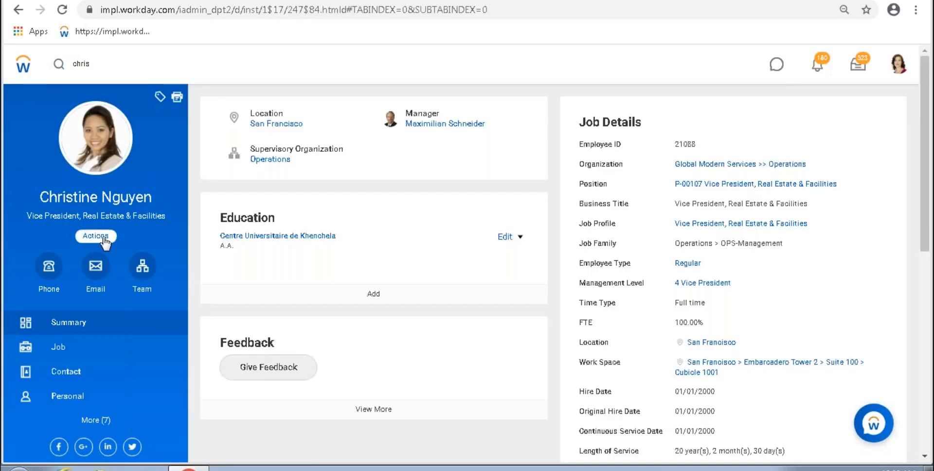
Start a Request Compensation Change for this employee with the effective date 01/01/2016.
{"action": "left_click", "coordinate": [104, 237]}
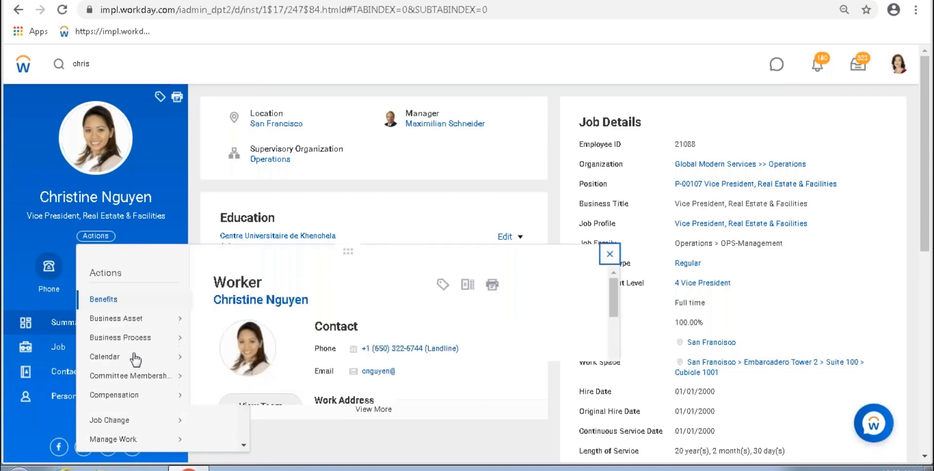
{"action": "mouse_move", "coordinate": [128, 407]}
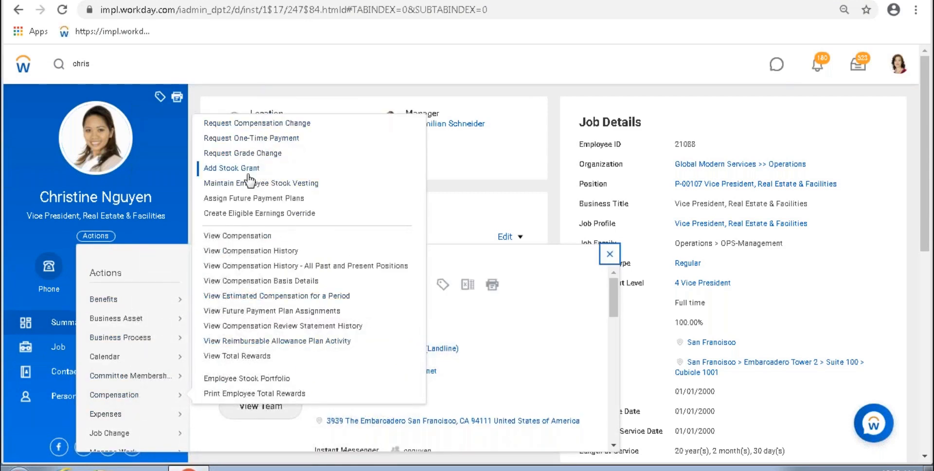
{"action": "left_click", "coordinate": [256, 126]}
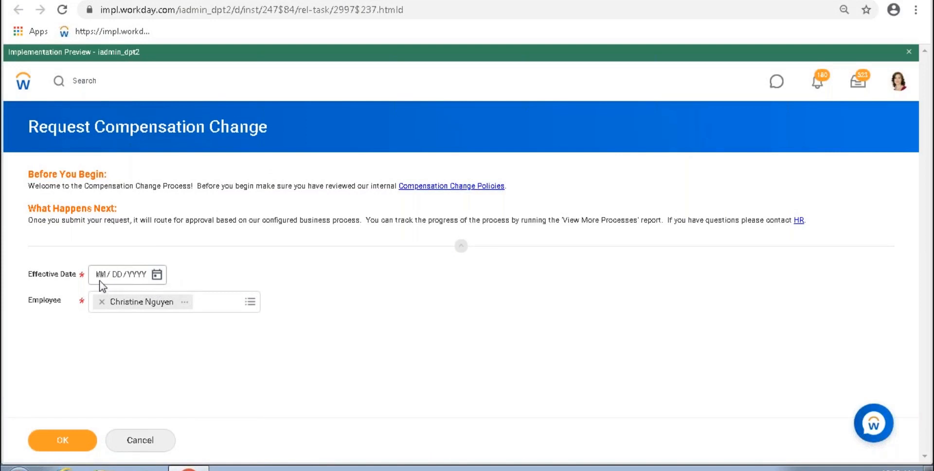
{"action": "type", "text": "01 / 01 / 2016"}
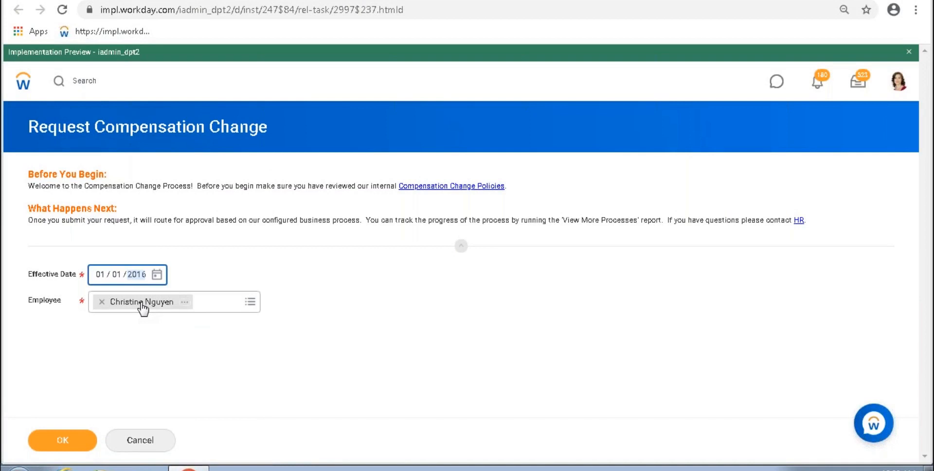
{"action": "left_click", "coordinate": [62, 440]}
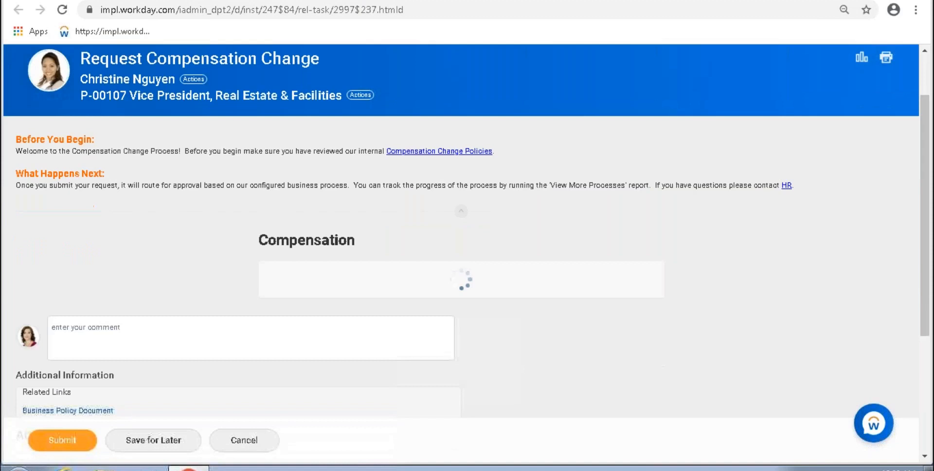
Look through the compensation change form's plan sections for a place to add a calculated plan.
{"action": "scroll", "coordinate": [446, 313], "scroll_direction": "down", "scroll_amount": 15}
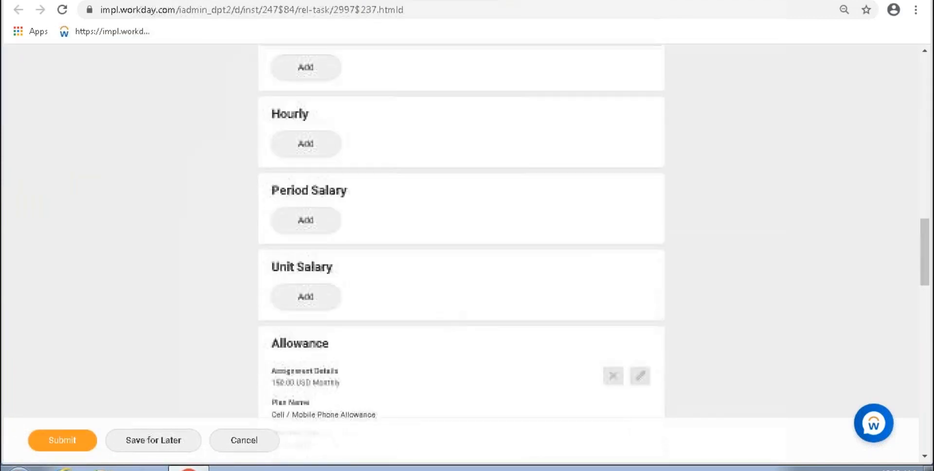
{"action": "scroll", "coordinate": [461, 231], "scroll_direction": "down", "scroll_amount": 15}
{"action": "scroll", "coordinate": [461, 231], "scroll_direction": "up", "scroll_amount": 8}
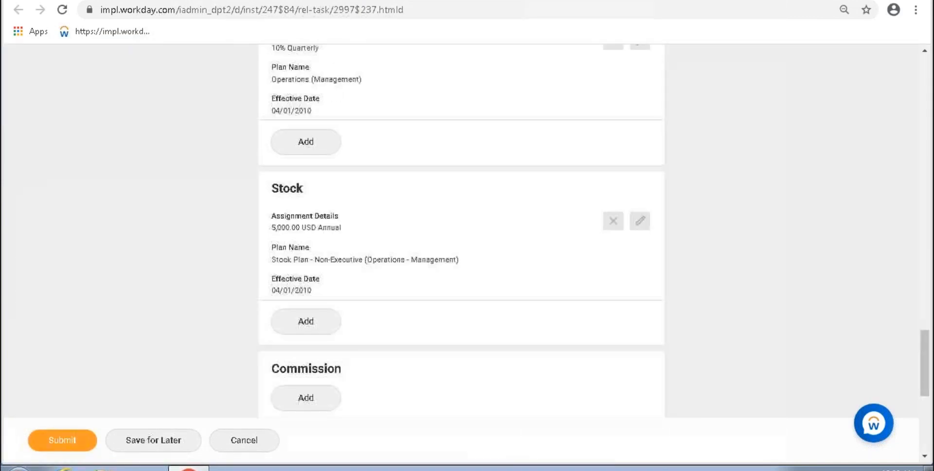
{"action": "scroll", "coordinate": [452, 312], "scroll_direction": "up", "scroll_amount": 3}
{"action": "scroll", "coordinate": [452, 311], "scroll_direction": "up", "scroll_amount": 4}
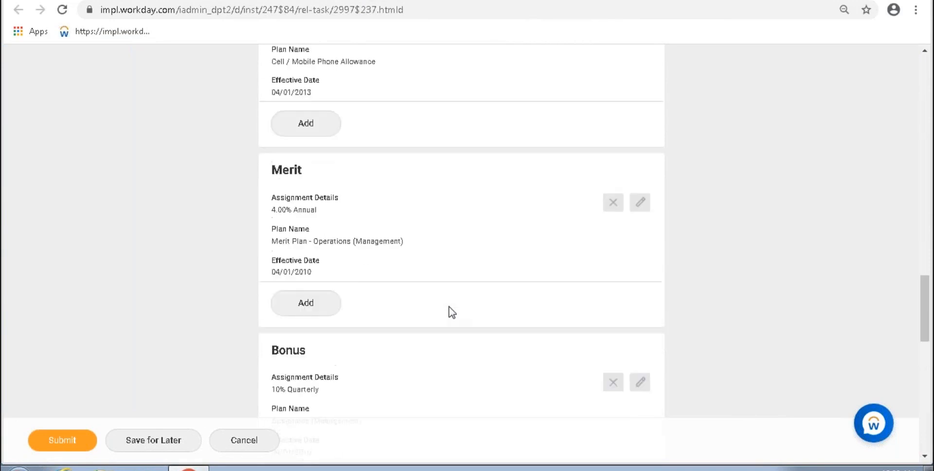
{"action": "scroll", "coordinate": [452, 312], "scroll_direction": "up", "scroll_amount": 10}
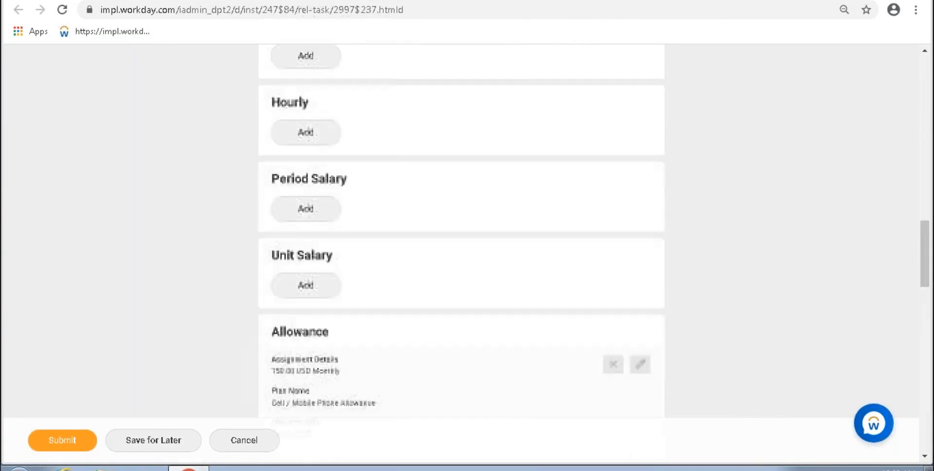
{"action": "scroll", "coordinate": [451, 312], "scroll_direction": "up", "scroll_amount": 10}
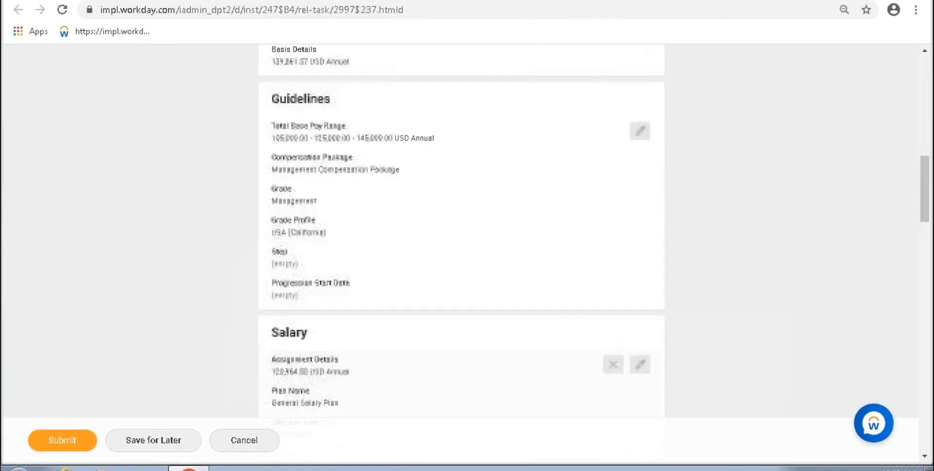
{"action": "scroll", "coordinate": [433, 293], "scroll_direction": "down", "scroll_amount": 7}
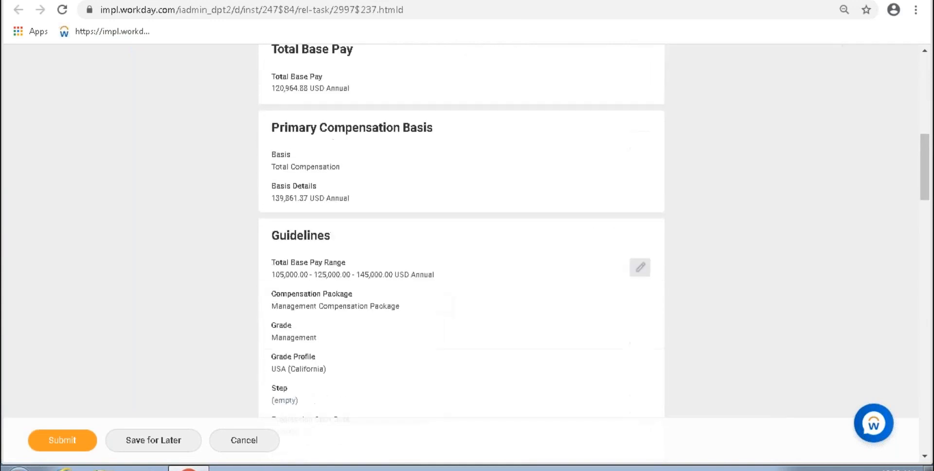
{"action": "scroll", "coordinate": [388, 292], "scroll_direction": "down", "scroll_amount": 8}
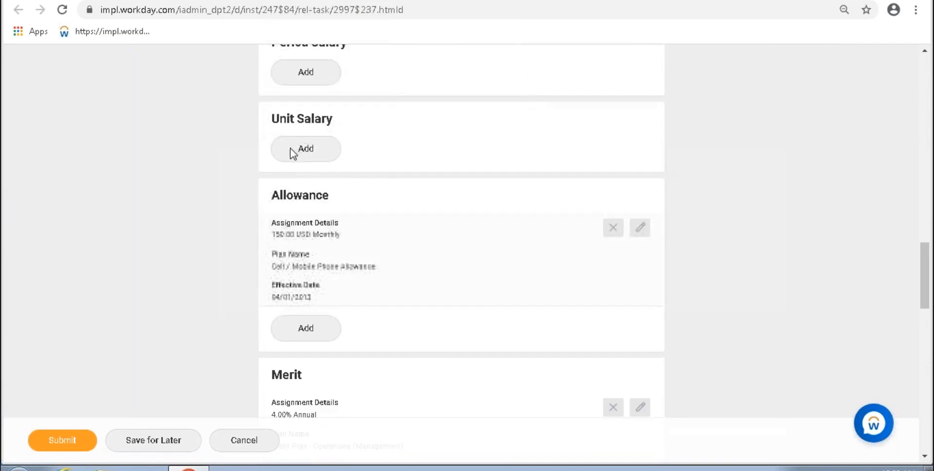
{"action": "scroll", "coordinate": [334, 296], "scroll_direction": "down", "scroll_amount": 3}
{"action": "scroll", "coordinate": [334, 296], "scroll_direction": "down", "scroll_amount": 7}
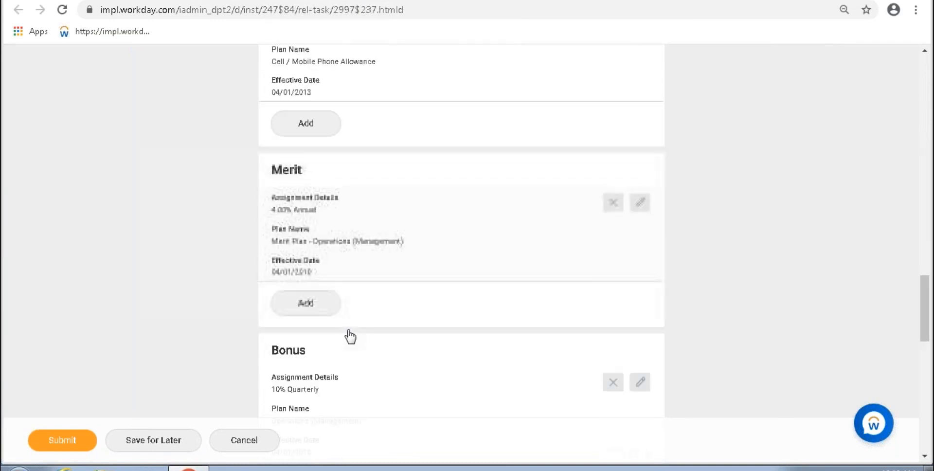
{"action": "scroll", "coordinate": [353, 287], "scroll_direction": "down", "scroll_amount": 4}
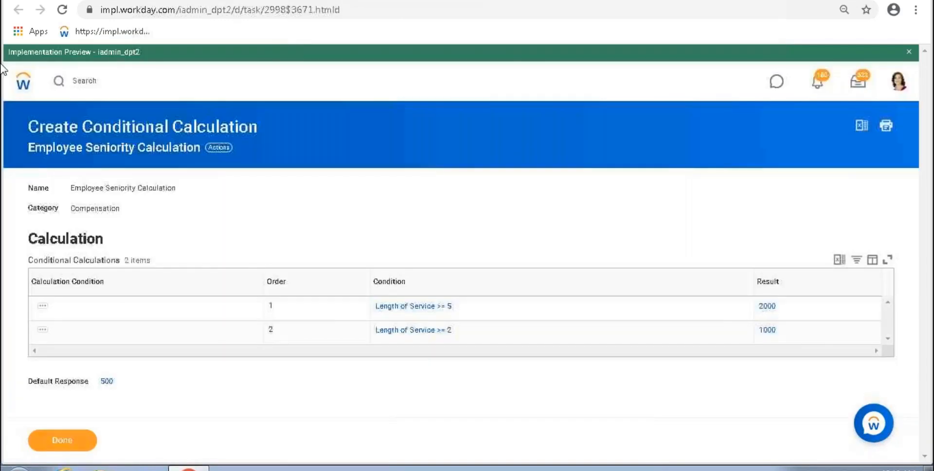
Search for "domain: calc plan" and open the Add Compensation Plans: Add Calculated domain security policy.
{"action": "left_click", "coordinate": [105, 88]}
{"action": "type", "text": "domain: calc"}
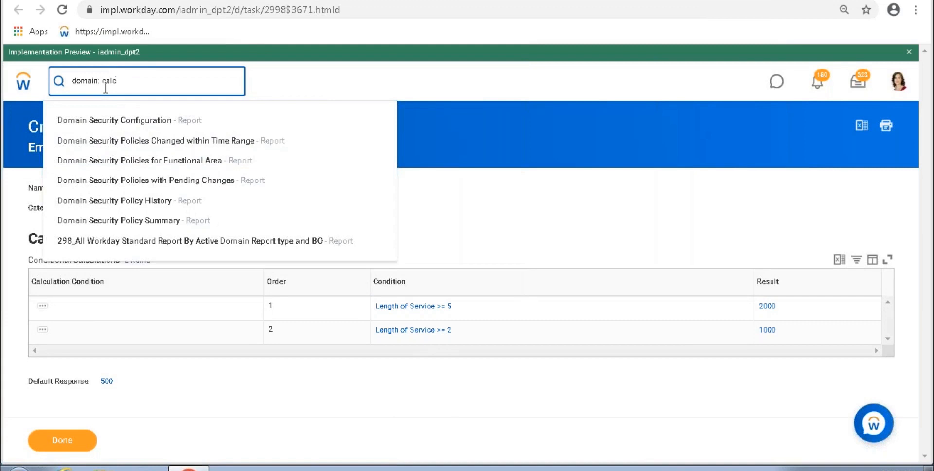
{"action": "type", "text": " p"}
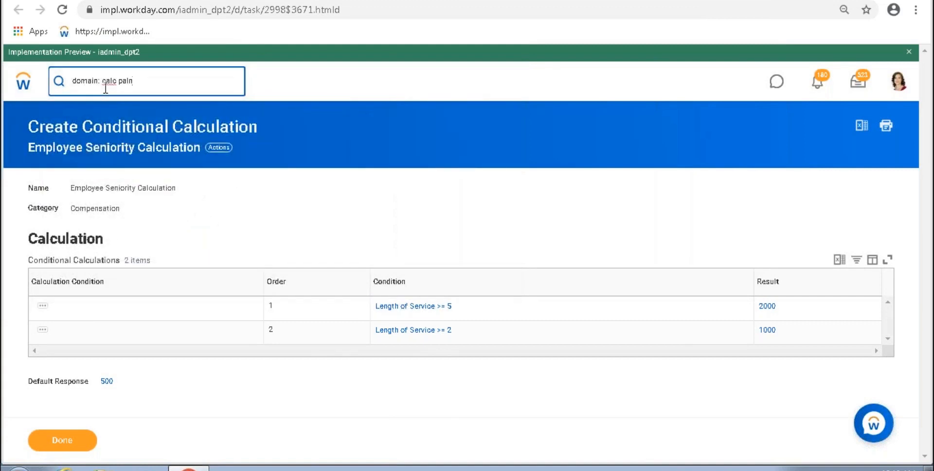
{"action": "type", "text": "aln"}
{"action": "key", "text": "Return"}
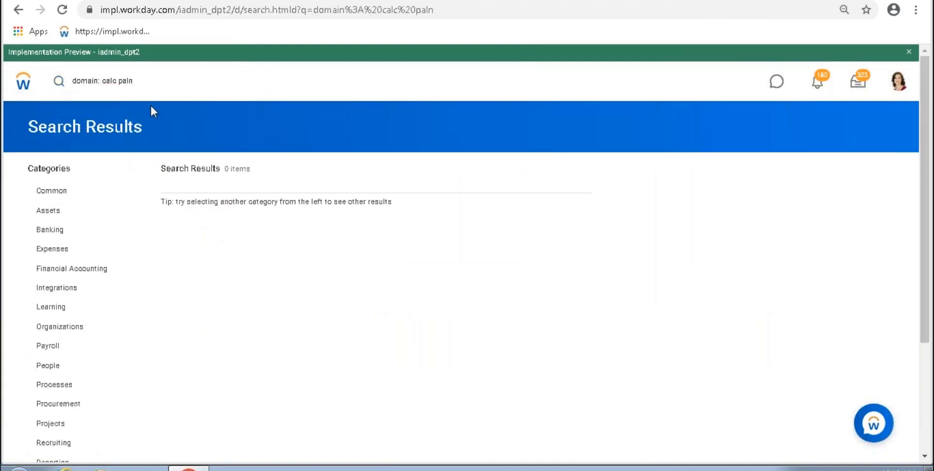
{"action": "left_click", "coordinate": [128, 81]}
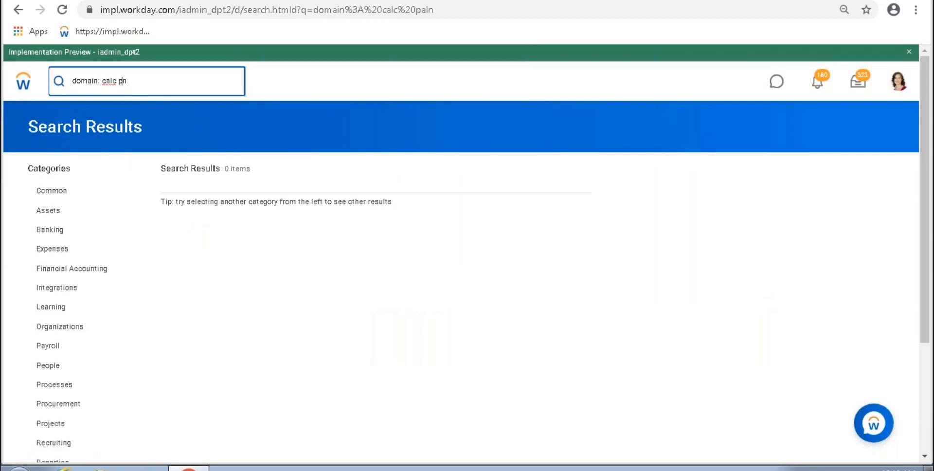
{"action": "key", "text": "Return"}
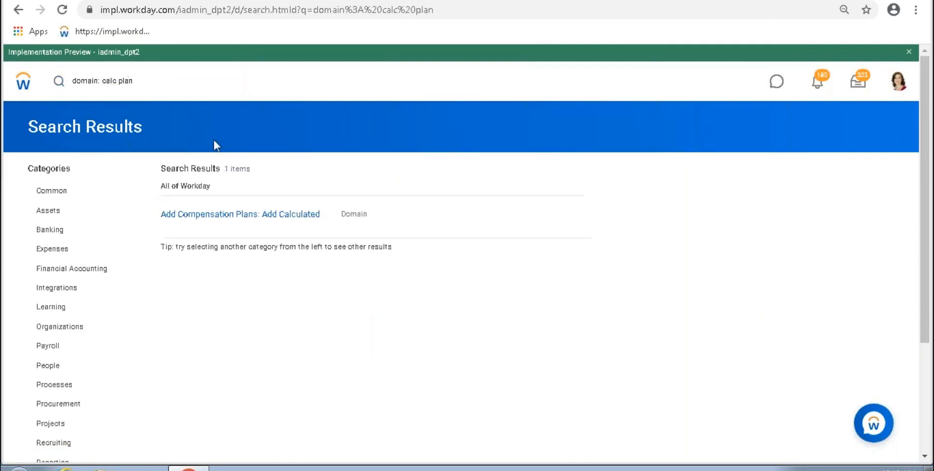
{"action": "left_click", "coordinate": [272, 214]}
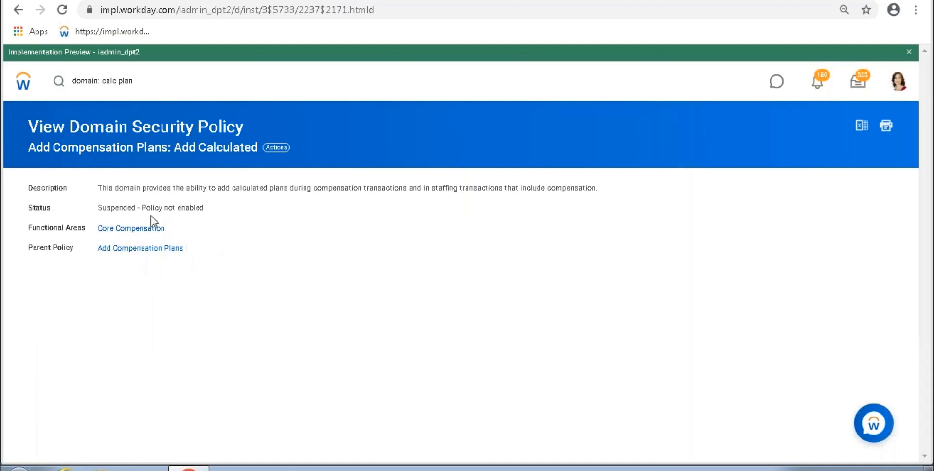
Enable the Add Compensation Plans: Add Calculated domain security policy and confirm the change.
{"action": "left_click", "coordinate": [276, 148]}
{"action": "mouse_move", "coordinate": [338, 206]}
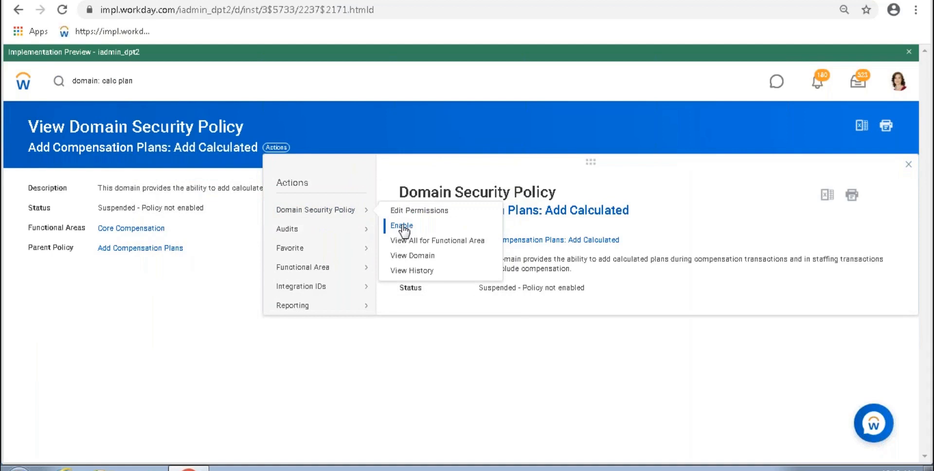
{"action": "left_click", "coordinate": [403, 228]}
{"action": "left_click", "coordinate": [72, 210]}
{"action": "left_click", "coordinate": [68, 441]}
{"action": "left_click", "coordinate": [69, 440]}
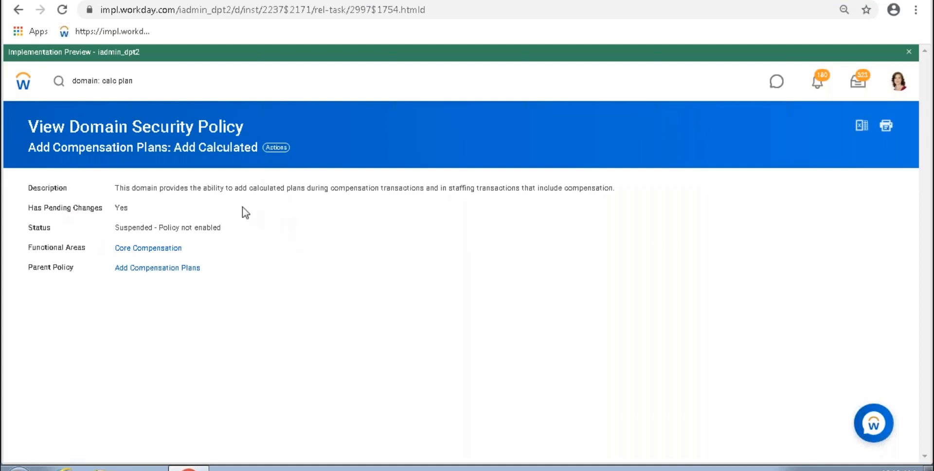
Edit the Add Calculated policy's permissions and remove the AB Senior HR Partner (Copy) and AKH_SG_Company Manager security groups.
{"action": "left_click", "coordinate": [277, 148]}
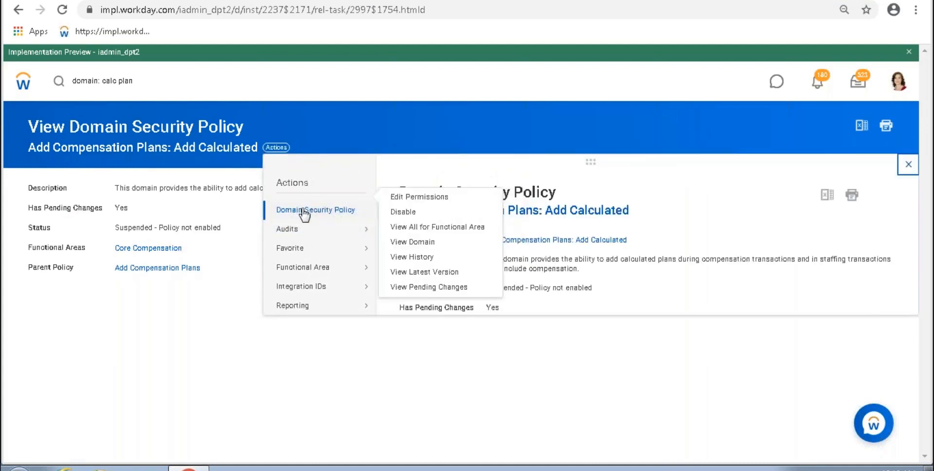
{"action": "mouse_move", "coordinate": [336, 214]}
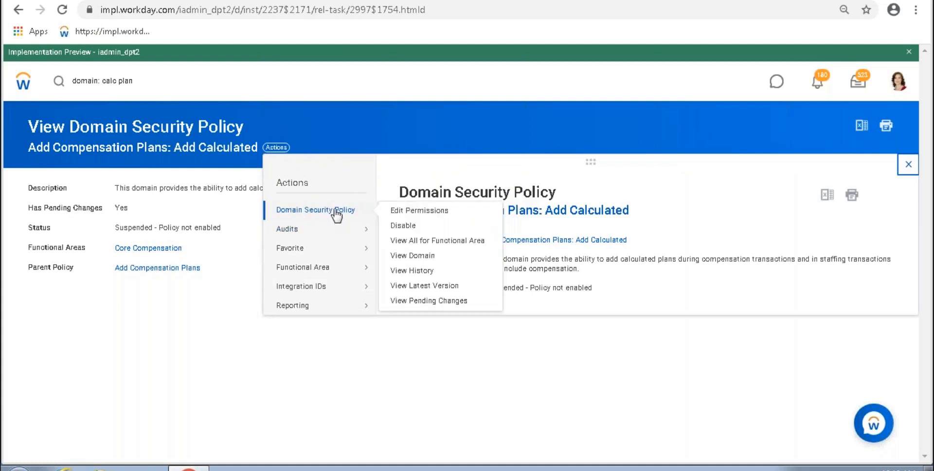
{"action": "left_click", "coordinate": [404, 211]}
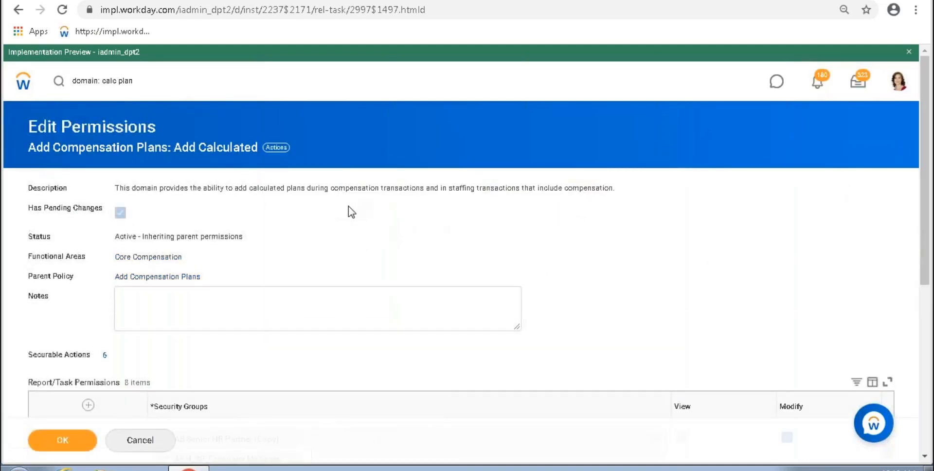
{"action": "scroll", "coordinate": [348, 206], "scroll_direction": "down", "scroll_amount": 5}
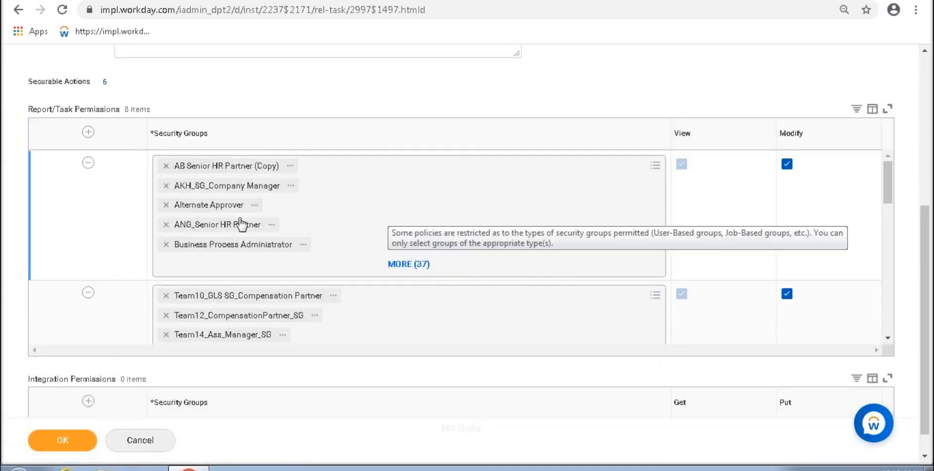
{"action": "left_click", "coordinate": [269, 264]}
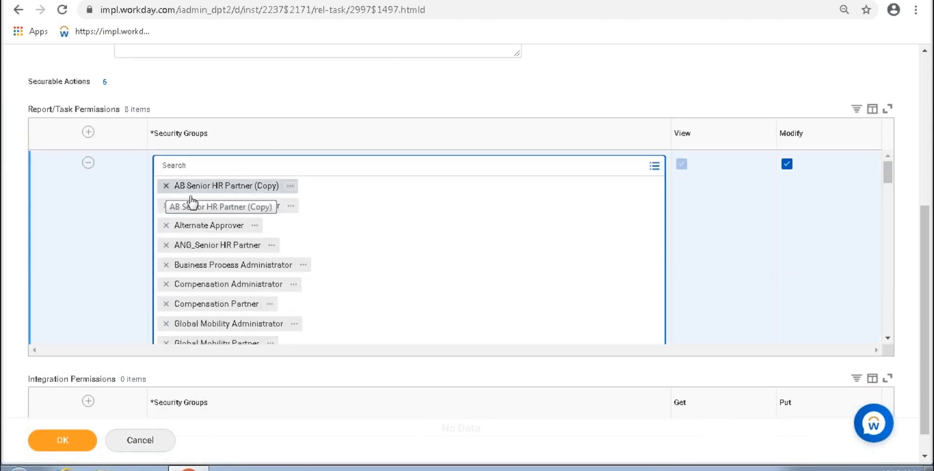
{"action": "left_click", "coordinate": [165, 185]}
{"action": "scroll", "coordinate": [193, 214], "scroll_direction": "up", "scroll_amount": 3}
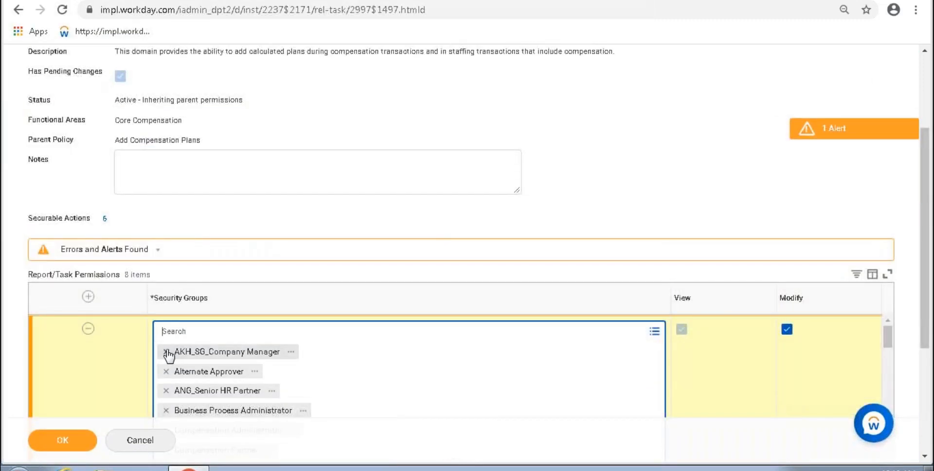
{"action": "scroll", "coordinate": [204, 350], "scroll_direction": "down", "scroll_amount": 2}
{"action": "scroll", "coordinate": [250, 298], "scroll_direction": "down", "scroll_amount": 10}
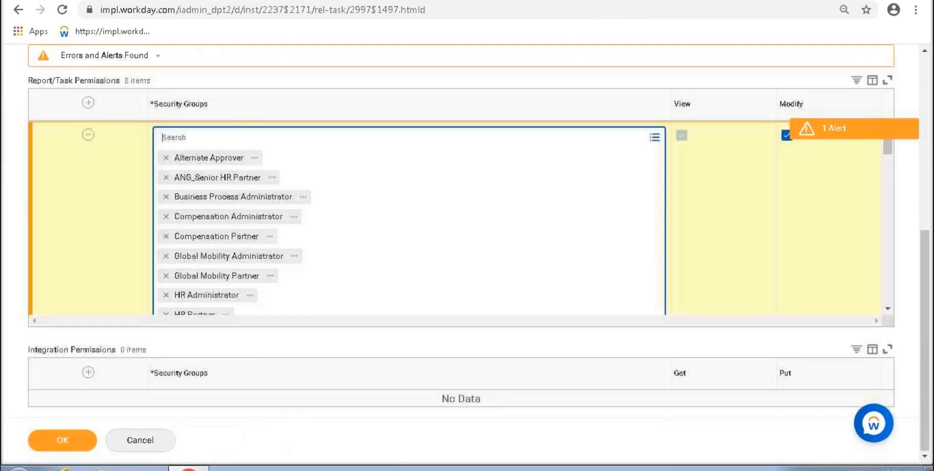
Remove the WB_06.11_JBSG and wkt2_comp_manager_SG security groups from the report/task permissions.
{"action": "scroll", "coordinate": [246, 278], "scroll_direction": "down", "scroll_amount": 5}
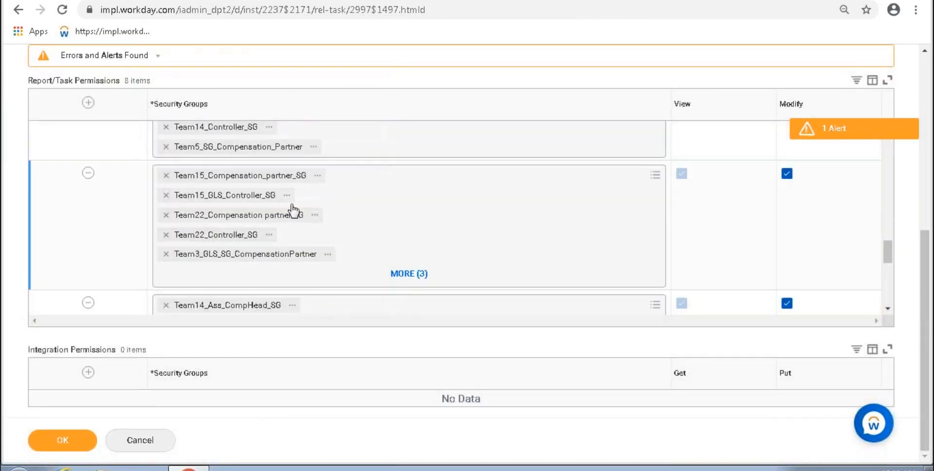
{"action": "scroll", "coordinate": [292, 208], "scroll_direction": "up", "scroll_amount": 3}
{"action": "scroll", "coordinate": [452, 73], "scroll_direction": "up", "scroll_amount": 5}
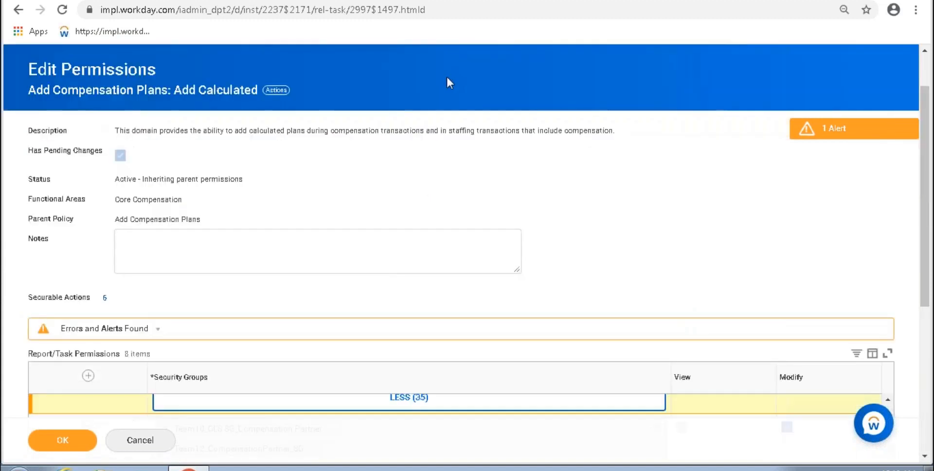
{"action": "scroll", "coordinate": [341, 195], "scroll_direction": "down", "scroll_amount": 4}
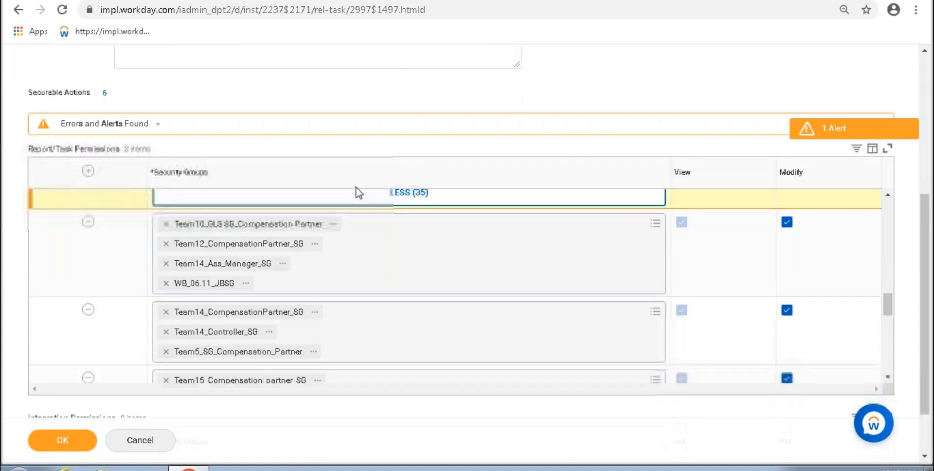
{"action": "left_click", "coordinate": [165, 284]}
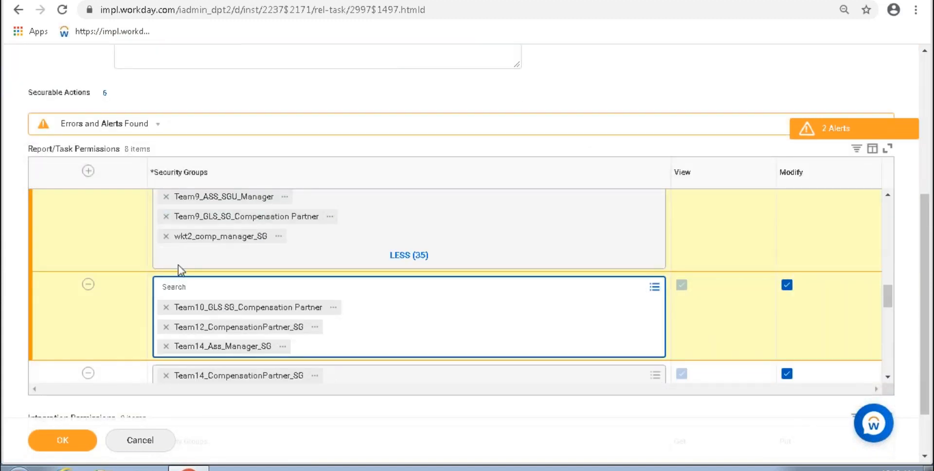
{"action": "left_click", "coordinate": [166, 236]}
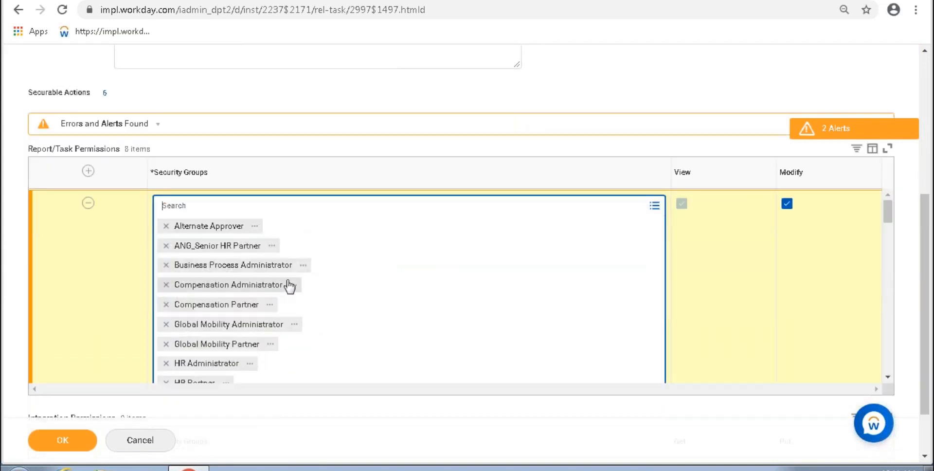
Remove the HR Partner (Copy) security group and save the policy's permissions.
{"action": "scroll", "coordinate": [291, 283], "scroll_direction": "down", "scroll_amount": 3}
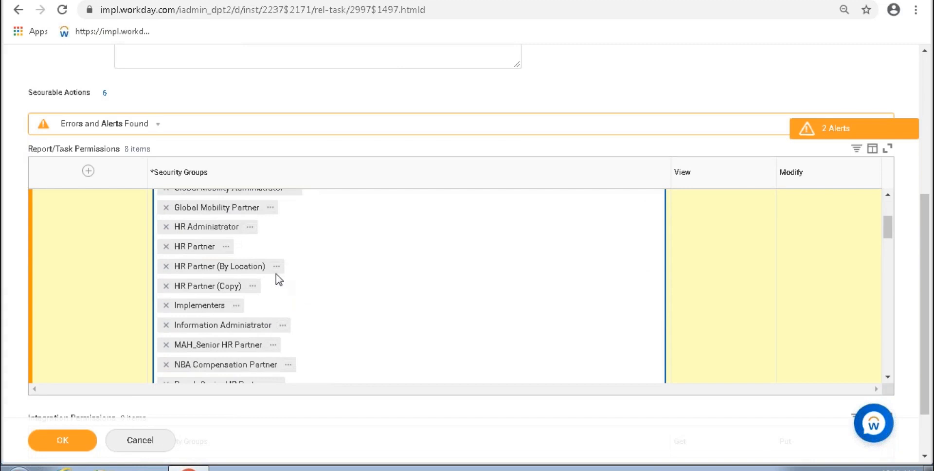
{"action": "left_click", "coordinate": [166, 286]}
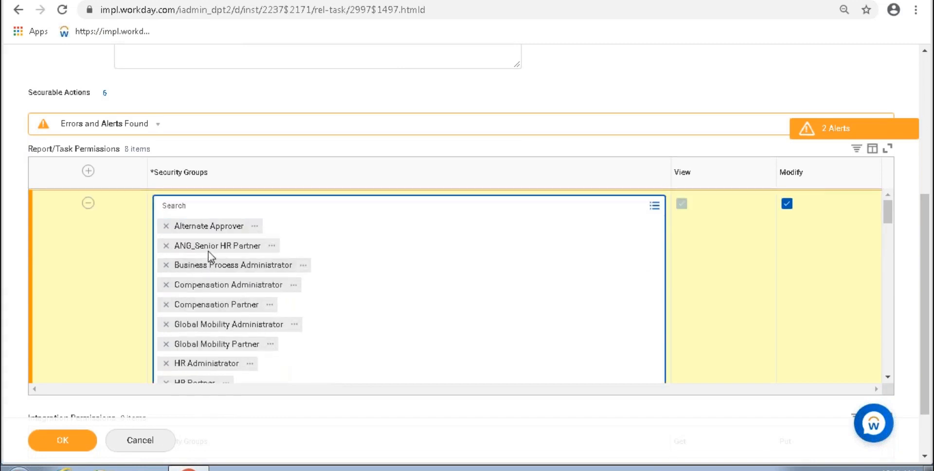
{"action": "left_click", "coordinate": [81, 444]}
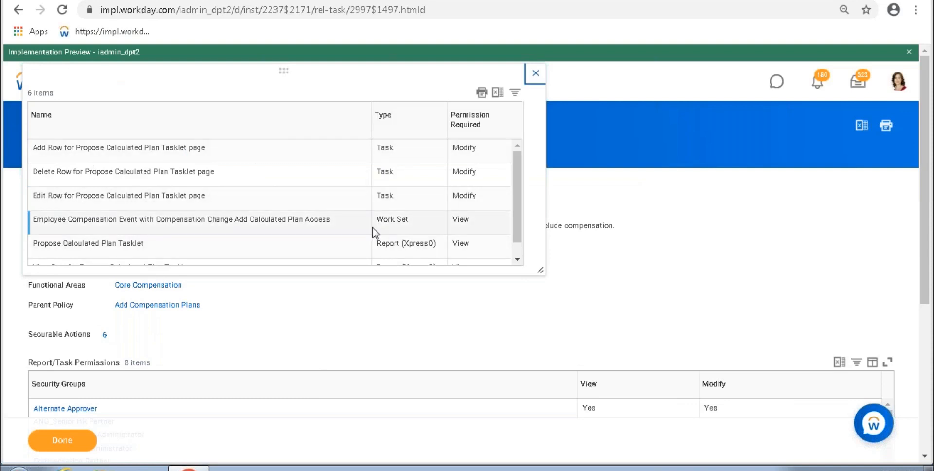
Examine which Propose Calculated Plan tasklet items the policy's securable actions cover and finish viewing the permissions.
{"action": "left_click_drag", "start_coordinate": [539, 269], "coordinate": [614, 421]}
{"action": "left_click_drag", "start_coordinate": [65, 147], "coordinate": [153, 147]}
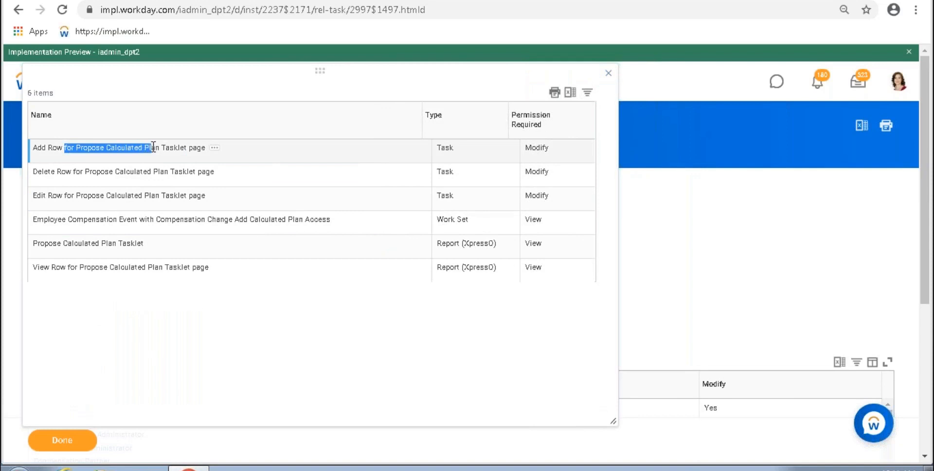
{"action": "left_click_drag", "start_coordinate": [62, 244], "coordinate": [120, 245]}
{"action": "left_click_drag", "start_coordinate": [80, 268], "coordinate": [162, 268]}
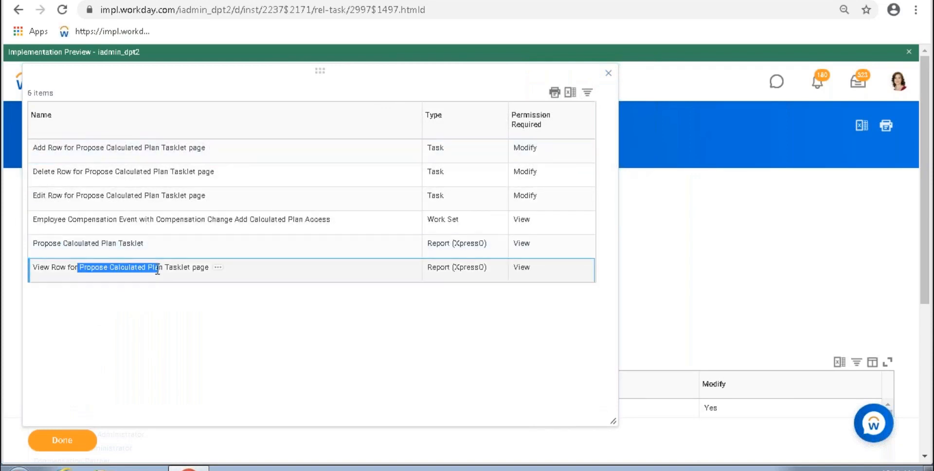
{"action": "left_click", "coordinate": [60, 441]}
Search for "act pend sec pol change" and open the Activate Pending Security Policy Changes task.
{"action": "left_click_drag", "start_coordinate": [134, 81], "coordinate": [26, 96]}
{"action": "type", "text": "act pend sec pol change"}
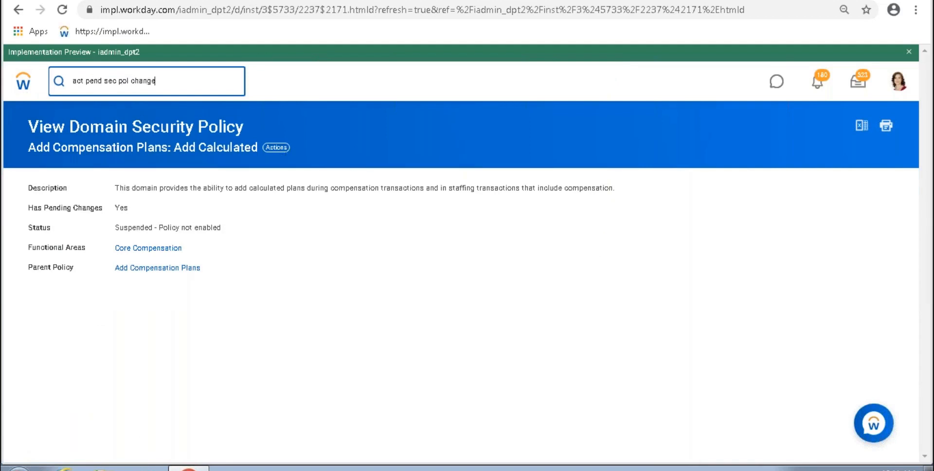
{"action": "key", "text": "Return"}
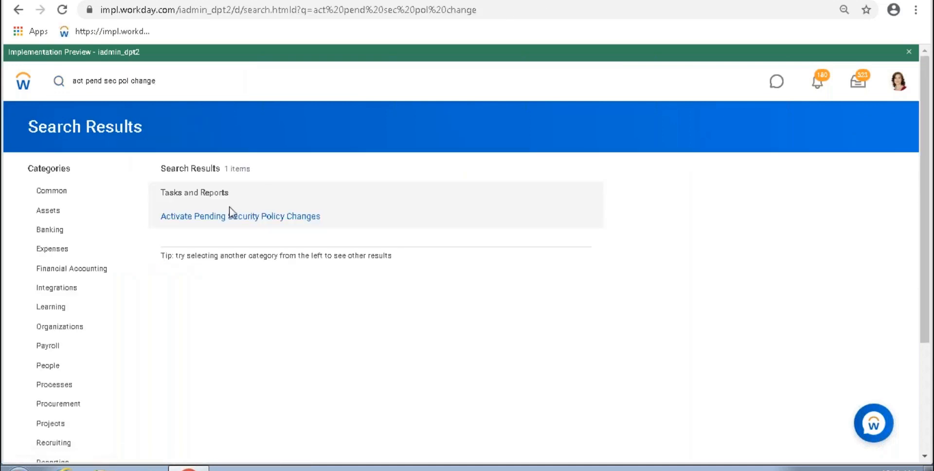
{"action": "left_click", "coordinate": [354, 223]}
Enter the comment "ok" and confirm the activation of the pending security policy changes.
{"action": "left_click", "coordinate": [191, 273]}
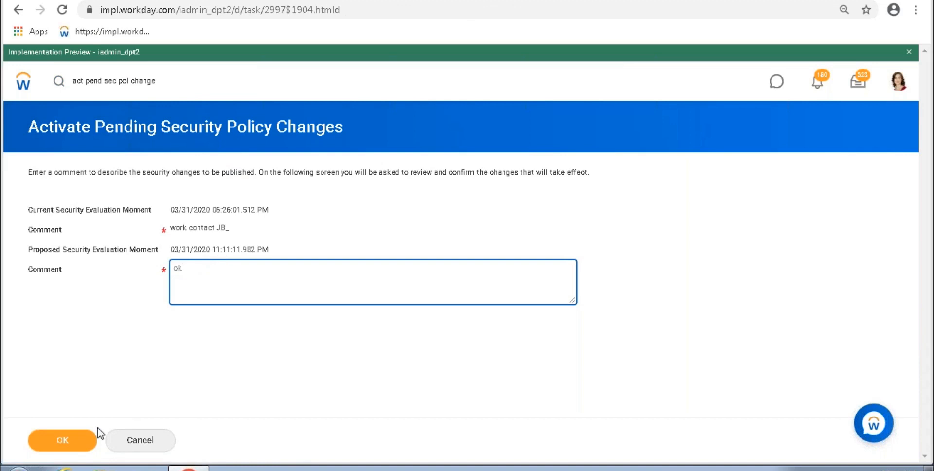
{"action": "left_click", "coordinate": [87, 439]}
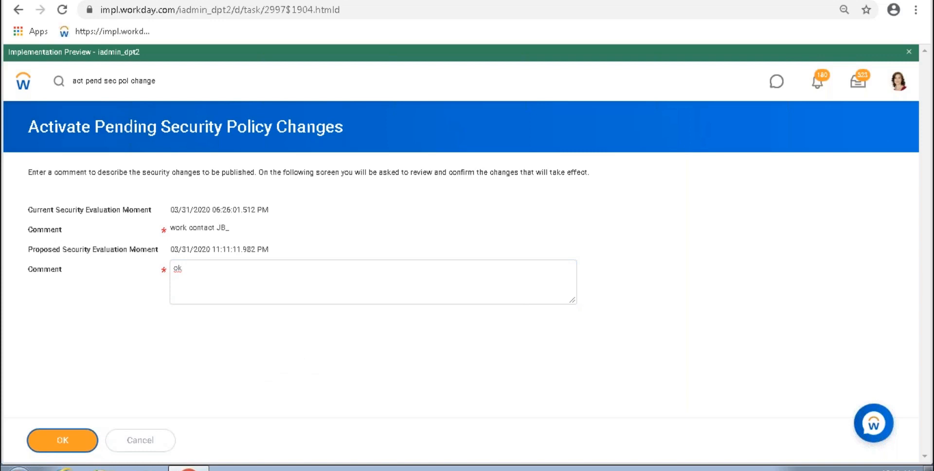
{"action": "left_click", "coordinate": [176, 269]}
{"action": "left_click", "coordinate": [62, 444]}
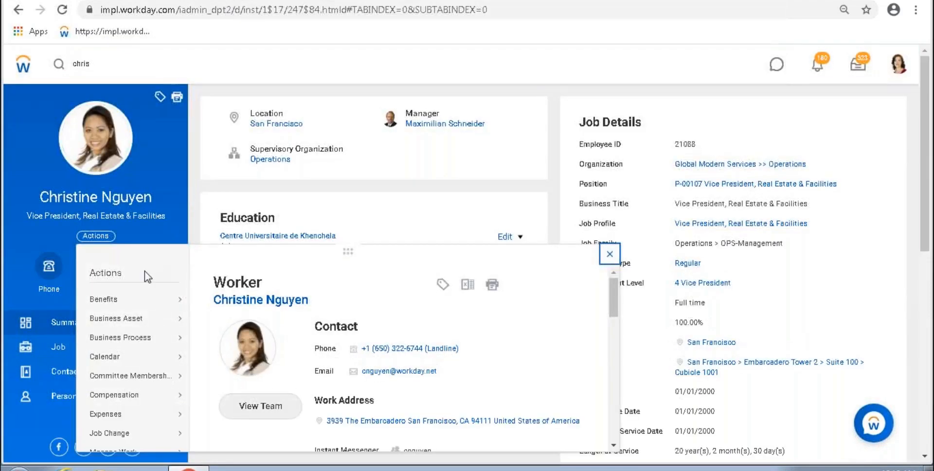
Start a new Request Compensation Change from the employee's profile with the effective date 01/01/2016.
{"action": "mouse_move", "coordinate": [117, 327]}
{"action": "mouse_move", "coordinate": [111, 397]}
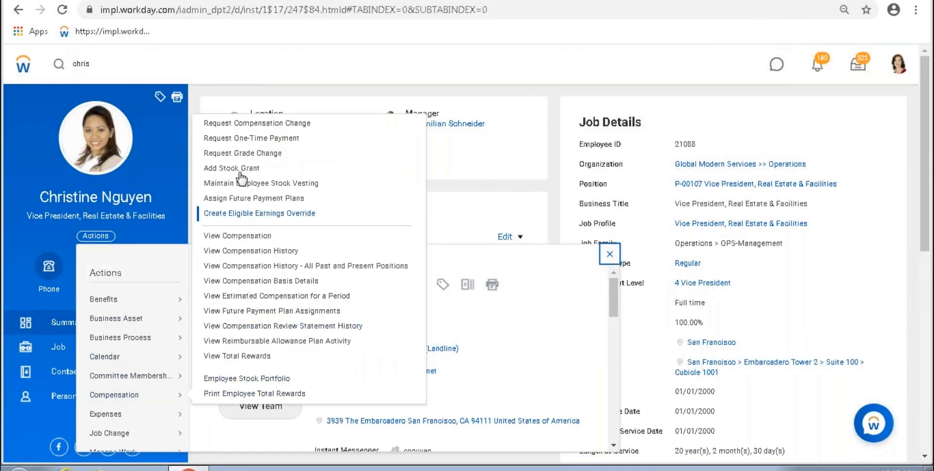
{"action": "left_click", "coordinate": [267, 124]}
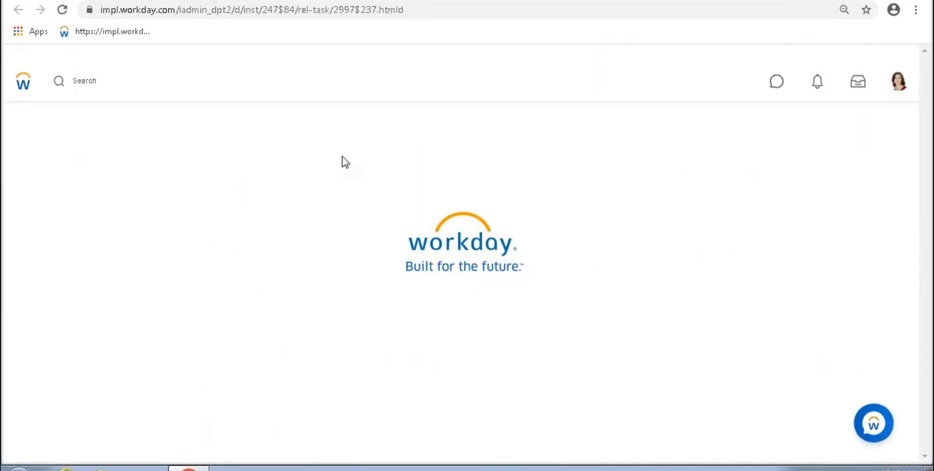
{"action": "type", "text": "0101"}
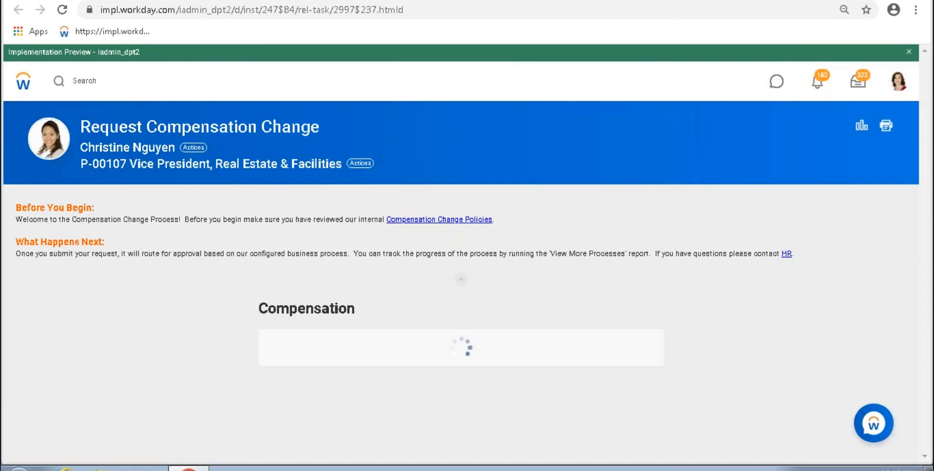
Add a new plan entry to the Other section of the compensation change form.
{"action": "scroll", "coordinate": [461, 252], "scroll_direction": "down", "scroll_amount": 3}
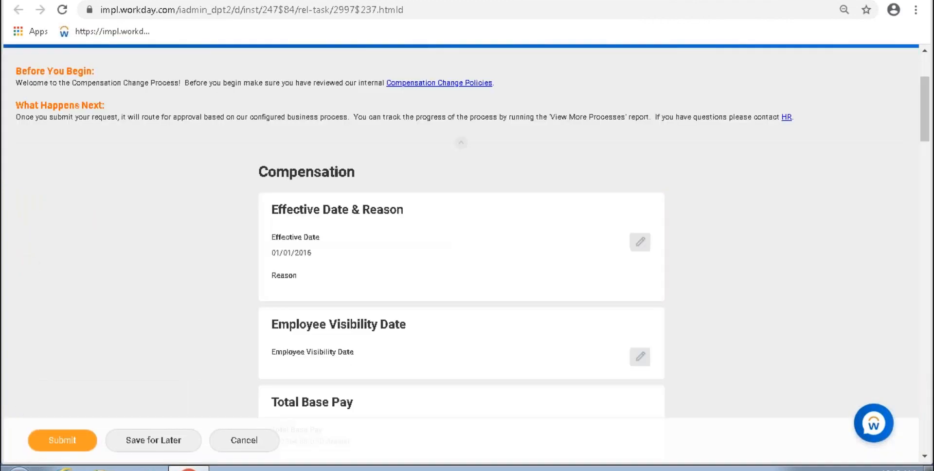
{"action": "scroll", "coordinate": [461, 253], "scroll_direction": "down", "scroll_amount": 15}
{"action": "scroll", "coordinate": [332, 302], "scroll_direction": "down", "scroll_amount": 14}
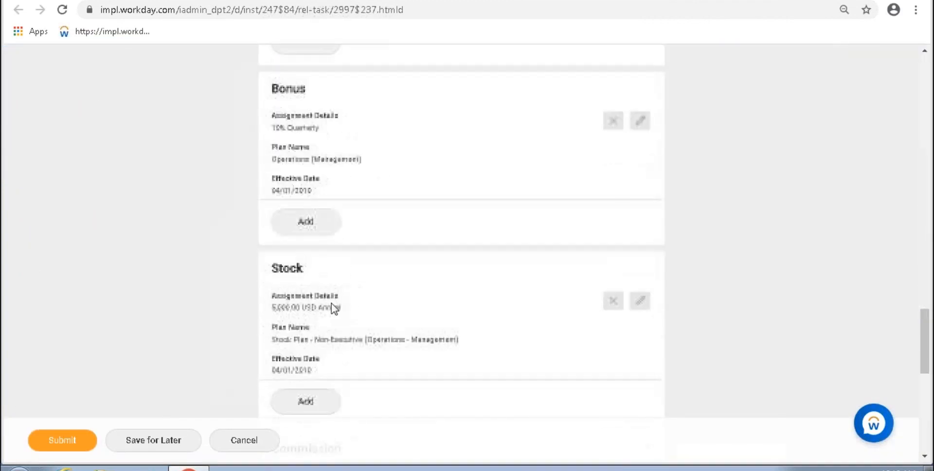
{"action": "scroll", "coordinate": [393, 311], "scroll_direction": "down", "scroll_amount": 1}
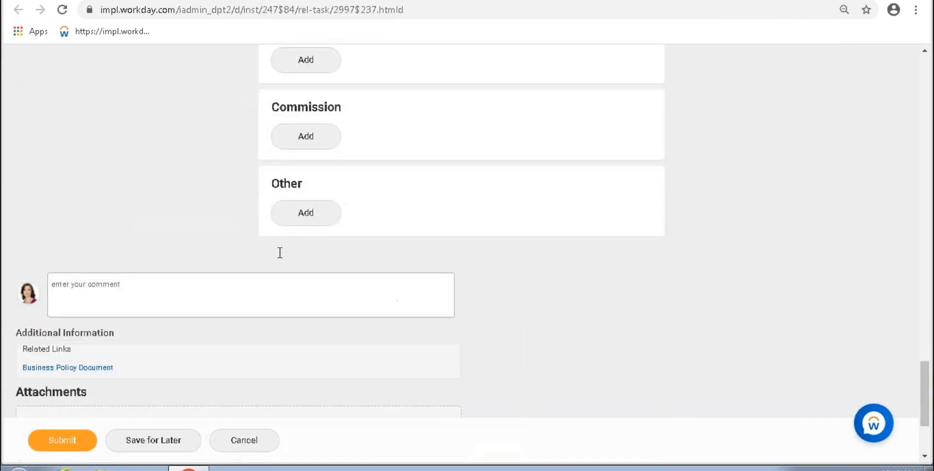
{"action": "left_click", "coordinate": [320, 216]}
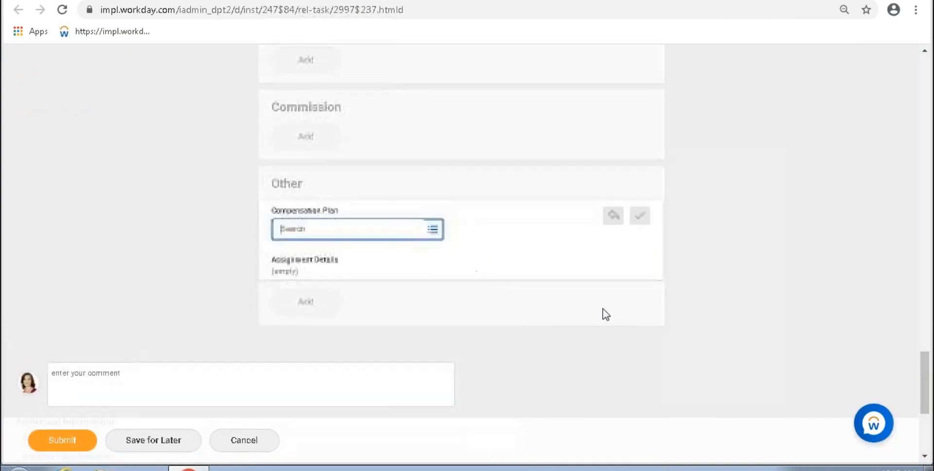
Copy the Employee Seniority Allowance name from the calculated plan's page and assign it as the compensation plan in the Other entry.
{"action": "left_click_drag", "start_coordinate": [277, 208], "coordinate": [317, 210]}
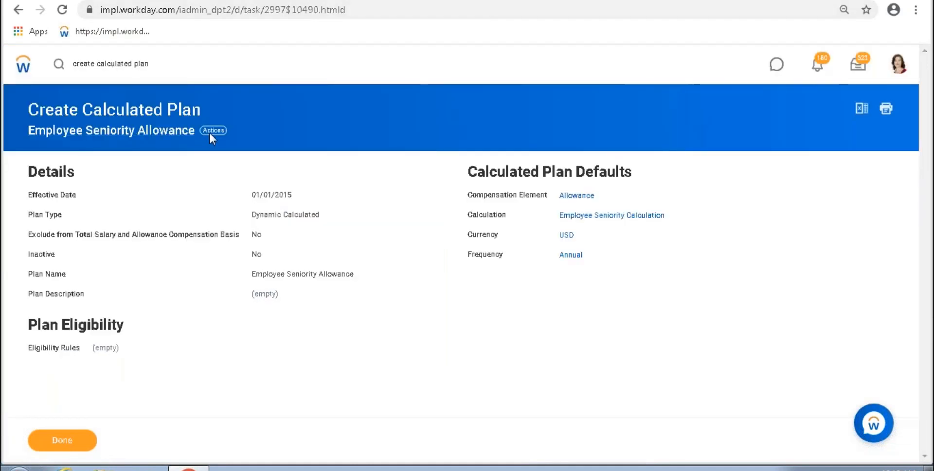
{"action": "right_click", "coordinate": [210, 132]}
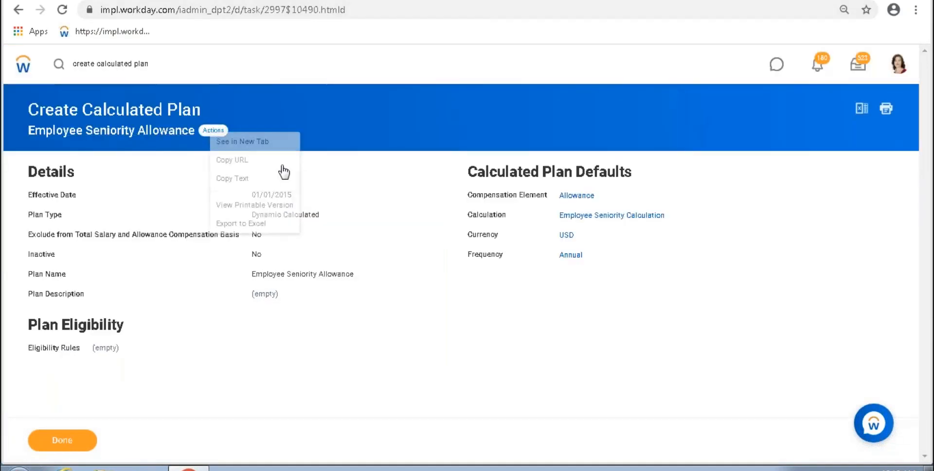
{"action": "left_click", "coordinate": [251, 179]}
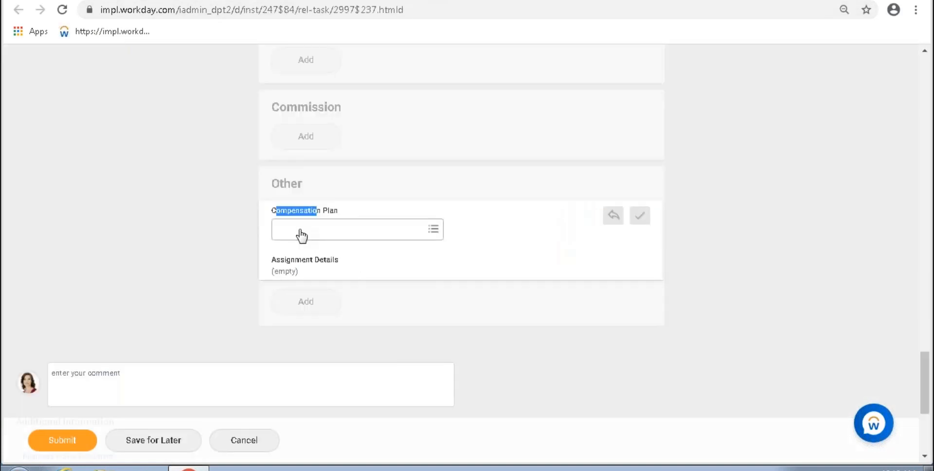
{"action": "left_click", "coordinate": [302, 234]}
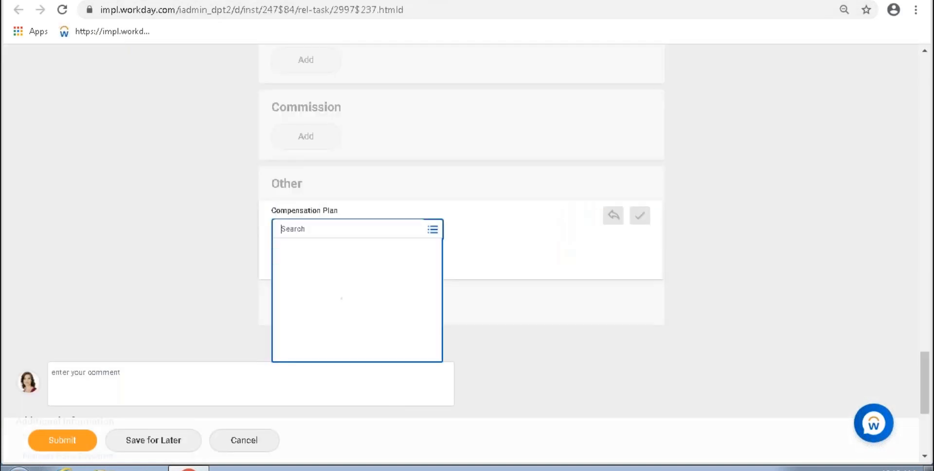
{"action": "key", "text": "ctrl+v"}
{"action": "key", "text": "Return"}
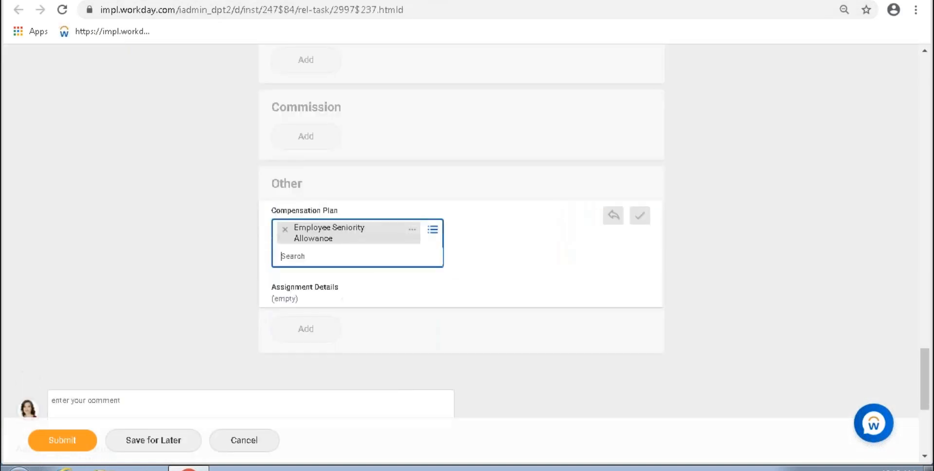
{"action": "left_click", "coordinate": [767, 331]}
{"action": "key", "text": "Return"}
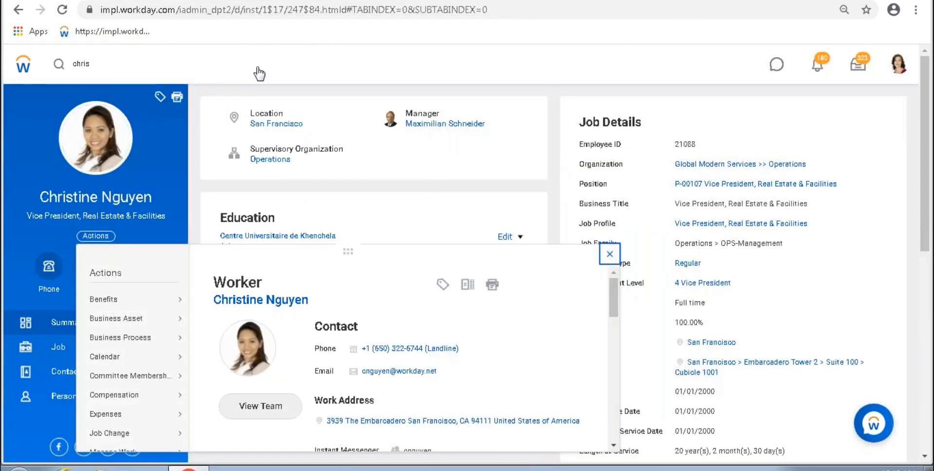
Close the employee's related actions preview and check the Hire Date in the profile's job details.
{"action": "left_click", "coordinate": [258, 73]}
{"action": "left_click", "coordinate": [64, 355]}
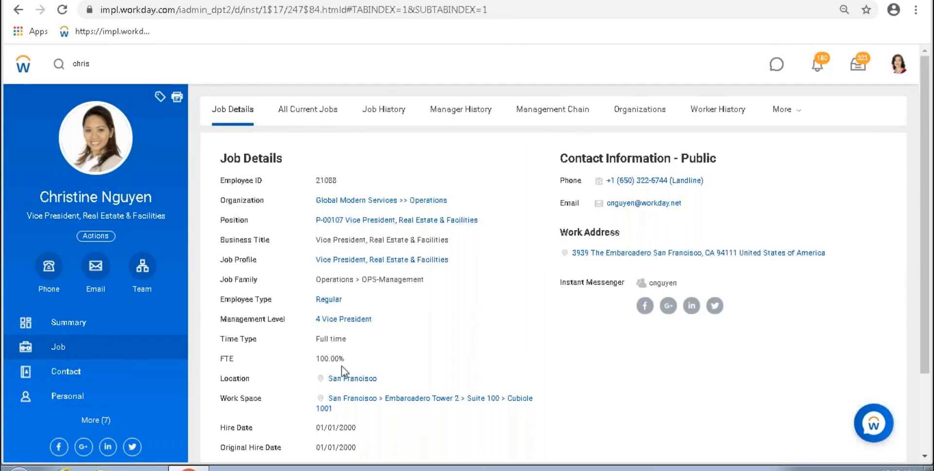
{"action": "left_click_drag", "start_coordinate": [340, 427], "coordinate": [356, 426]}
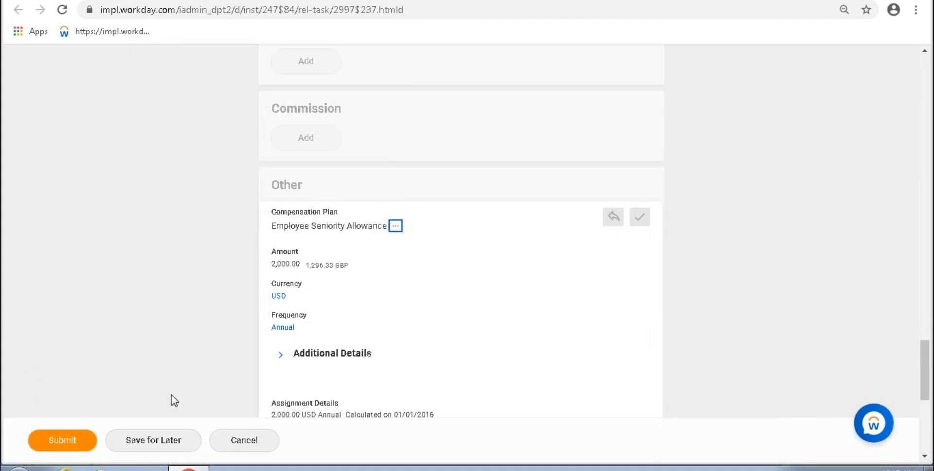
Try to submit the compensation change request and read the details of the reported issue.
{"action": "scroll", "coordinate": [171, 395], "scroll_direction": "down", "scroll_amount": 5}
{"action": "left_click", "coordinate": [93, 439]}
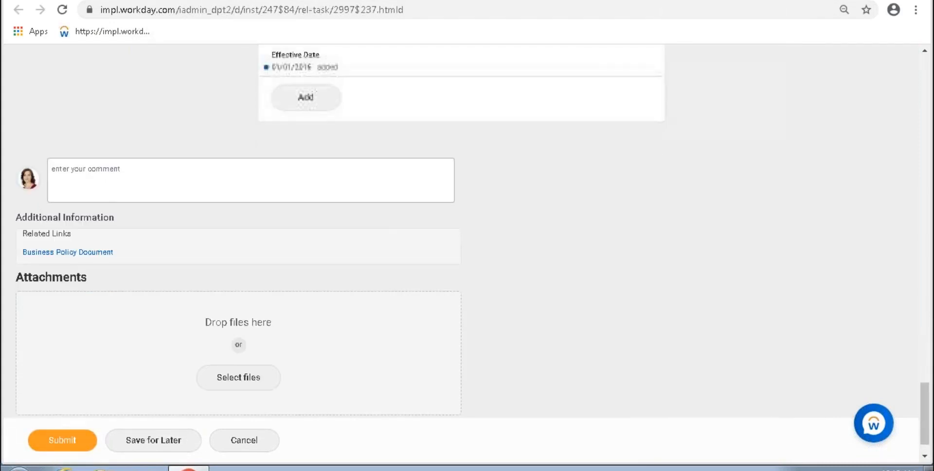
{"action": "left_click", "coordinate": [885, 122]}
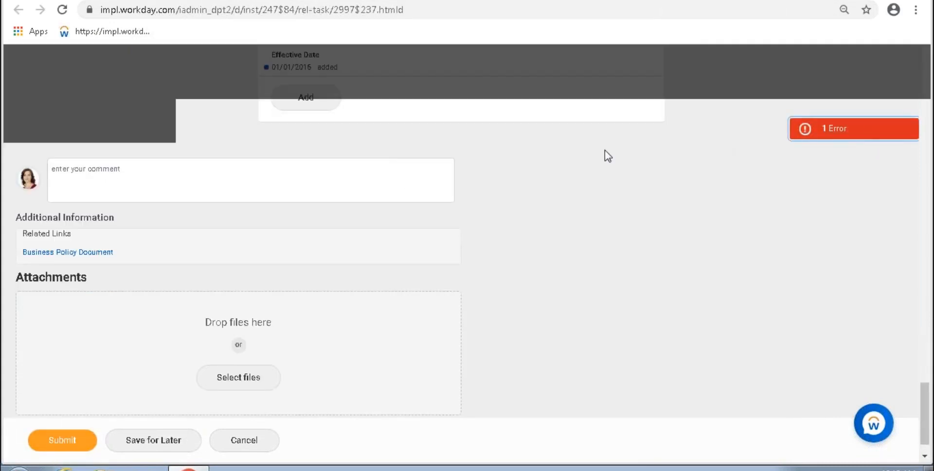
{"action": "left_click_drag", "start_coordinate": [424, 271], "coordinate": [464, 272]}
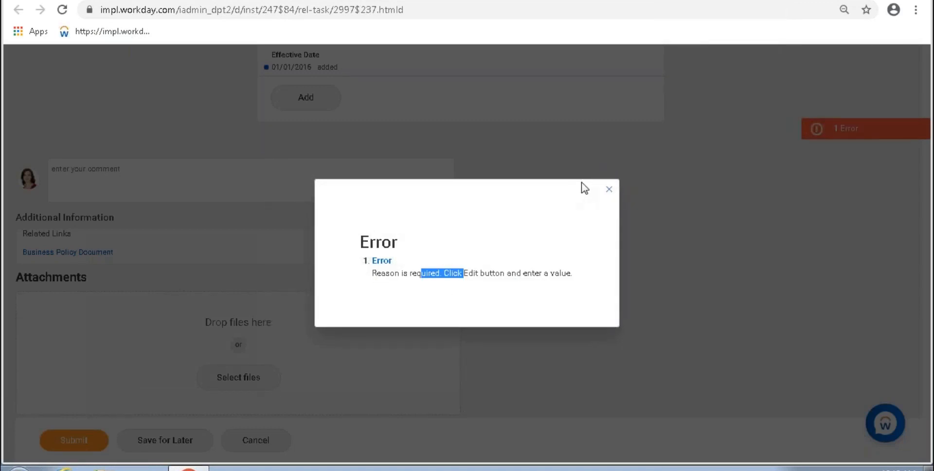
{"action": "left_click", "coordinate": [608, 189]}
Set the compensation change reason to Adjustment > Plan Assignment and submit the request.
{"action": "scroll", "coordinate": [569, 299], "scroll_direction": "up", "scroll_amount": 5}
{"action": "scroll", "coordinate": [570, 299], "scroll_direction": "up", "scroll_amount": 15}
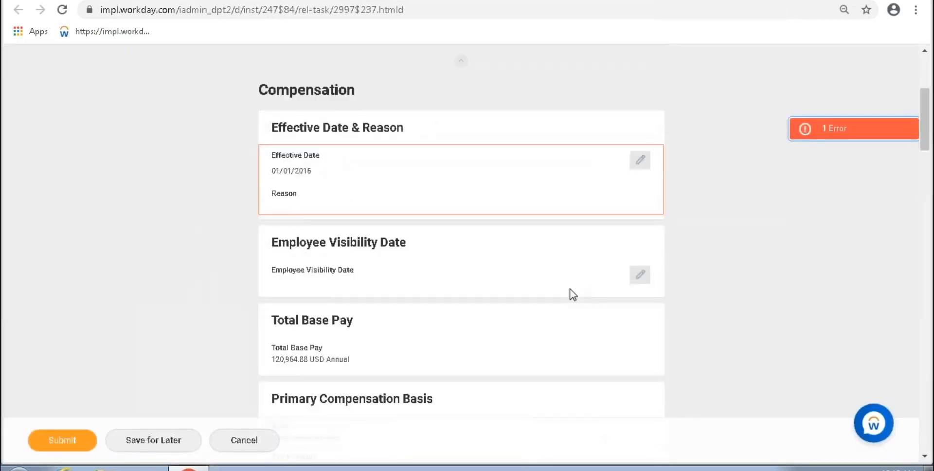
{"action": "scroll", "coordinate": [340, 351], "scroll_direction": "down", "scroll_amount": 4}
{"action": "left_click", "coordinate": [302, 209]}
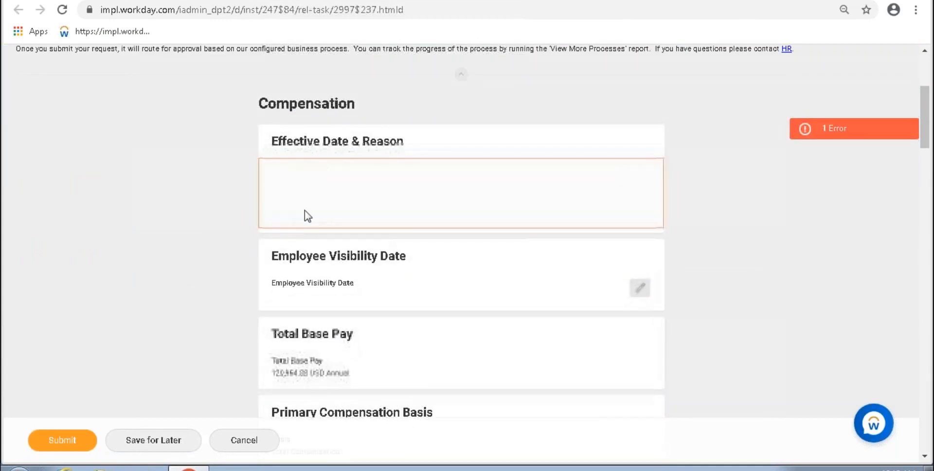
{"action": "left_click", "coordinate": [431, 232]}
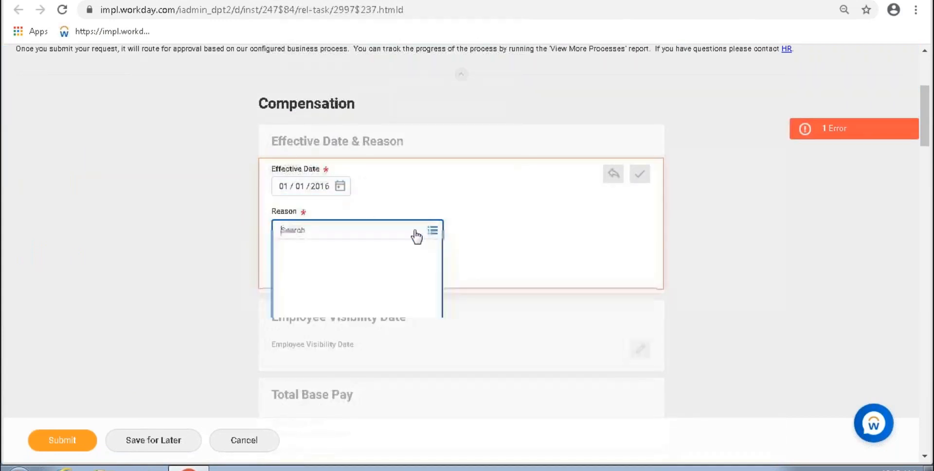
{"action": "left_click", "coordinate": [388, 256]}
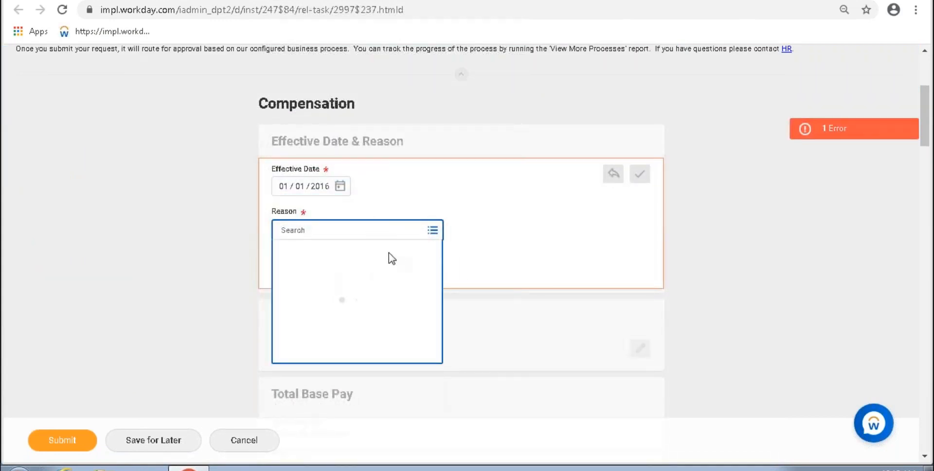
{"action": "left_click", "coordinate": [365, 278]}
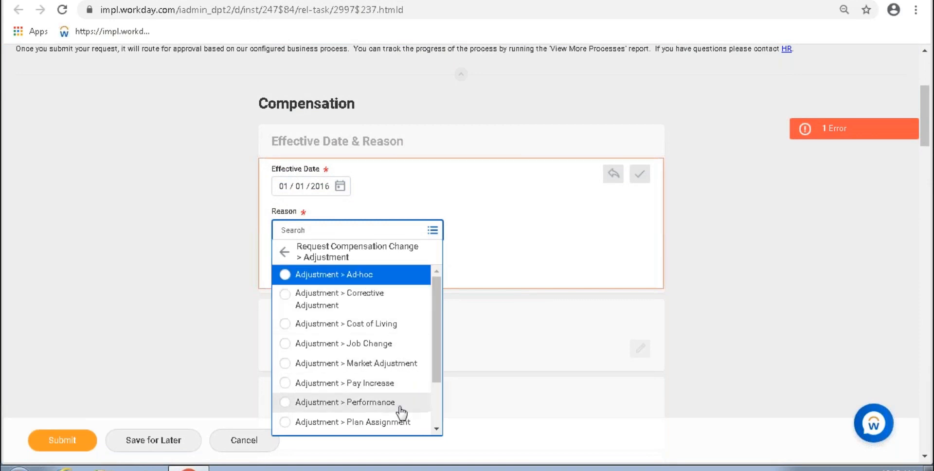
{"action": "left_click", "coordinate": [383, 422]}
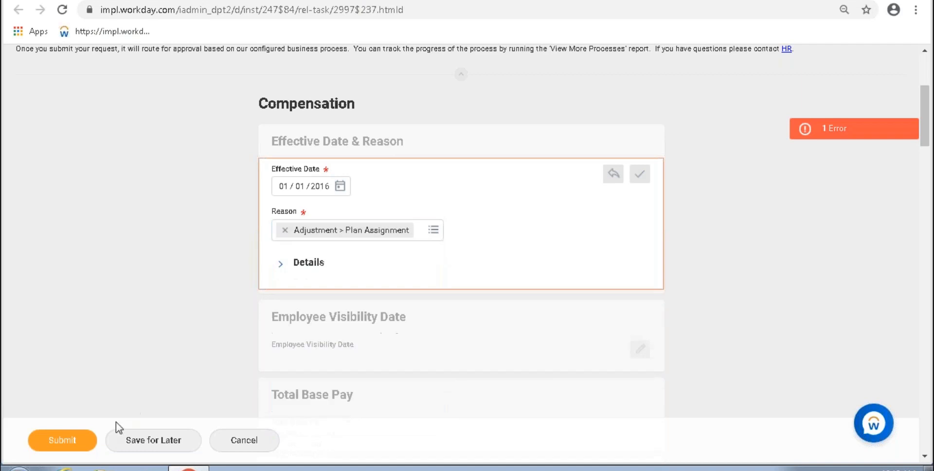
{"action": "left_click", "coordinate": [137, 434]}
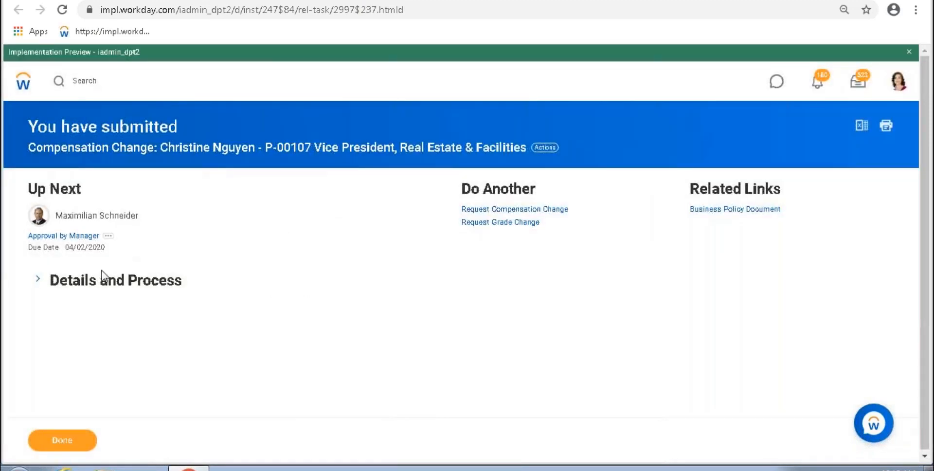
Start a proxy session as the manager who is next to approve the compensation change.
{"action": "left_click", "coordinate": [146, 215]}
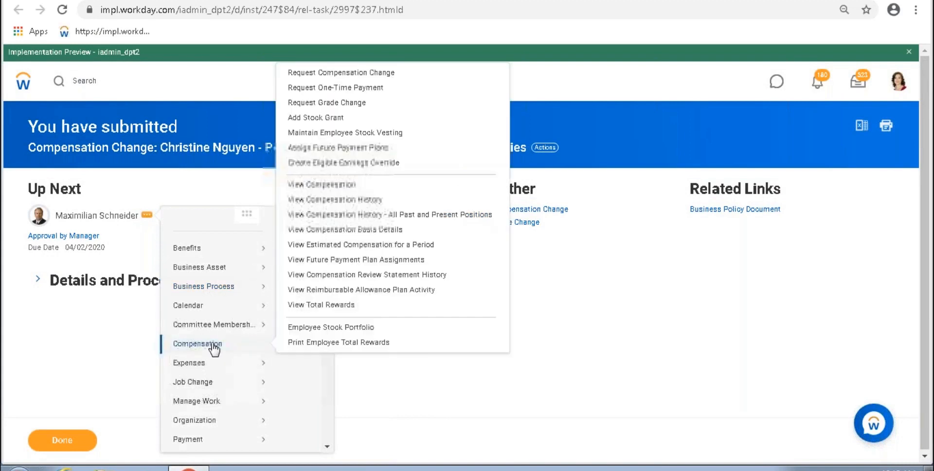
{"action": "scroll", "coordinate": [220, 340], "scroll_direction": "down", "scroll_amount": 4}
{"action": "scroll", "coordinate": [220, 341], "scroll_direction": "down", "scroll_amount": 4}
{"action": "scroll", "coordinate": [233, 369], "scroll_direction": "down", "scroll_amount": 2}
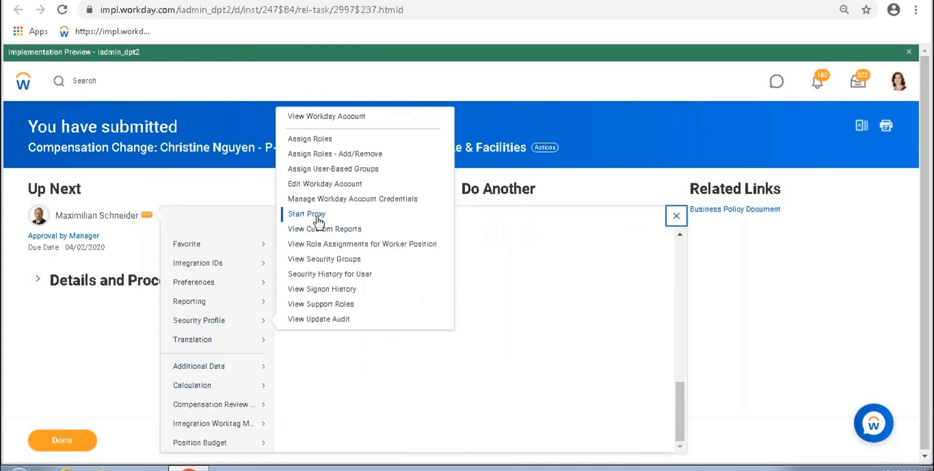
{"action": "left_click", "coordinate": [321, 216]}
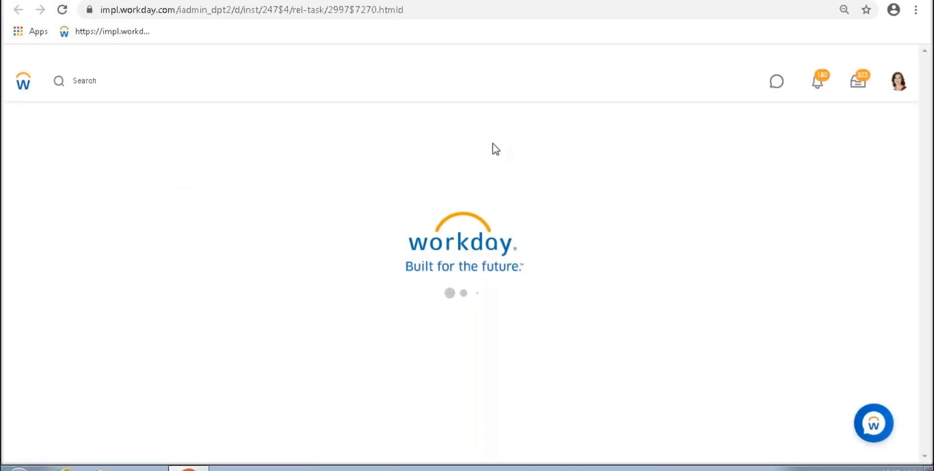
{"action": "left_click", "coordinate": [71, 436]}
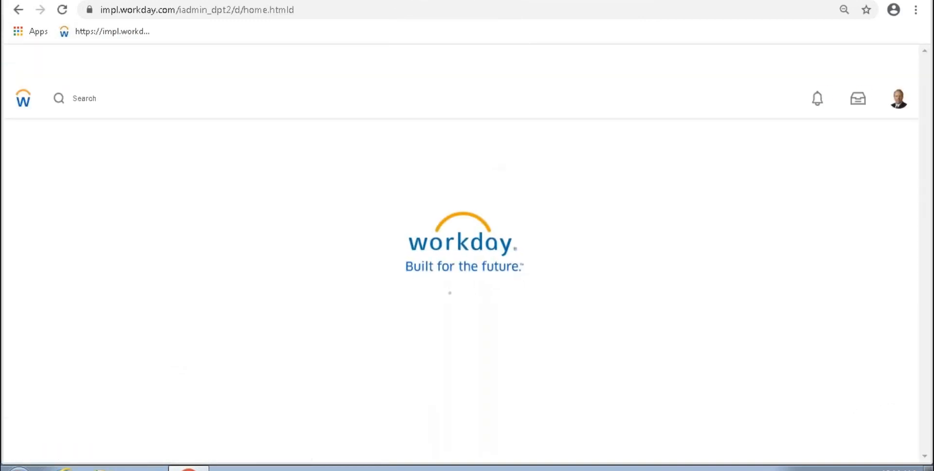
Open the employee's compensation change from the manager's inbox, review the plan assignment changes and approve it.
{"action": "scroll", "coordinate": [432, 288], "scroll_direction": "down", "scroll_amount": 7}
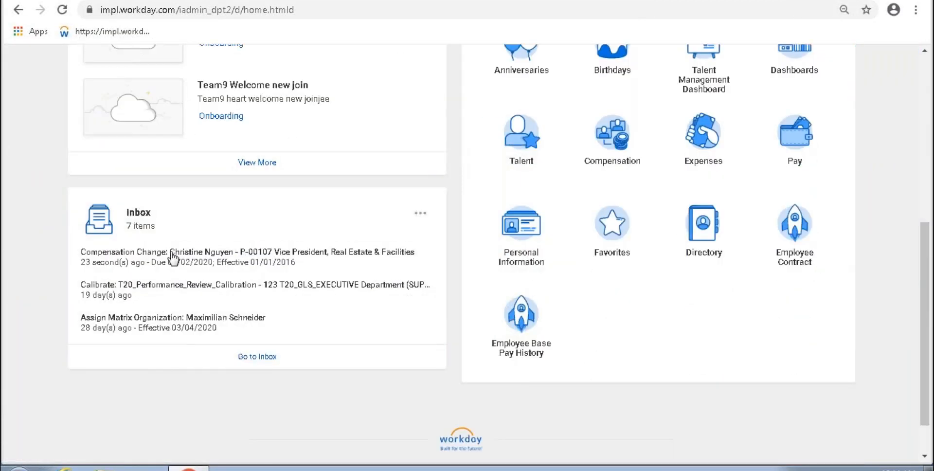
{"action": "left_click", "coordinate": [191, 261]}
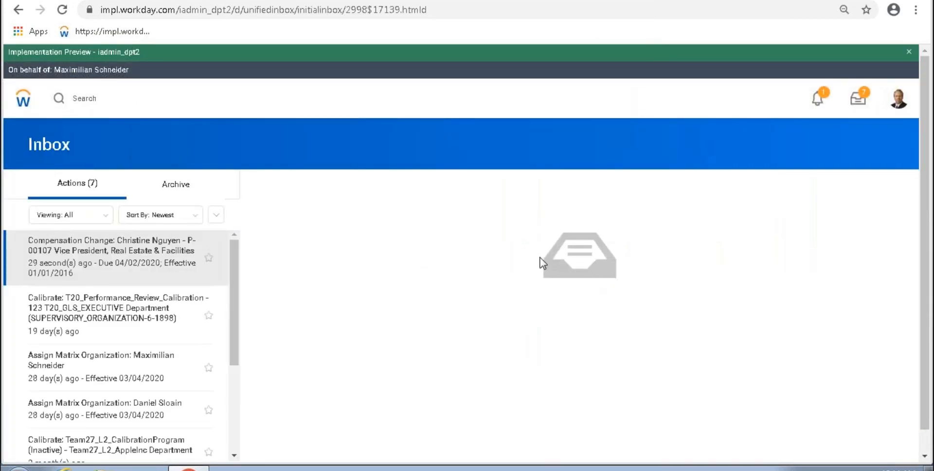
{"action": "scroll", "coordinate": [530, 313], "scroll_direction": "down", "scroll_amount": 10}
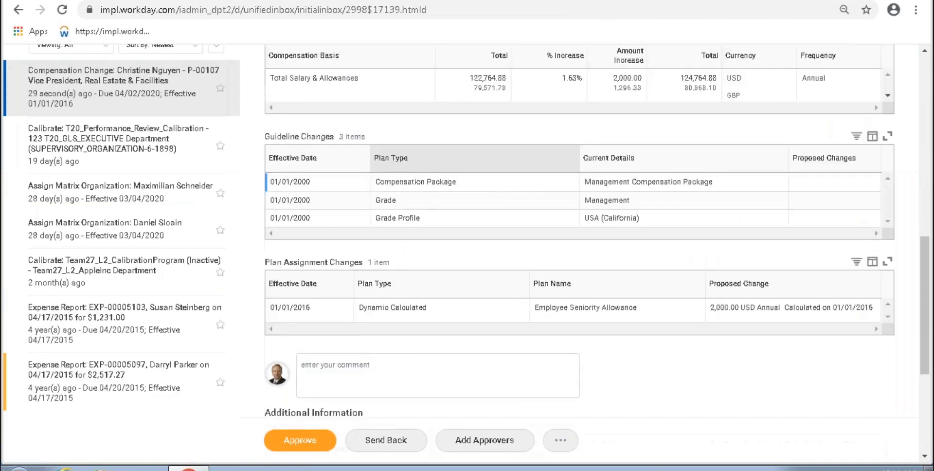
{"action": "scroll", "coordinate": [496, 316], "scroll_direction": "up", "scroll_amount": 3}
{"action": "left_click", "coordinate": [316, 440]}
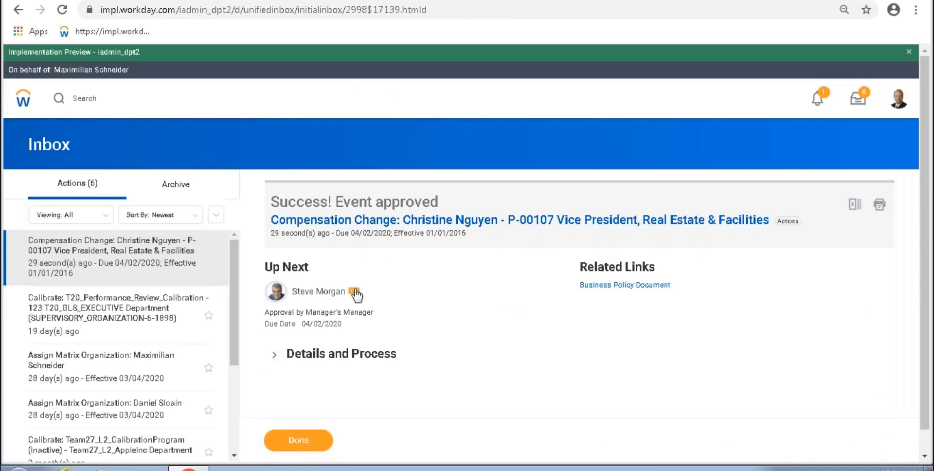
Start a proxy session as the manager's manager, who is the next approver of the compensation change.
{"action": "left_click", "coordinate": [354, 290]}
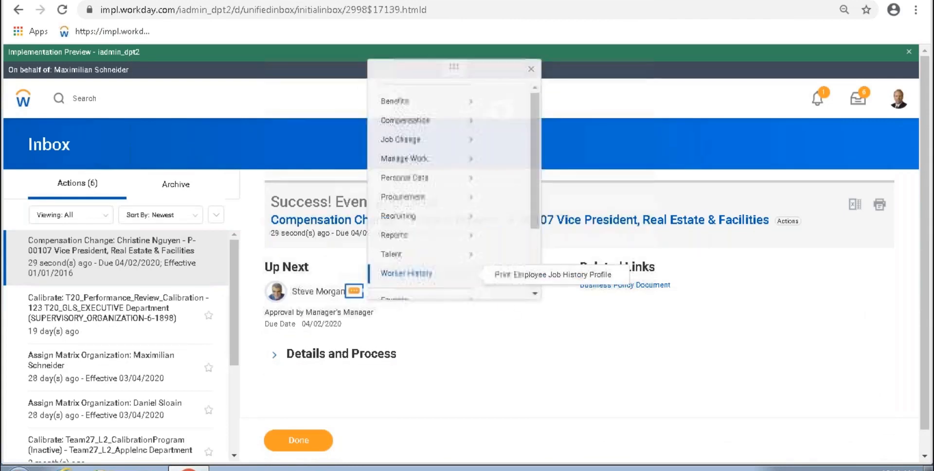
{"action": "scroll", "coordinate": [411, 131], "scroll_direction": "down", "scroll_amount": 5}
{"action": "mouse_move", "coordinate": [405, 151]}
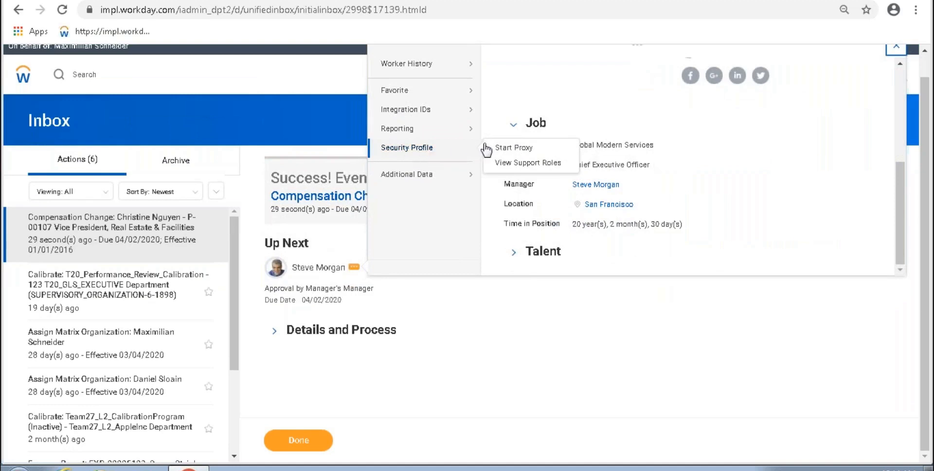
{"action": "left_click", "coordinate": [506, 149]}
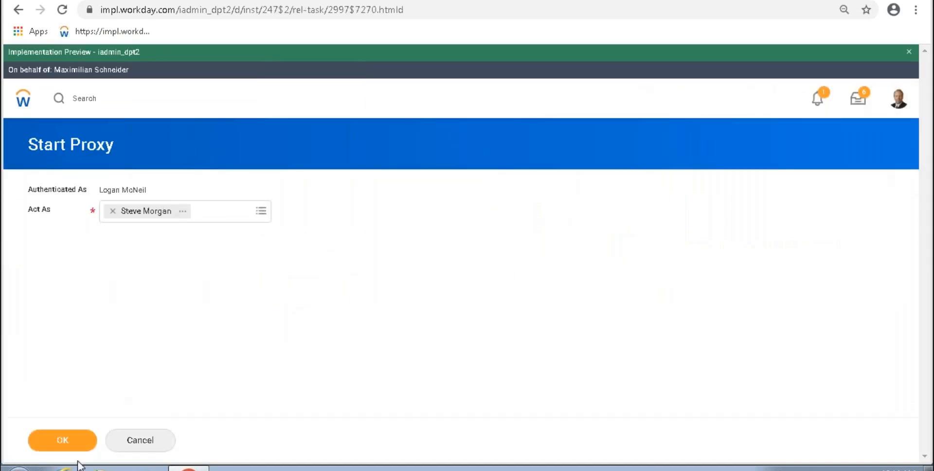
{"action": "left_click", "coordinate": [66, 441]}
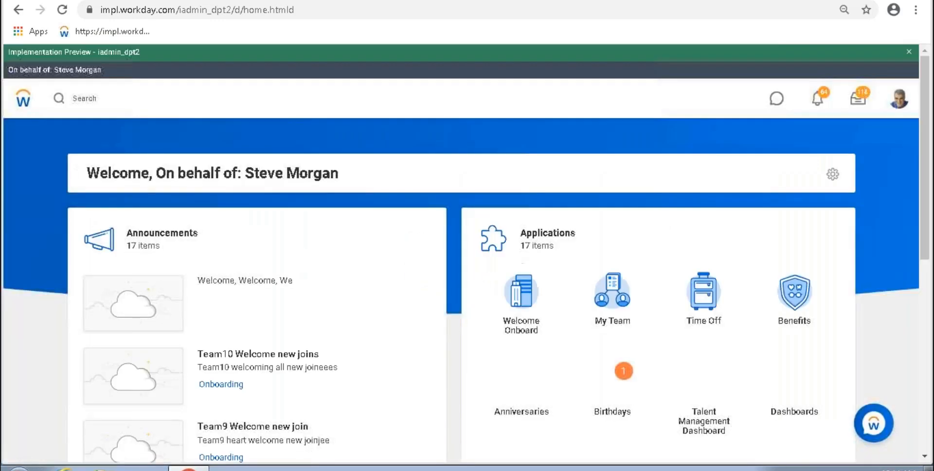
Open the compensation change in the manager's manager's inbox, approve it and close the approved event.
{"action": "scroll", "coordinate": [204, 252], "scroll_direction": "down", "scroll_amount": 7}
{"action": "left_click", "coordinate": [178, 262]}
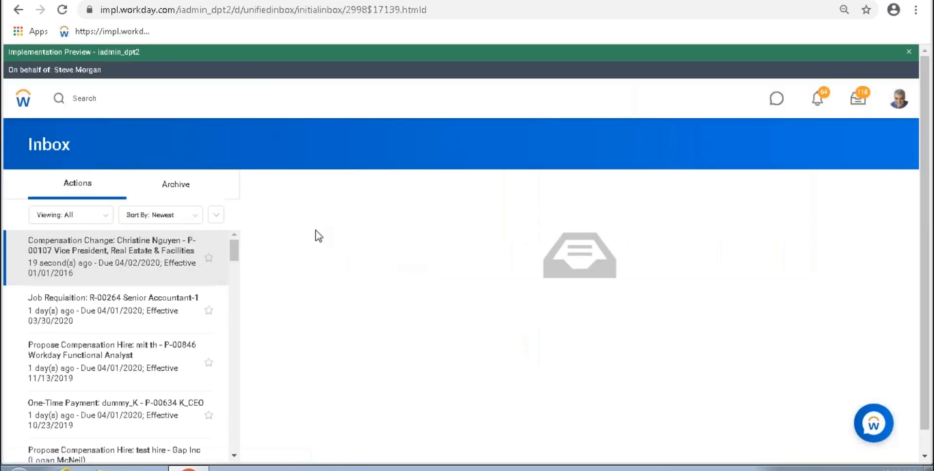
{"action": "scroll", "coordinate": [316, 234], "scroll_direction": "down", "scroll_amount": 1}
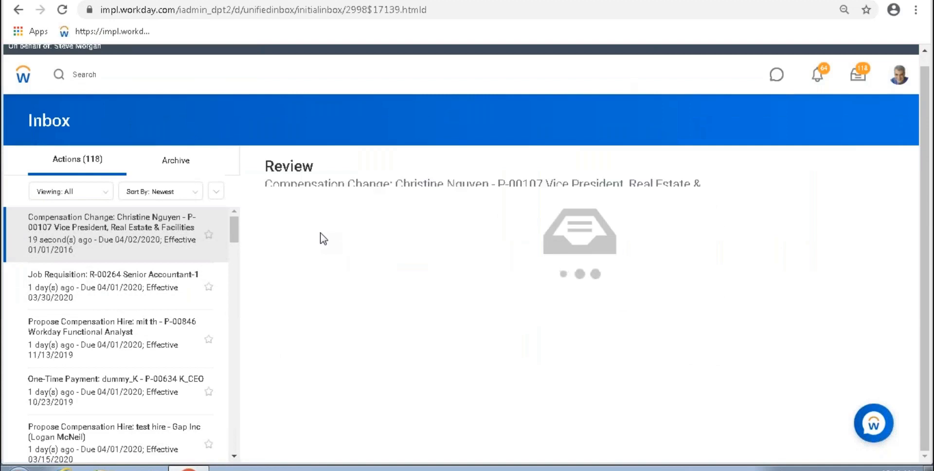
{"action": "scroll", "coordinate": [326, 238], "scroll_direction": "down", "scroll_amount": 3}
{"action": "scroll", "coordinate": [328, 235], "scroll_direction": "down", "scroll_amount": 3}
{"action": "left_click", "coordinate": [304, 439]}
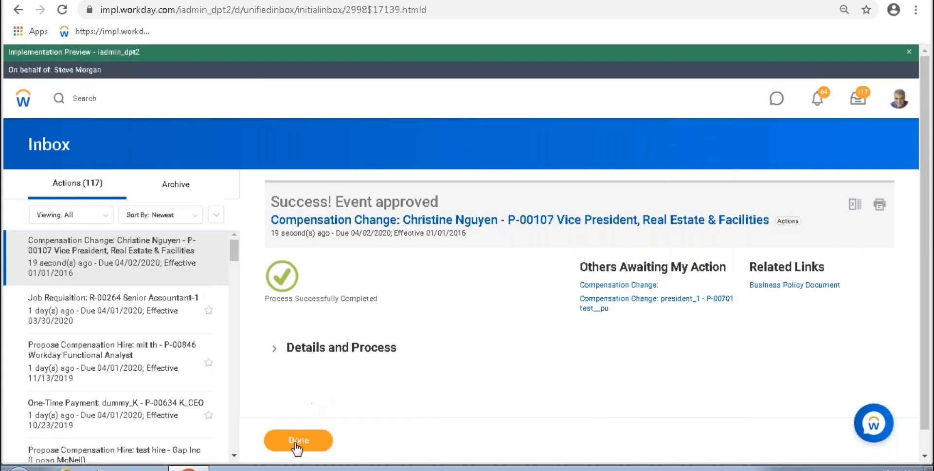
{"action": "left_click", "coordinate": [296, 441]}
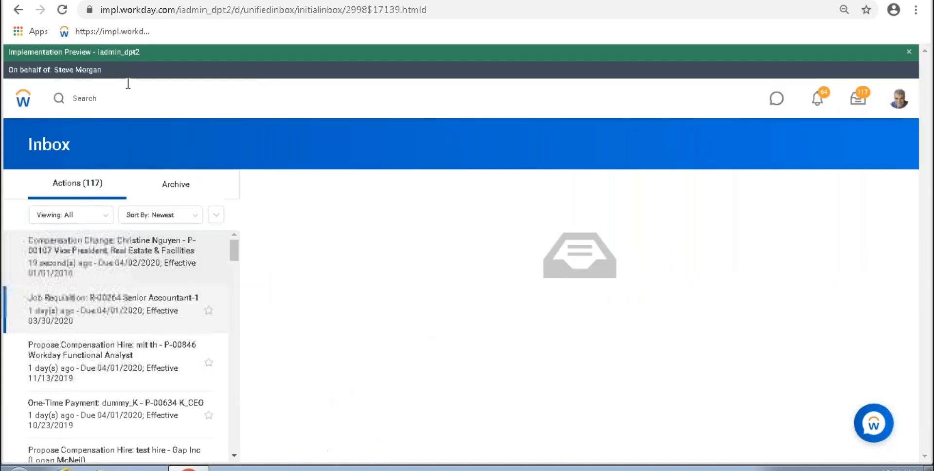
Find the Stop Proxy task by searching for "stop proxy" and end the current proxy session.
{"action": "left_click", "coordinate": [106, 96]}
{"action": "type", "text": "st"}
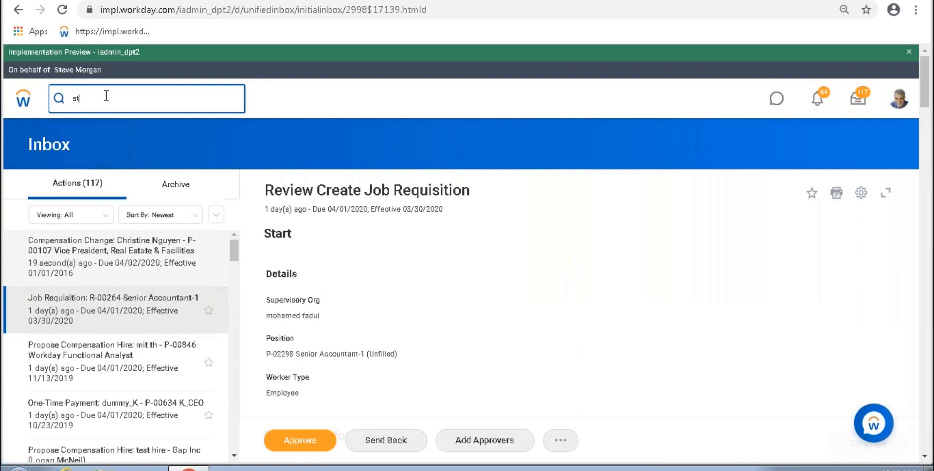
{"action": "type", "text": "op proxy"}
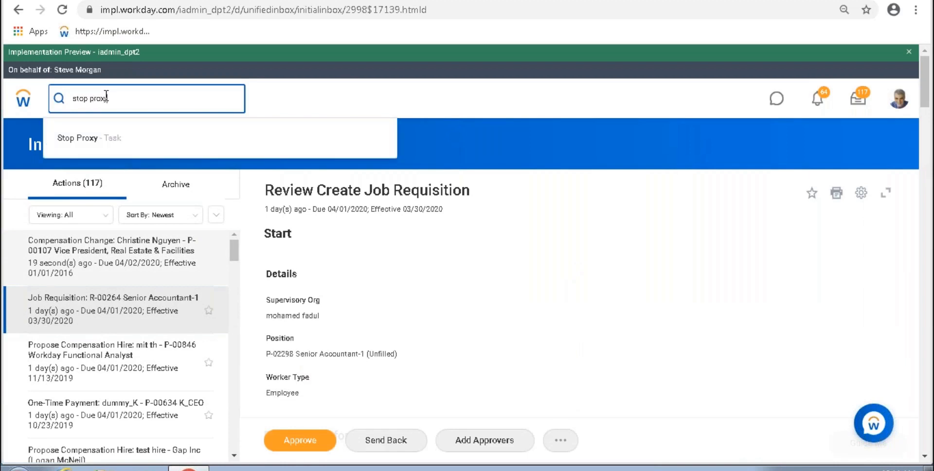
{"action": "key", "text": "Return"}
{"action": "left_click", "coordinate": [190, 235]}
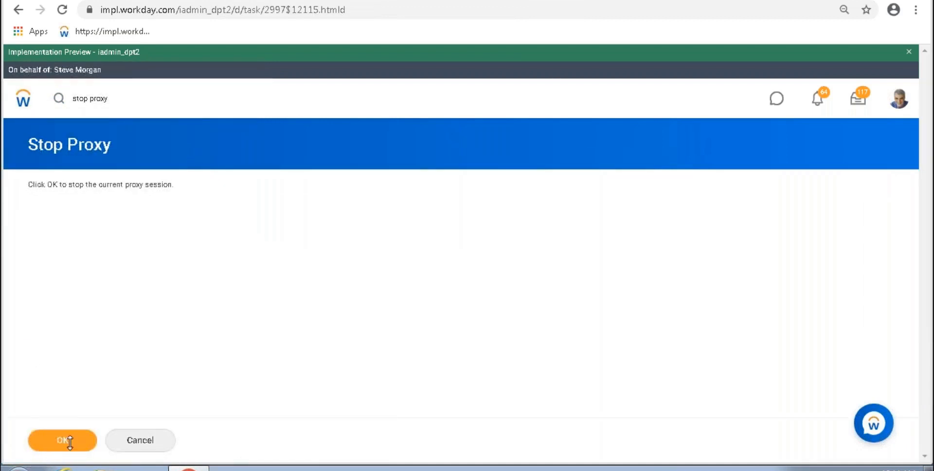
{"action": "left_click", "coordinate": [70, 440]}
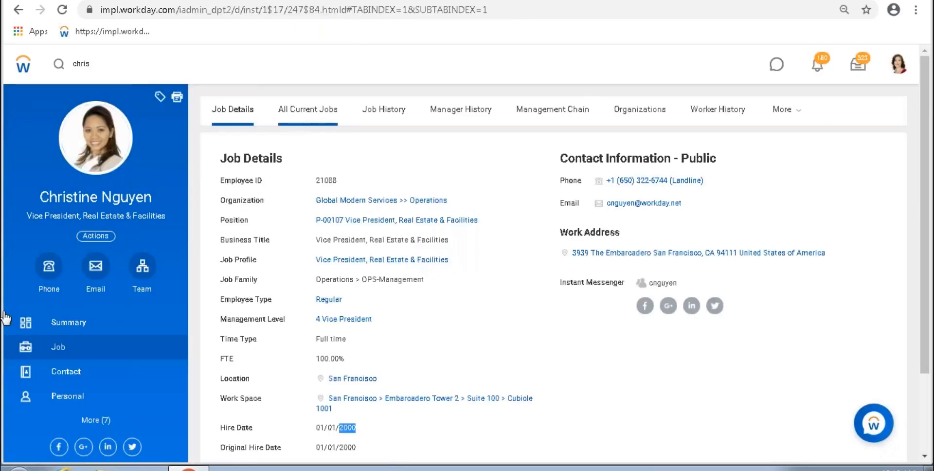
Open the employee's compensation details and check the Employee Seniority Allowance among the plan assignments.
{"action": "scroll", "coordinate": [83, 357], "scroll_direction": "down", "scroll_amount": 2}
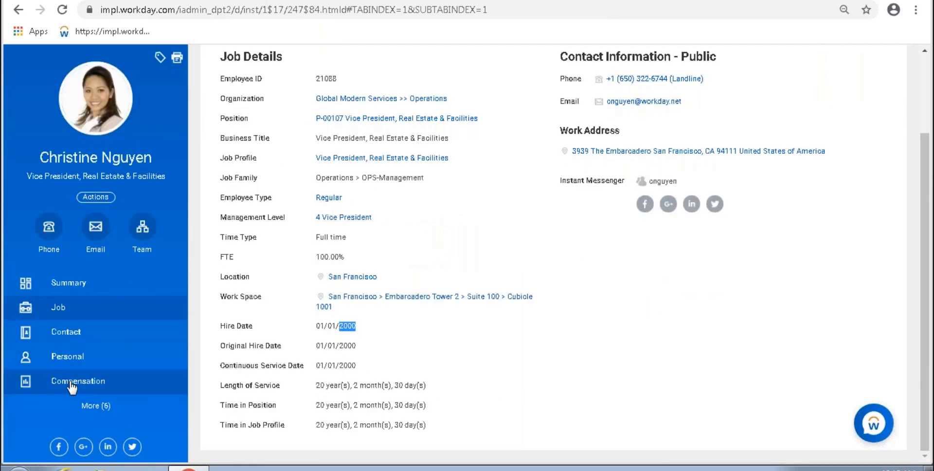
{"action": "left_click", "coordinate": [72, 382]}
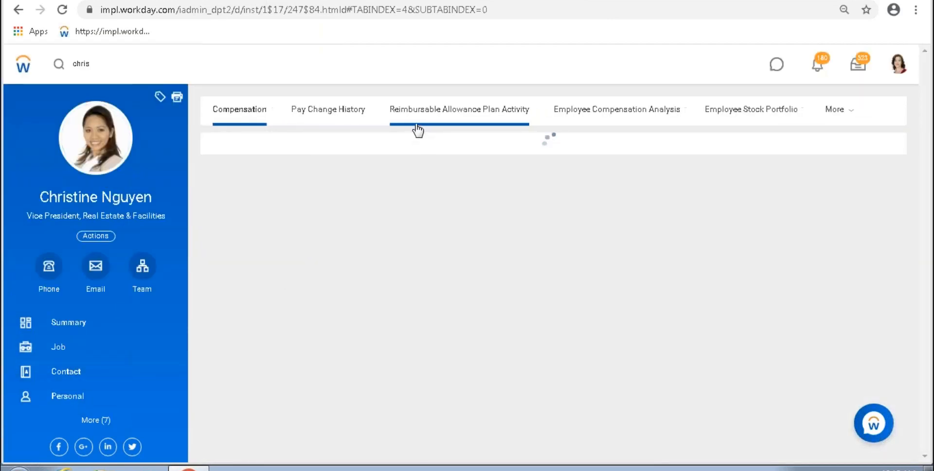
{"action": "scroll", "coordinate": [734, 327], "scroll_direction": "down", "scroll_amount": 3}
{"action": "scroll", "coordinate": [724, 327], "scroll_direction": "down", "scroll_amount": 2}
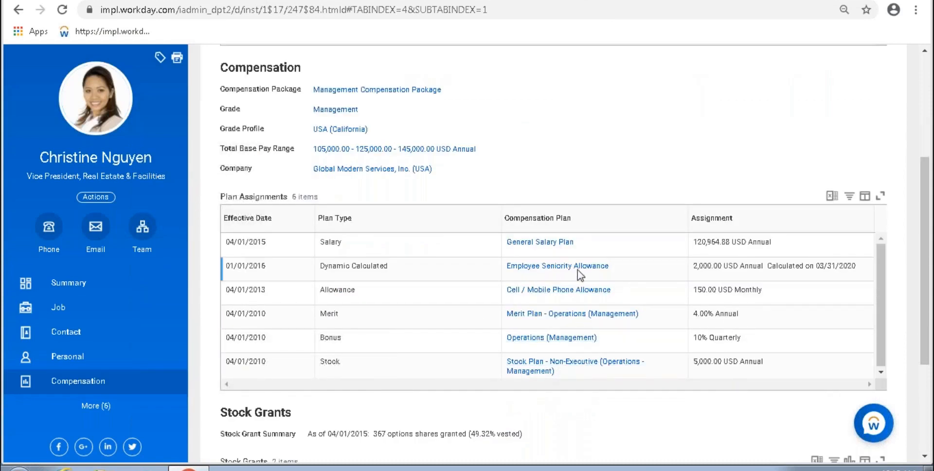
Examine the assignment amount and calculation date of the Employee Seniority Allowance in the plan assignments.
{"action": "left_click_drag", "start_coordinate": [767, 266], "coordinate": [855, 266]}
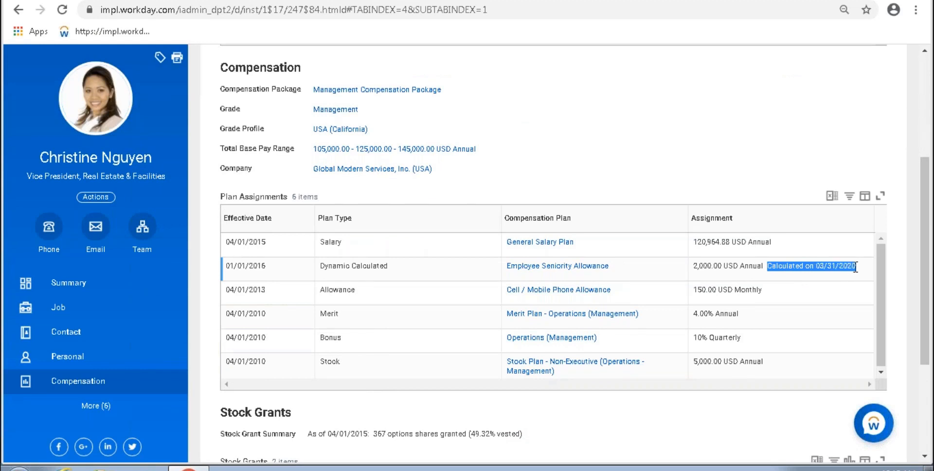
{"action": "scroll", "coordinate": [924, 257], "scroll_direction": "down", "scroll_amount": 3}
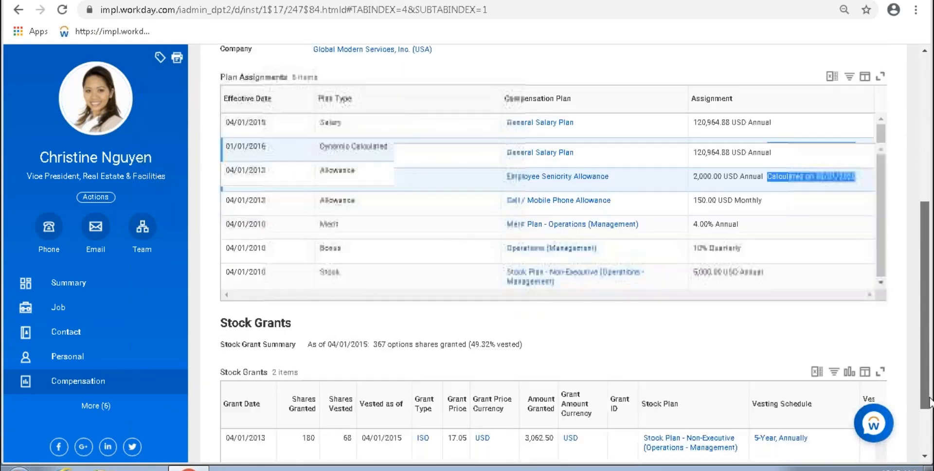
{"action": "scroll", "coordinate": [795, 341], "scroll_direction": "up", "scroll_amount": 4}
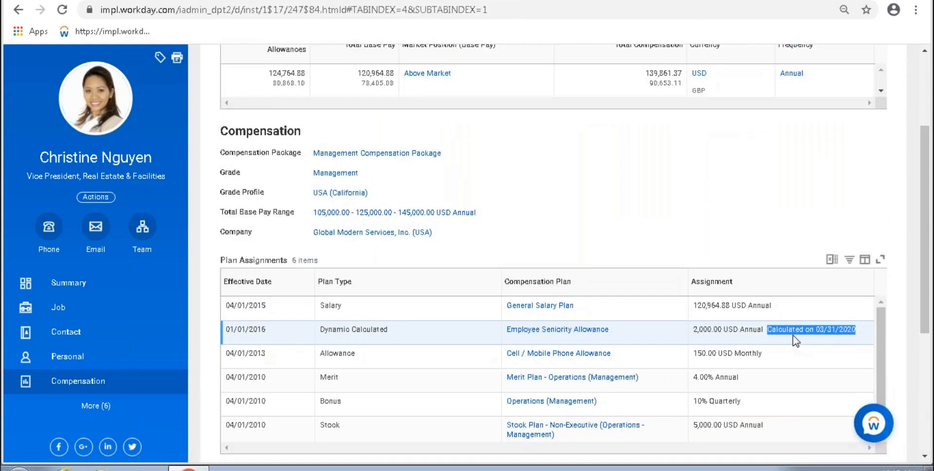
{"action": "left_click", "coordinate": [774, 335]}
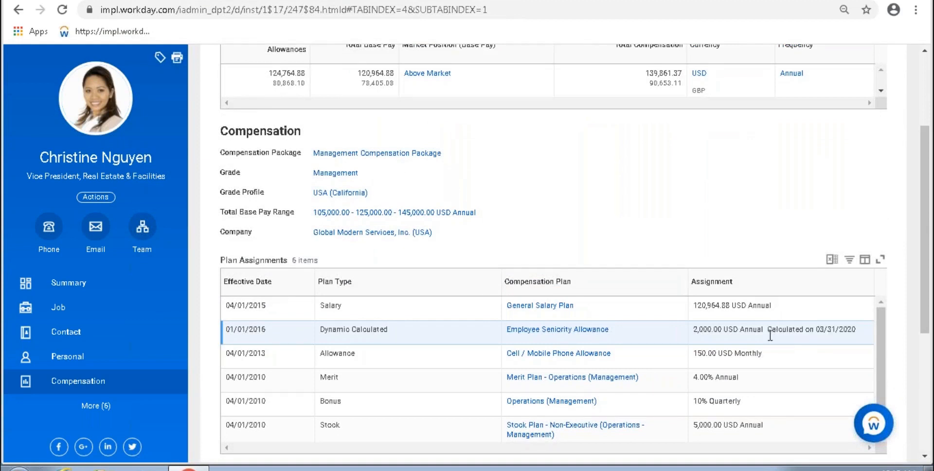
{"action": "left_click_drag", "start_coordinate": [770, 331], "coordinate": [857, 330]}
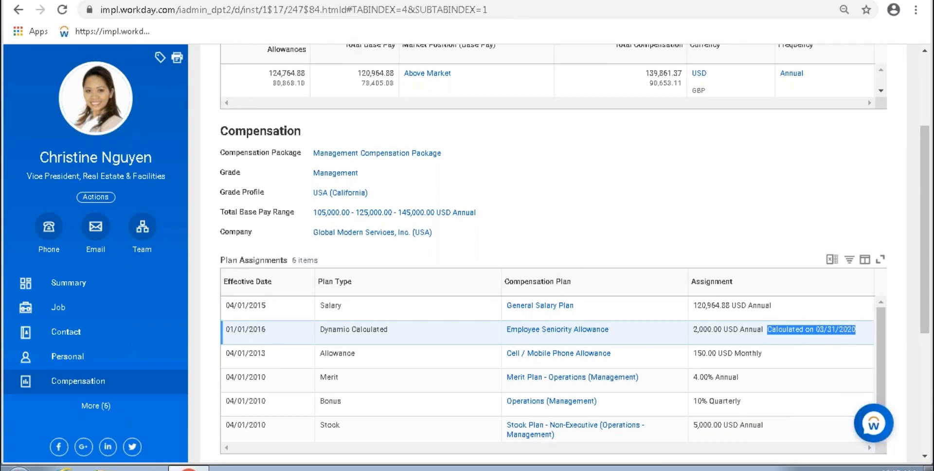
Switch to the Excel notes on calculated plans to consult the 01.04 sheet, and return to the employee's compensation page.
{"action": "left_click", "coordinate": [253, 468]}
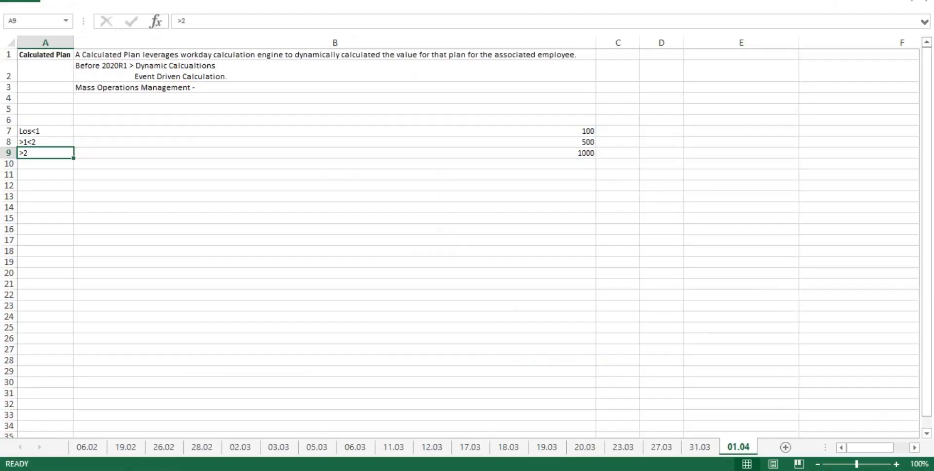
{"action": "left_click", "coordinate": [716, 2]}
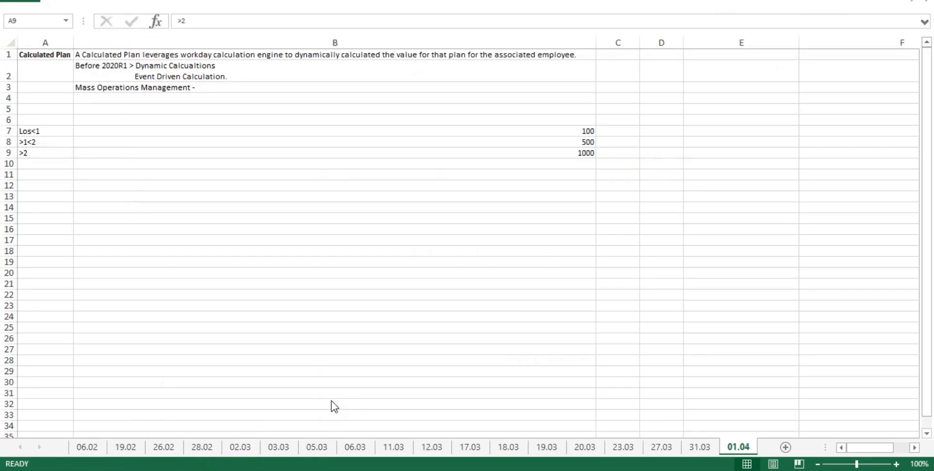
{"action": "key", "text": "alt+Tab"}
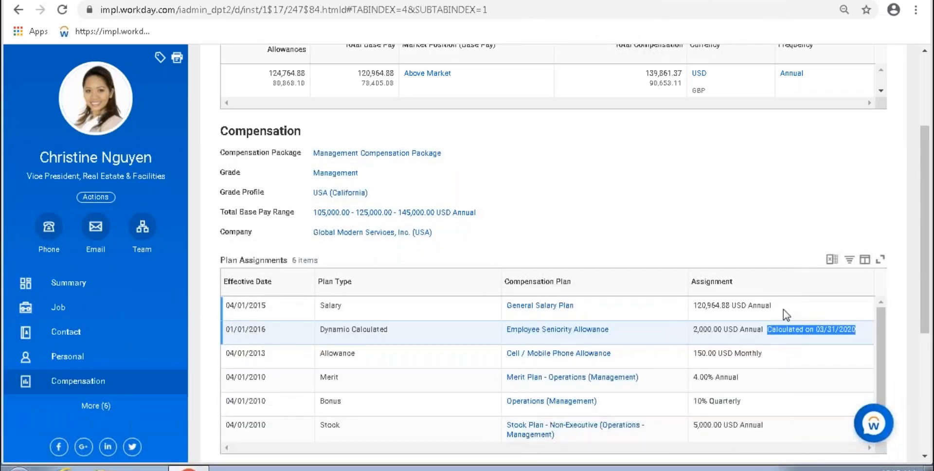
Review the seniority allowance's annual amount and calculation date again, together with the employee's compensation totals.
{"action": "left_click", "coordinate": [781, 338]}
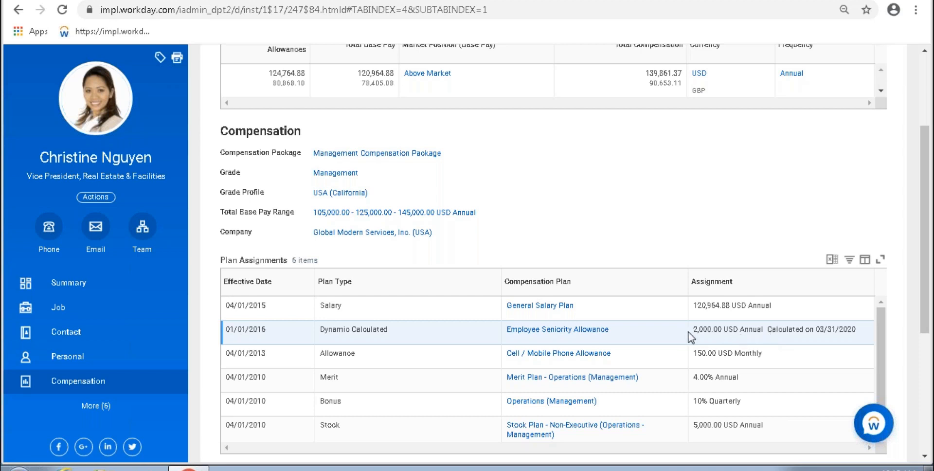
{"action": "left_click_drag", "start_coordinate": [697, 331], "coordinate": [721, 330]}
{"action": "left_click", "coordinate": [699, 331]}
{"action": "left_click_drag", "start_coordinate": [778, 330], "coordinate": [855, 331]}
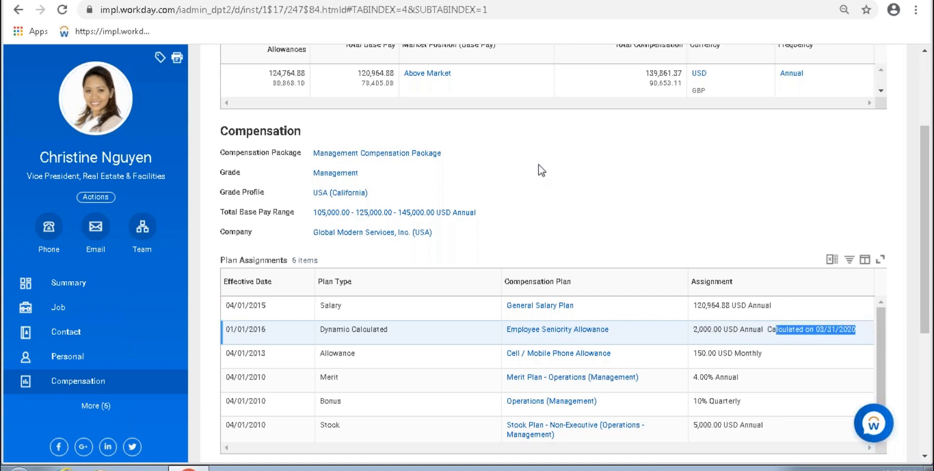
{"action": "scroll", "coordinate": [535, 159], "scroll_direction": "up", "scroll_amount": 3}
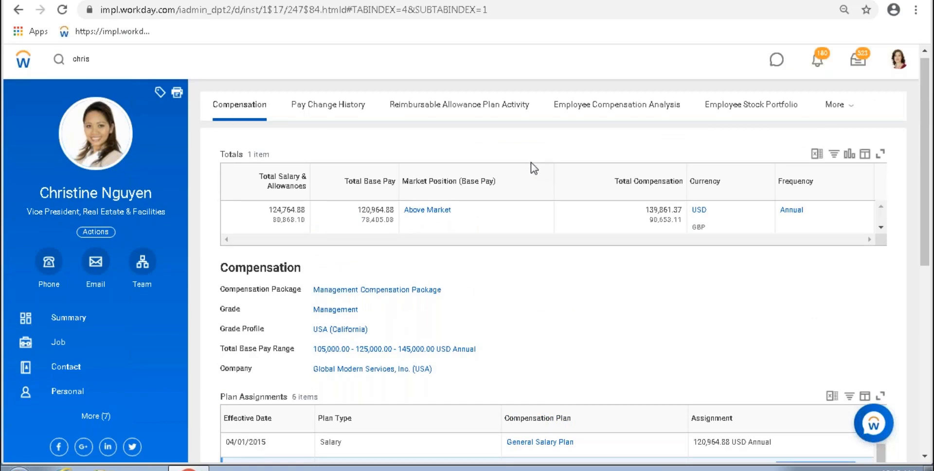
{"action": "scroll", "coordinate": [620, 234], "scroll_direction": "down", "scroll_amount": 2}
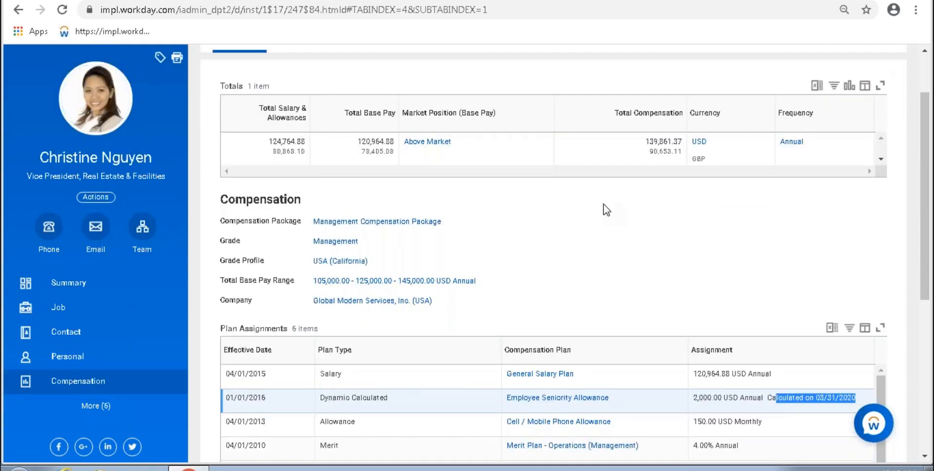
{"action": "scroll", "coordinate": [617, 233], "scroll_direction": "down", "scroll_amount": 2}
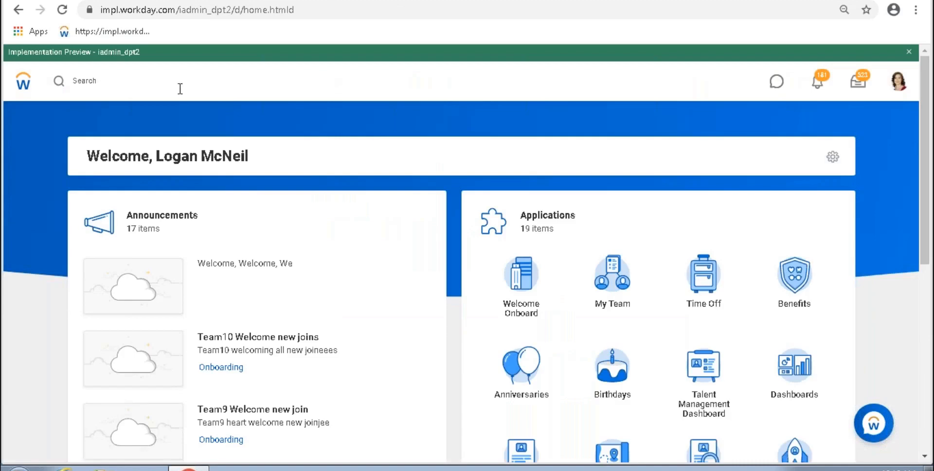
{"action": "left_click", "coordinate": [228, 78]}
{"action": "type", "text": "mass oper"}
{"action": "key", "text": "ctrl+a"}
{"action": "key", "text": "BackSpace"}
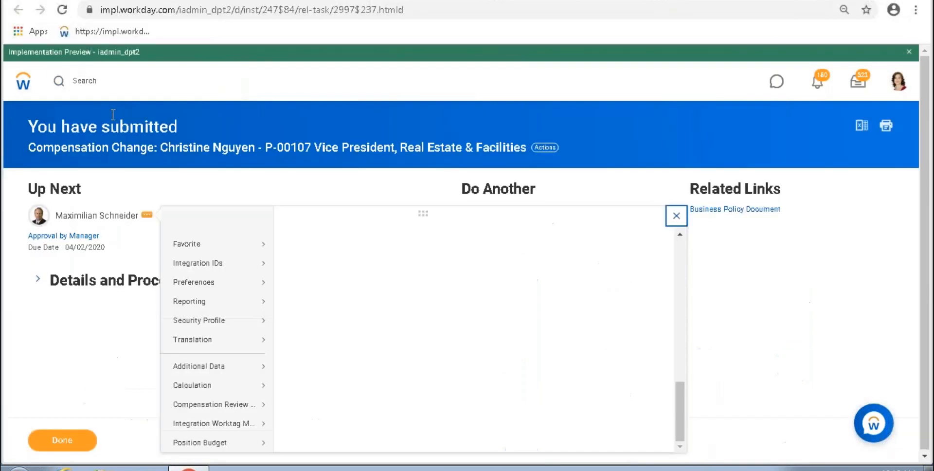
Search for "emp1" and open that employee's profile.
{"action": "left_click", "coordinate": [104, 78]}
{"action": "type", "text": "em"}
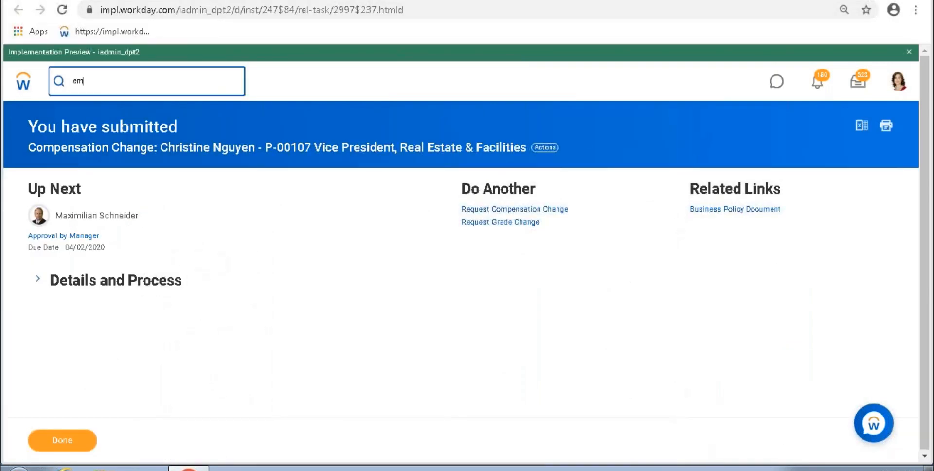
{"action": "type", "text": "p1"}
{"action": "key", "text": "Return"}
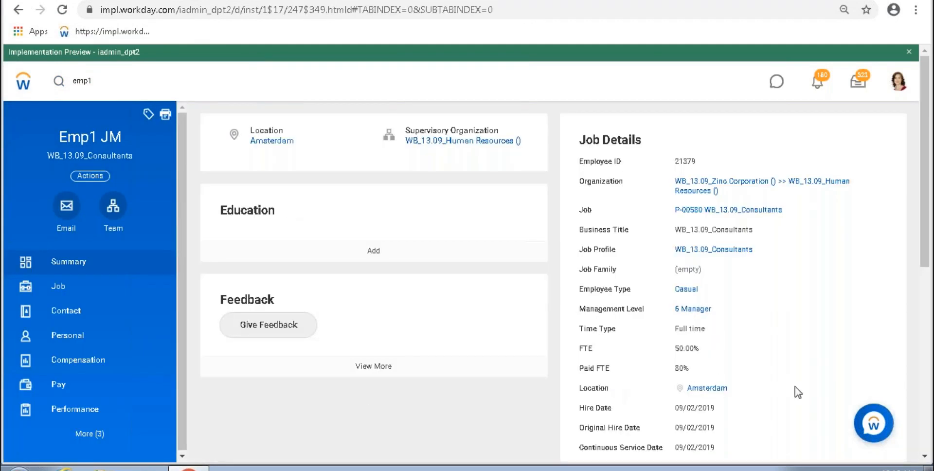
Check the employee's hire date in the job details.
{"action": "left_click_drag", "start_coordinate": [691, 409], "coordinate": [714, 409]}
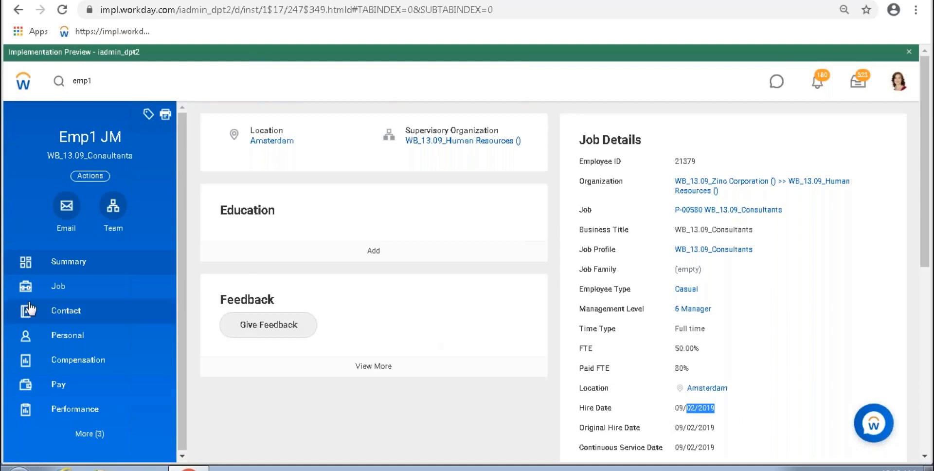
{"action": "left_click", "coordinate": [693, 408]}
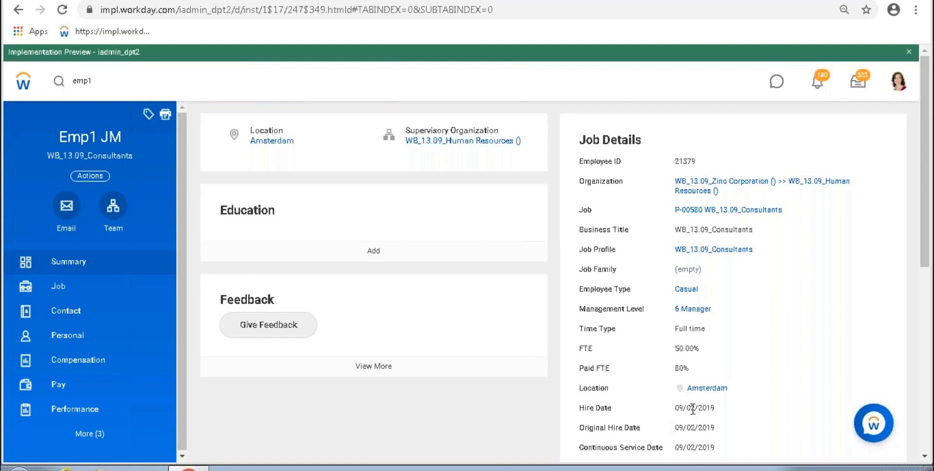
{"action": "left_click_drag", "start_coordinate": [683, 409], "coordinate": [716, 409]}
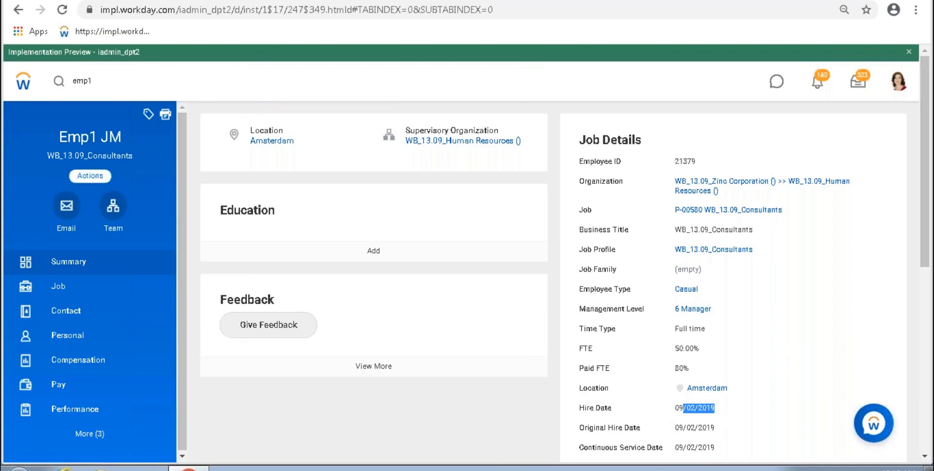
Start a Request Compensation Change for this employee with effective date 04/01/2020 and dismiss the employee analysis pop-up.
{"action": "mouse_move", "coordinate": [147, 322]}
{"action": "scroll", "coordinate": [142, 306], "scroll_direction": "down", "scroll_amount": 5}
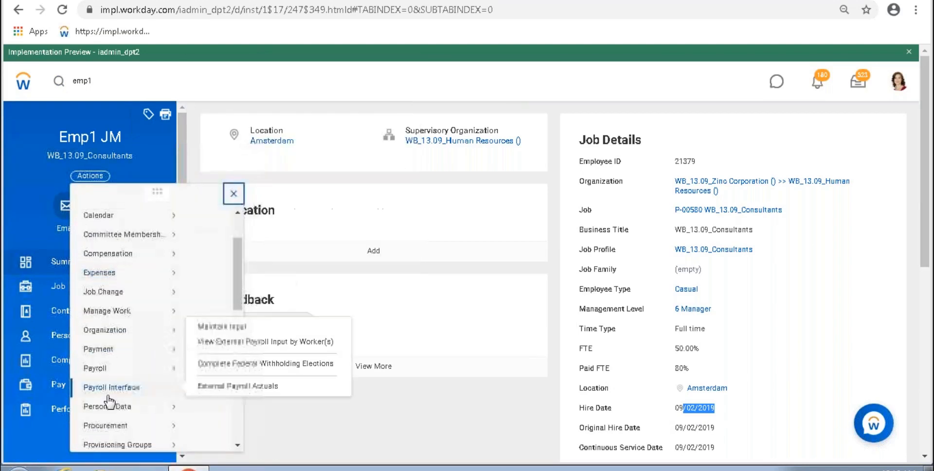
{"action": "scroll", "coordinate": [119, 292], "scroll_direction": "up", "scroll_amount": 6}
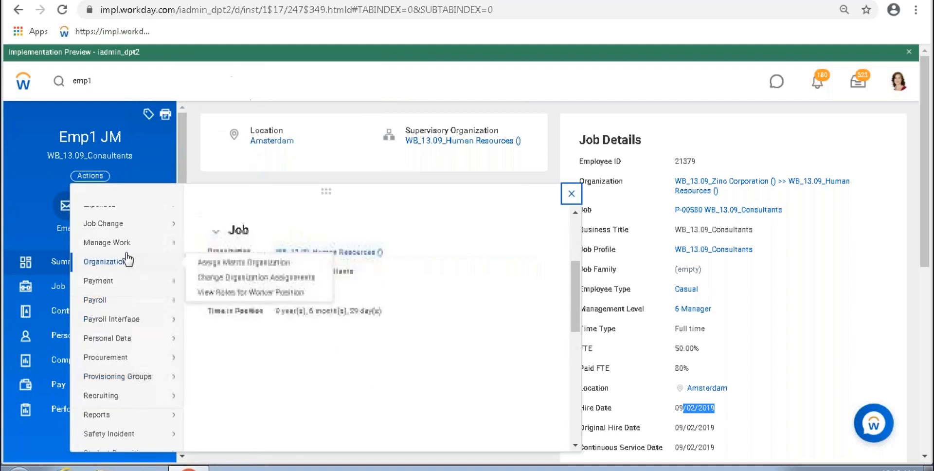
{"action": "mouse_move", "coordinate": [107, 253]}
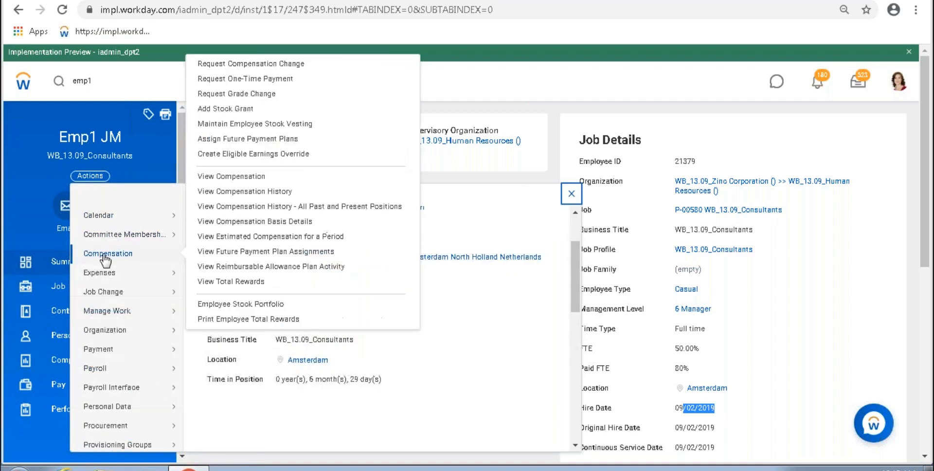
{"action": "left_click", "coordinate": [265, 65]}
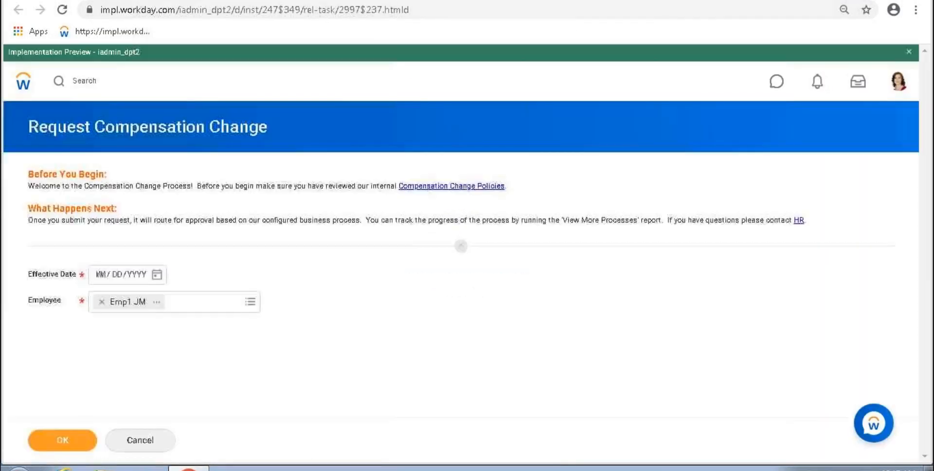
{"action": "left_click", "coordinate": [156, 275]}
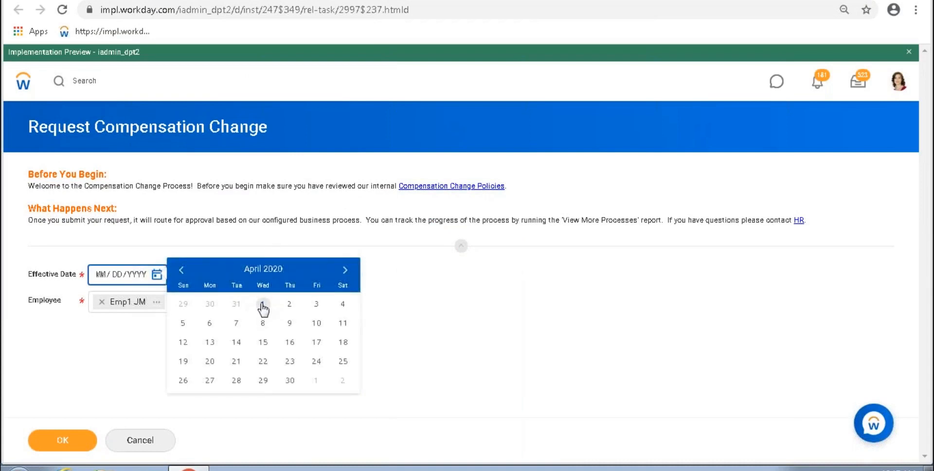
{"action": "left_click", "coordinate": [262, 304]}
{"action": "left_click", "coordinate": [73, 440]}
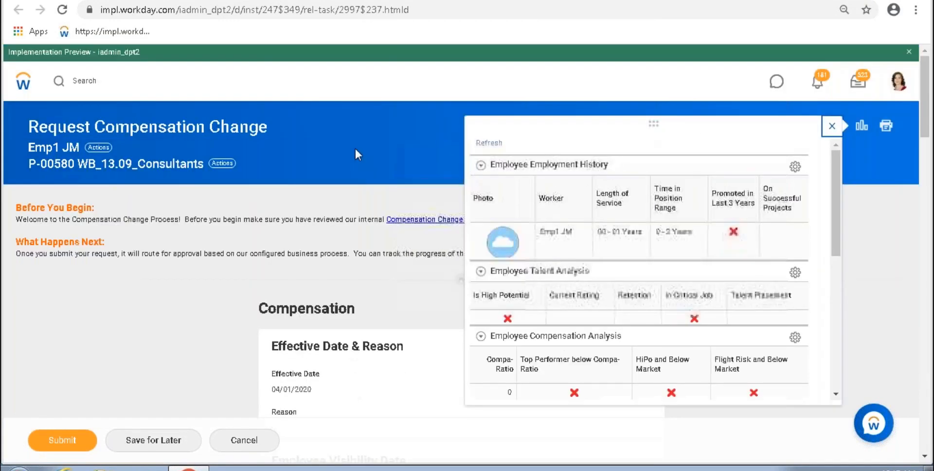
{"action": "left_click", "coordinate": [831, 125]}
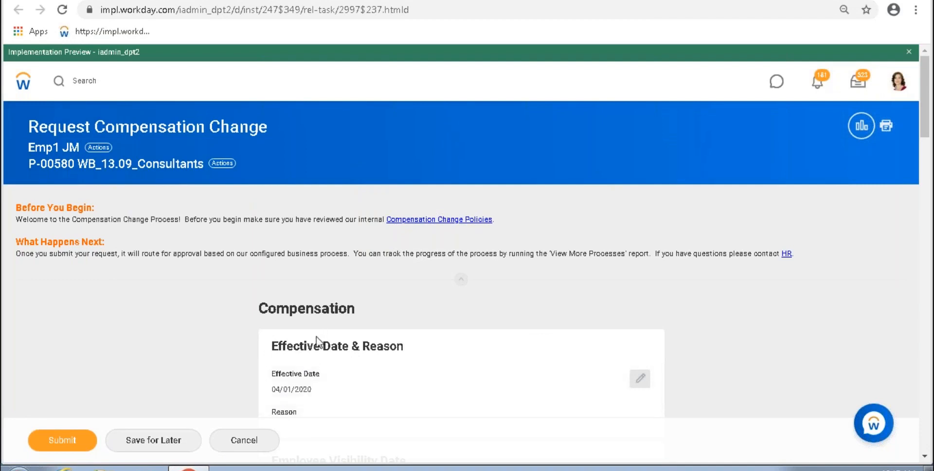
Add the Employee Seniority Allowance plan under Other compensation in the compensation change request.
{"action": "scroll", "coordinate": [317, 335], "scroll_direction": "down", "scroll_amount": 3}
{"action": "scroll", "coordinate": [317, 335], "scroll_direction": "down", "scroll_amount": 3}
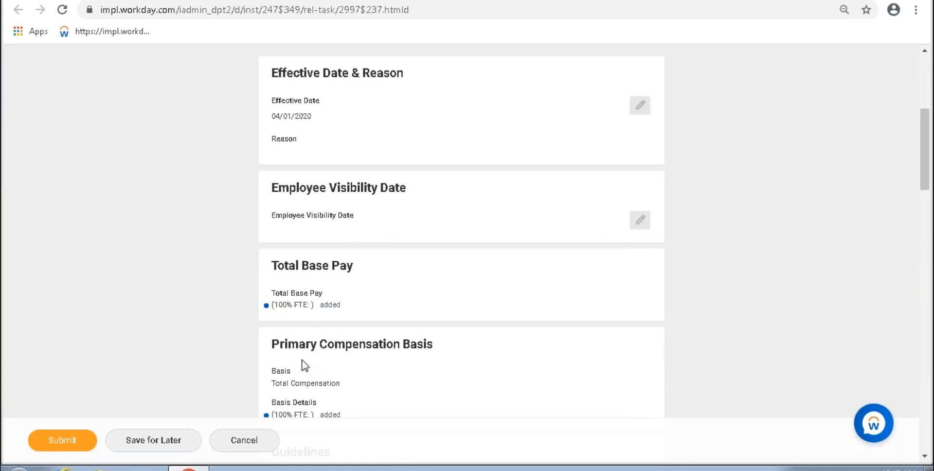
{"action": "scroll", "coordinate": [312, 329], "scroll_direction": "down", "scroll_amount": 20}
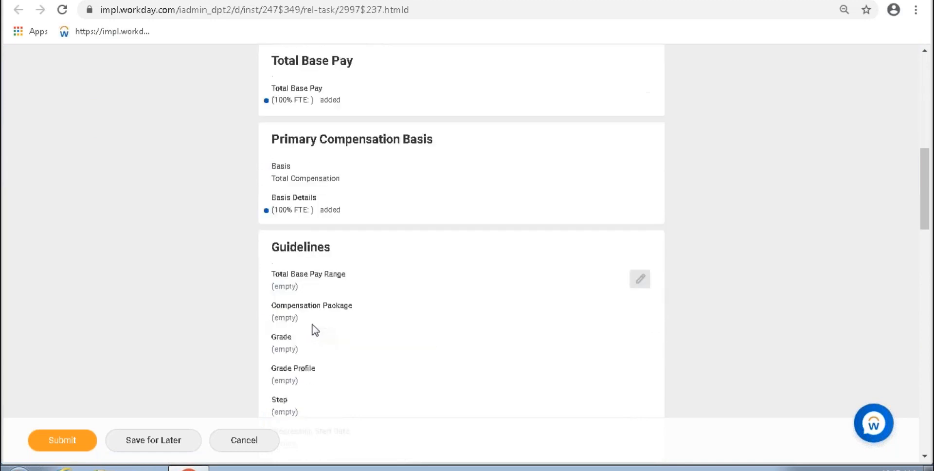
{"action": "scroll", "coordinate": [316, 327], "scroll_direction": "up", "scroll_amount": 4}
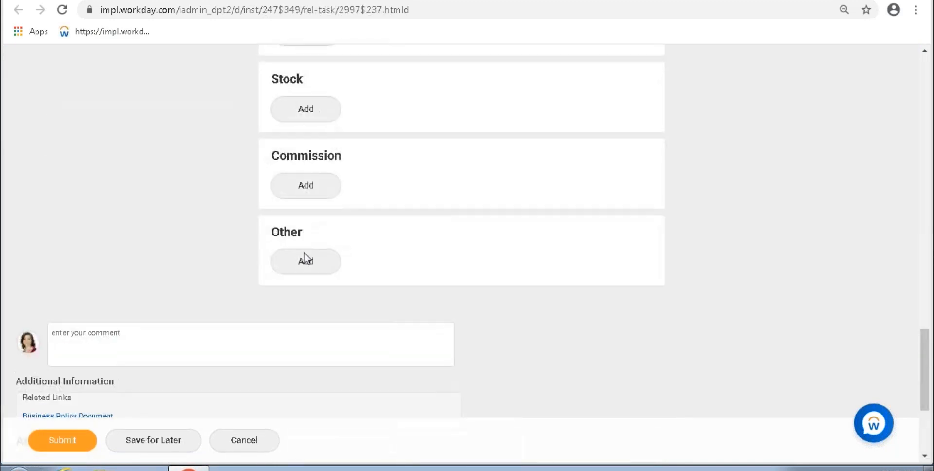
{"action": "left_click", "coordinate": [305, 261]}
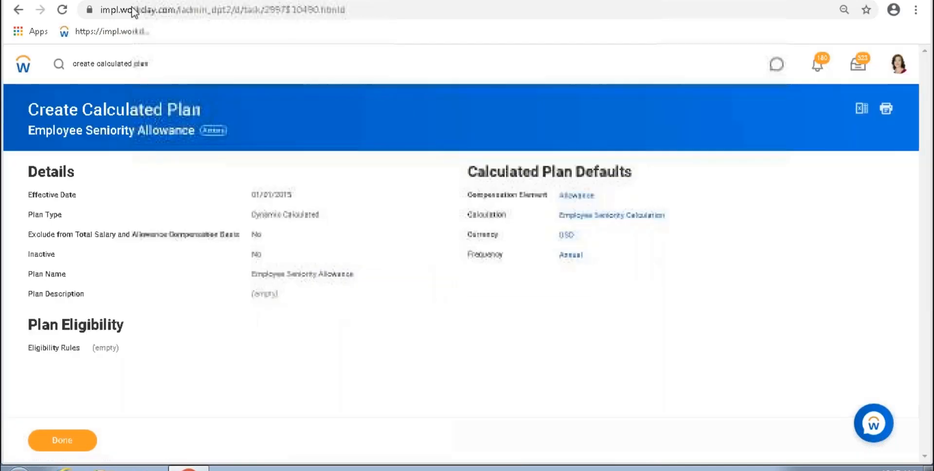
{"action": "left_click", "coordinate": [210, 133]}
{"action": "left_click", "coordinate": [253, 176]}
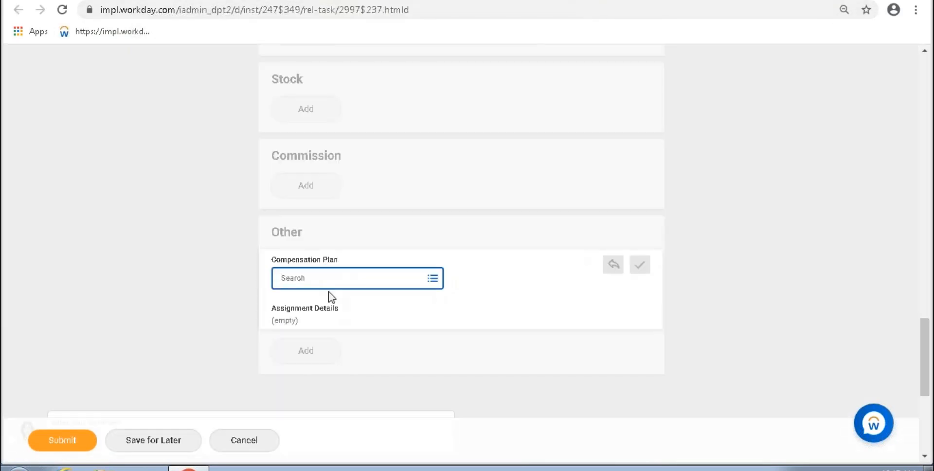
{"action": "key", "text": "ctrl+v"}
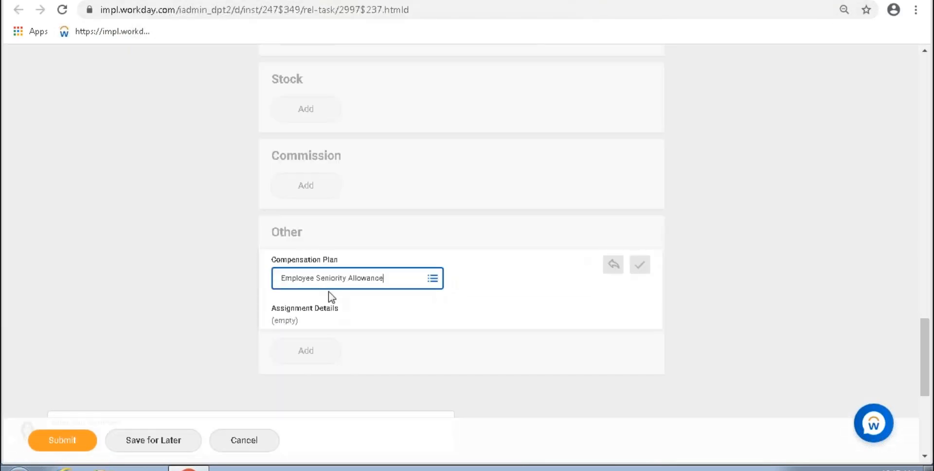
{"action": "key", "text": "Return"}
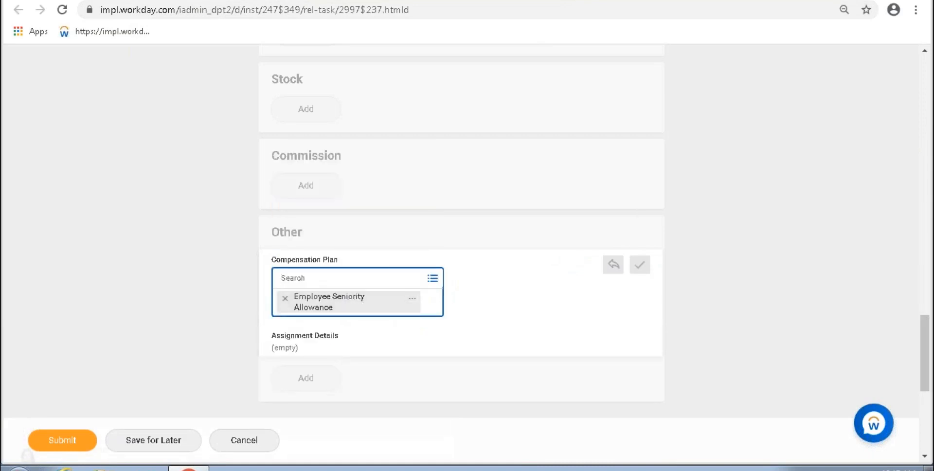
{"action": "left_click", "coordinate": [280, 351]}
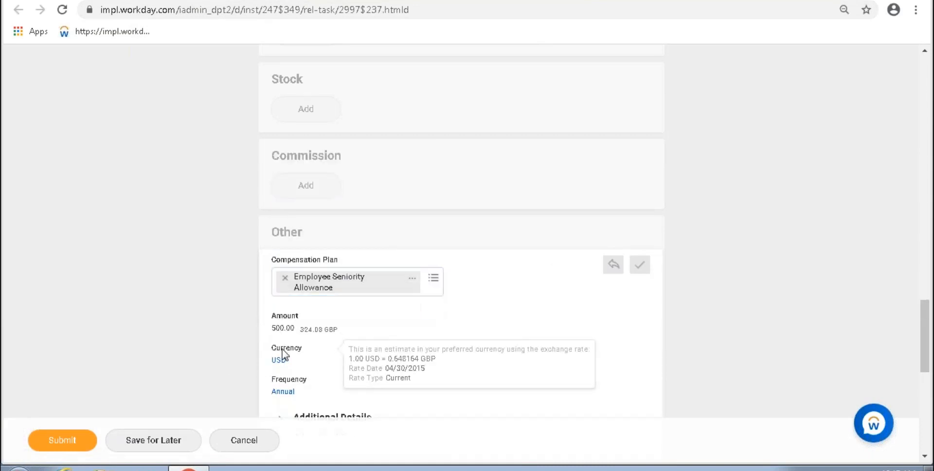
Compare the allowance's calculated amount with the Employee Seniority Calculation's length-of-service conditions and the employee's hire date.
{"action": "double_click", "coordinate": [277, 327]}
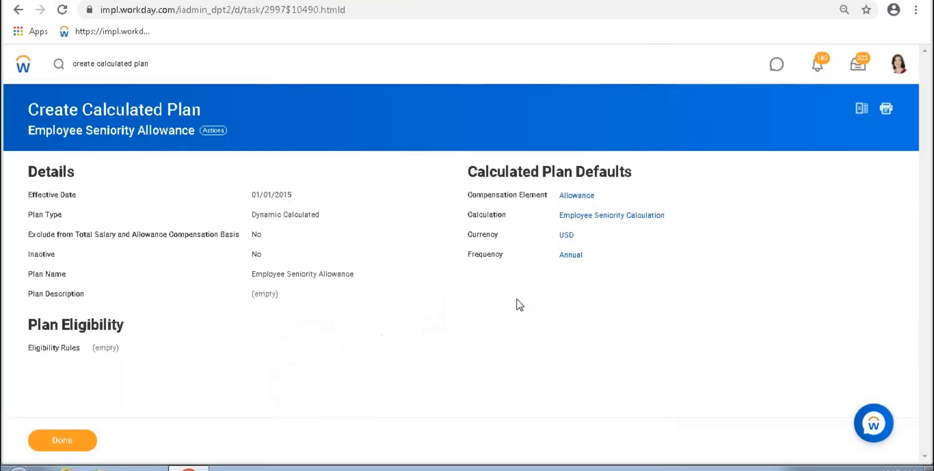
{"action": "left_click", "coordinate": [592, 219]}
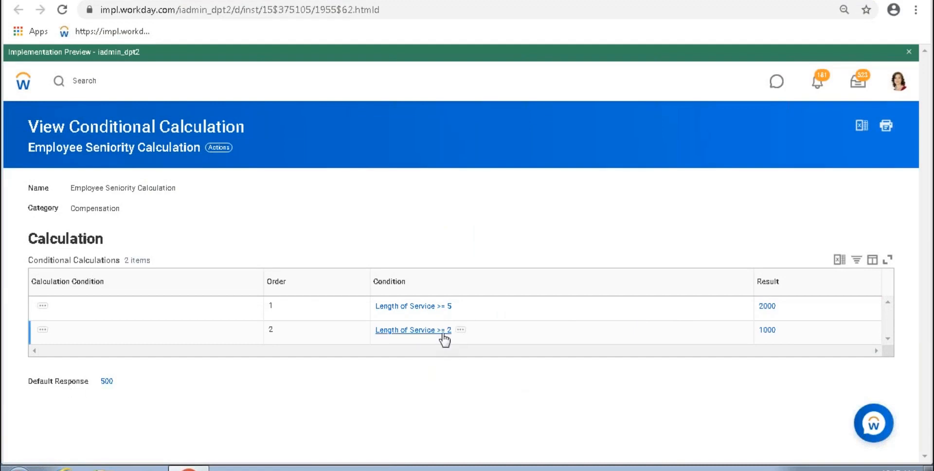
{"action": "left_click_drag", "start_coordinate": [473, 330], "coordinate": [373, 334]}
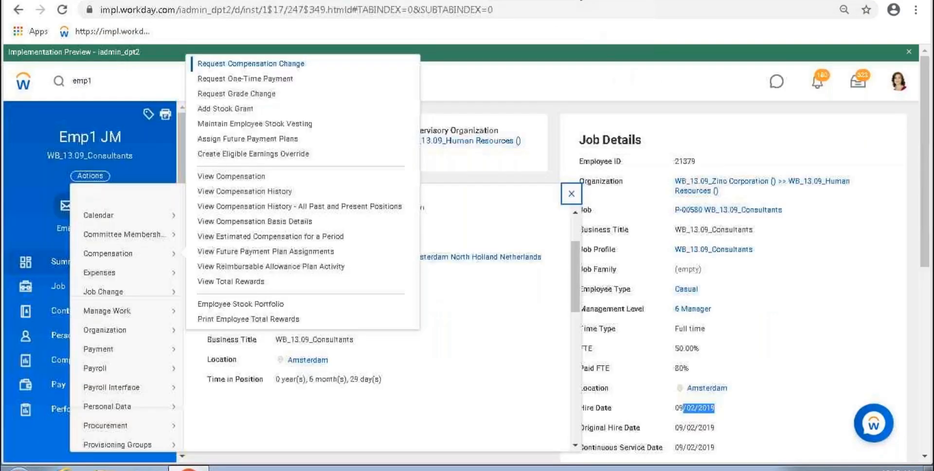
{"action": "left_click", "coordinate": [725, 410]}
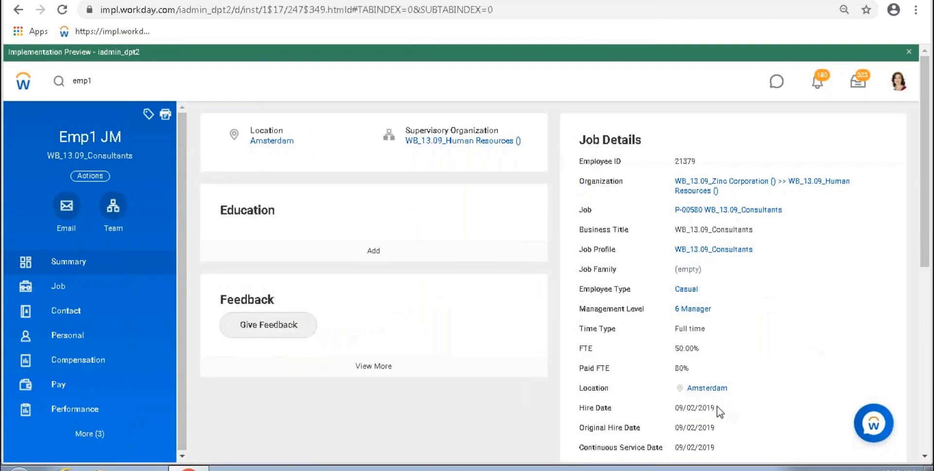
{"action": "left_click_drag", "start_coordinate": [716, 407], "coordinate": [674, 408]}
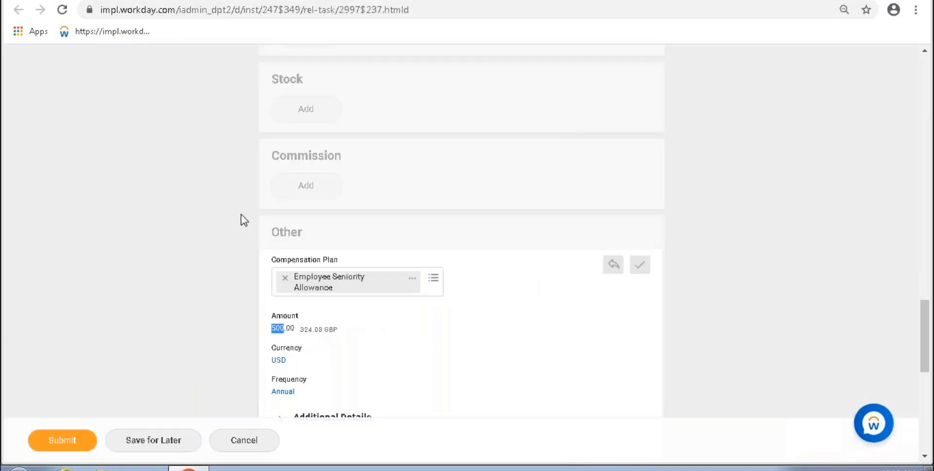
Recheck the seniority allowance amount and discard the compensation change request.
{"action": "left_click_drag", "start_coordinate": [276, 327], "coordinate": [298, 329]}
{"action": "left_click", "coordinate": [243, 439]}
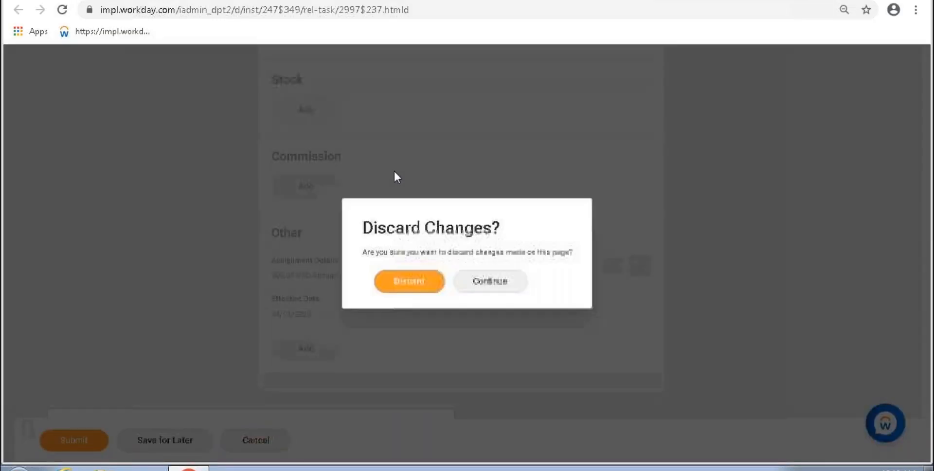
{"action": "left_click", "coordinate": [403, 281]}
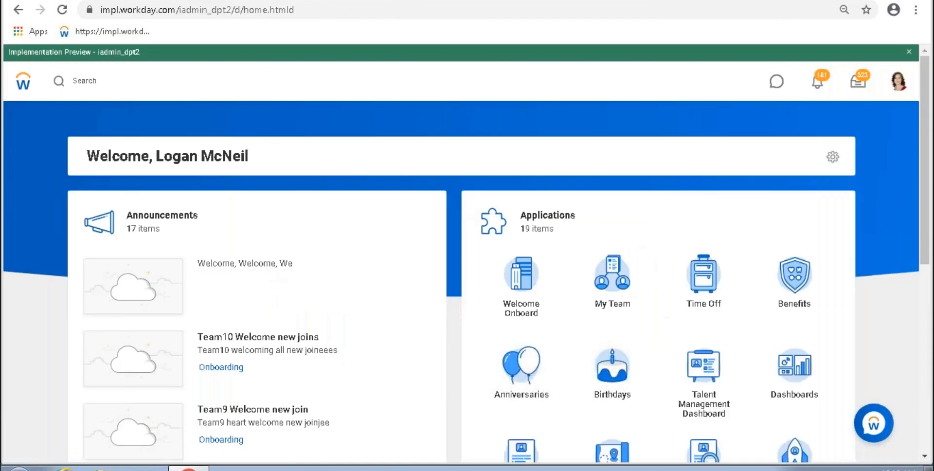
Search for "create calc plans" and start an Event Driven calculated plan with effective date 01/01/2015.
{"action": "left_click", "coordinate": [98, 71]}
{"action": "type", "text": "qreate calc plans"}
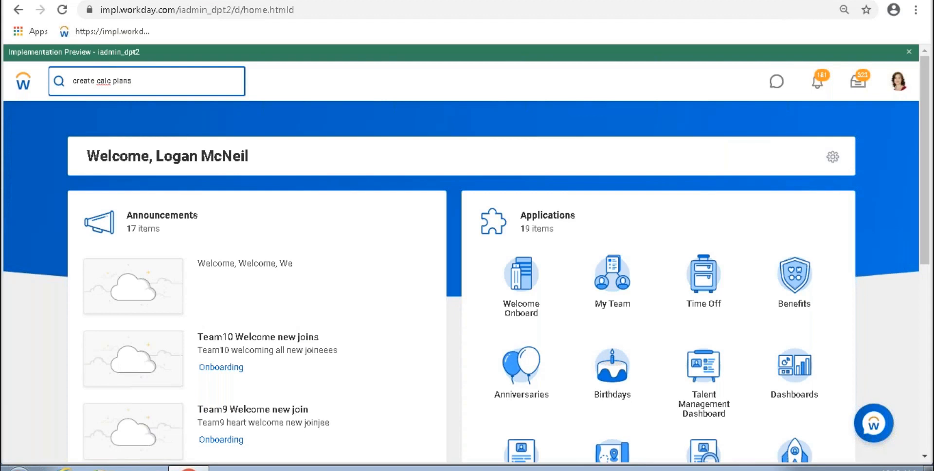
{"action": "key", "text": "Return"}
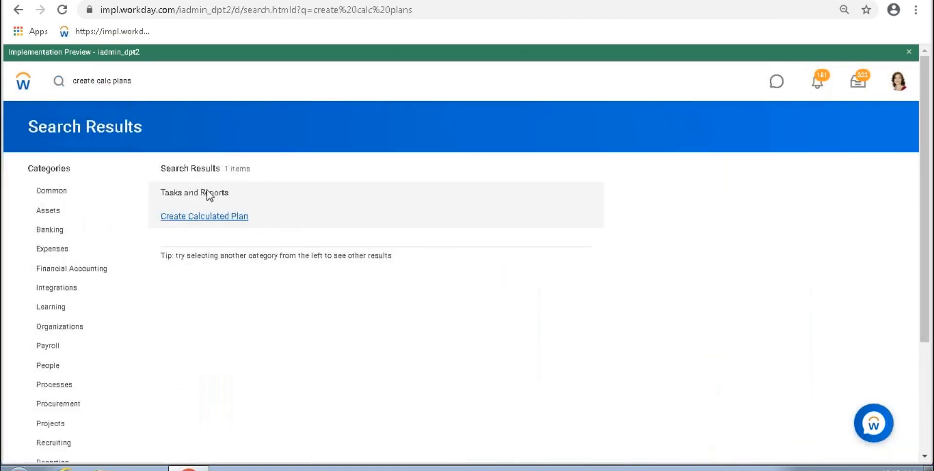
{"action": "left_click", "coordinate": [203, 216]}
{"action": "left_click", "coordinate": [100, 176]}
{"action": "type", "text": "01 / 01 / 2015"}
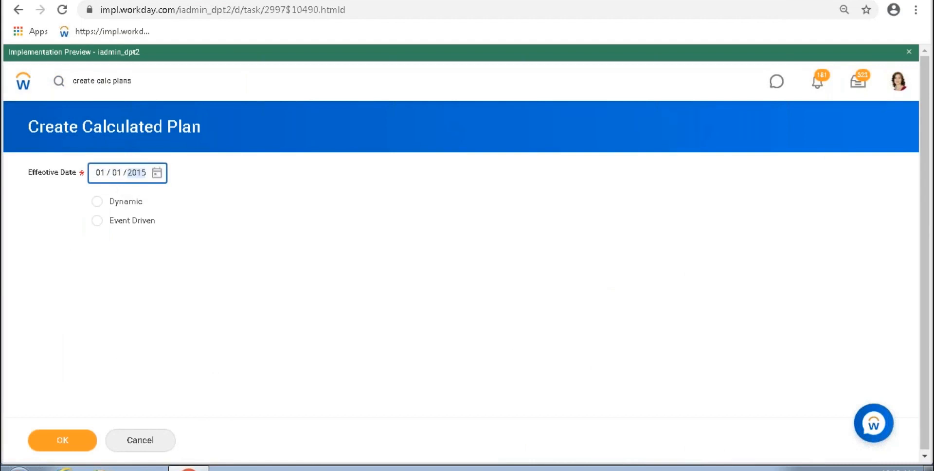
{"action": "left_click", "coordinate": [98, 221]}
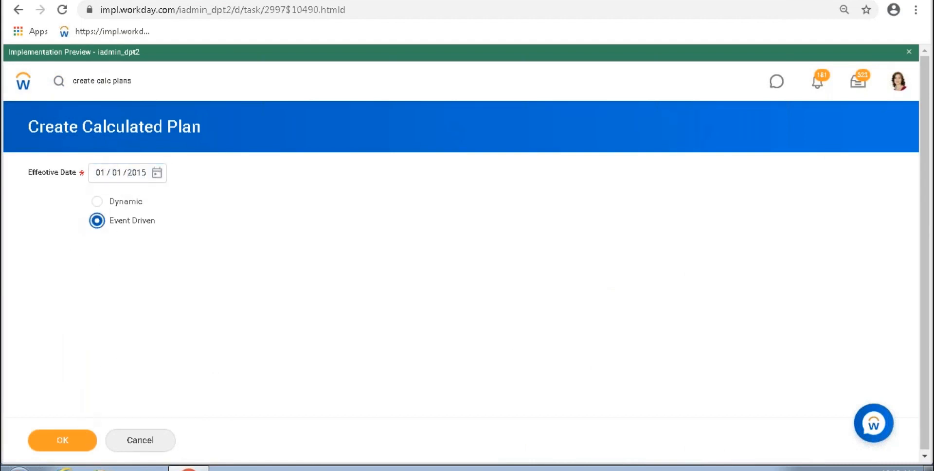
{"action": "left_click", "coordinate": [62, 440]}
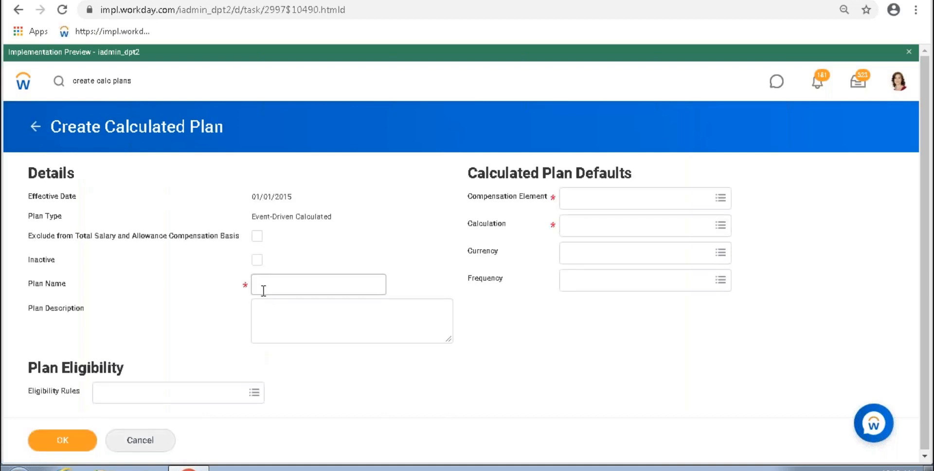
Review the new plan's name, description, eligibility rules and compensation element fields.
{"action": "left_click_drag", "start_coordinate": [35, 284], "coordinate": [83, 288]}
{"action": "left_click_drag", "start_coordinate": [39, 310], "coordinate": [76, 309]}
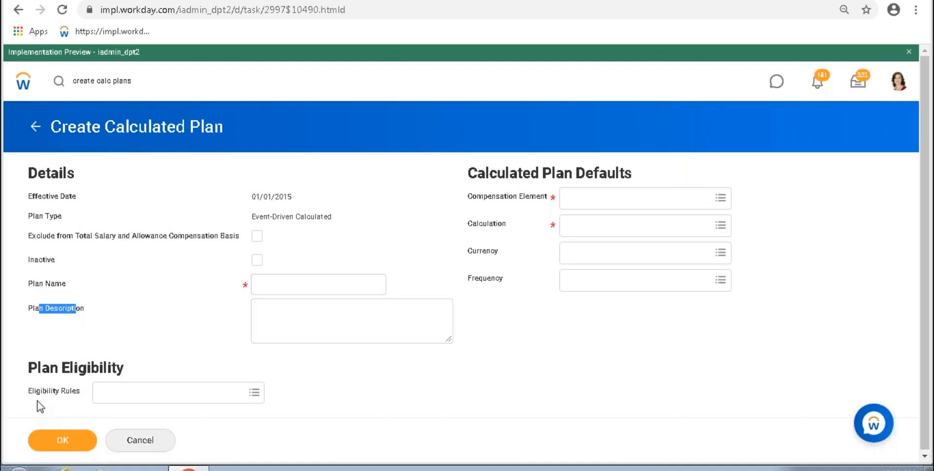
{"action": "left_click", "coordinate": [63, 395]}
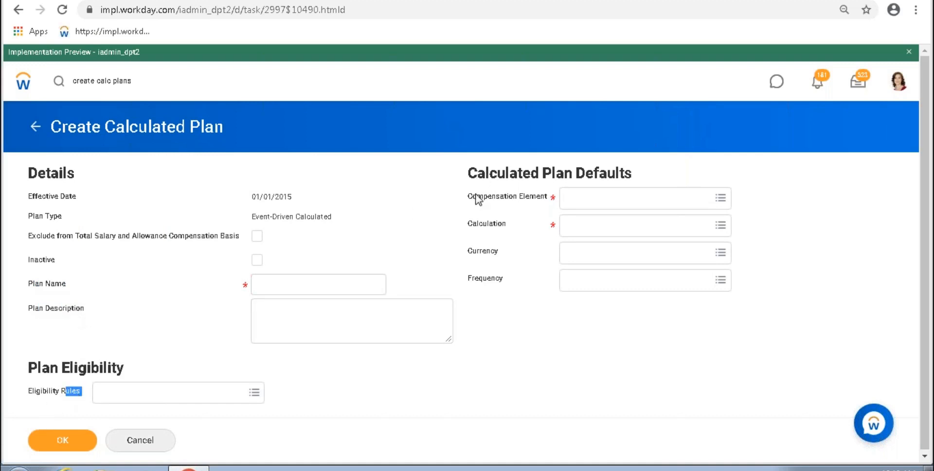
{"action": "left_click_drag", "start_coordinate": [476, 197], "coordinate": [541, 196]}
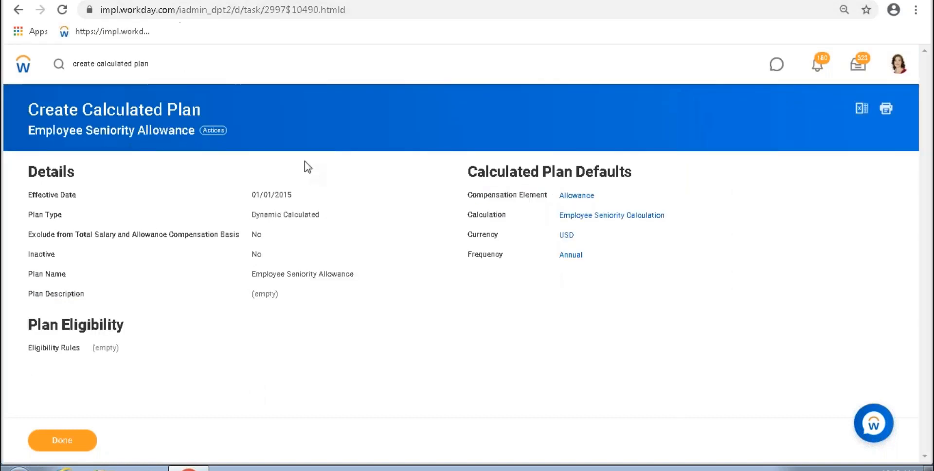
Set the new plan's calculation to Employee Seniority Calculation.
{"action": "left_click", "coordinate": [214, 131]}
{"action": "left_click", "coordinate": [231, 178]}
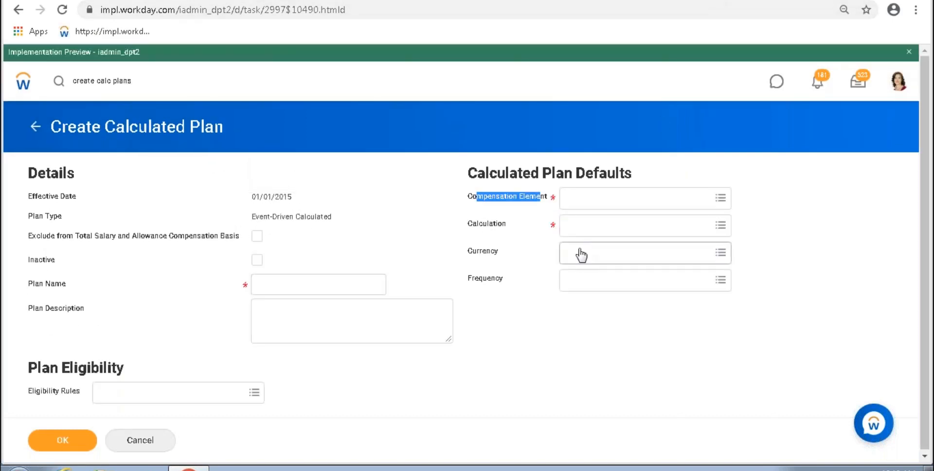
{"action": "left_click", "coordinate": [597, 225]}
{"action": "key", "text": "ctrl+v"}
{"action": "key", "text": "Return"}
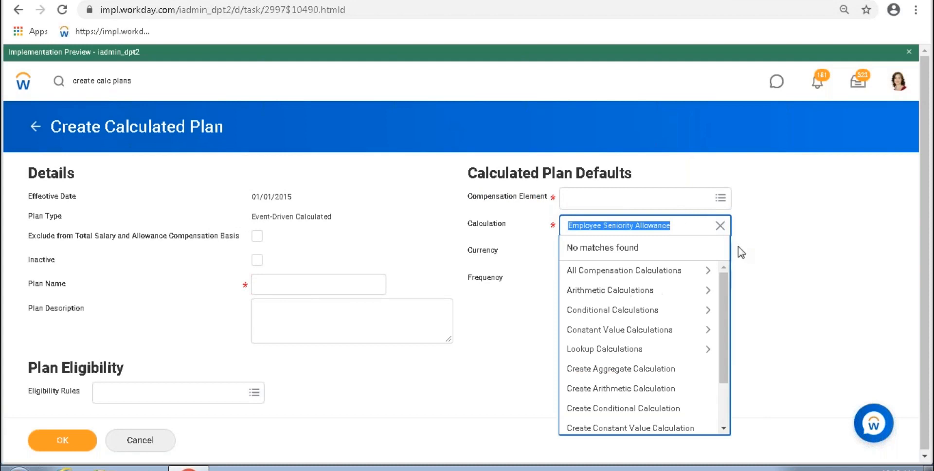
{"action": "left_click_drag", "start_coordinate": [634, 225], "coordinate": [735, 227]}
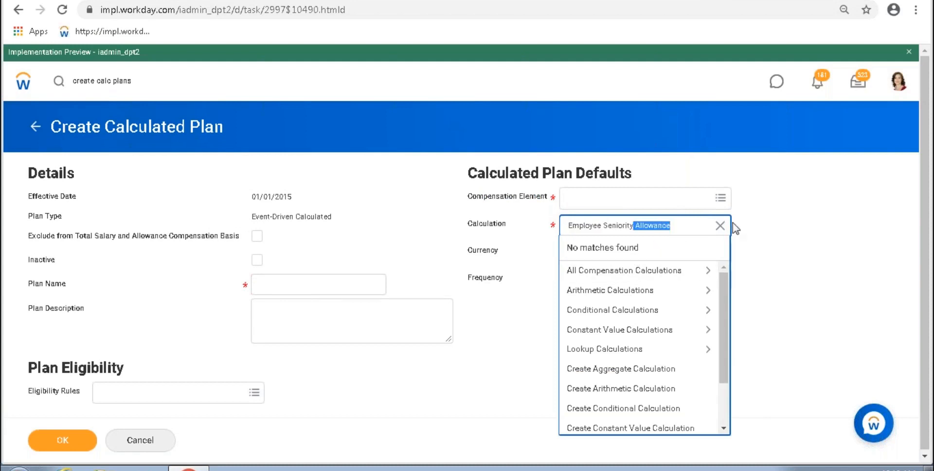
{"action": "key", "text": "BackSpace"}
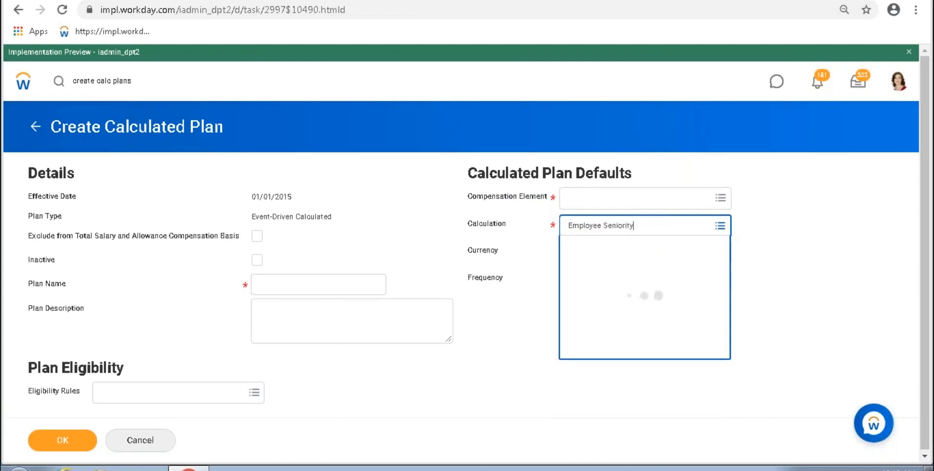
{"action": "left_click", "coordinate": [715, 244]}
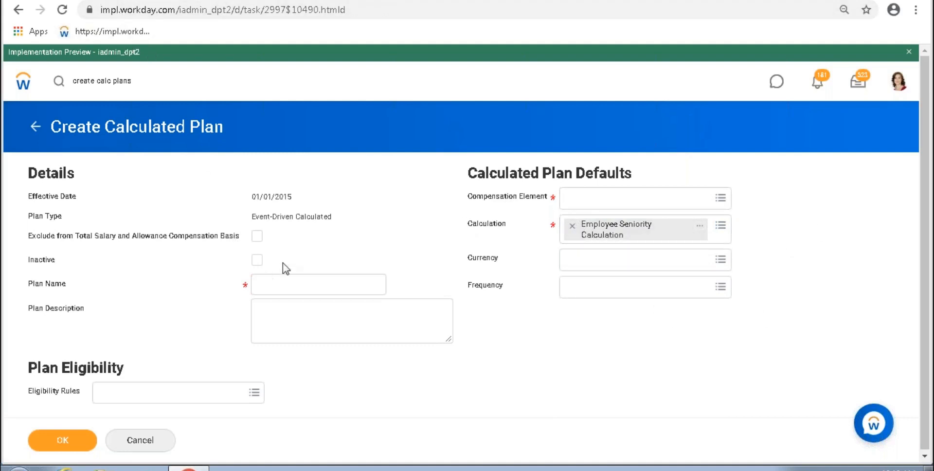
Compare the new plan's Event-Driven Calculated type with the Dynamic Calculated type of the existing Employee Seniority Allowance plan.
{"action": "left_click_drag", "start_coordinate": [252, 217], "coordinate": [333, 217]}
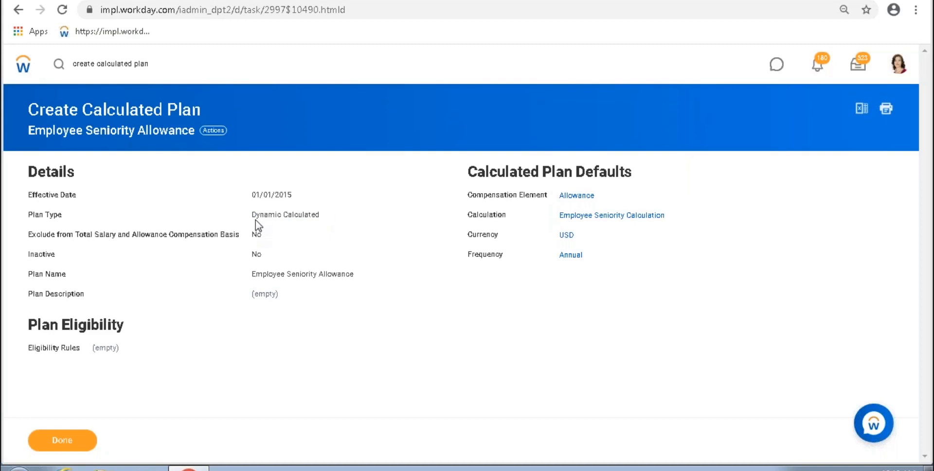
{"action": "left_click_drag", "start_coordinate": [253, 215], "coordinate": [319, 212]}
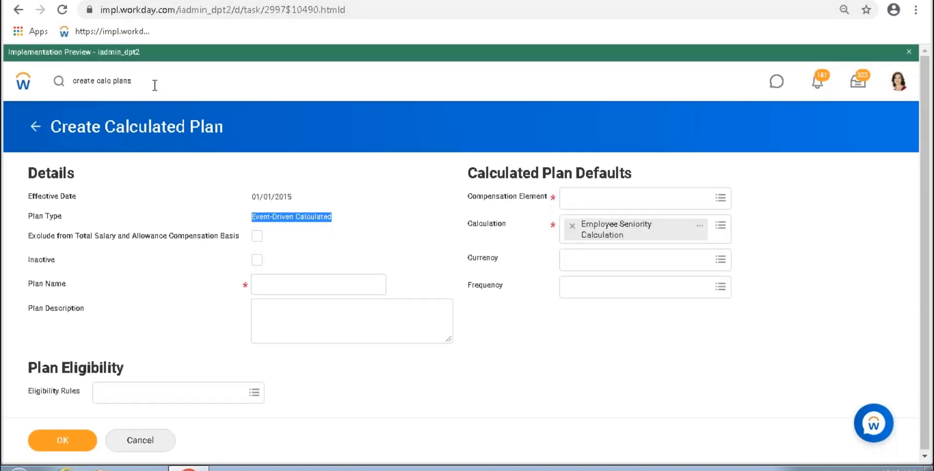
{"action": "left_click", "coordinate": [154, 89]}
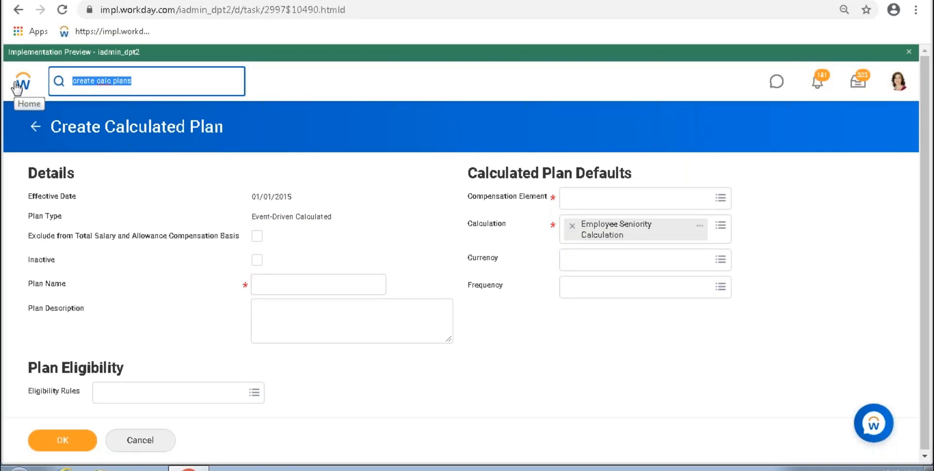
{"action": "left_click_drag", "start_coordinate": [282, 217], "coordinate": [341, 209]}
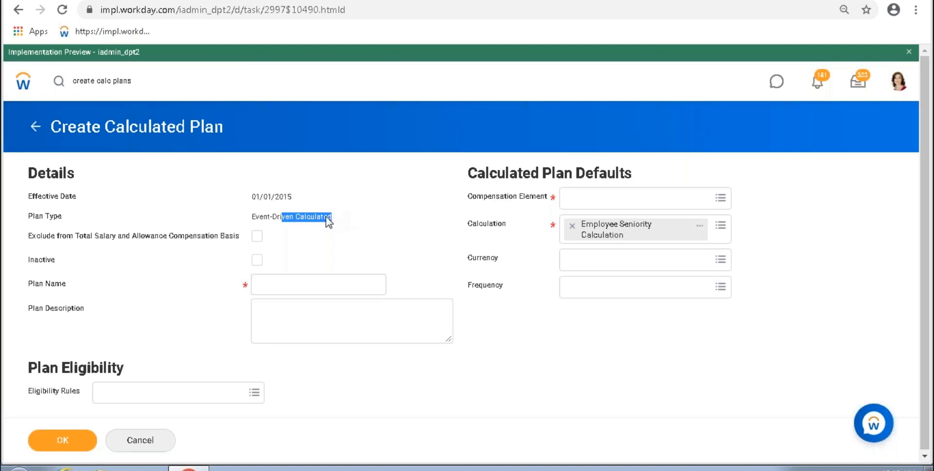
{"action": "left_click_drag", "start_coordinate": [253, 219], "coordinate": [340, 219]}
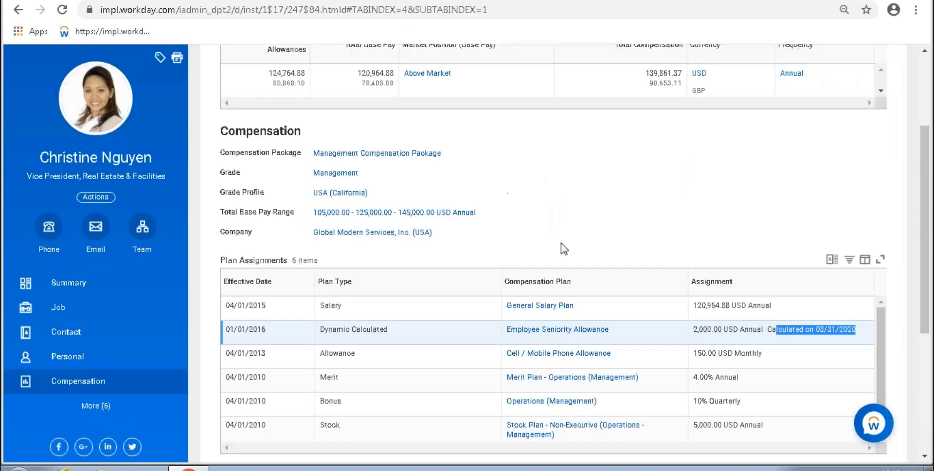
Review the calculation date of the seniority allowance already assigned to the other employee and open that employee's job details.
{"action": "left_click", "coordinate": [792, 335]}
{"action": "left_click_drag", "start_coordinate": [767, 330], "coordinate": [856, 331]}
{"action": "left_click", "coordinate": [767, 333]}
{"action": "left_click_drag", "start_coordinate": [774, 329], "coordinate": [857, 329]}
{"action": "scroll", "coordinate": [559, 256], "scroll_direction": "up", "scroll_amount": 3}
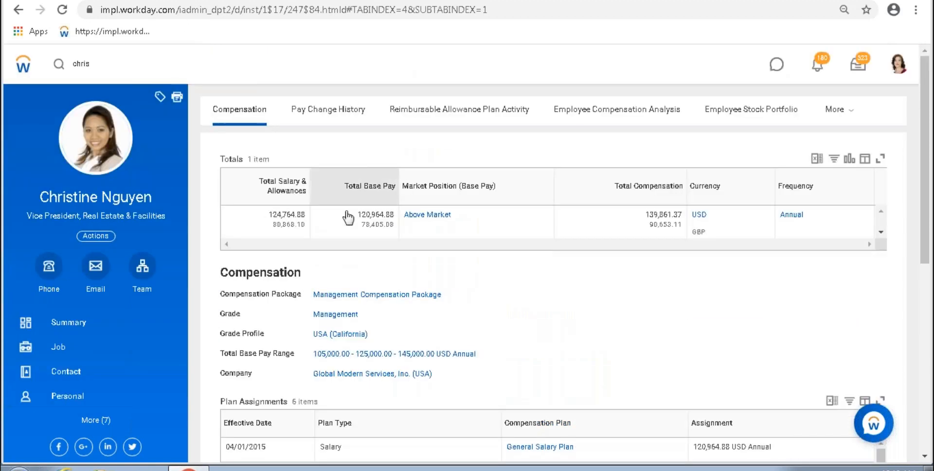
{"action": "left_click", "coordinate": [58, 348]}
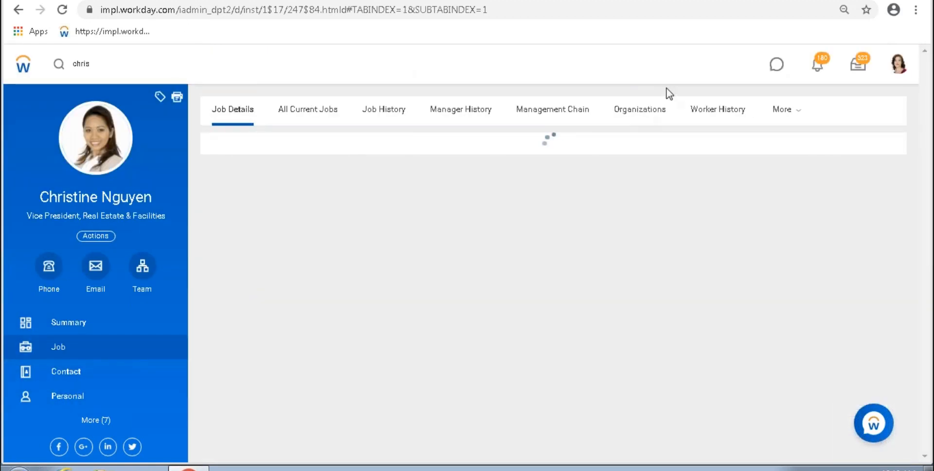
Open the worker history in the employee's job details.
{"action": "left_click", "coordinate": [707, 118]}
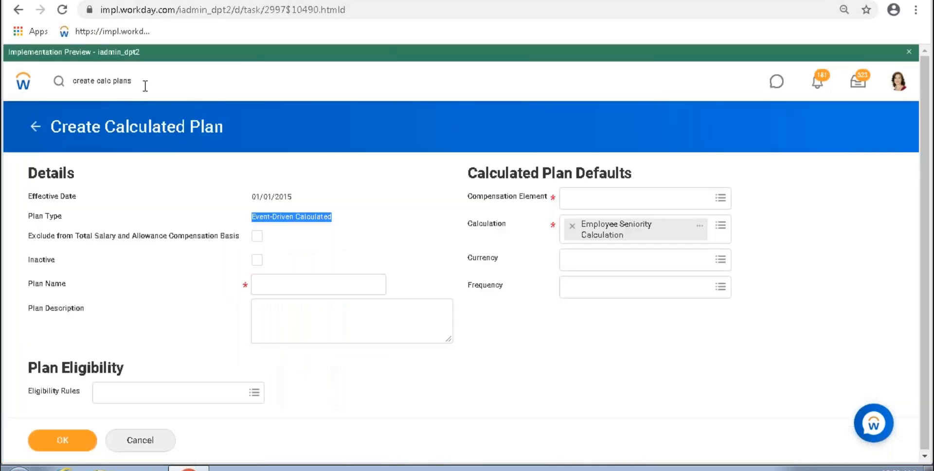
Search for "mass operation manage" and open the Mass Operation Management task.
{"action": "left_click", "coordinate": [145, 86]}
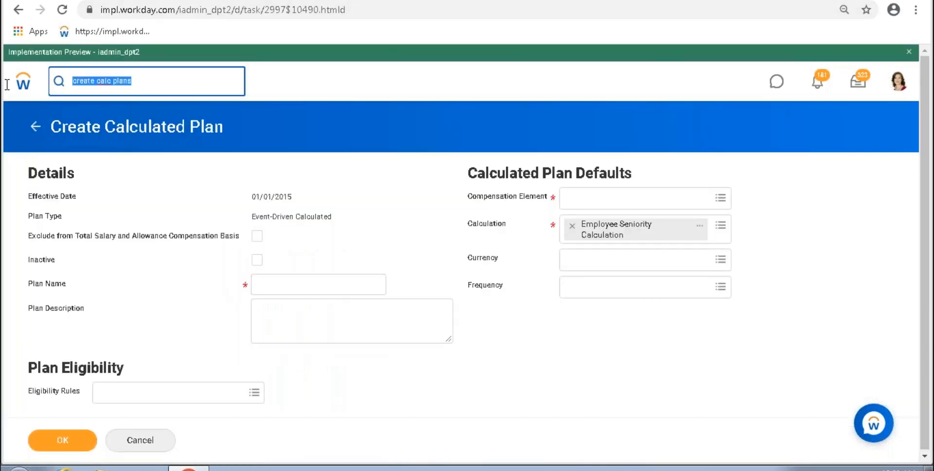
{"action": "type", "text": "ma"}
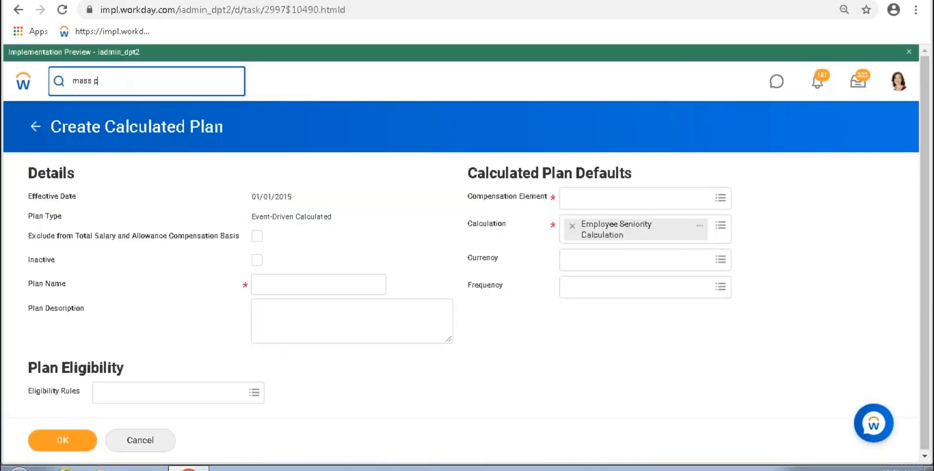
{"action": "type", "text": "ss operations manage"}
{"action": "key", "text": "Return"}
{"action": "left_click", "coordinate": [436, 288]}
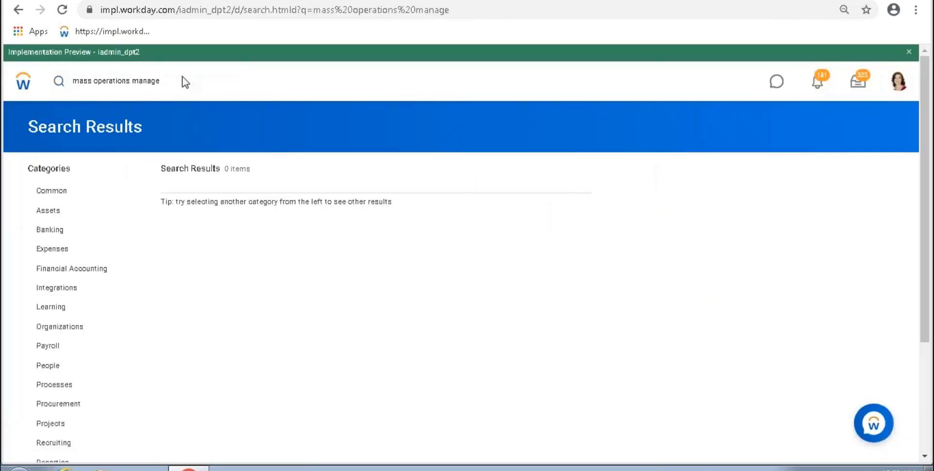
{"action": "left_click", "coordinate": [129, 81]}
{"action": "key", "text": "Delete"}
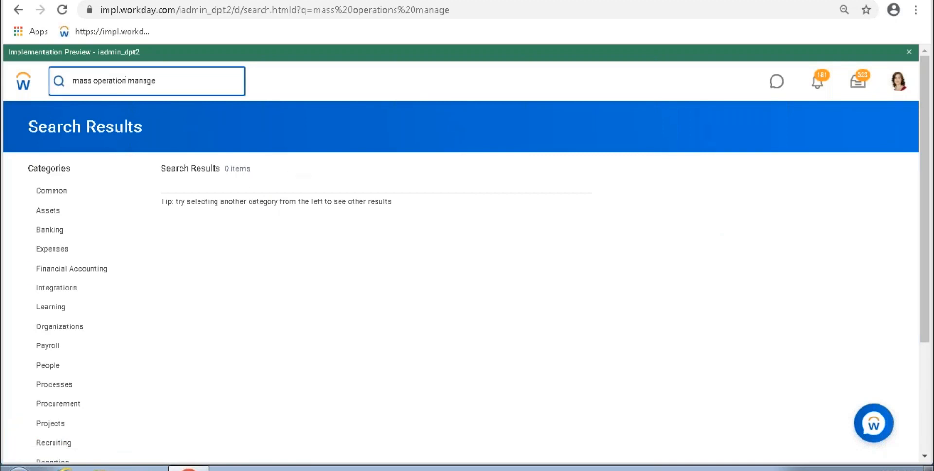
{"action": "key", "text": "Return"}
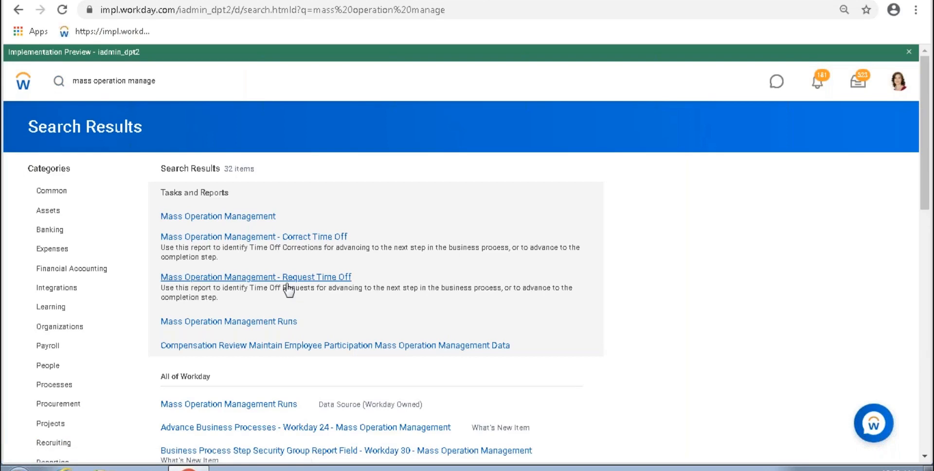
{"action": "key", "text": "Return"}
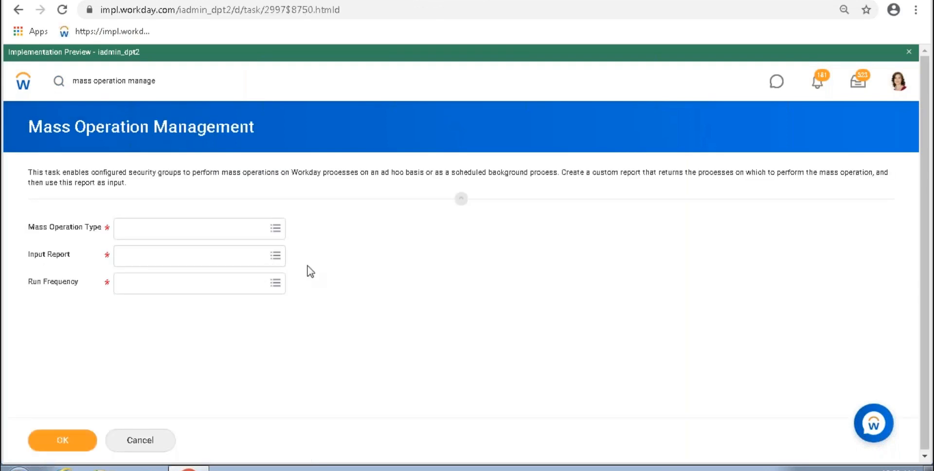
Review the task's purpose and the choices offered for its Mass Operation Type.
{"action": "left_click", "coordinate": [280, 237]}
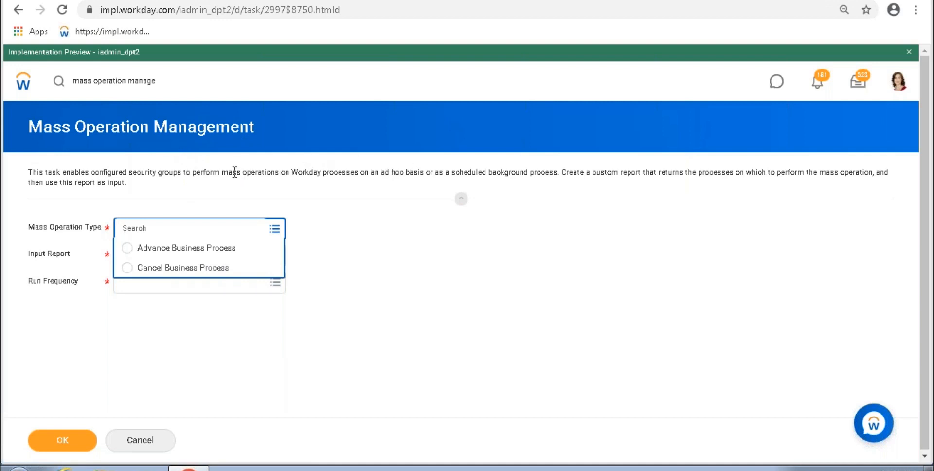
{"action": "left_click_drag", "start_coordinate": [238, 172], "coordinate": [289, 174]}
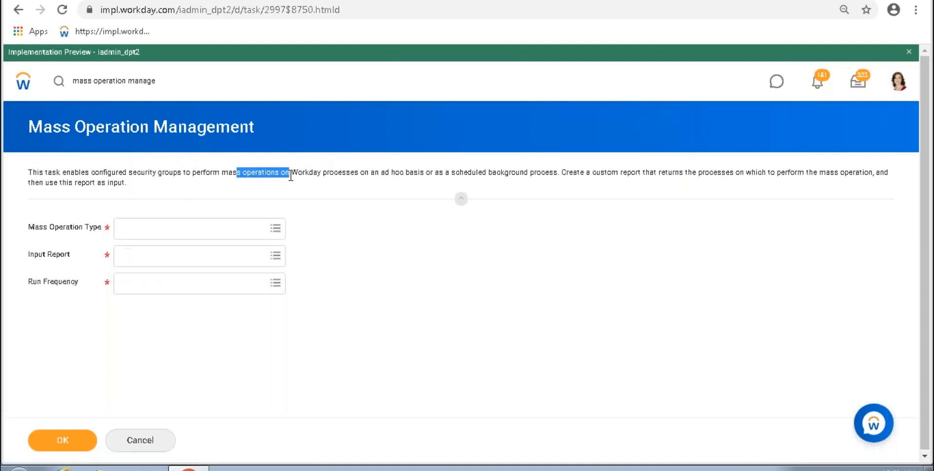
{"action": "left_click", "coordinate": [277, 231]}
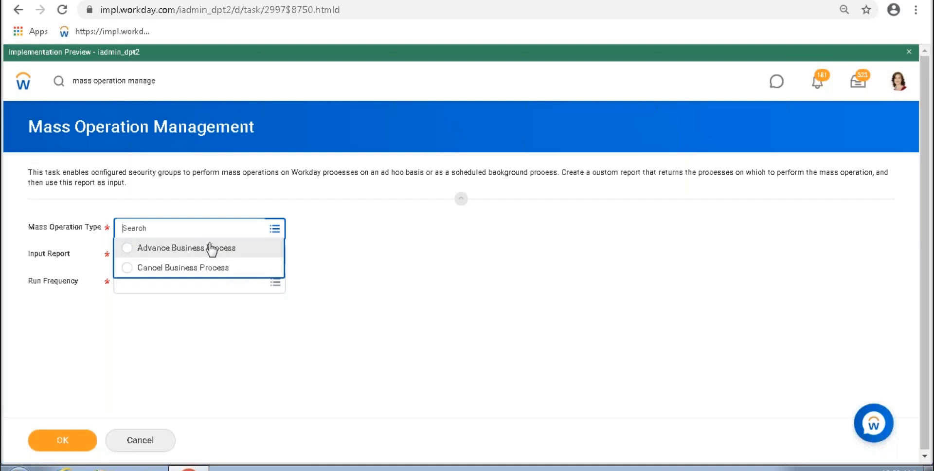
Search for "mass operation types" and open the View Mass Operation Types report.
{"action": "left_click", "coordinate": [162, 81]}
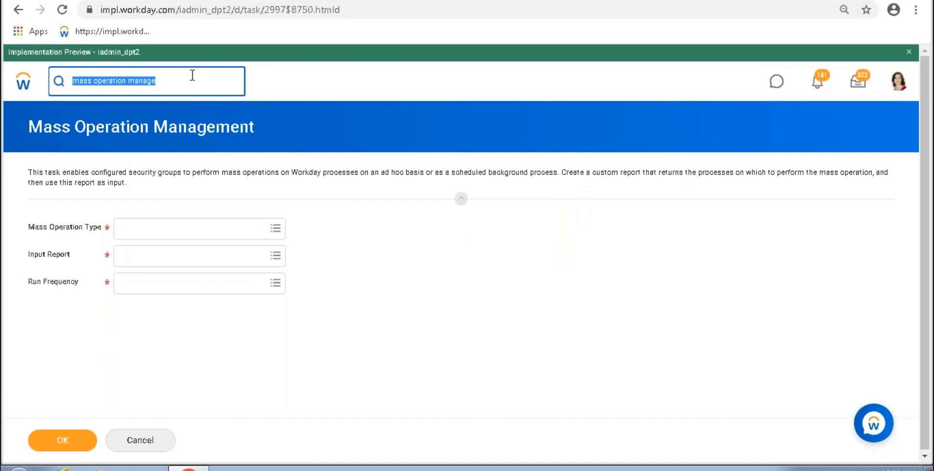
{"action": "type", "text": "mass operation"}
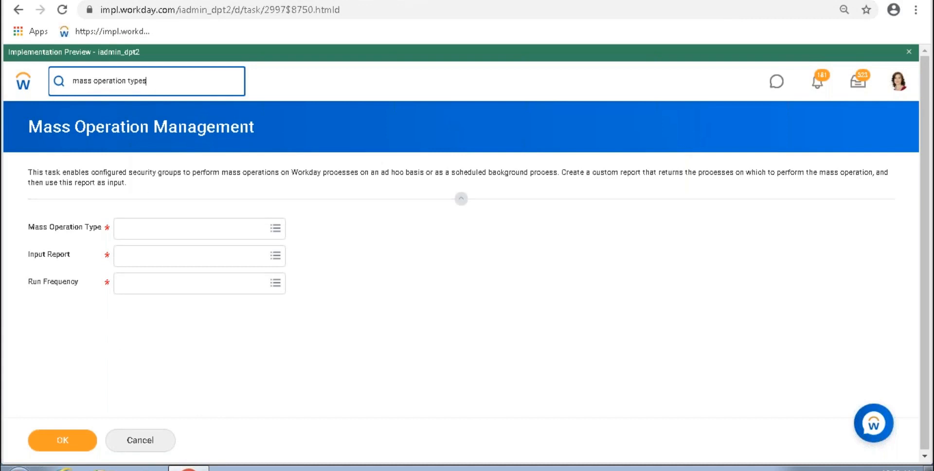
{"action": "key", "text": "Return"}
{"action": "left_click", "coordinate": [210, 219]}
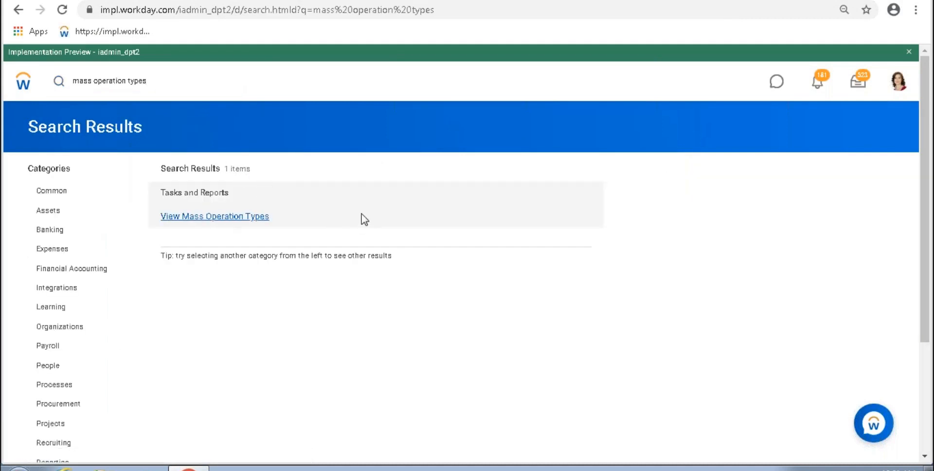
Look through the whole list of mass operation types, including those for business processes, feedback requests and terminated employees.
{"action": "scroll", "coordinate": [204, 195], "scroll_direction": "down", "scroll_amount": 1}
{"action": "left_click", "coordinate": [109, 276]}
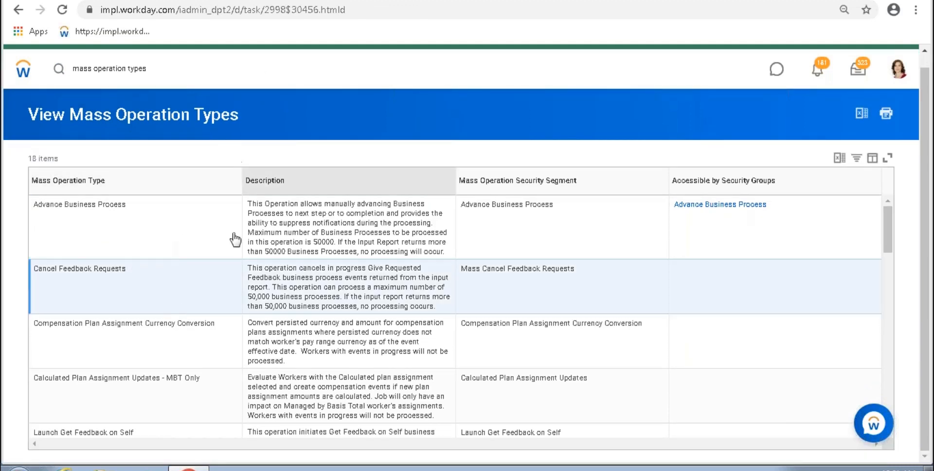
{"action": "left_click_drag", "start_coordinate": [61, 206], "coordinate": [102, 205]}
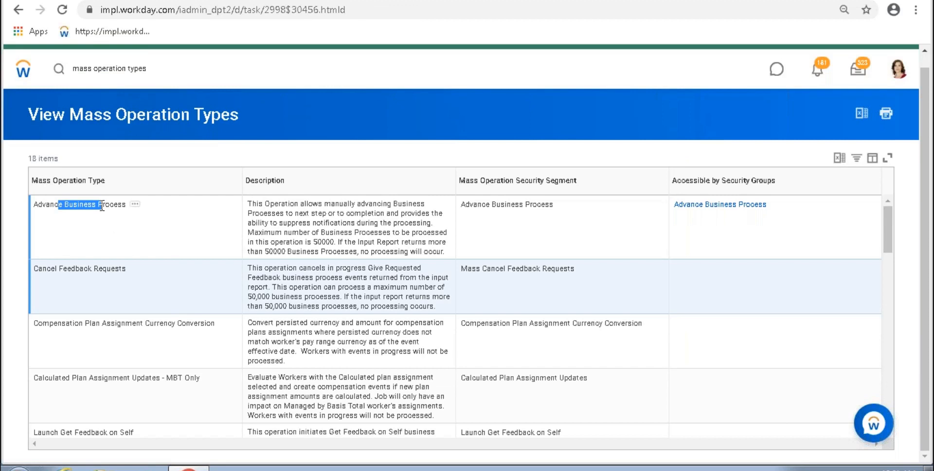
{"action": "left_click_drag", "start_coordinate": [60, 268], "coordinate": [95, 269]}
{"action": "scroll", "coordinate": [112, 270], "scroll_direction": "down", "scroll_amount": 3}
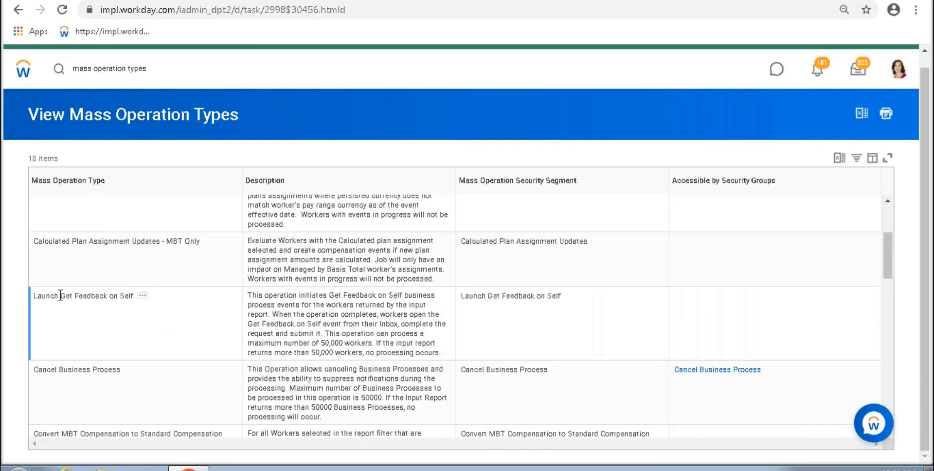
{"action": "left_click", "coordinate": [98, 298]}
{"action": "scroll", "coordinate": [144, 356], "scroll_direction": "down", "scroll_amount": 3}
{"action": "left_click_drag", "start_coordinate": [56, 233], "coordinate": [130, 227]}
{"action": "scroll", "coordinate": [94, 247], "scroll_direction": "down", "scroll_amount": 6}
{"action": "left_click_drag", "start_coordinate": [66, 271], "coordinate": [133, 271]}
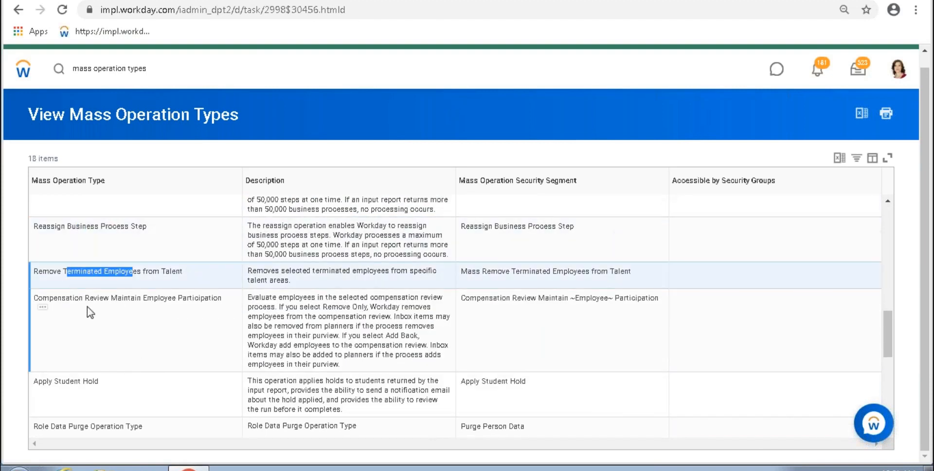
{"action": "scroll", "coordinate": [129, 316], "scroll_direction": "down", "scroll_amount": 10}
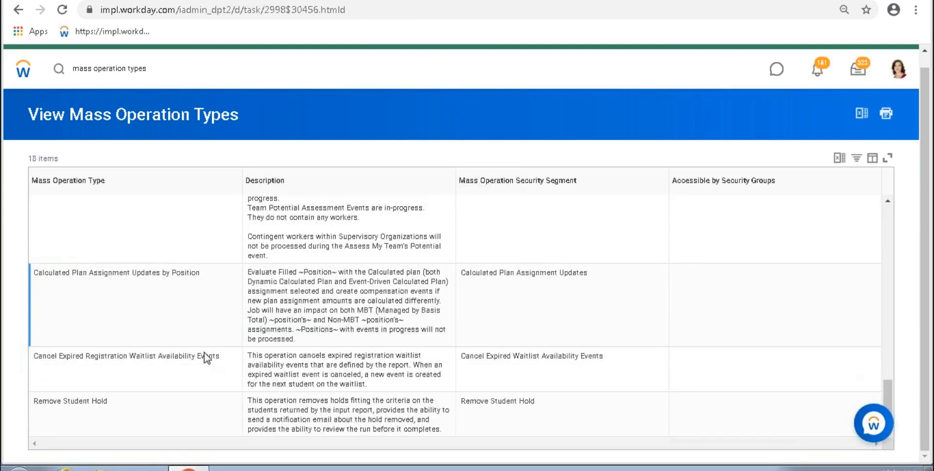
{"action": "scroll", "coordinate": [187, 346], "scroll_direction": "up", "scroll_amount": 15}
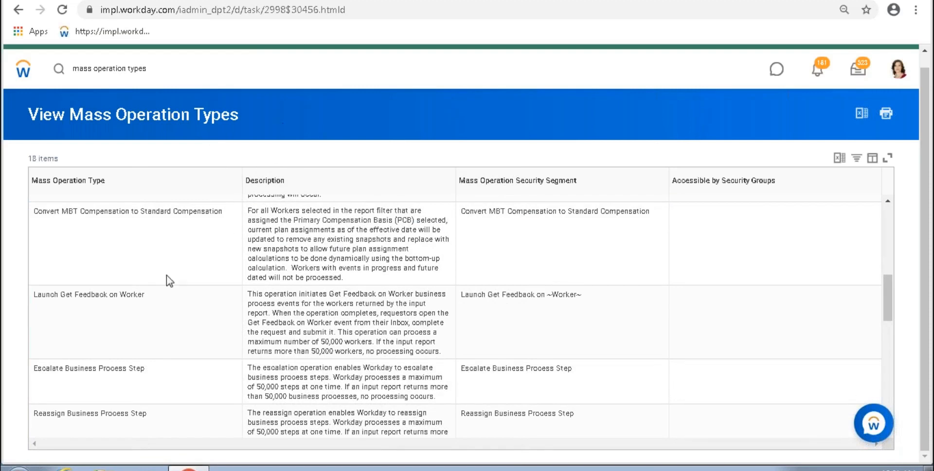
{"action": "scroll", "coordinate": [160, 292], "scroll_direction": "down", "scroll_amount": 3}
{"action": "scroll", "coordinate": [155, 303], "scroll_direction": "up", "scroll_amount": 2}
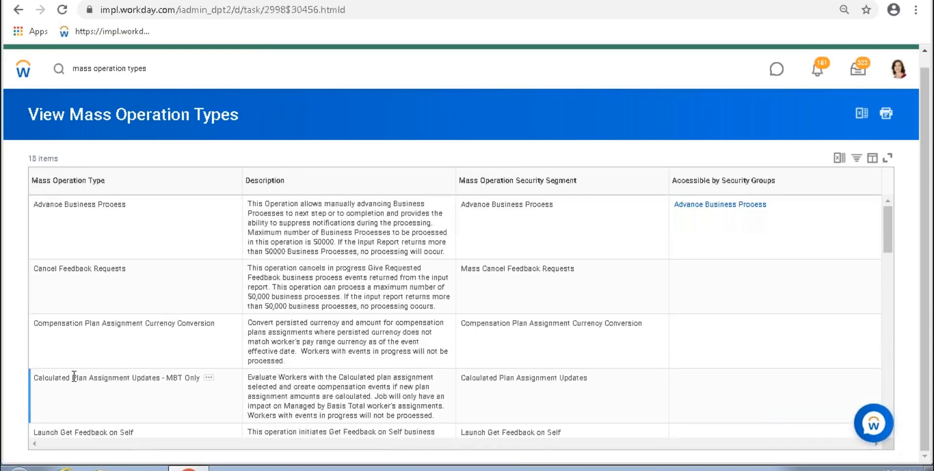
Examine the Calculated Plan Assignment Updates operation types in the report, both MBT Only and by Position.
{"action": "left_click_drag", "start_coordinate": [73, 378], "coordinate": [136, 383]}
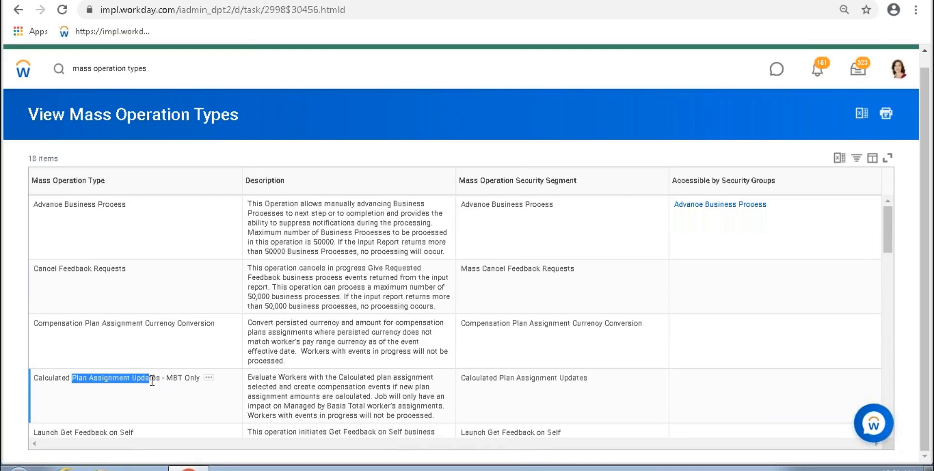
{"action": "scroll", "coordinate": [160, 365], "scroll_direction": "down", "scroll_amount": 3}
{"action": "scroll", "coordinate": [119, 345], "scroll_direction": "down", "scroll_amount": 2}
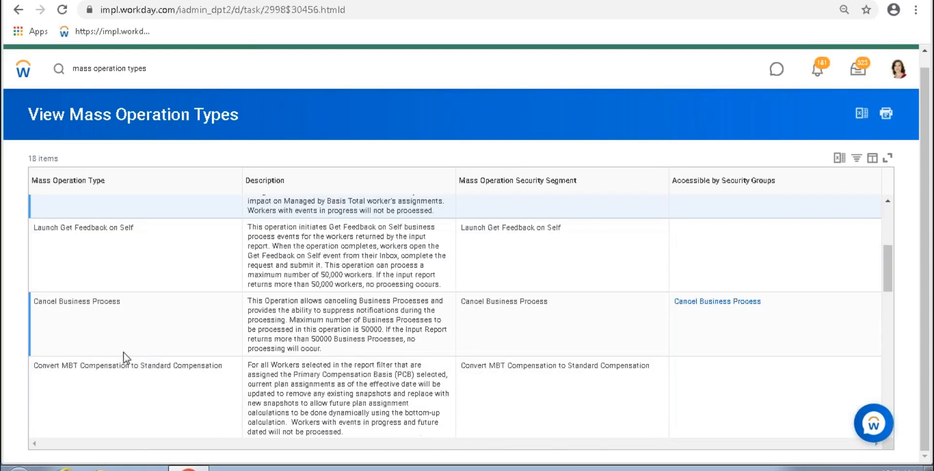
{"action": "scroll", "coordinate": [75, 372], "scroll_direction": "down", "scroll_amount": 2}
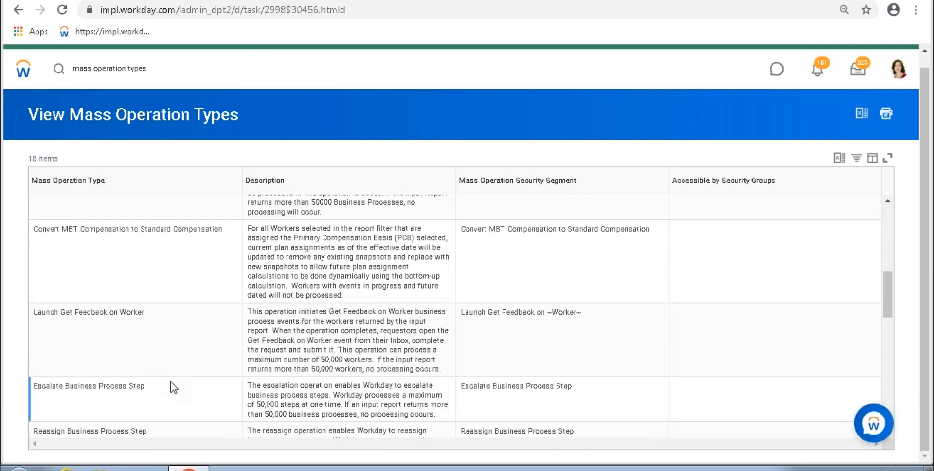
{"action": "scroll", "coordinate": [166, 378], "scroll_direction": "down", "scroll_amount": 3}
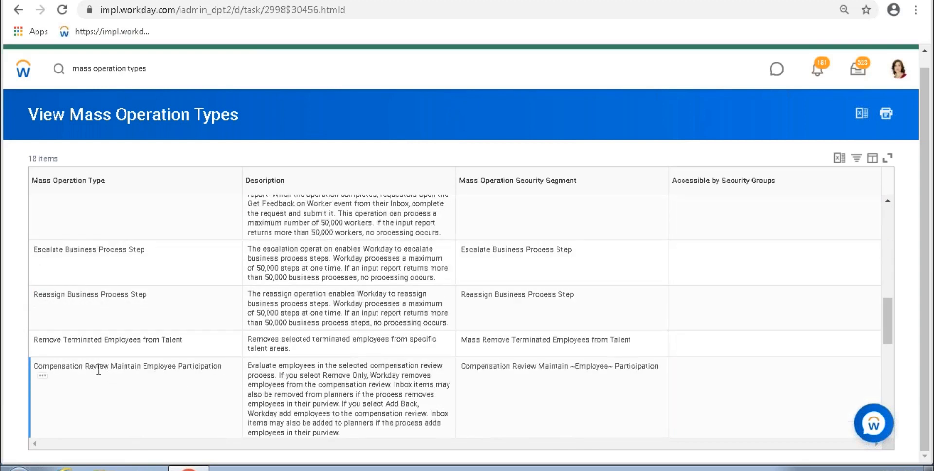
{"action": "scroll", "coordinate": [160, 374], "scroll_direction": "down", "scroll_amount": 1}
{"action": "scroll", "coordinate": [182, 369], "scroll_direction": "down", "scroll_amount": 1}
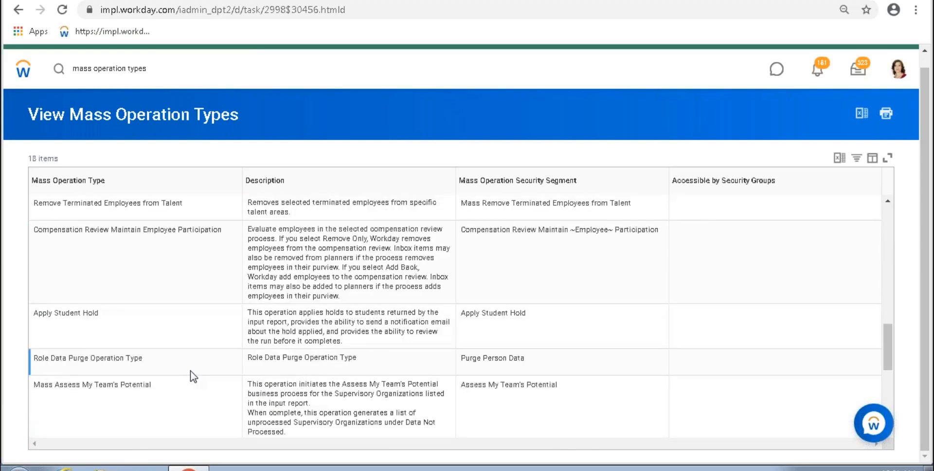
{"action": "scroll", "coordinate": [185, 369], "scroll_direction": "down", "scroll_amount": 4}
{"action": "left_click_drag", "start_coordinate": [50, 292], "coordinate": [136, 296]}
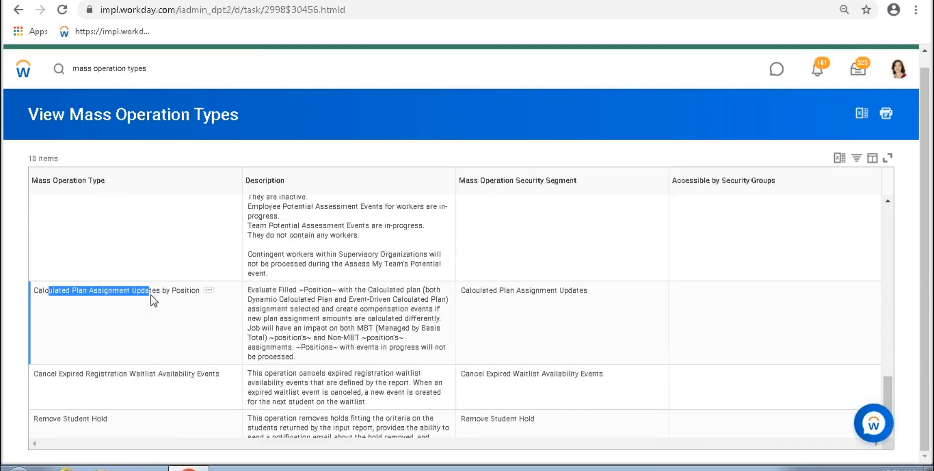
Review the Mass Operation Type column and the Calculated Plan Assignment Updates by Position entry.
{"action": "scroll", "coordinate": [191, 379], "scroll_direction": "up", "scroll_amount": 2}
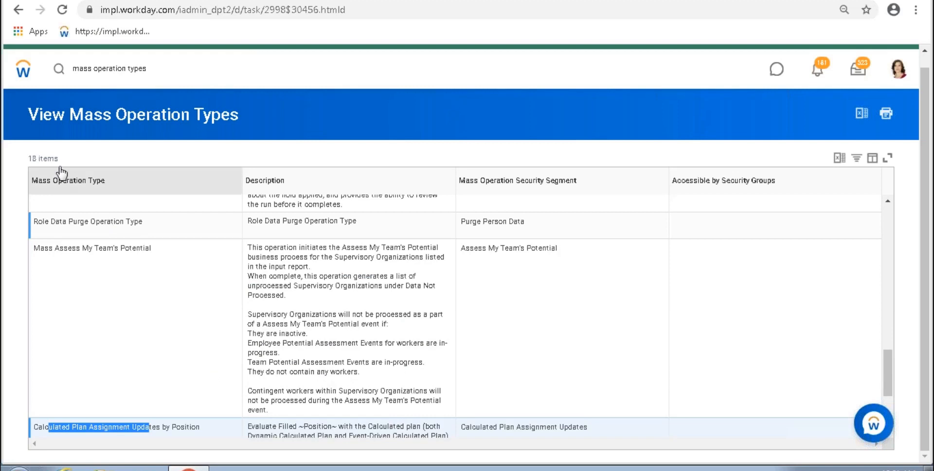
{"action": "left_click_drag", "start_coordinate": [134, 192], "coordinate": [40, 187]}
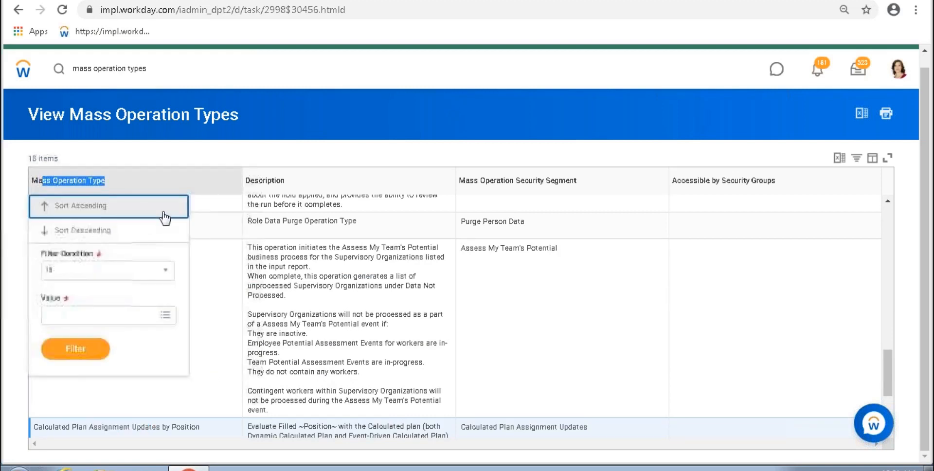
{"action": "scroll", "coordinate": [215, 402], "scroll_direction": "down", "scroll_amount": 3}
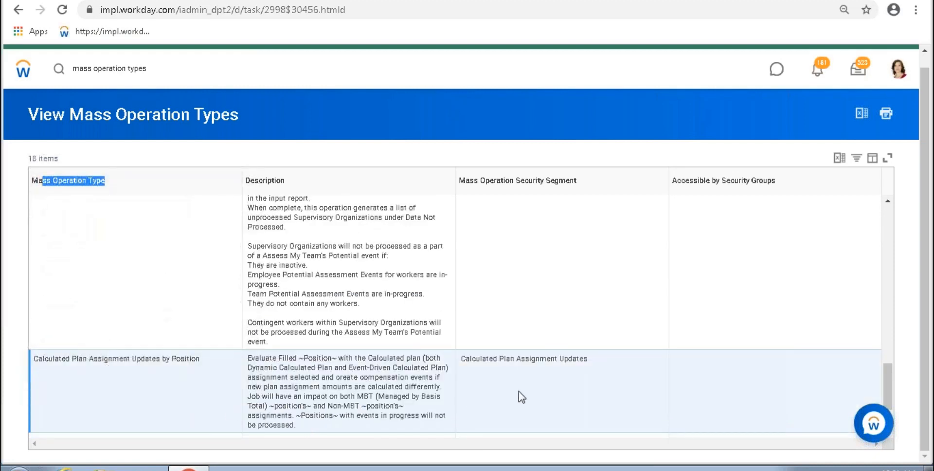
{"action": "left_click_drag", "start_coordinate": [78, 358], "coordinate": [165, 359]}
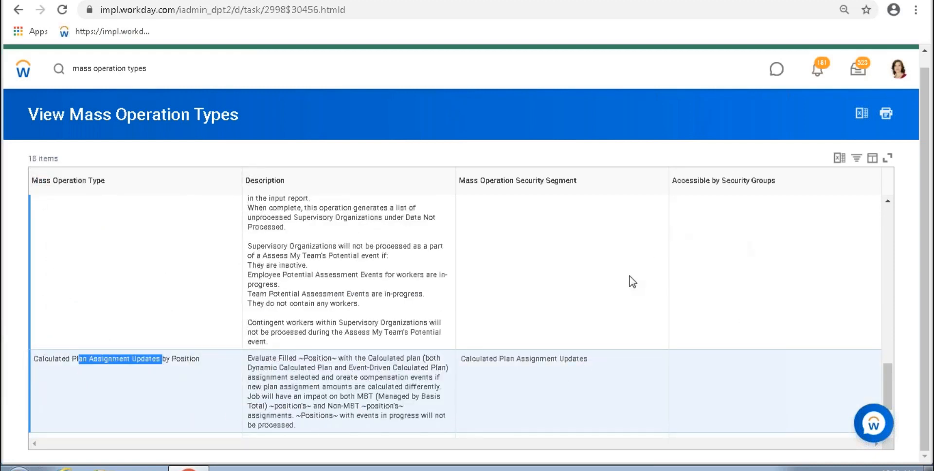
{"action": "scroll", "coordinate": [688, 312], "scroll_direction": "down", "scroll_amount": 3}
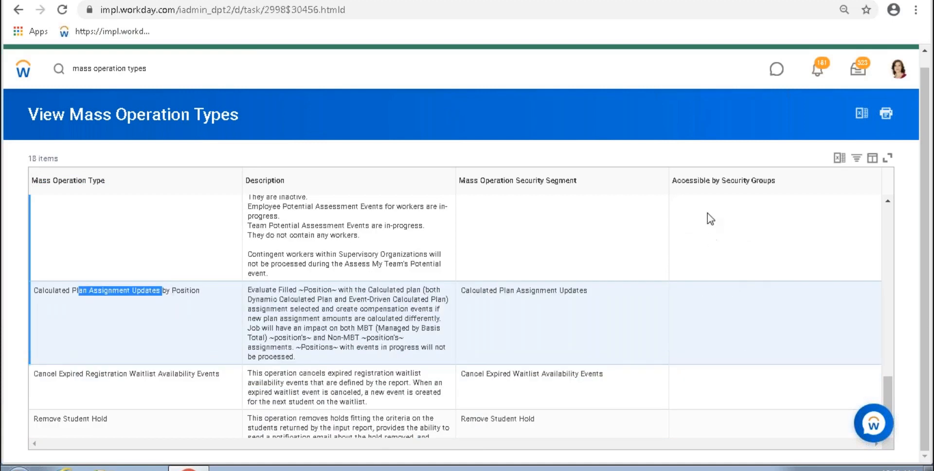
Check the security groups that can access the mass operation types, including Cancel Business Process.
{"action": "left_click_drag", "start_coordinate": [792, 183], "coordinate": [679, 186]}
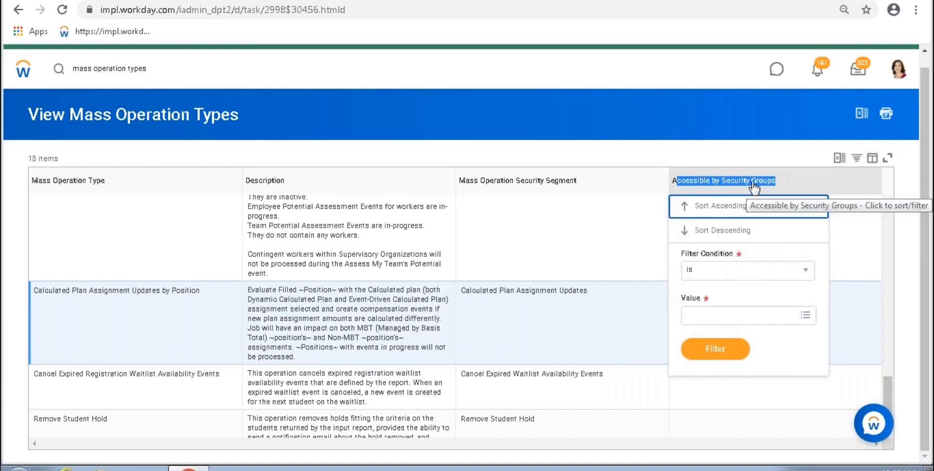
{"action": "scroll", "coordinate": [736, 294], "scroll_direction": "up", "scroll_amount": 10}
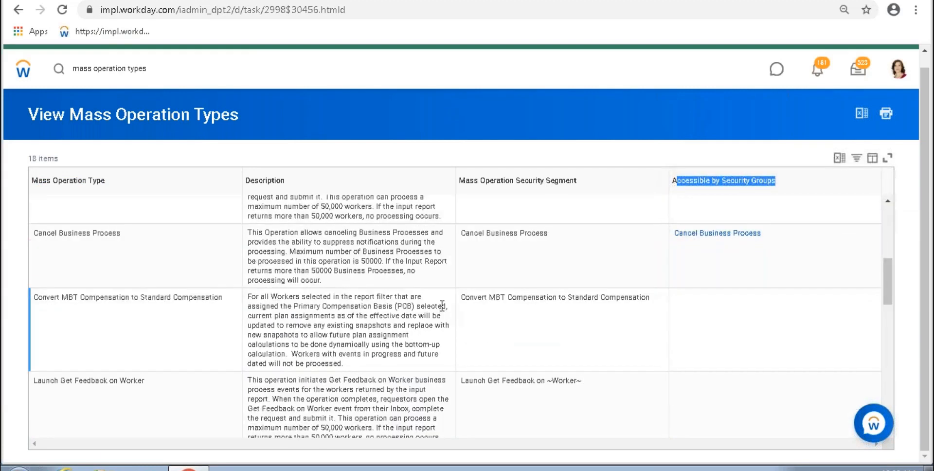
{"action": "scroll", "coordinate": [736, 294], "scroll_direction": "down", "scroll_amount": 5}
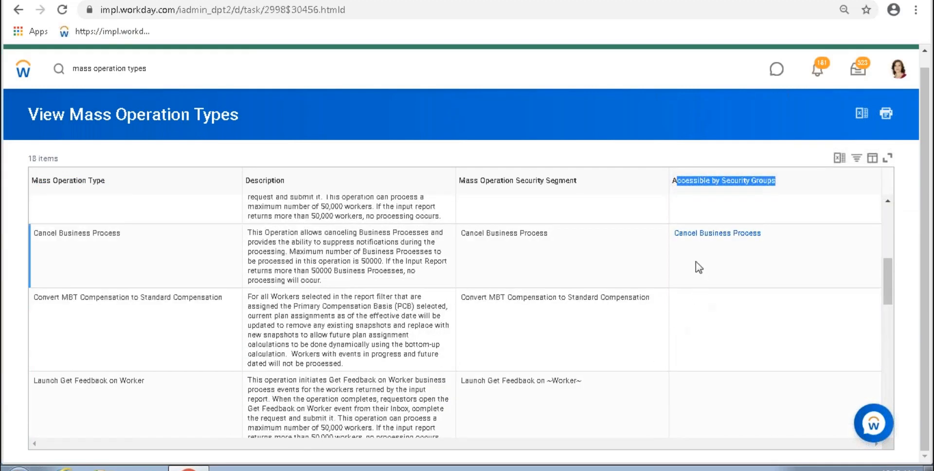
{"action": "left_click_drag", "start_coordinate": [125, 234], "coordinate": [63, 233]}
{"action": "left_click_drag", "start_coordinate": [777, 233], "coordinate": [677, 242]}
{"action": "scroll", "coordinate": [679, 278], "scroll_direction": "up", "scroll_amount": 5}
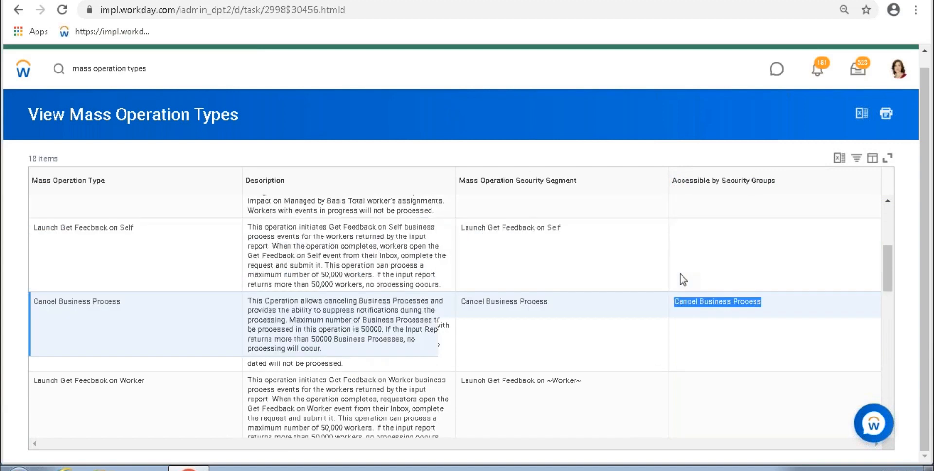
Check which security group can access the Advance Business Process operation type.
{"action": "mouse_move", "coordinate": [784, 204]}
{"action": "left_click_drag", "start_coordinate": [784, 204], "coordinate": [670, 211]}
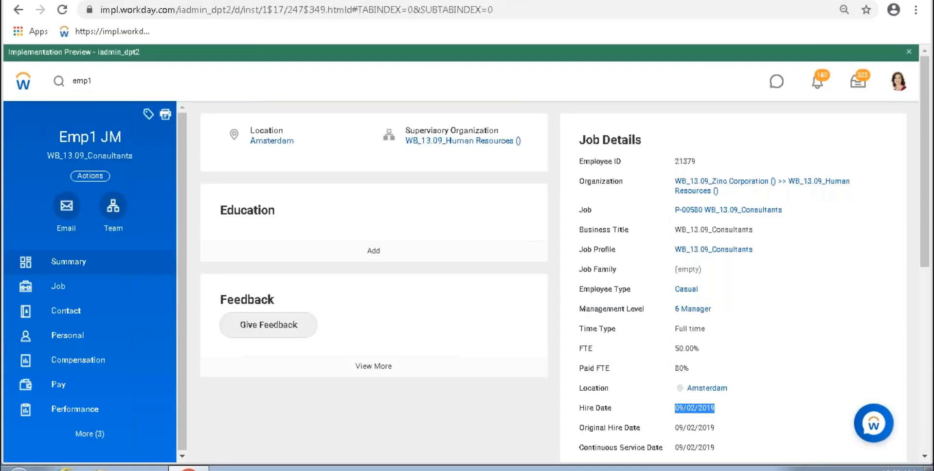
Search for "mass opera manag", open the Mass Operation Management task, and compare its operation types with the View Mass Operation Types report.
{"action": "left_click_drag", "start_coordinate": [100, 84], "coordinate": [7, 90]}
{"action": "type", "text": "mass"}
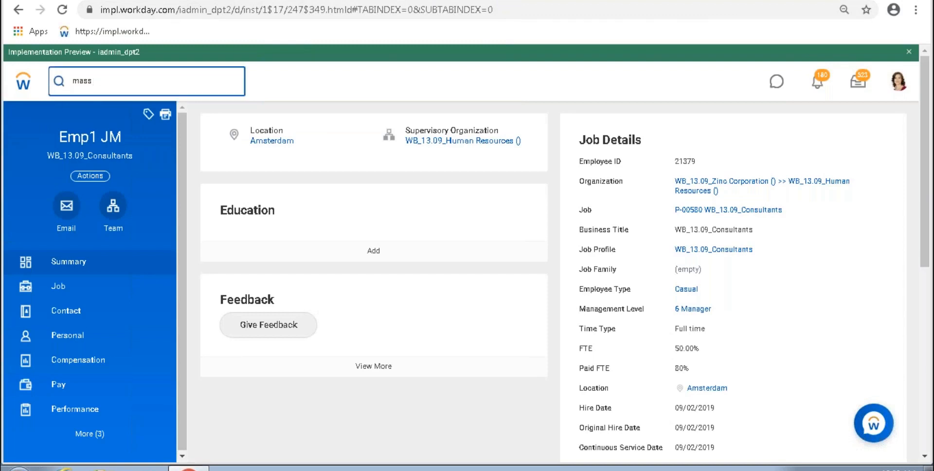
{"action": "type", "text": " opera manag"}
{"action": "key", "text": "Return"}
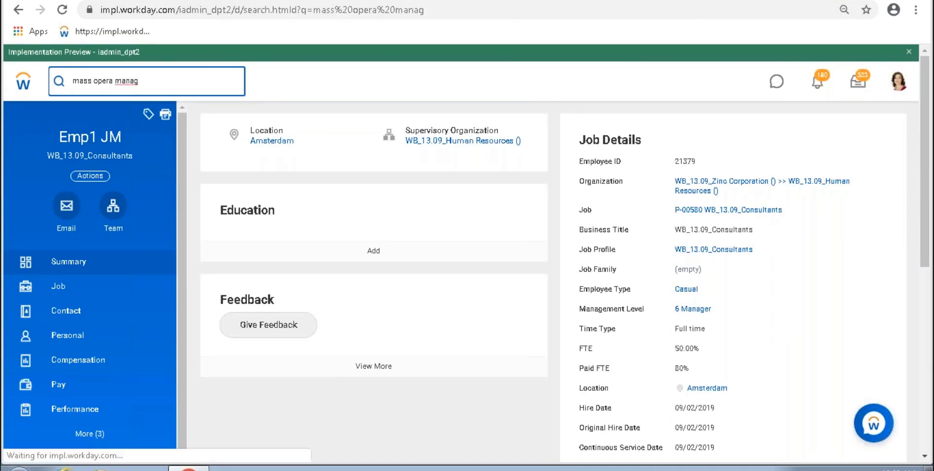
{"action": "left_click", "coordinate": [266, 215]}
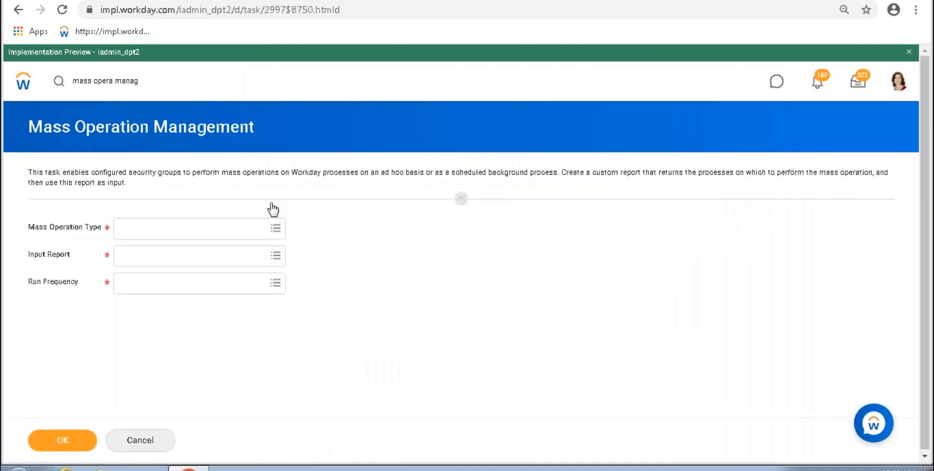
{"action": "left_click", "coordinate": [282, 235]}
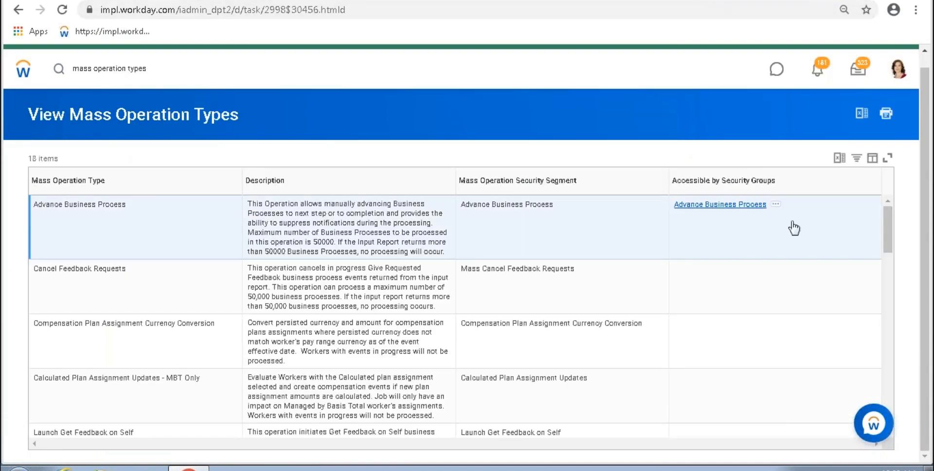
{"action": "left_click", "coordinate": [706, 204]}
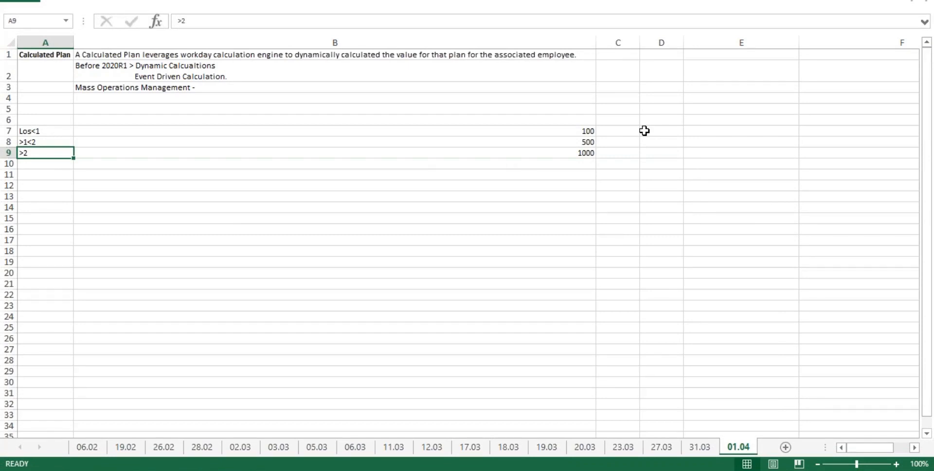
Switch to the Excel notes and clear the length-of-service tiers and their amounts from A7:B9.
{"action": "left_click_drag", "start_coordinate": [25, 130], "coordinate": [584, 157]}
{"action": "key", "text": "Delete"}
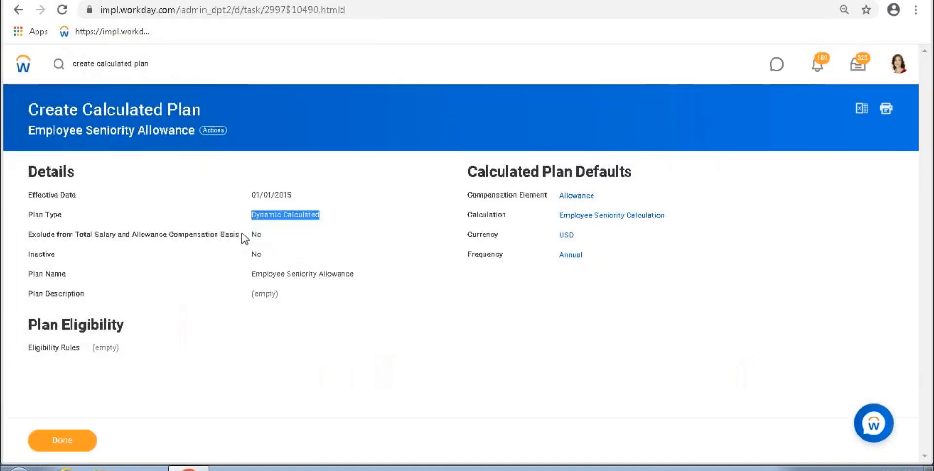
{"action": "left_click_drag", "start_coordinate": [240, 233], "coordinate": [27, 234]}
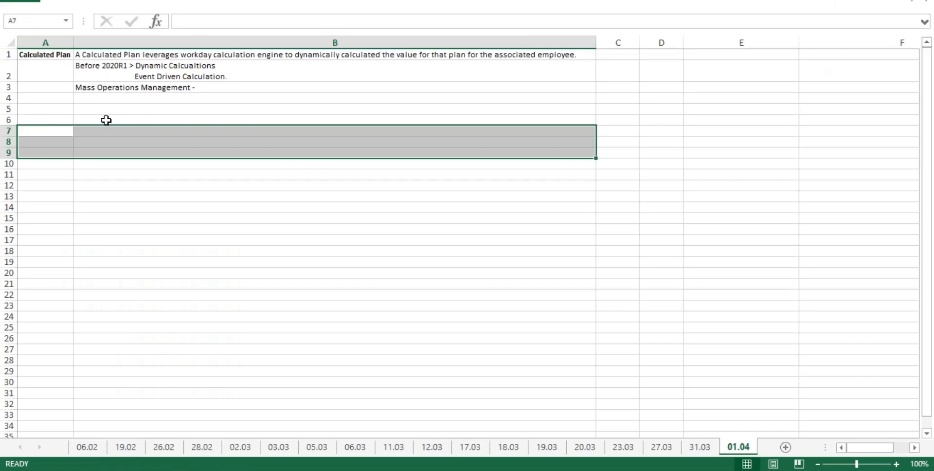
Replace the Mass Operations Management note in cell B3 with "Task: Create Calculated Plan".
{"action": "left_click", "coordinate": [199, 89]}
{"action": "key", "text": "Delete"}
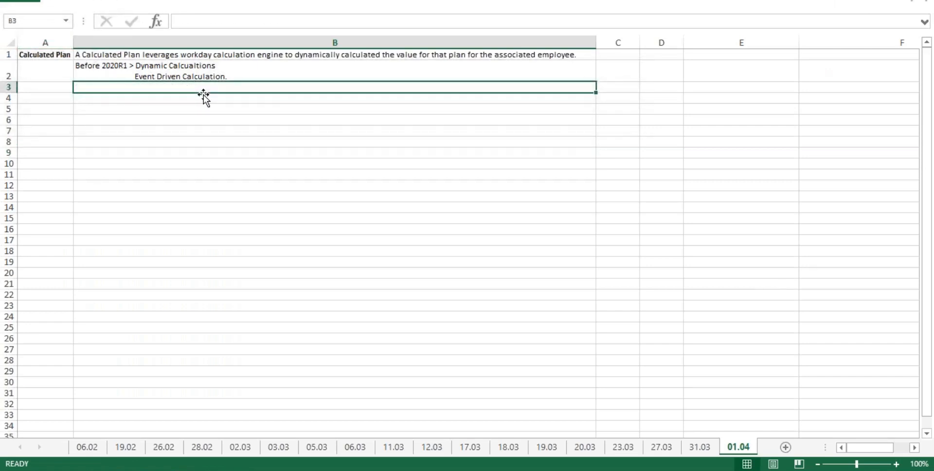
{"action": "type", "text": "Task"}
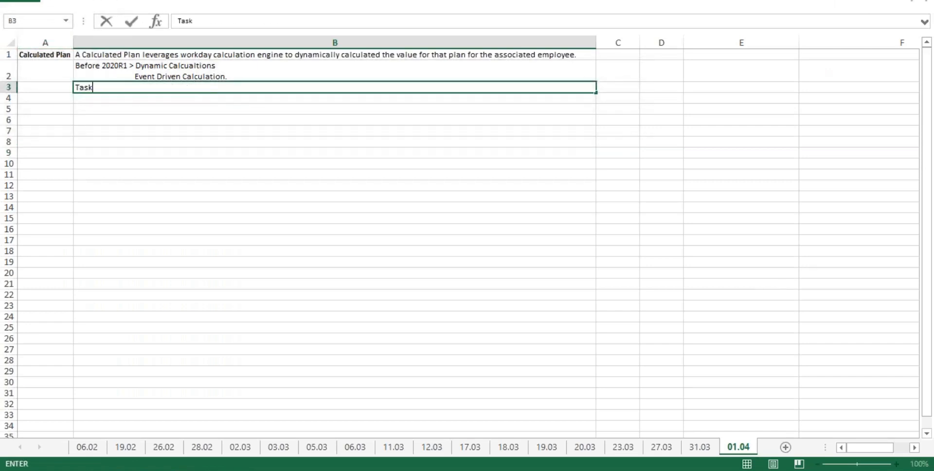
{"action": "type", "text": ": Create Calculated Plan"}
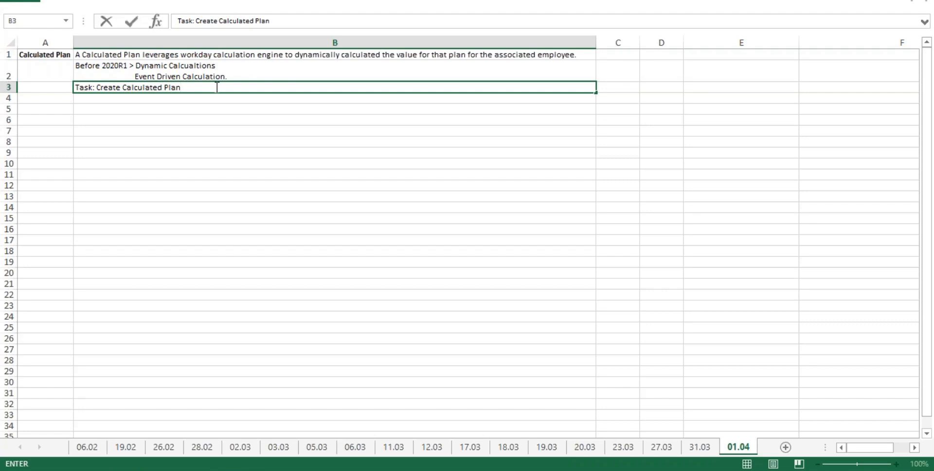
Extend the Dynamic line in B2 with "- Plan amount is automatically calculated everytime emolyee compensation page is opened." and end the Event Driven line with a dash.
{"action": "double_click", "coordinate": [243, 77]}
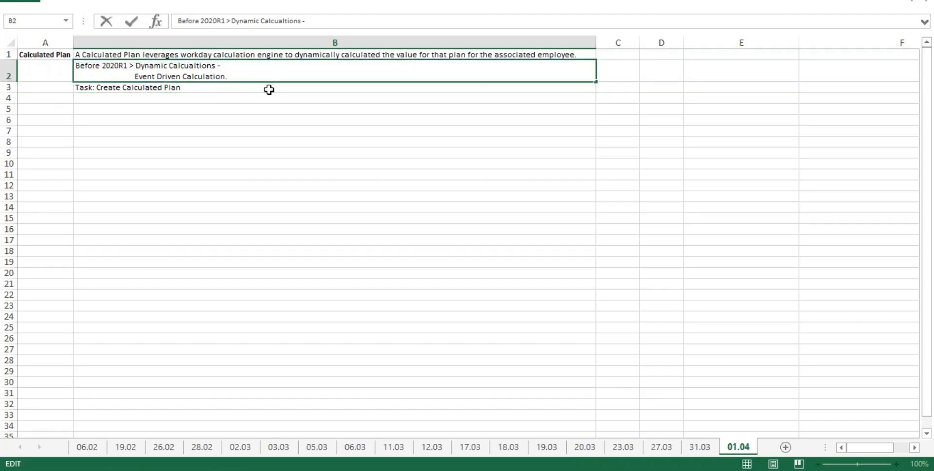
{"action": "type", "text": "- Plan amount is auto"}
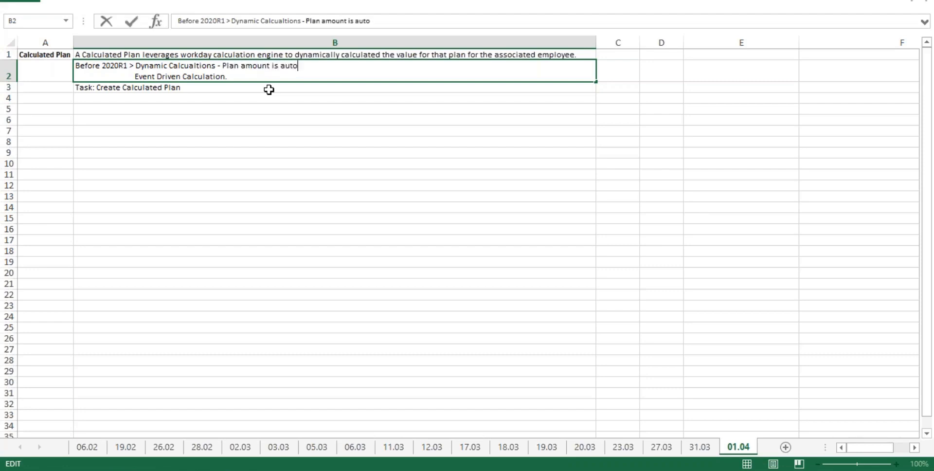
{"action": "type", "text": "matically calculated everyt"}
{"action": "type", "text": "ime eml"}
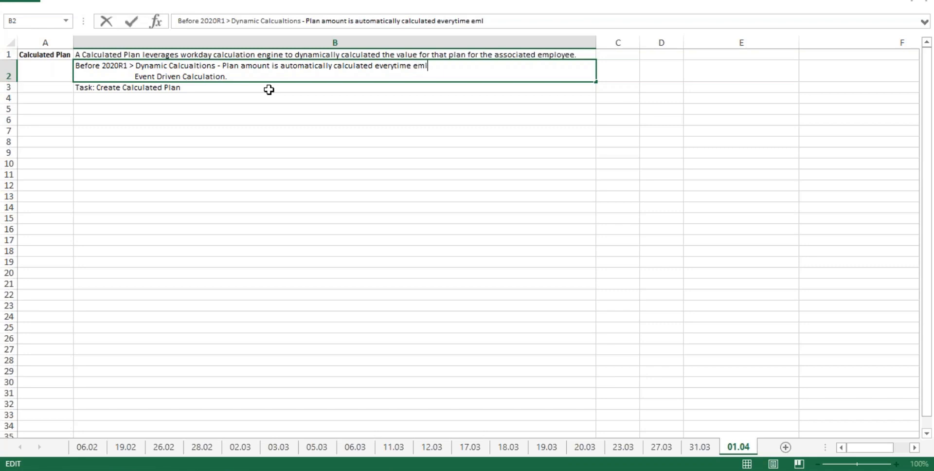
{"action": "key", "text": "BackSpace"}
{"action": "type", "text": "oloye"}
{"action": "key", "text": "BackSpace"}
{"action": "key", "text": "BackSpace"}
{"action": "key", "text": "BackSpace"}
{"action": "type", "text": "yee compensat"}
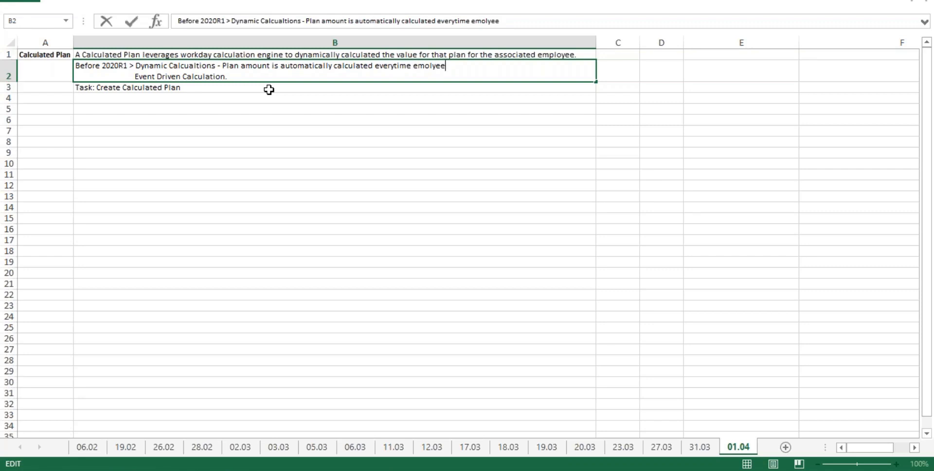
{"action": "type", "text": "in"}
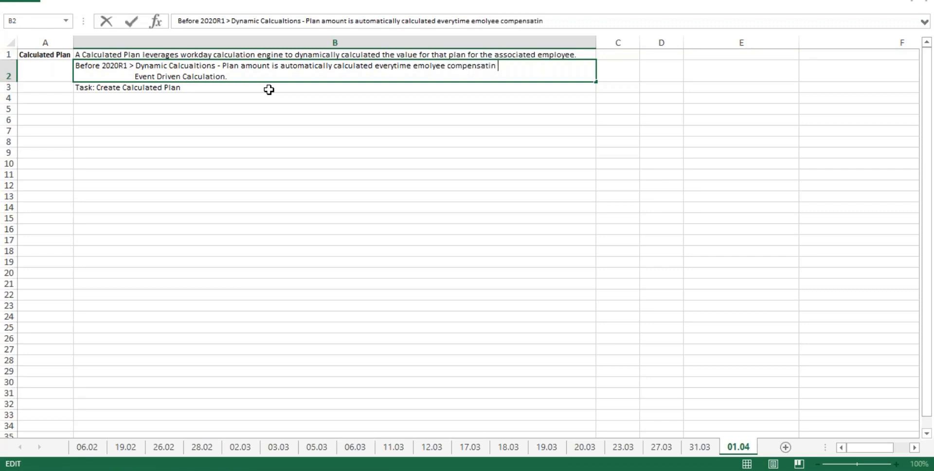
{"action": "key", "text": "BackSpace"}
{"action": "key", "text": "BackSpace"}
{"action": "type", "text": "ion page is opened."}
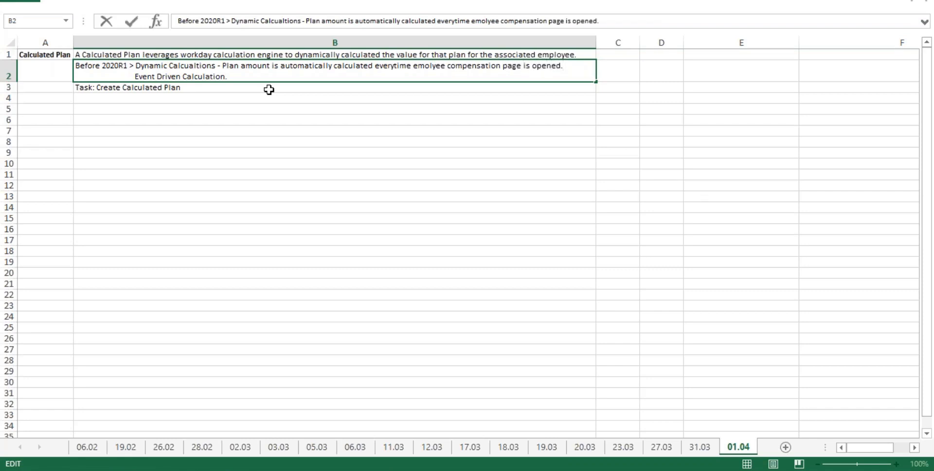
{"action": "key", "text": "Down"}
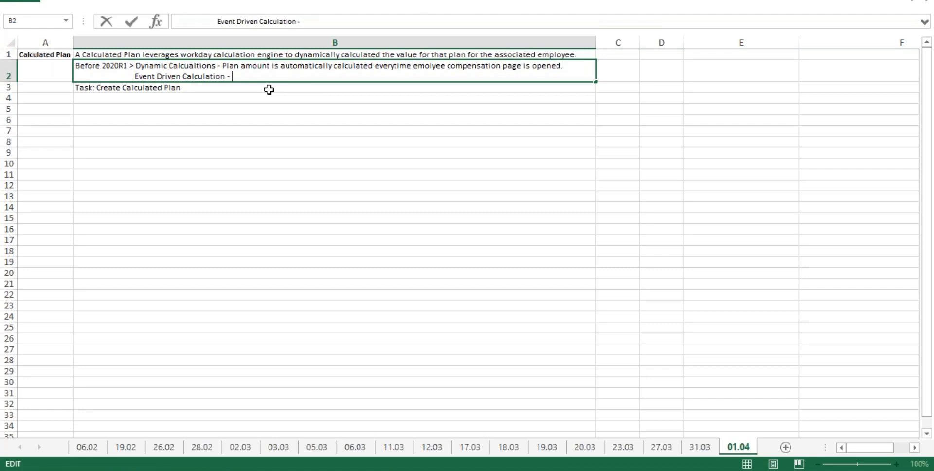
Insert a blank line after the Dynamic line in B2 and remove the "Before 2020R1 >" prefix.
{"action": "left_click", "coordinate": [581, 69]}
{"action": "key", "text": "alt+Return"}
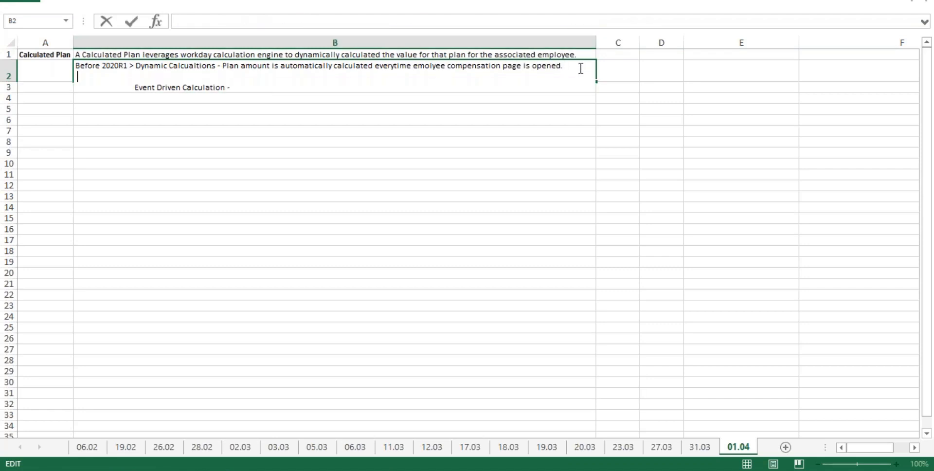
{"action": "key", "text": "BackSpace"}
{"action": "key", "text": "BackSpace"}
{"action": "key", "text": "BackSpace"}
{"action": "key", "text": "BackSpace"}
{"action": "key", "text": "BackSpace"}
{"action": "key", "text": "BackSpace"}
{"action": "key", "text": "BackSpace"}
{"action": "key", "text": "Delete"}
{"action": "key", "text": "Delete"}
{"action": "key", "text": "Delete"}
{"action": "key", "text": "Delete"}
{"action": "key", "text": "Delete"}
{"action": "key", "text": "Delete"}
{"action": "key", "text": "Delete"}
{"action": "key", "text": "Delete"}
{"action": "key", "text": "Delete"}
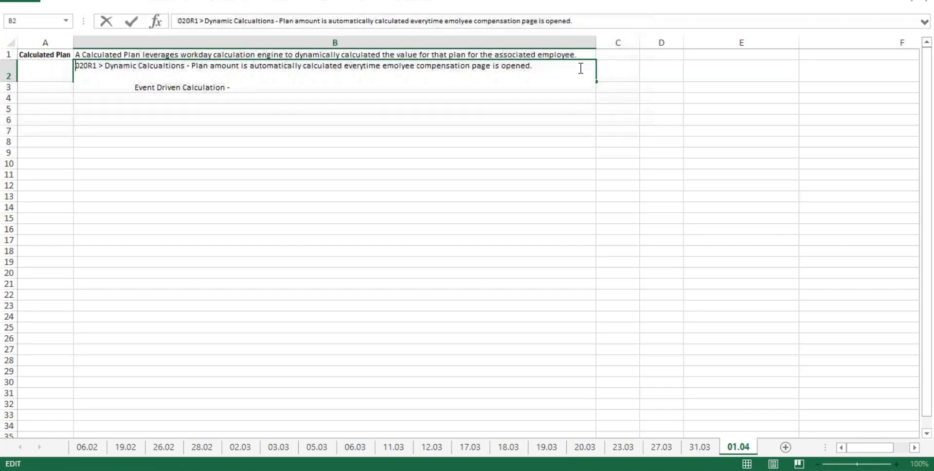
{"action": "key", "text": "Delete"}
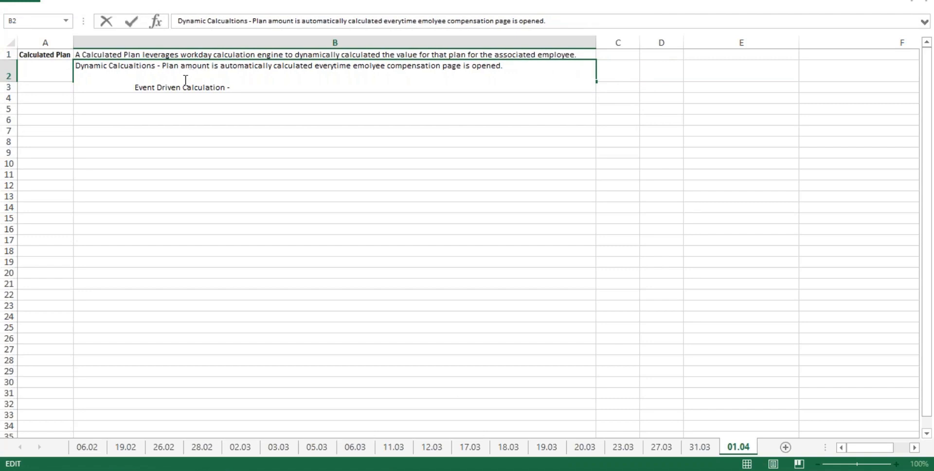
Add the indented note "> No Compensation change history is created." beneath the Dynamic line in B2.
{"action": "type", "text": "> No Comp"}
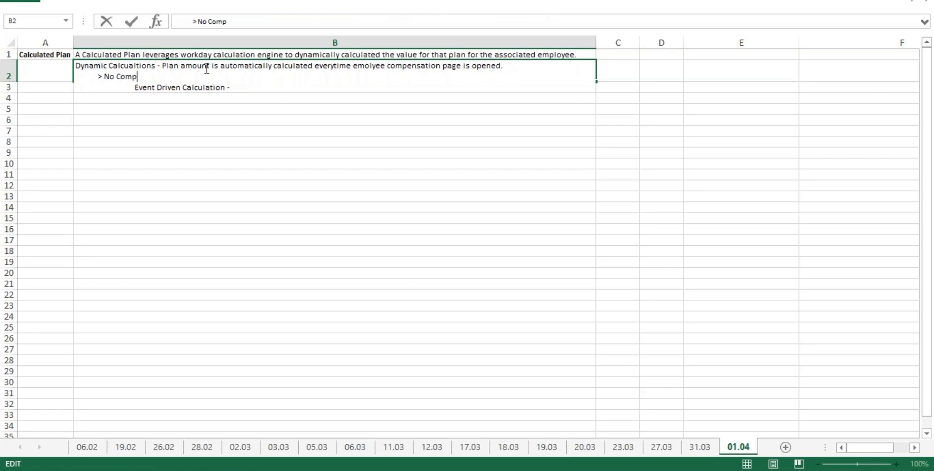
{"action": "type", "text": "ensation change"}
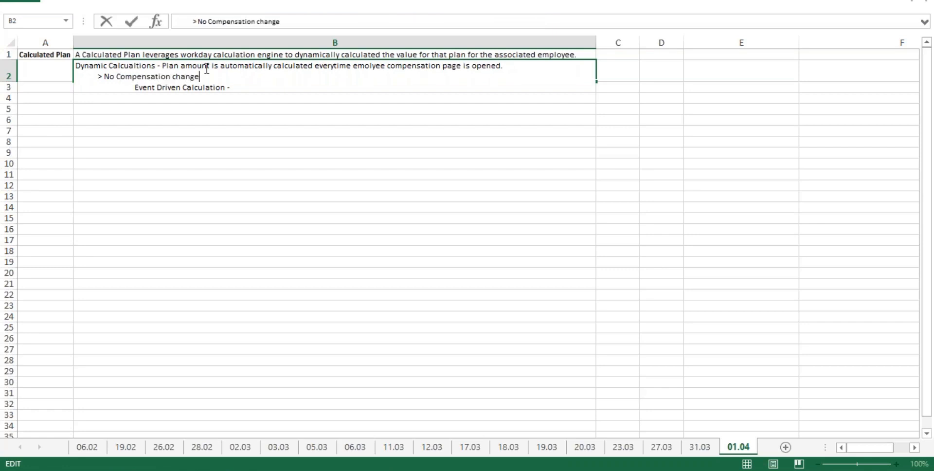
{"action": "type", "text": " history is created."}
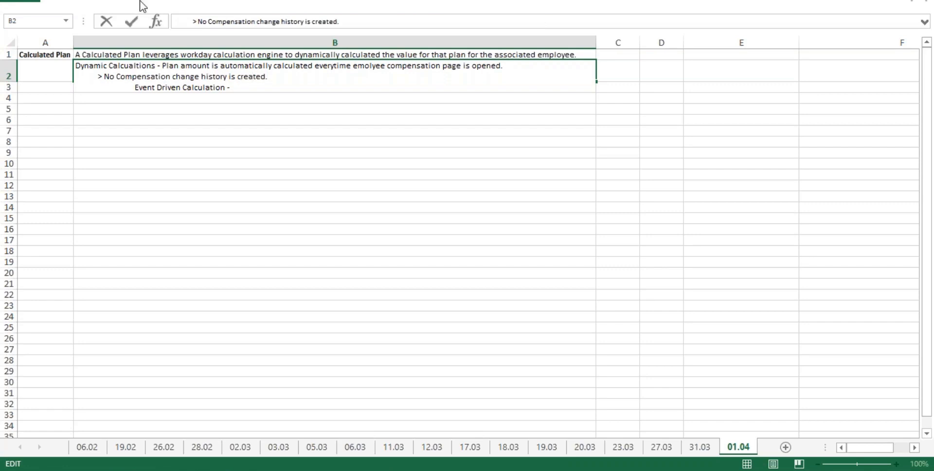
Remove the leading indentation from the Event Driven Calculation line in B2.
{"action": "left_click", "coordinate": [137, 88]}
{"action": "key", "text": "BackSpace"}
{"action": "key", "text": "BackSpace"}
{"action": "key", "text": "BackSpace"}
{"action": "key", "text": "BackSpace"}
{"action": "key", "text": "BackSpace"}
{"action": "key", "text": "BackSpace"}
{"action": "key", "text": "BackSpace"}
{"action": "key", "text": "BackSpace"}
{"action": "key", "text": "BackSpace"}
{"action": "key", "text": "BackSpace"}
{"action": "key", "text": "BackSpace"}
{"action": "key", "text": "BackSpace"}
{"action": "key", "text": "BackSpace"}
{"action": "key", "text": "BackSpace"}
{"action": "key", "text": "BackSpace"}
{"action": "key", "text": "BackSpace"}
{"action": "key", "text": "BackSpace"}
{"action": "key", "text": "BackSpace"}
{"action": "key", "text": "BackSpace"}
{"action": "key", "text": "BackSpace"}
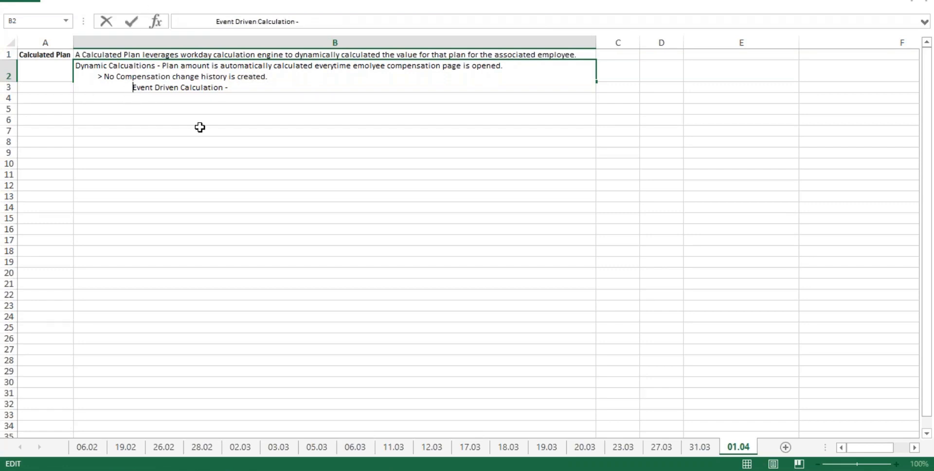
{"action": "key", "text": "BackSpace"}
{"action": "key", "text": "BackSpace"}
{"action": "key", "text": "BackSpace"}
{"action": "key", "text": "BackSpace"}
{"action": "key", "text": "BackSpace"}
{"action": "key", "text": "BackSpace"}
{"action": "key", "text": "BackSpace"}
{"action": "key", "text": "BackSpace"}
{"action": "key", "text": "BackSpace"}
{"action": "key", "text": "BackSpace"}
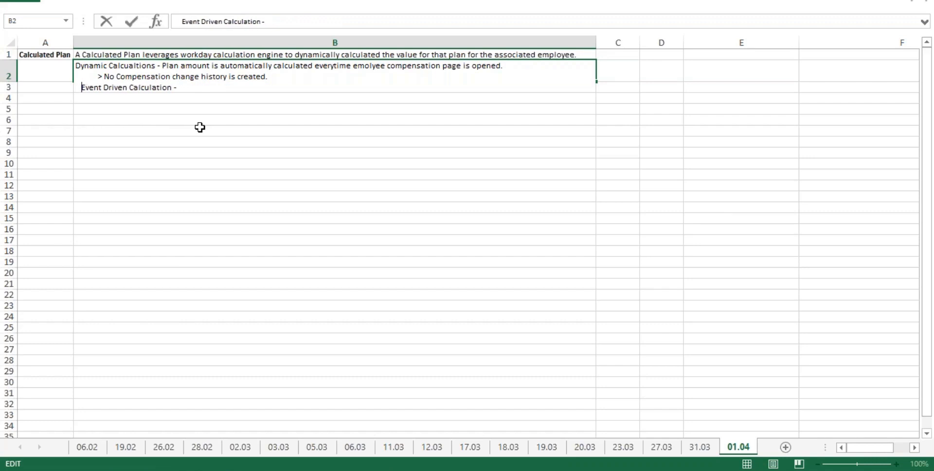
Continue the Event Driven line with "The plan amount is calculated based on the calculation engine only is either manual event is initiated (Request compensation change) or".
{"action": "left_click", "coordinate": [184, 89]}
{"action": "type", "text": "The plan amount"}
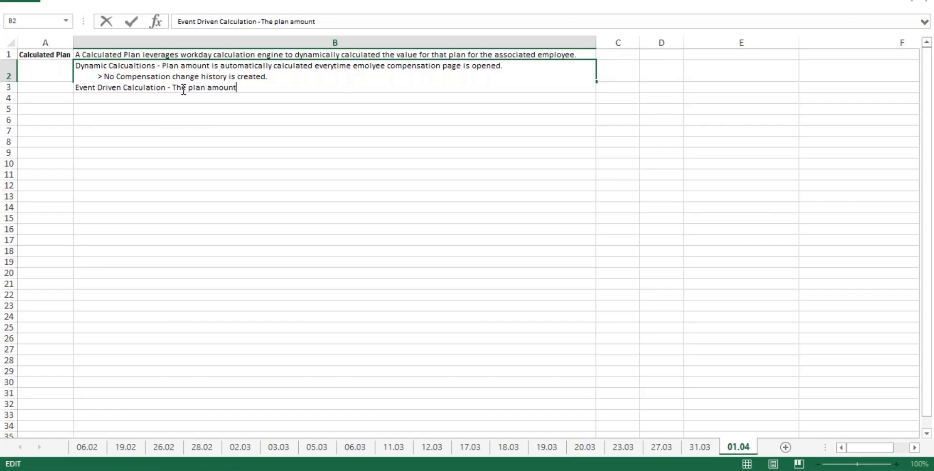
{"action": "type", "text": " is calculated based on the "}
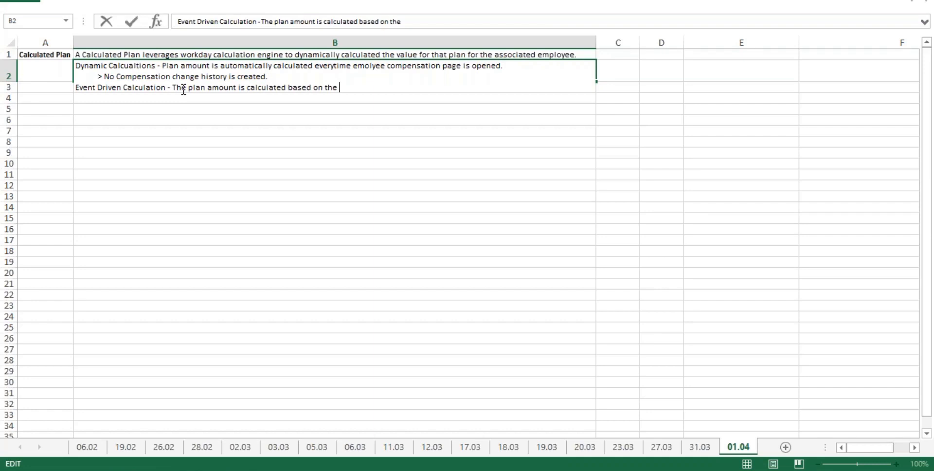
{"action": "type", "text": "calculation"}
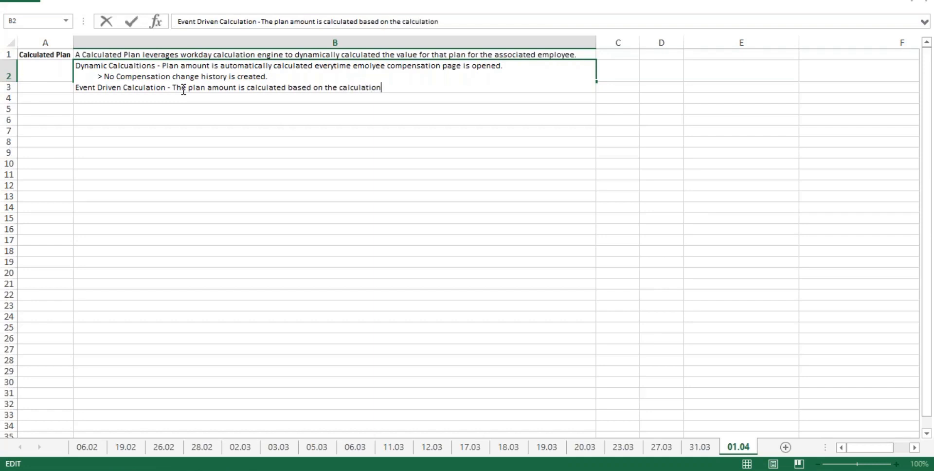
{"action": "type", "text": " engine only is either me"}
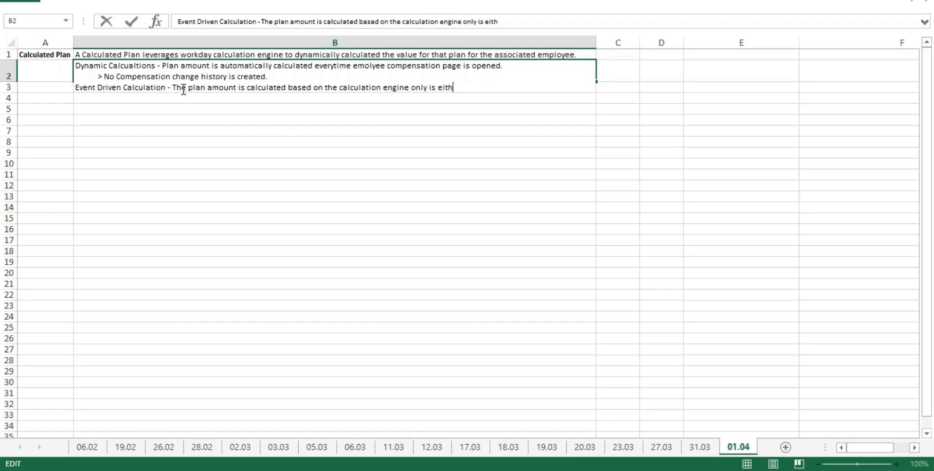
{"action": "key", "text": "BackSpace"}
{"action": "key", "text": "BackSpace"}
{"action": "type", "text": "manual enev"}
{"action": "key", "text": "BackSpace"}
{"action": "key", "text": "BackSpace"}
{"action": "key", "text": "BackSpace"}
{"action": "type", "text": "vent int"}
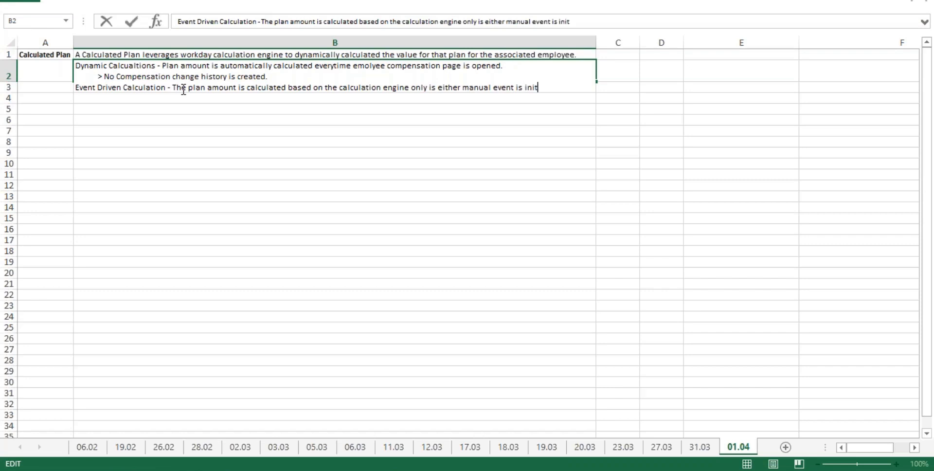
{"action": "type", "text": "ated (Request compensation change) or"}
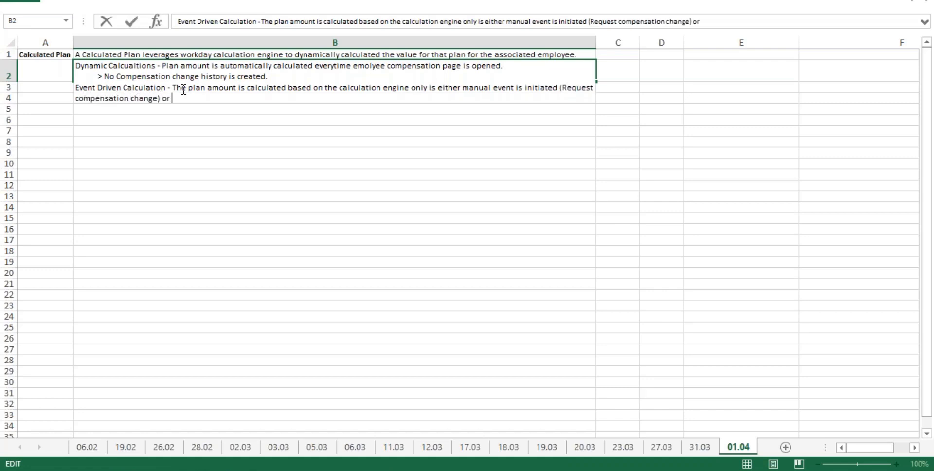
Finish the Event Driven description with "a Mass operation Management event is run/scheduled." and commit cell B2, keeping the task note in B3.
{"action": "type", "text": " a Mass opera"}
{"action": "type", "text": "tion Ma"}
{"action": "type", "text": "nag"}
{"action": "type", "text": "ement "}
{"action": "type", "text": "event"}
{"action": "type", "text": " is crea"}
{"action": "key", "text": "BackSpace"}
{"action": "key", "text": "BackSpace"}
{"action": "key", "text": "BackSpace"}
{"action": "key", "text": "BackSpace"}
{"action": "key", "text": "BackSpace"}
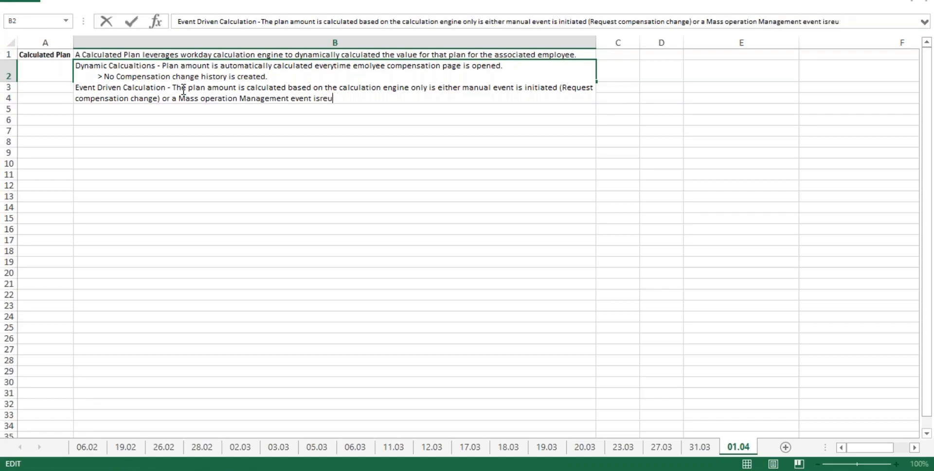
{"action": "type", "text": "run/scheduled."}
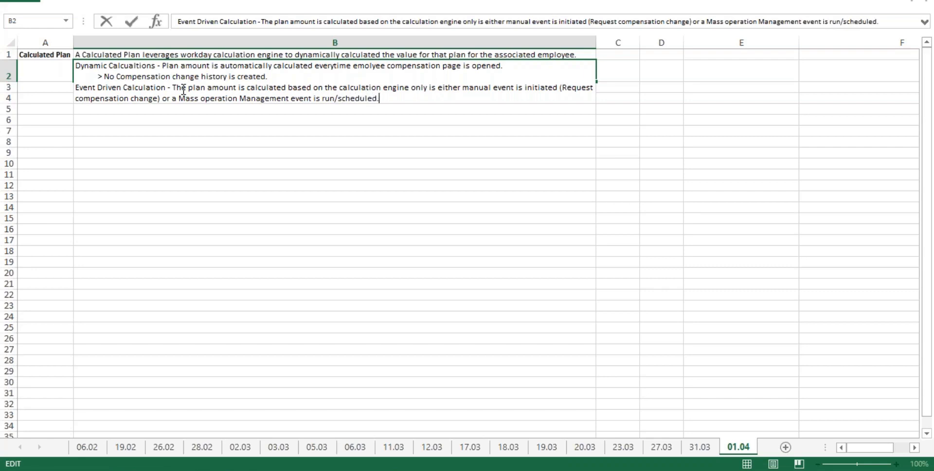
{"action": "key", "text": "Return"}
{"action": "type", "text": "Task: Create Calculated Plan"}
{"action": "key", "text": "Escape"}
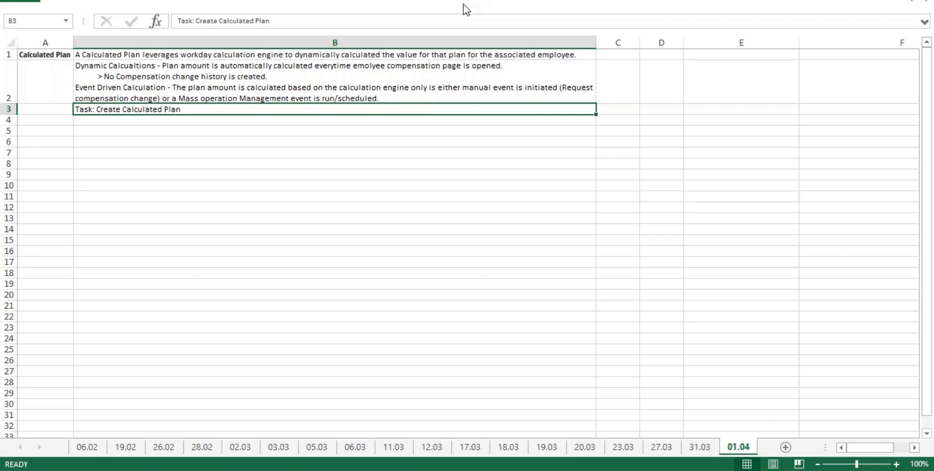
Add a second line to cell B3 reading "Exclude from Total Salary and Allowance Compensation Basis - By Default the plan".
{"action": "double_click", "coordinate": [192, 110]}
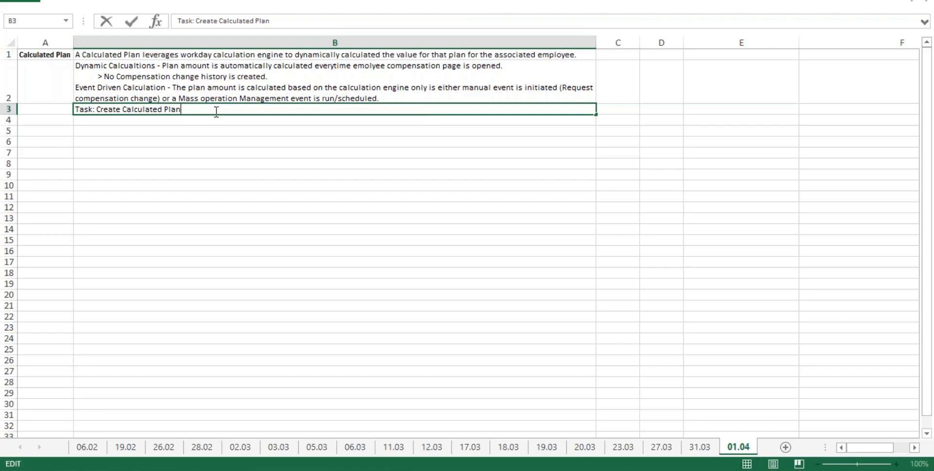
{"action": "key", "text": "alt+Return"}
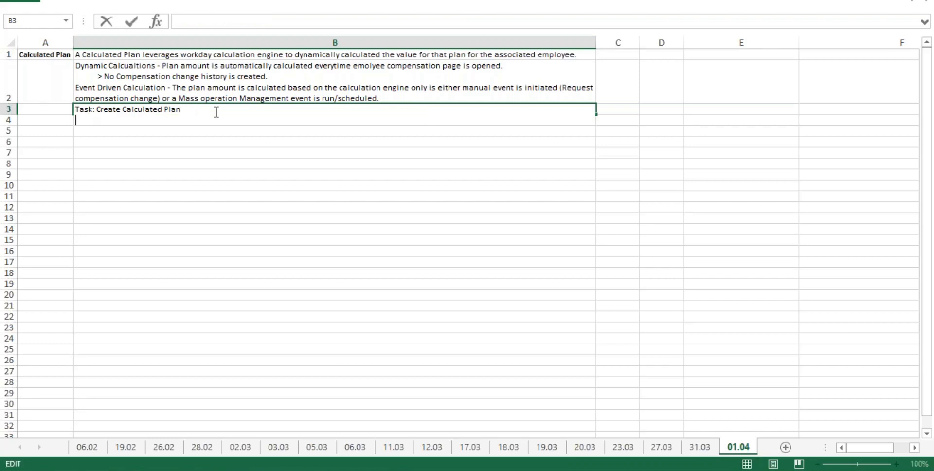
{"action": "type", "text": "Exclude from Total Salary and Allowance Compensation Basis"}
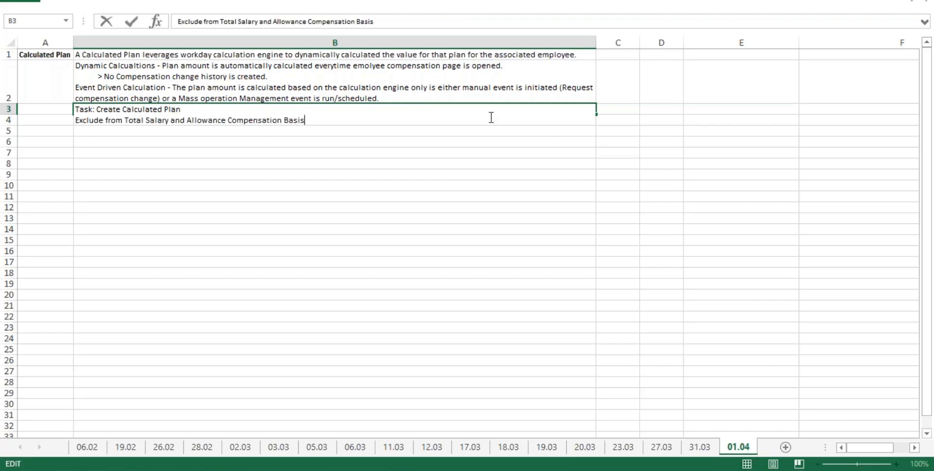
{"action": "type", "text": "- By Default the plan "}
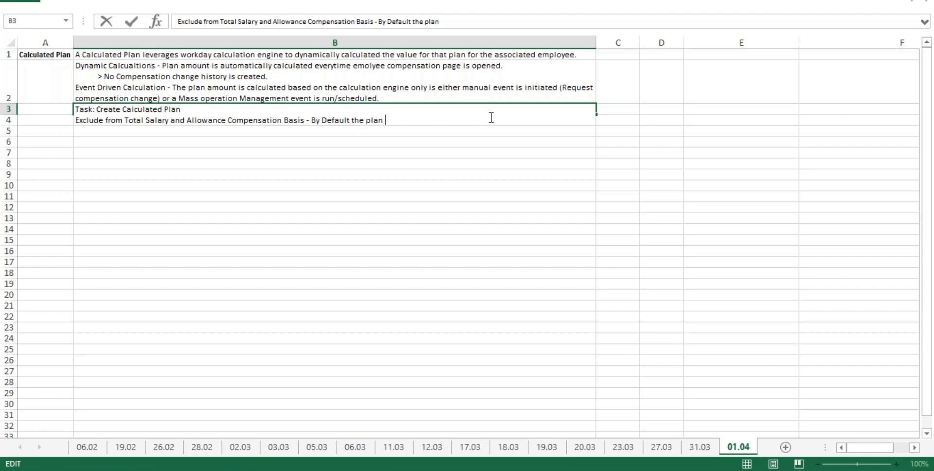
Complete the B3 line with "amount Is included in total Salary and Allowance Comp basis.".
{"action": "type", "text": "amount Is included in the"}
{"action": "key", "text": "BackSpace"}
{"action": "key", "text": "BackSpace"}
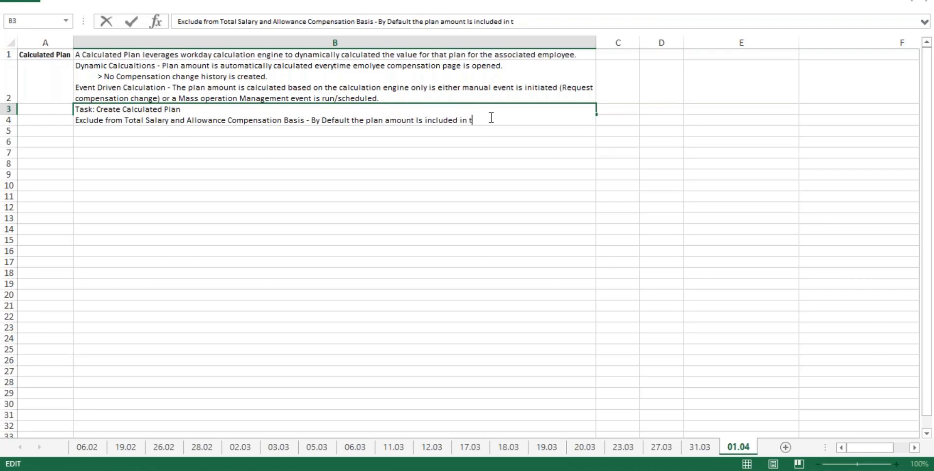
{"action": "type", "text": "total Salary and Allowanc"}
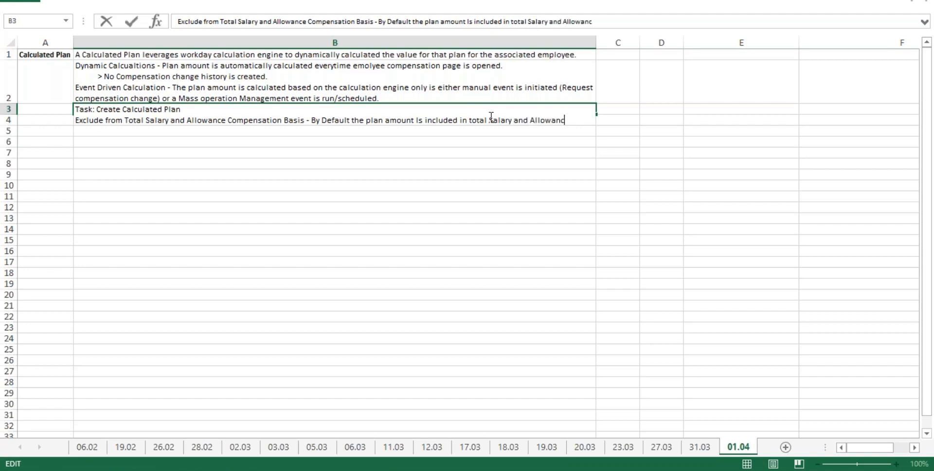
{"action": "type", "text": "e Comp basis"}
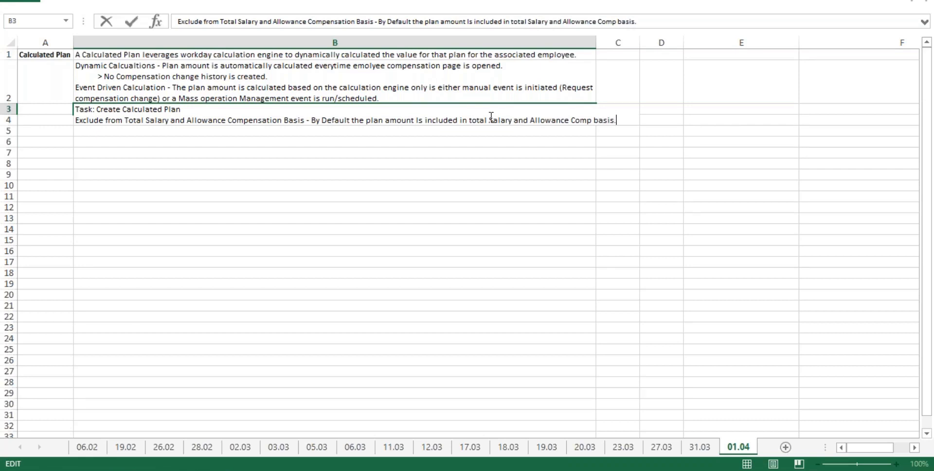
{"action": "type", "text": "."}
Commit the B3 note, then widen column B and fit row 3's height to its text.
{"action": "key", "text": "Return"}
{"action": "left_click_drag", "start_coordinate": [596, 42], "coordinate": [700, 44]}
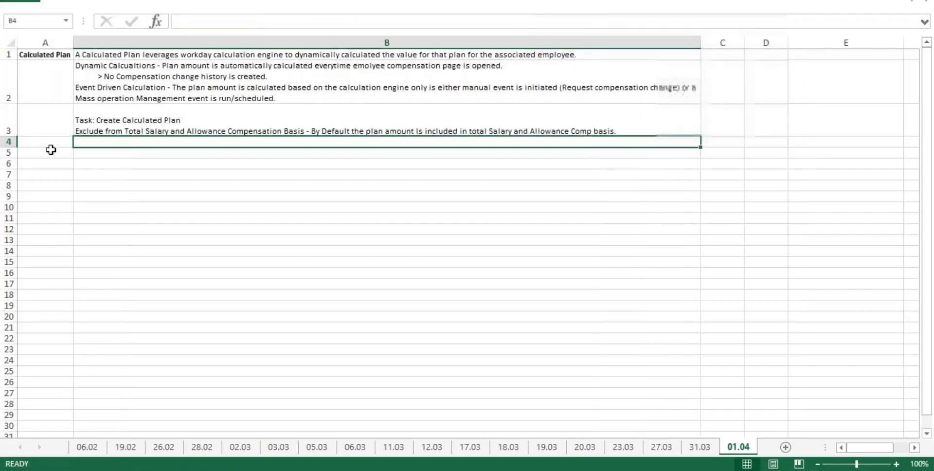
{"action": "double_click", "coordinate": [12, 138]}
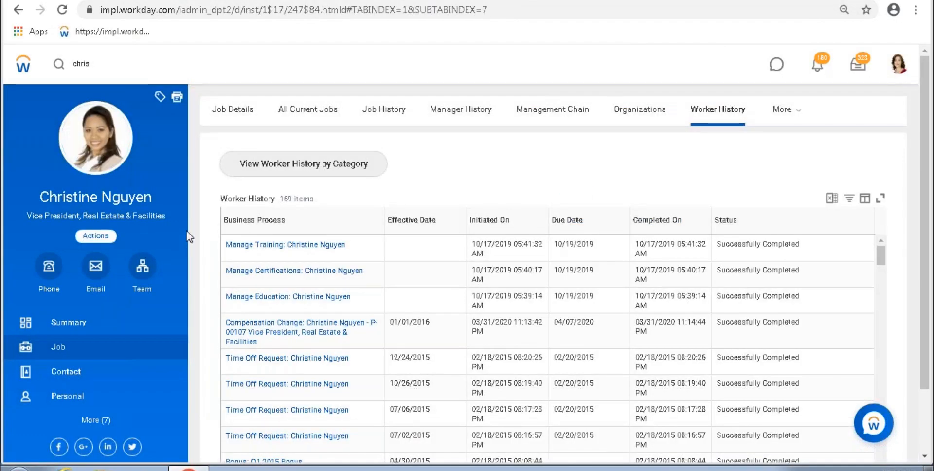
In Workday, run the Compensation Basis Details view for the open worker profile with the prefilled date, USD currency and Annual frequency.
{"action": "left_click", "coordinate": [96, 236]}
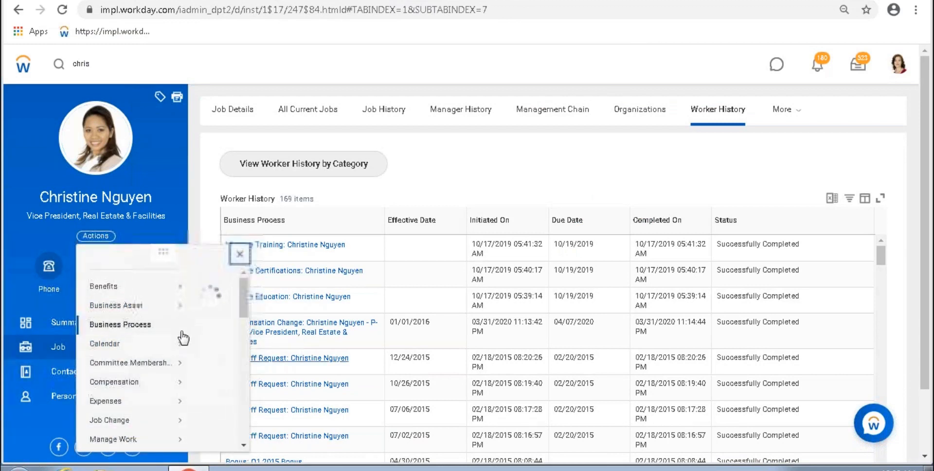
{"action": "mouse_move", "coordinate": [115, 392]}
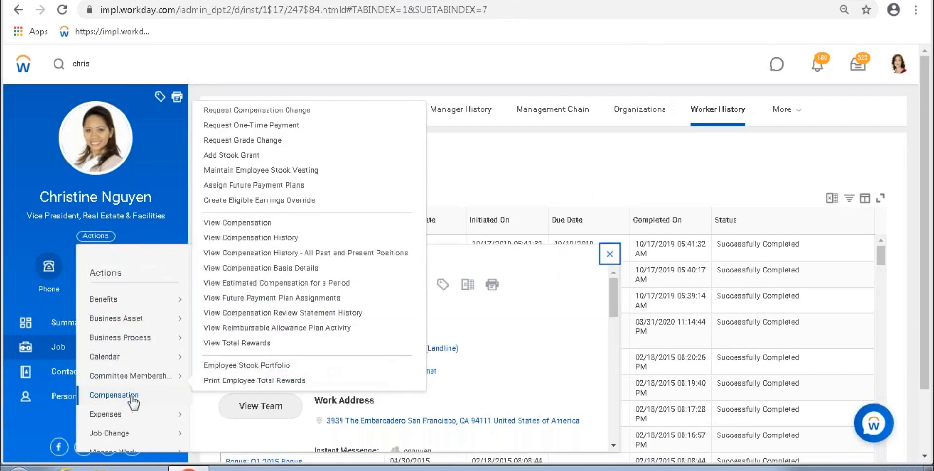
{"action": "left_click", "coordinate": [300, 268]}
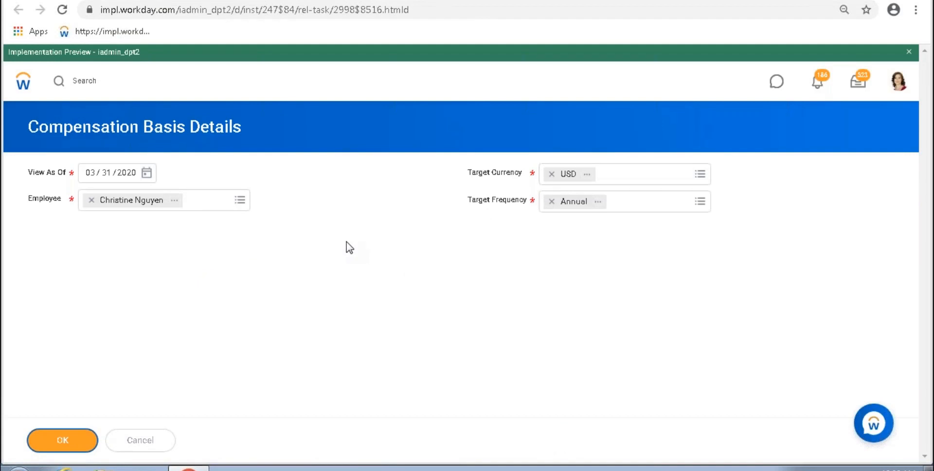
{"action": "key", "text": "Return"}
Examine the dynamic calculated Employee Seniority Allowance row within the Total Salary & Allowances basis.
{"action": "scroll", "coordinate": [340, 272], "scroll_direction": "down", "scroll_amount": 2}
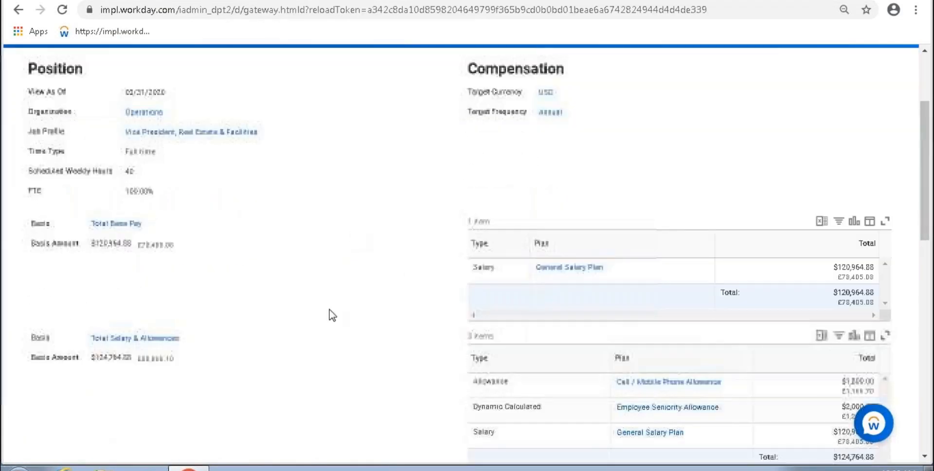
{"action": "scroll", "coordinate": [204, 336], "scroll_direction": "down", "scroll_amount": 3}
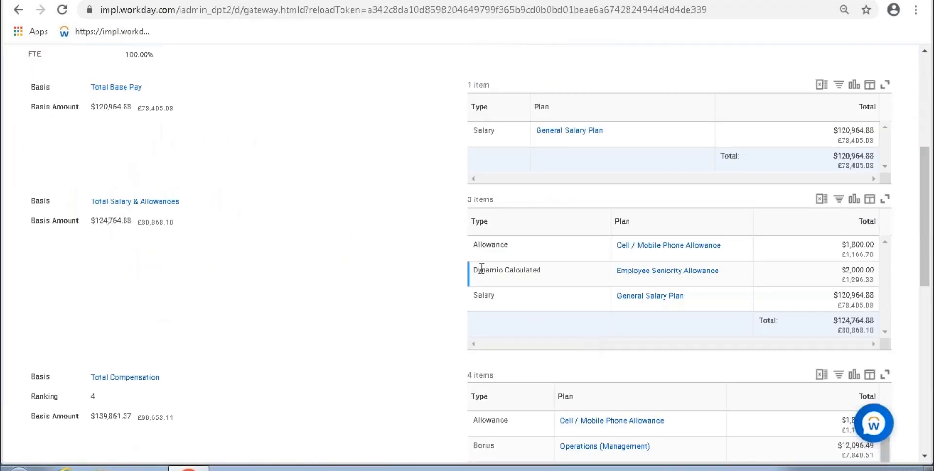
{"action": "left_click_drag", "start_coordinate": [481, 268], "coordinate": [539, 268]}
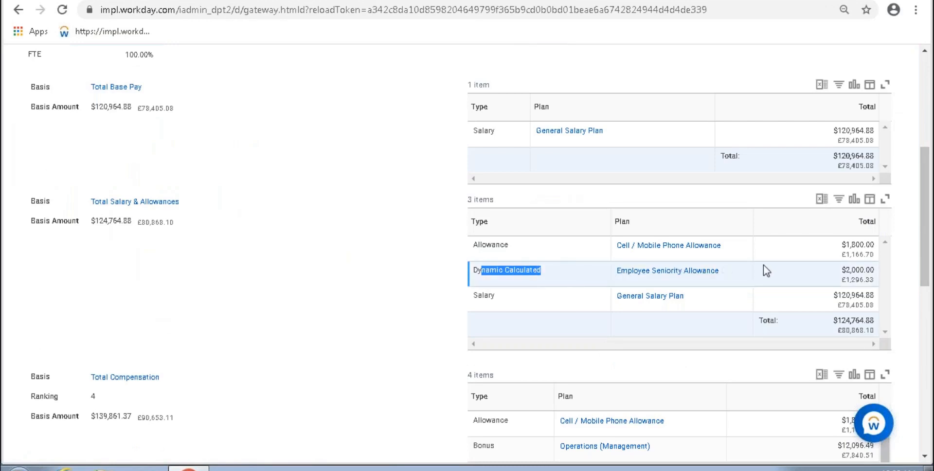
{"action": "left_click_drag", "start_coordinate": [725, 270], "coordinate": [611, 272]}
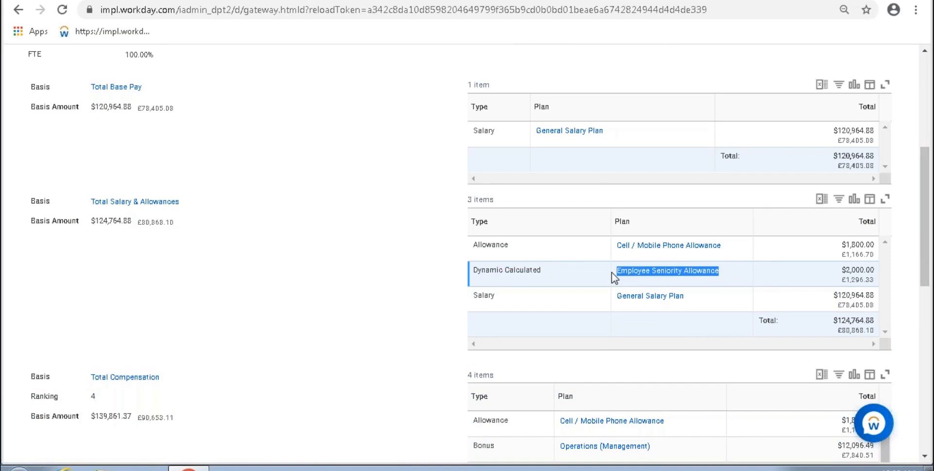
{"action": "left_click_drag", "start_coordinate": [611, 272], "coordinate": [476, 271]}
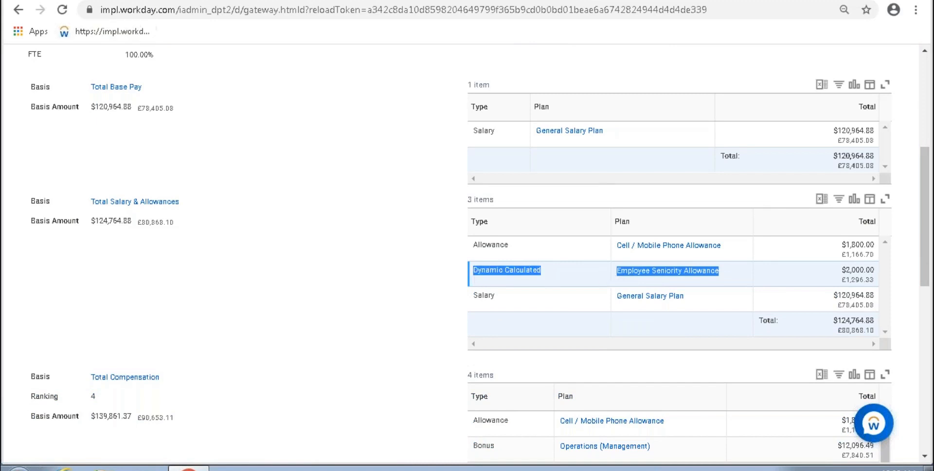
Switch to Excel and bold "Exclude from Total Salary and Allowance Compensation Basis" and "Create Calculated Plan" in cell B3.
{"action": "key", "text": "alt+Tab"}
{"action": "double_click", "coordinate": [248, 120]}
{"action": "left_click_drag", "start_coordinate": [303, 118], "coordinate": [8, 121]}
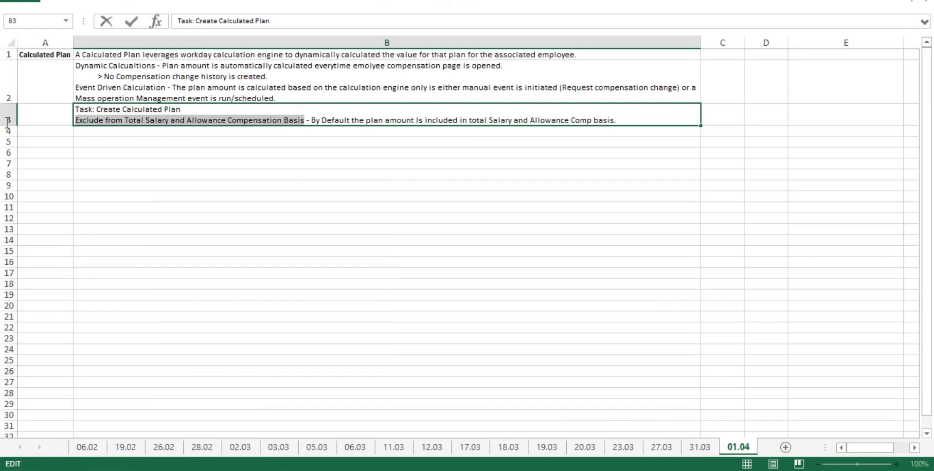
{"action": "key", "text": "ctrl+b"}
{"action": "left_click_drag", "start_coordinate": [201, 109], "coordinate": [97, 107]}
{"action": "key", "text": "ctrl+b"}
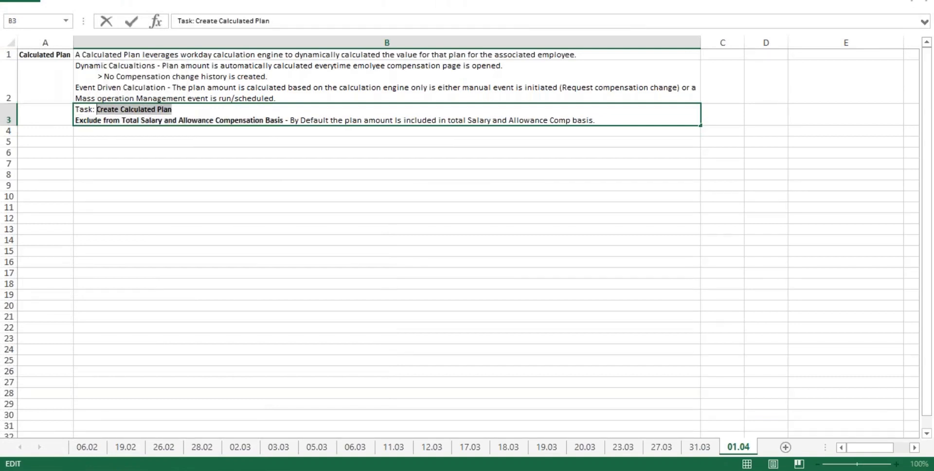
Bold the "Dynamic Calcualtions" and "Event Driven Calculation" labels in cell B2 and leave the cell.
{"action": "left_click", "coordinate": [145, 66]}
{"action": "double_click", "coordinate": [146, 67]}
{"action": "left_click_drag", "start_coordinate": [159, 66], "coordinate": [76, 66]}
{"action": "key", "text": "ctrl+b"}
{"action": "left_click_drag", "start_coordinate": [164, 88], "coordinate": [25, 89]}
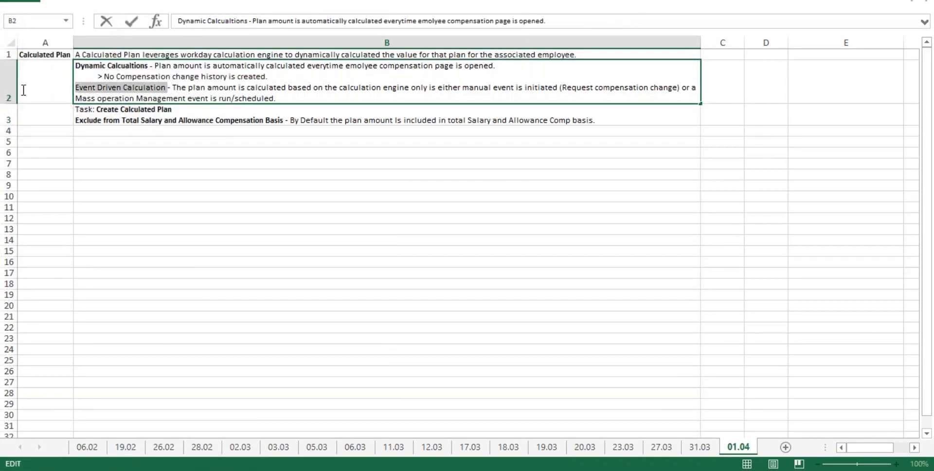
{"action": "left_click", "coordinate": [62, 70]}
{"action": "left_click", "coordinate": [125, 154]}
{"action": "key", "text": "ctrl+c"}
{"action": "key", "text": "Escape"}
Switch to Workday to review the Employee Seniority Allowance calculated plan details, then return to Excel.
{"action": "key", "text": "alt+Tab"}
{"action": "scroll", "coordinate": [365, 192], "scroll_direction": "up", "scroll_amount": 5}
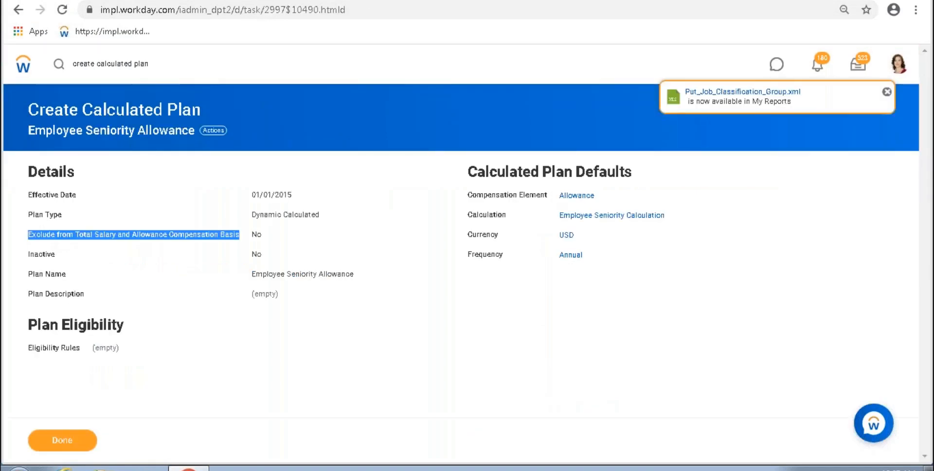
{"action": "key", "text": "alt+Tab"}
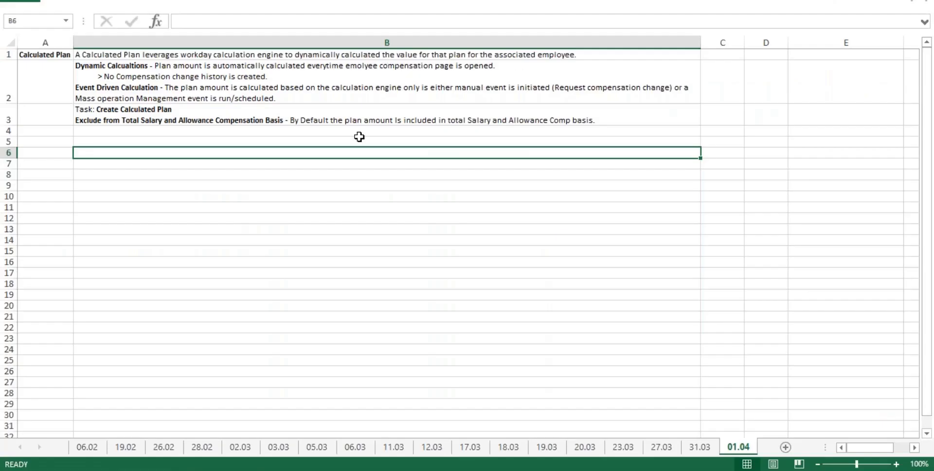
Enter the heading "Calculation Engine:" in cell B5 and start a new line beneath it.
{"action": "left_click", "coordinate": [101, 140]}
{"action": "type", "text": "Ca"}
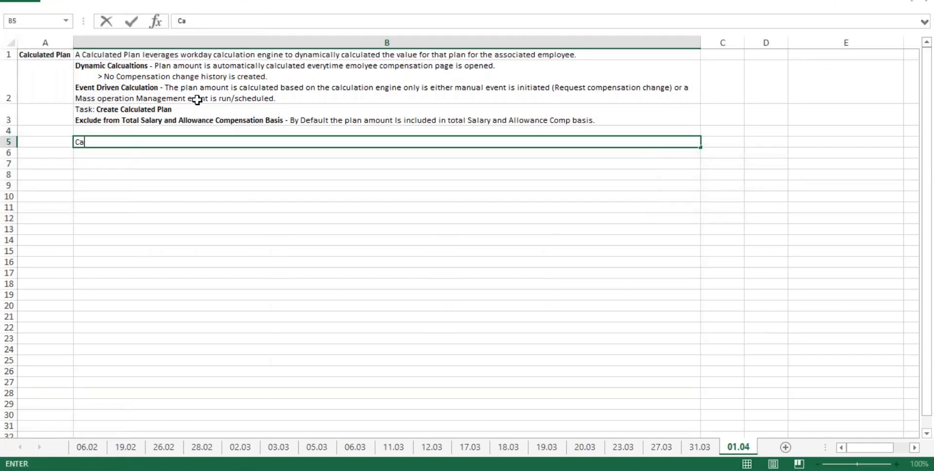
{"action": "type", "text": "lculation Engine:"}
{"action": "key", "text": "alt+Return"}
Add the line "Arithmetic Calc - +/-/*/Division" below the heading in B5, followed by a line break.
{"action": "type", "text": "Arithmetic"}
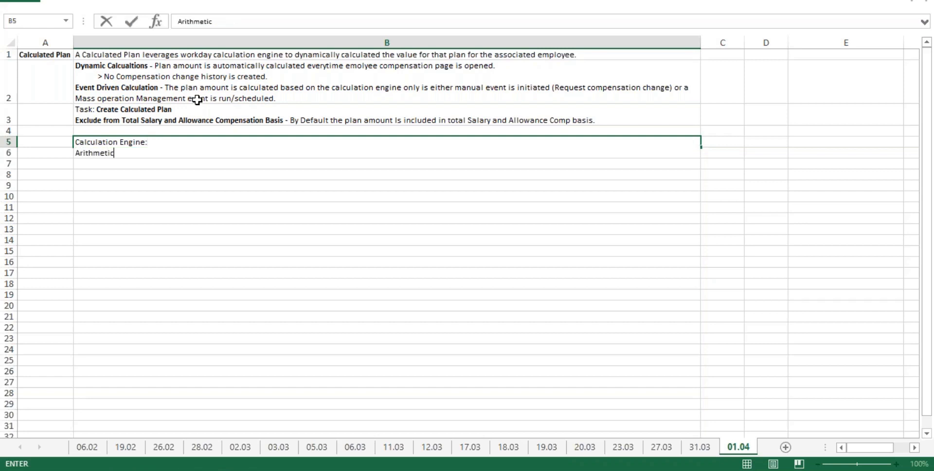
{"action": "type", "text": " Calc - Additon"}
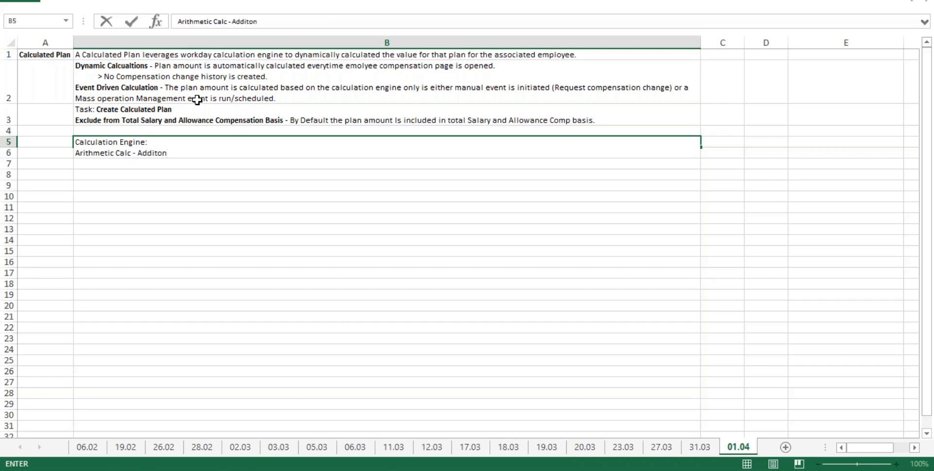
{"action": "key", "text": "BackSpace"}
{"action": "key", "text": "BackSpace"}
{"action": "key", "text": "BackSpace"}
{"action": "type", "text": "tion"}
{"action": "key", "text": "BackSpace"}
{"action": "key", "text": "BackSpace"}
{"action": "key", "text": "BackSpace"}
{"action": "key", "text": "BackSpace"}
{"action": "key", "text": "BackSpace"}
{"action": "key", "text": "BackSpace"}
{"action": "key", "text": "BackSpace"}
{"action": "key", "text": "BackSpace"}
{"action": "type", "text": "+/-/*/Division"}
{"action": "key", "text": "alt+Return"}
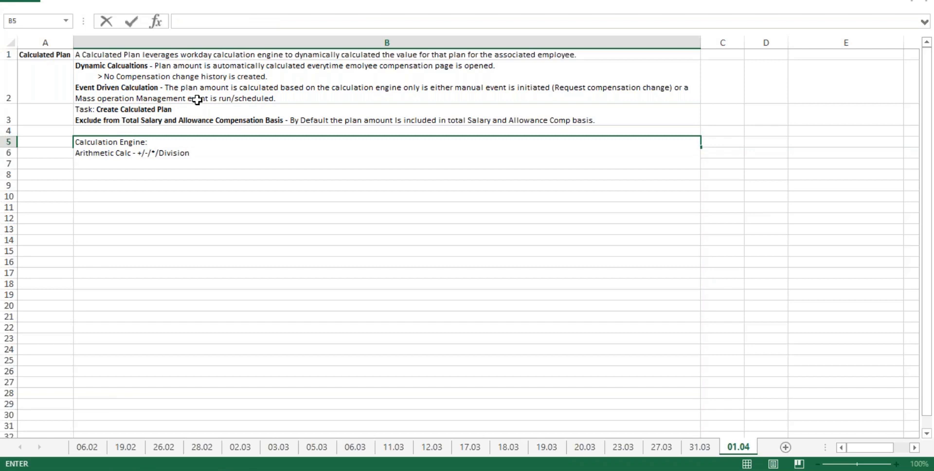
Append the task name "Create Calucation" to the Calculation Engine heading in B5.
{"action": "key", "text": "F2"}
{"action": "key", "text": "Up"}
{"action": "key", "text": "Up"}
{"action": "key", "text": "End"}
{"action": "type", "text": "Create Calucation"}
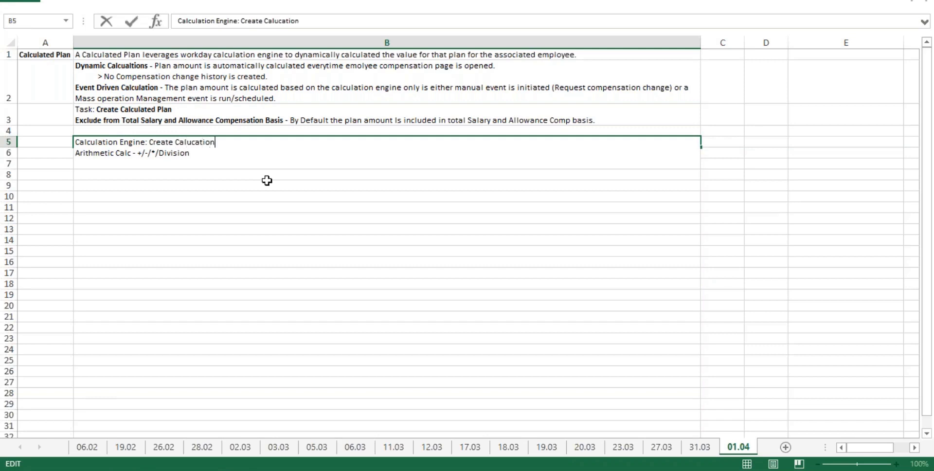
Correct the misspelled task name in the B5 heading to "Create Calculation" and commit the cell.
{"action": "key", "text": "Left"}
{"action": "key", "text": "Left"}
{"action": "key", "text": "Left"}
{"action": "key", "text": "Left"}
{"action": "key", "text": "Left"}
{"action": "key", "text": "Left"}
{"action": "key", "text": "Left"}
{"action": "key", "text": "Delete"}
{"action": "key", "text": "Right"}
{"action": "type", "text": "u"}
{"action": "type", "text": ";"}
{"action": "key", "text": "BackSpace"}
{"action": "type", "text": "l"}
{"action": "key", "text": "Return"}
Add the B5 line "Instace Value - Extract the numeric value of a workday CRF (class Report Fields)".
{"action": "double_click", "coordinate": [115, 161]}
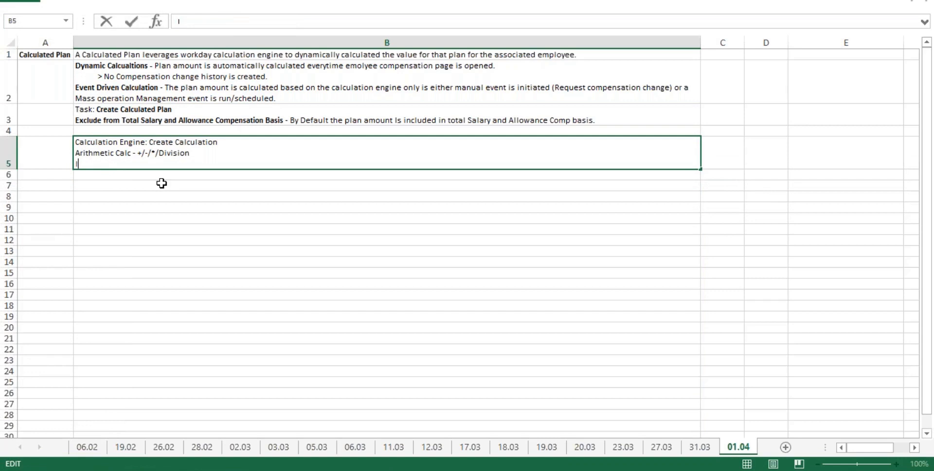
{"action": "type", "text": "Instace Value - E"}
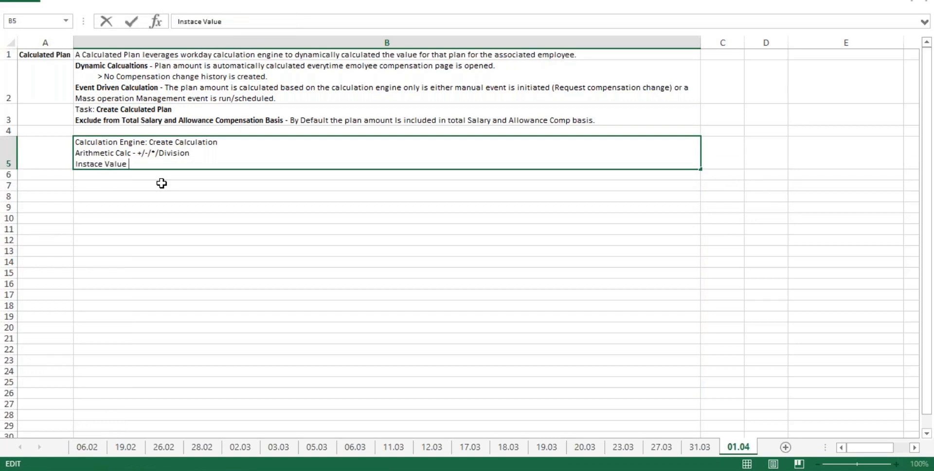
{"action": "type", "text": "xtract the va"}
{"action": "key", "text": "BackSpace"}
{"action": "key", "text": "BackSpace"}
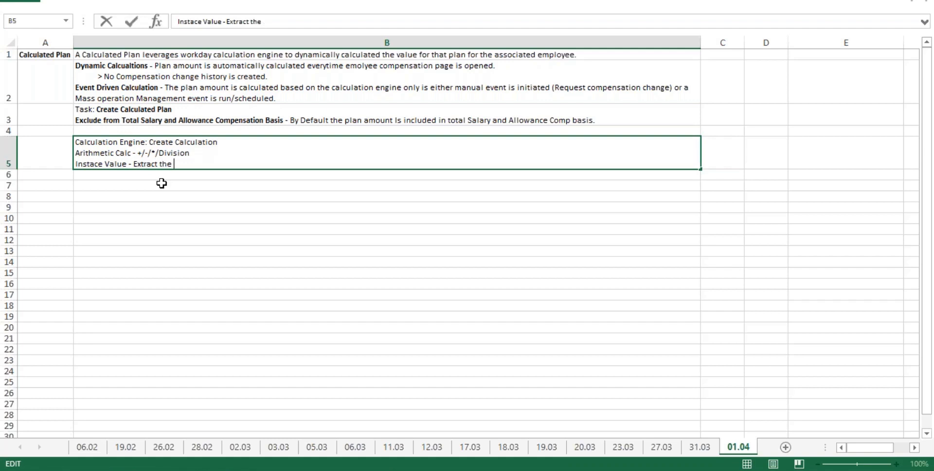
{"action": "type", "text": "numeric valu"}
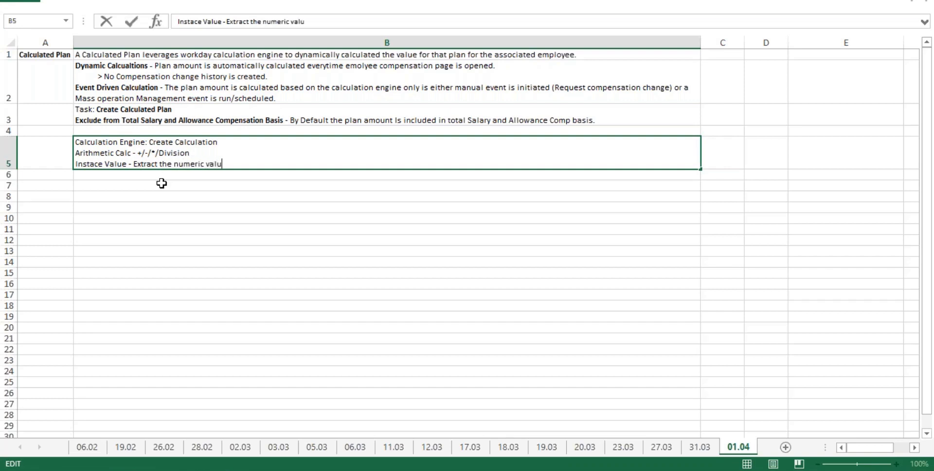
{"action": "type", "text": "e of a workday CRF (class Report Fields)"}
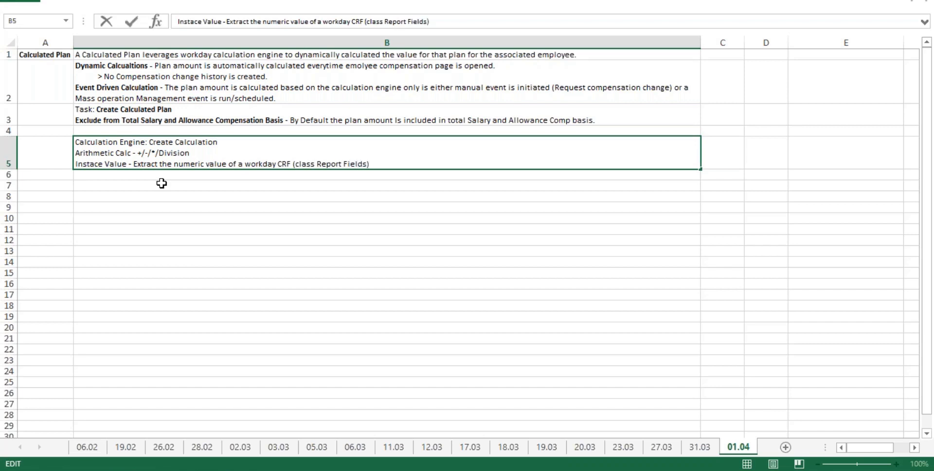
Add a "Conditional - If/Else" line below the Instace Value line in B5.
{"action": "key", "text": "alt+Return"}
{"action": "type", "text": "condition "}
{"action": "type", "text": "Calc"}
{"action": "key", "text": "BackSpace"}
{"action": "key", "text": "BackSpace"}
{"action": "key", "text": "BackSpace"}
{"action": "key", "text": "BackSpace"}
{"action": "key", "text": "BackSpace"}
{"action": "type", "text": "al - If "}
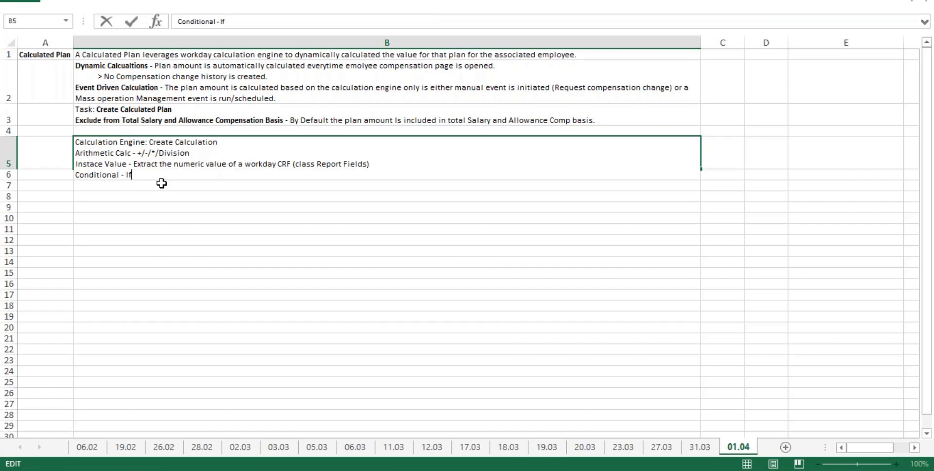
{"action": "type", "text": "/Else"}
Add a "Constants - Data/Numeric" line below the Conditional line in B5.
{"action": "key", "text": "alt+Return"}
{"action": "type", "text": "Constant s "}
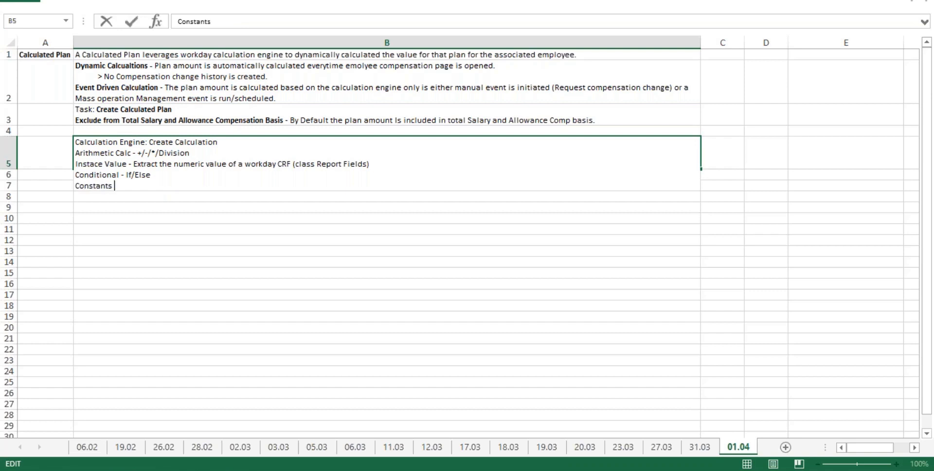
{"action": "type", "text": "- Data/Numeric"}
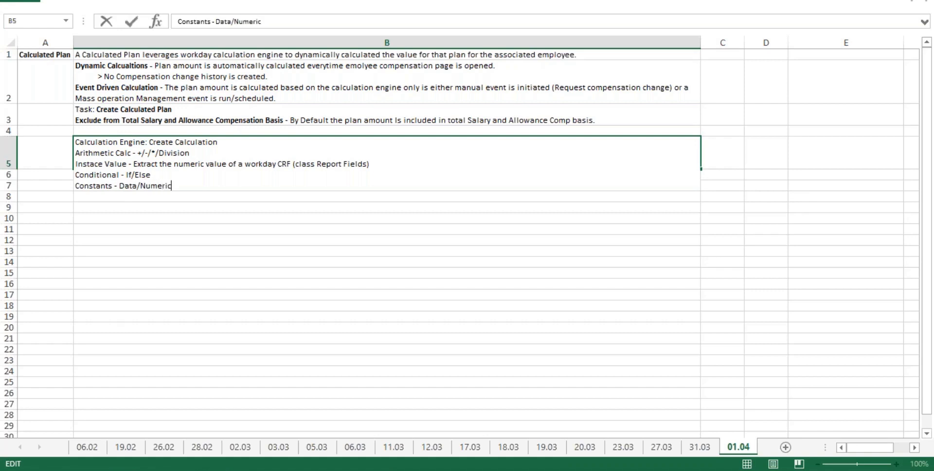
Add the line "Date - Difference/ increment-Decrement/construct" below the Constants line in B5 and commit the cell.
{"action": "key", "text": "alt+Return"}
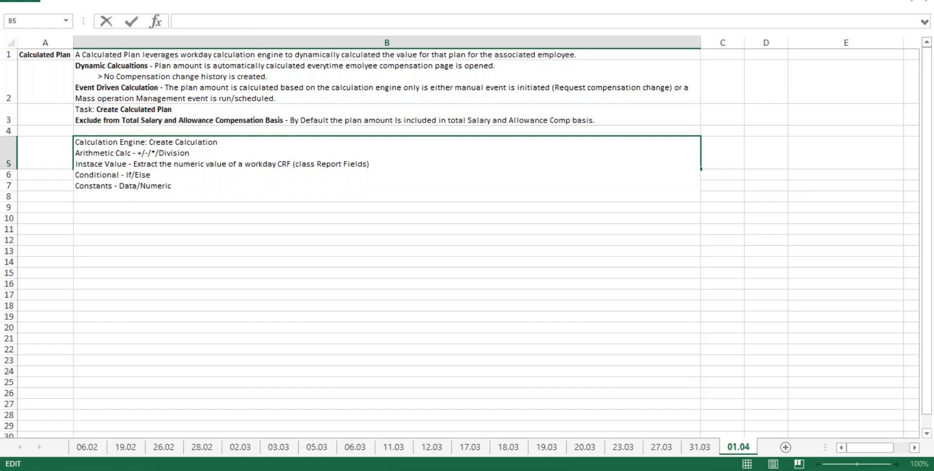
{"action": "type", "text": "Date - Difference"}
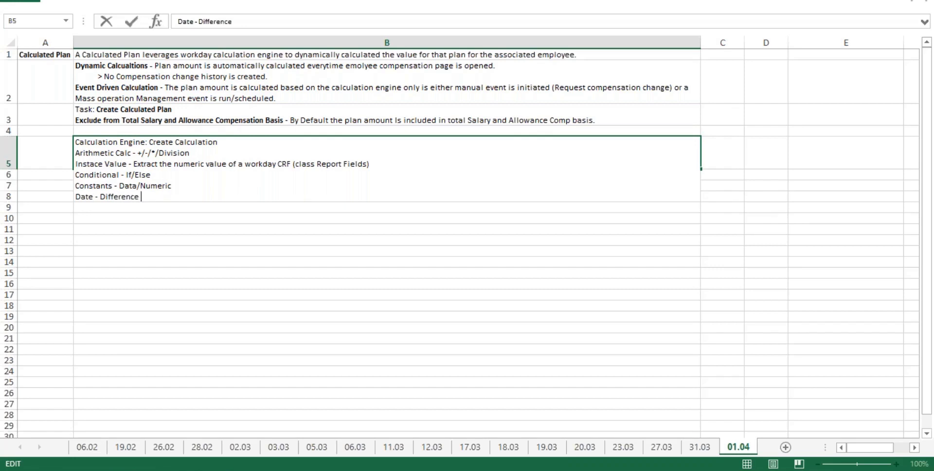
{"action": "left_click_drag", "start_coordinate": [133, 164], "coordinate": [64, 166]}
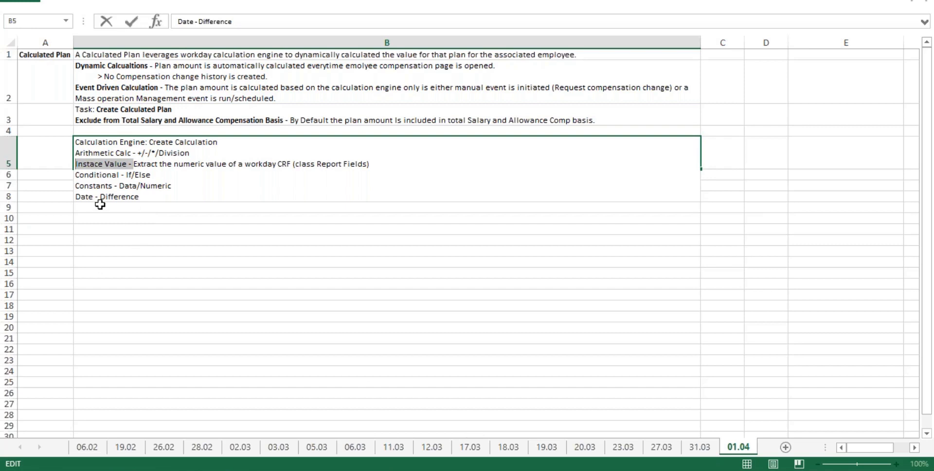
{"action": "left_click_drag", "start_coordinate": [98, 205], "coordinate": [150, 197]}
{"action": "double_click", "coordinate": [150, 197]}
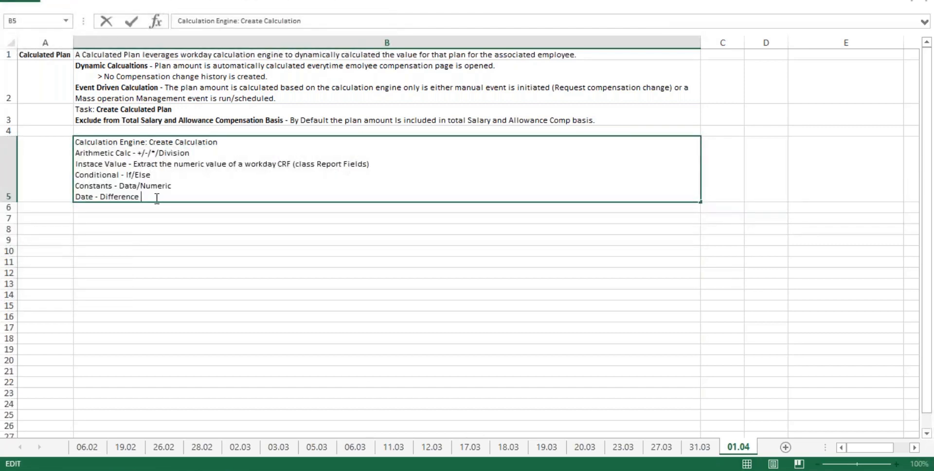
{"action": "type", "text": "/ increment-Decrement/"}
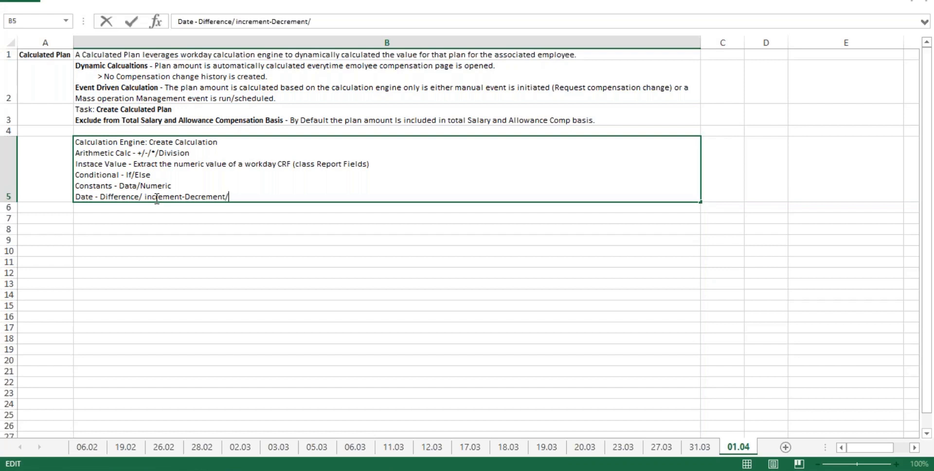
{"action": "type", "text": "construct"}
{"action": "key", "text": "Return"}
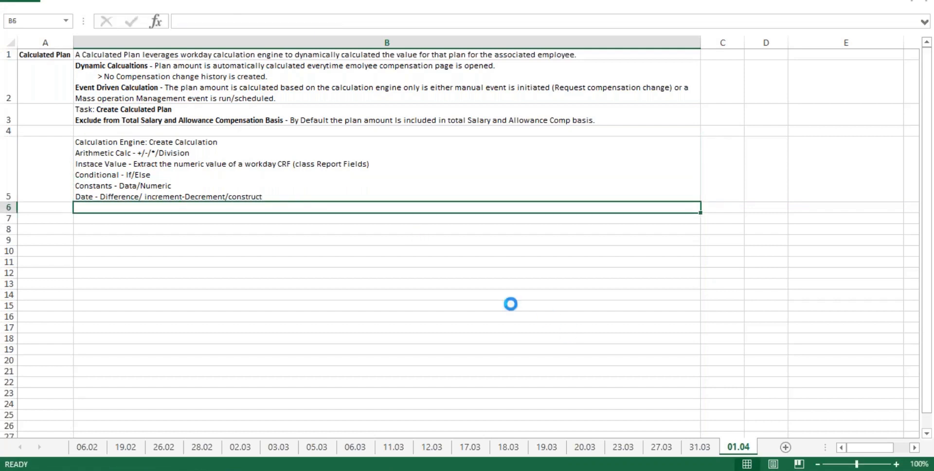
Make the "Calculation Engine:" label at the start of the B5 notes bold and commit the cell.
{"action": "left_click", "coordinate": [501, 262]}
{"action": "double_click", "coordinate": [140, 138]}
{"action": "left_click_drag", "start_coordinate": [148, 142], "coordinate": [23, 135]}
{"action": "key", "text": "ctrl+b"}
{"action": "left_click", "coordinate": [158, 291]}
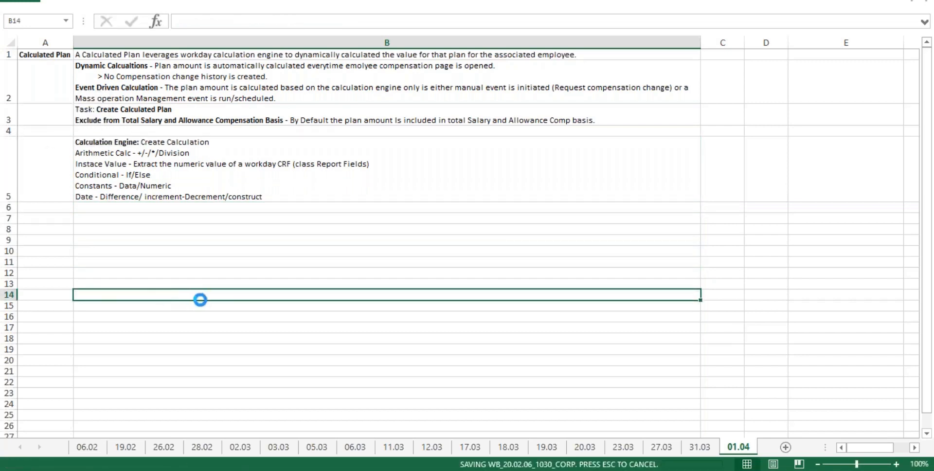